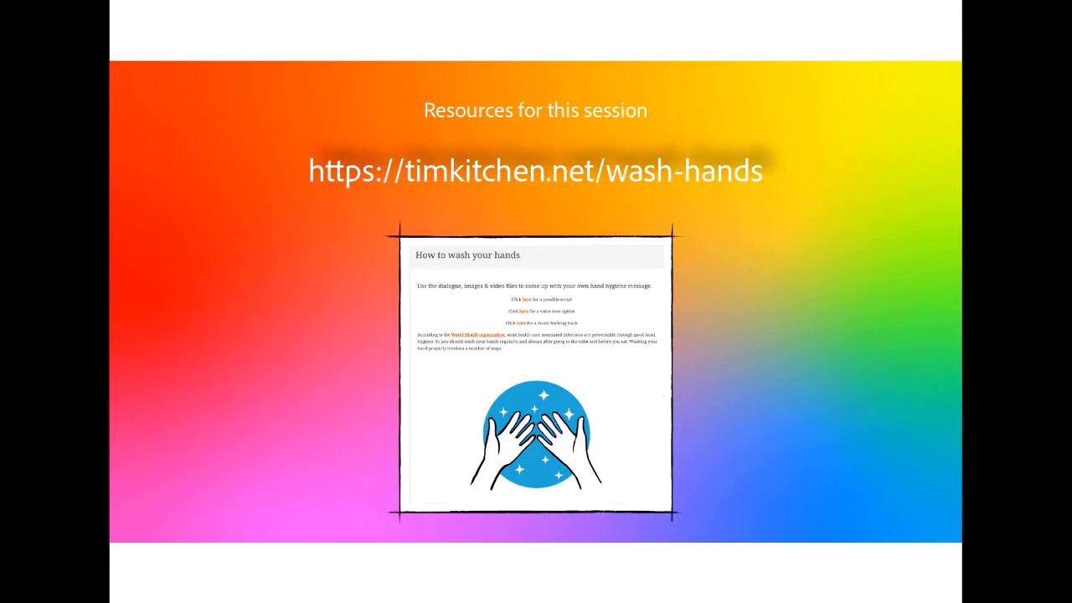
# Switch to the How to wash your hands page in Firefox, enlarge the browser window and set the page zoom to 120%
pyautogui.press('Right')
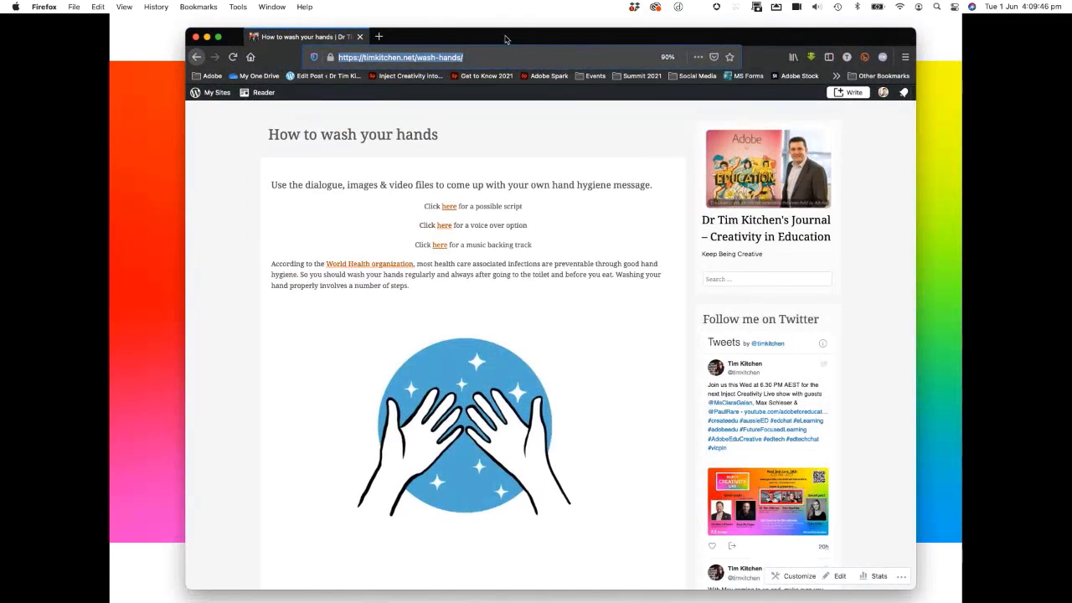
pyautogui.moveTo(873, 578); pyautogui.dragTo(983, 594)
pyautogui.press('ctrl+super+f')
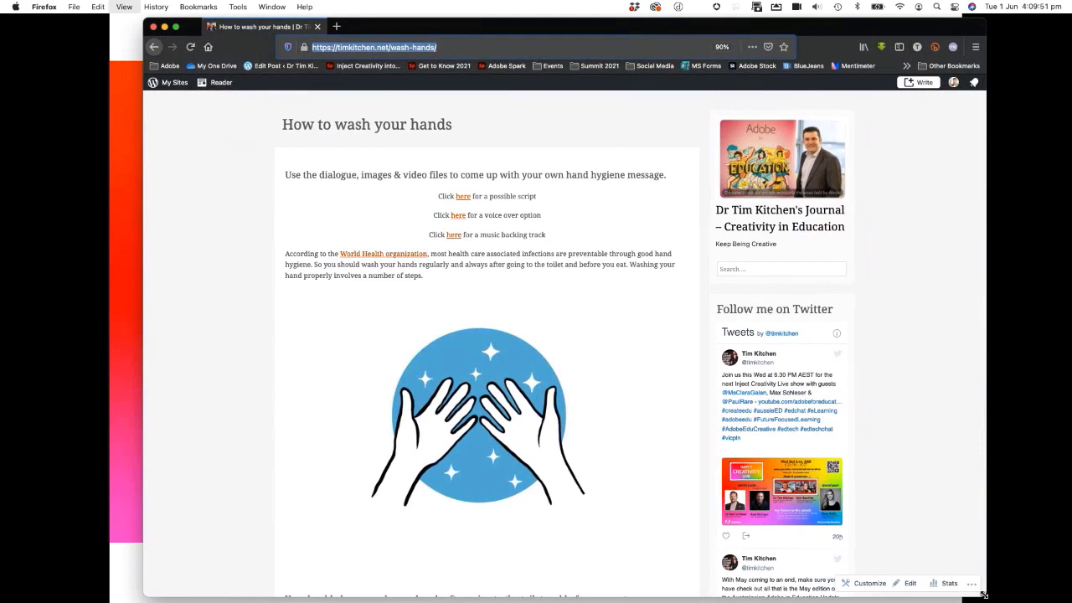
pyautogui.press('super+equal')
pyautogui.press('super+equal')
pyautogui.press('super+equal')
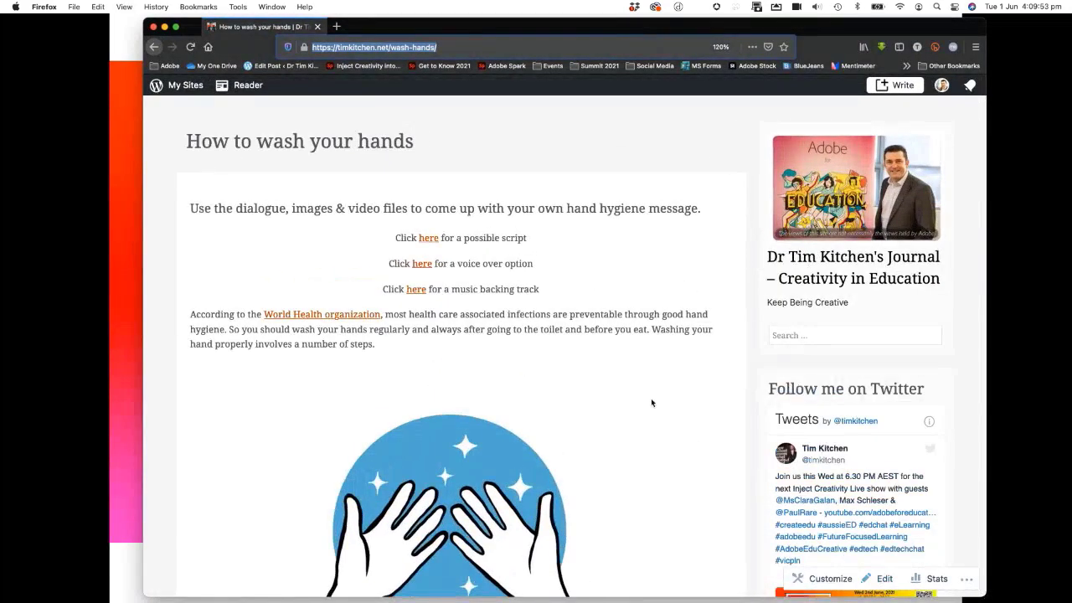
pyautogui.rightClick(417, 293)
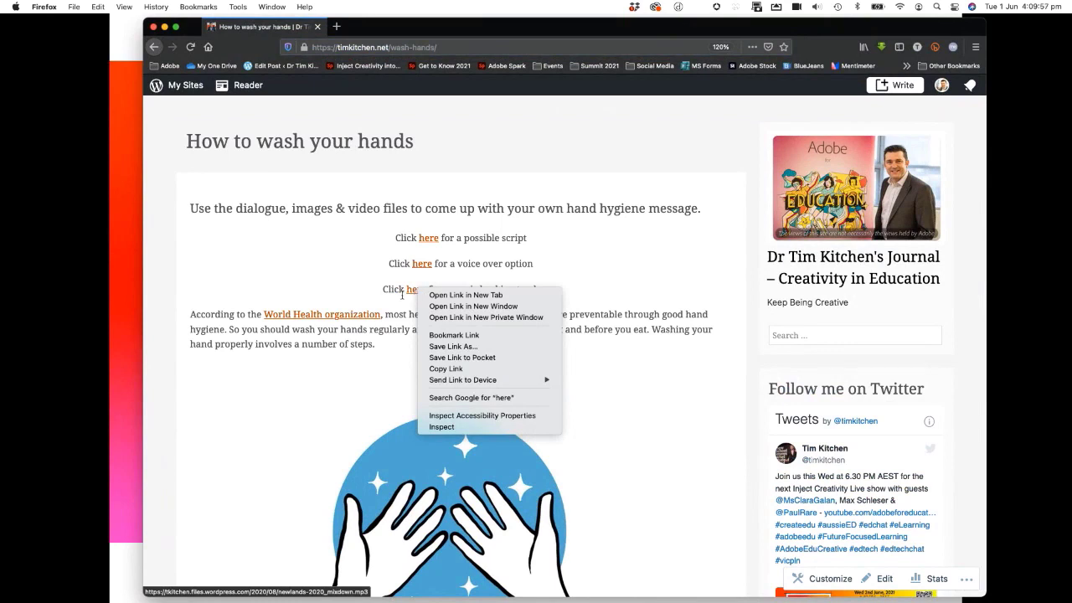
pyautogui.click(402, 294)
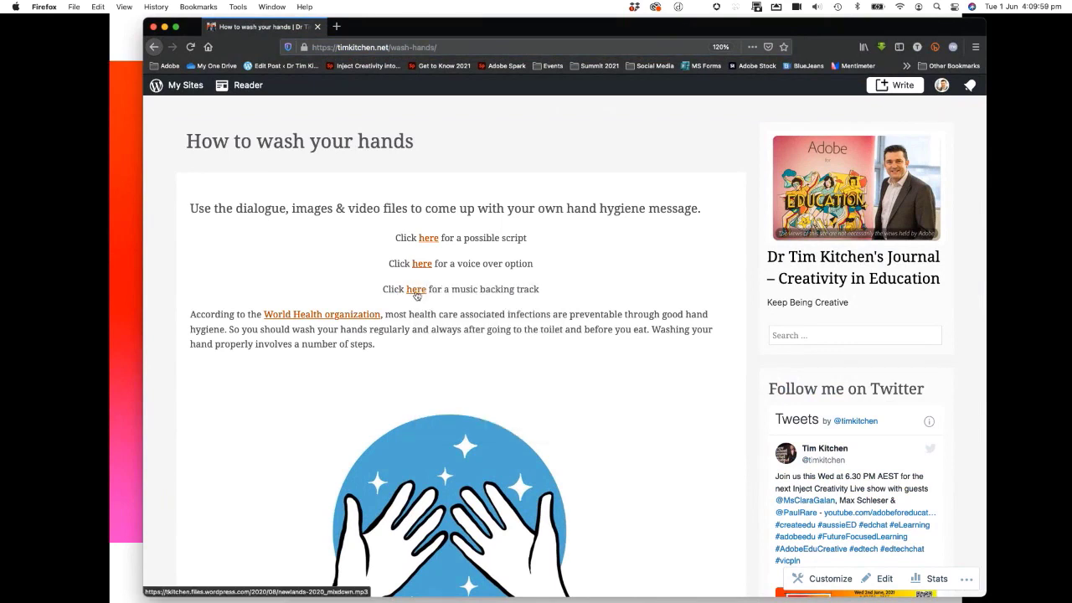
pyautogui.rightClick(417, 295)
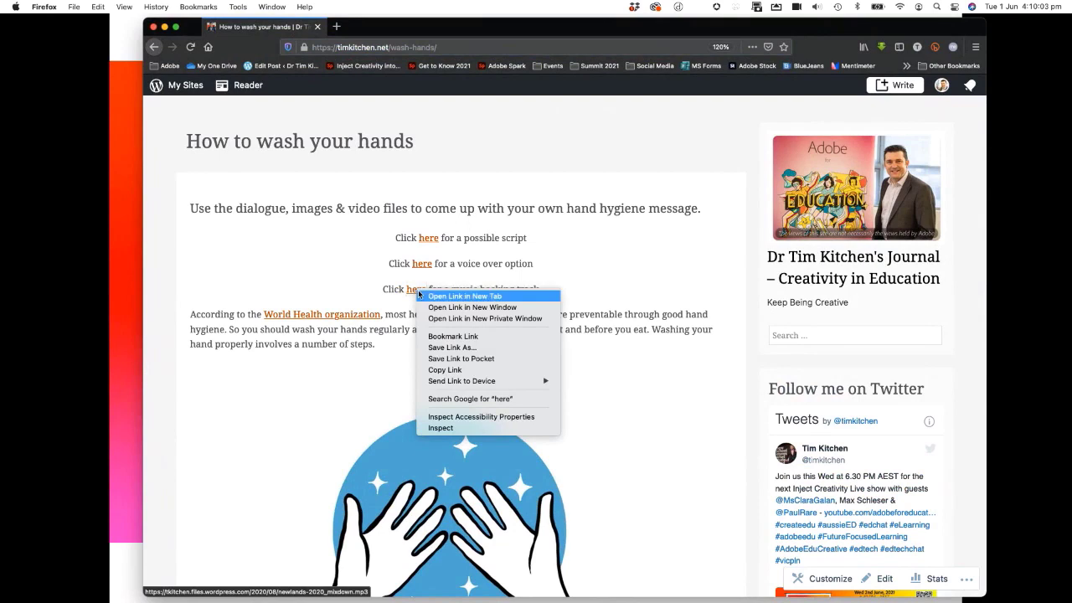
pyautogui.click(411, 296)
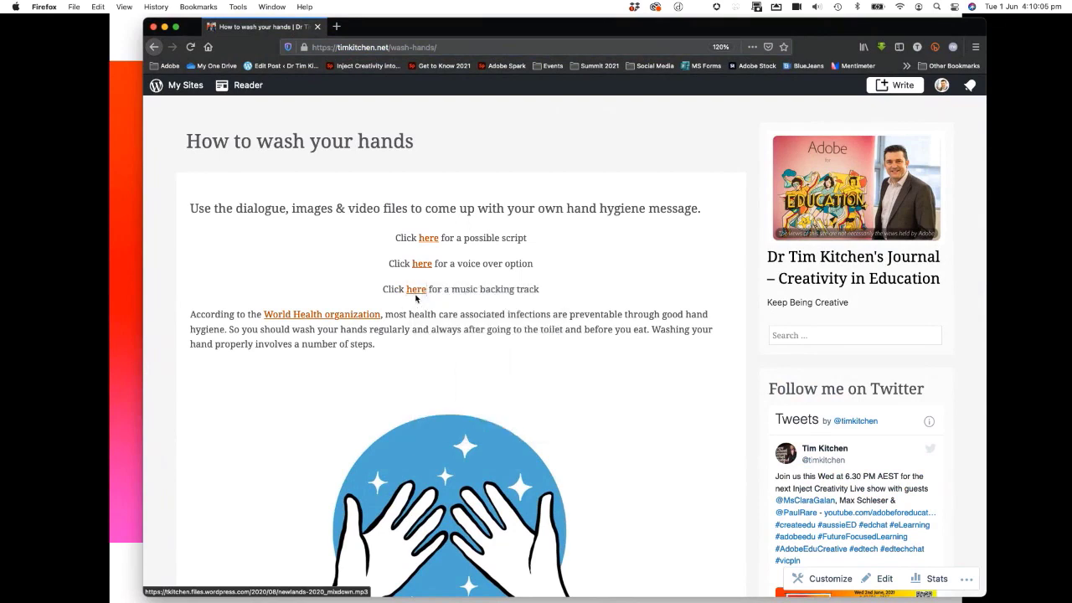
pyautogui.click(414, 290)
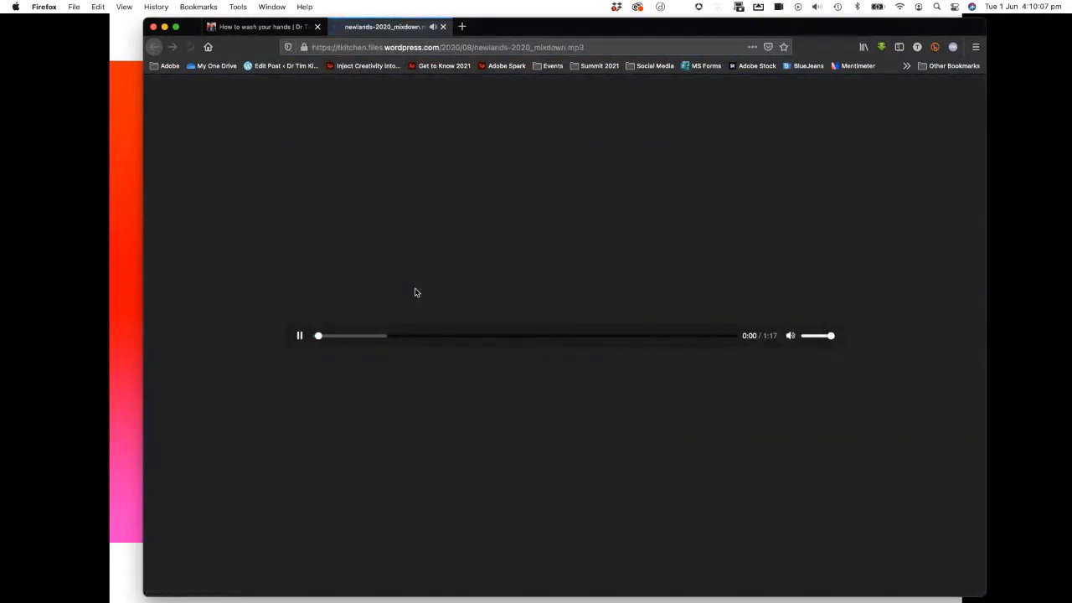
pyautogui.click(299, 336)
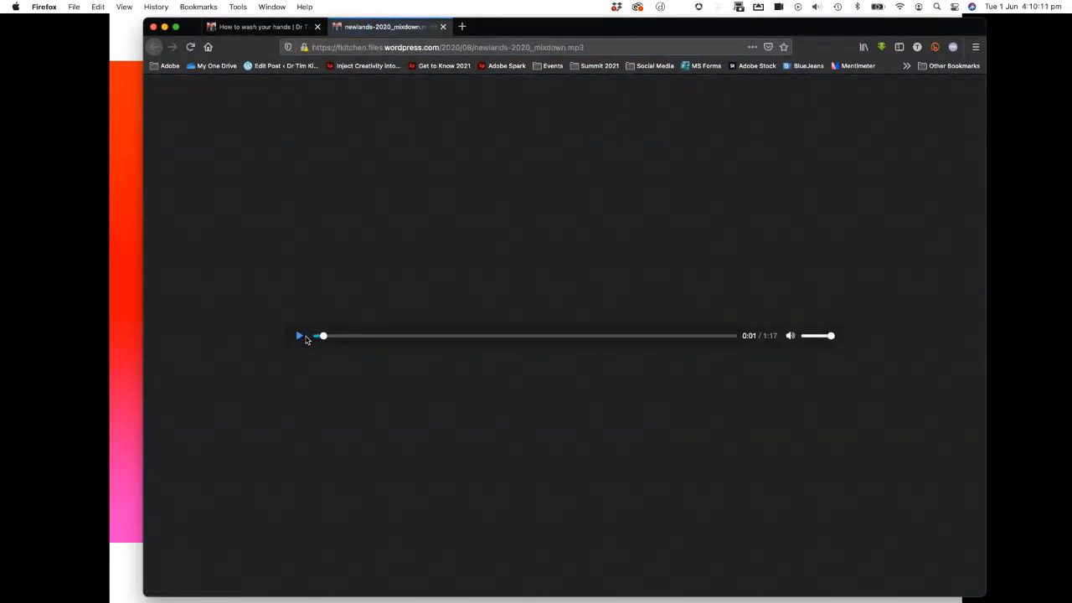
pyautogui.rightClick(306, 338)
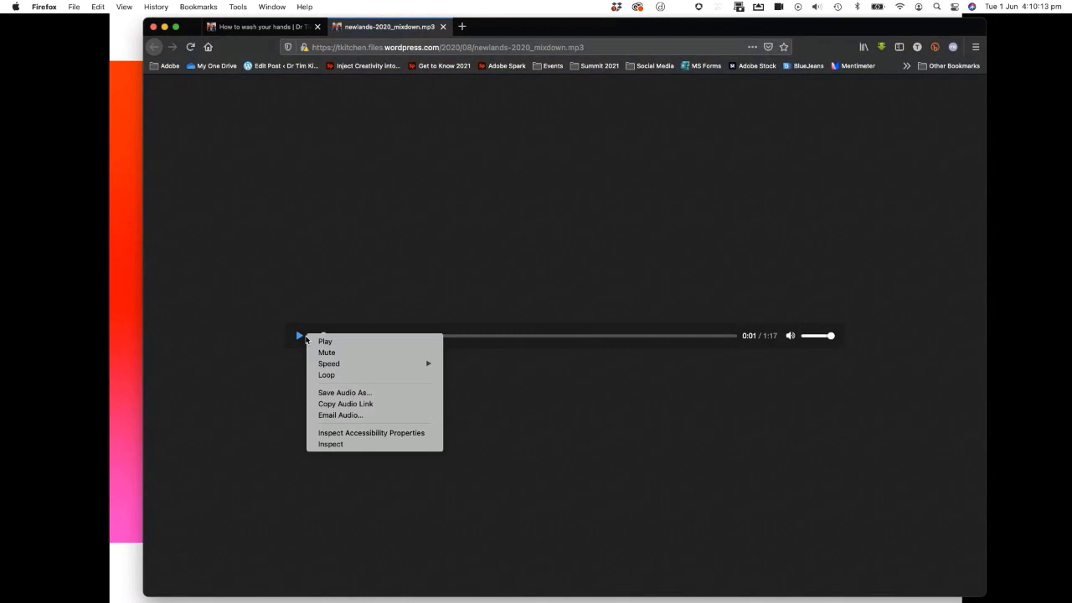
pyautogui.click(351, 399)
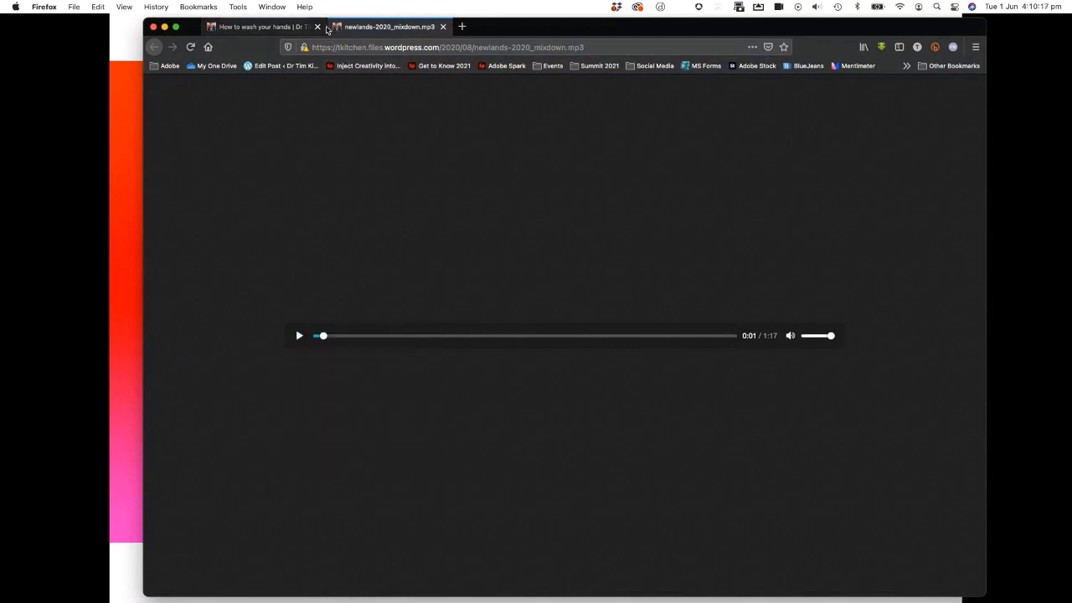
pyautogui.click(444, 27)
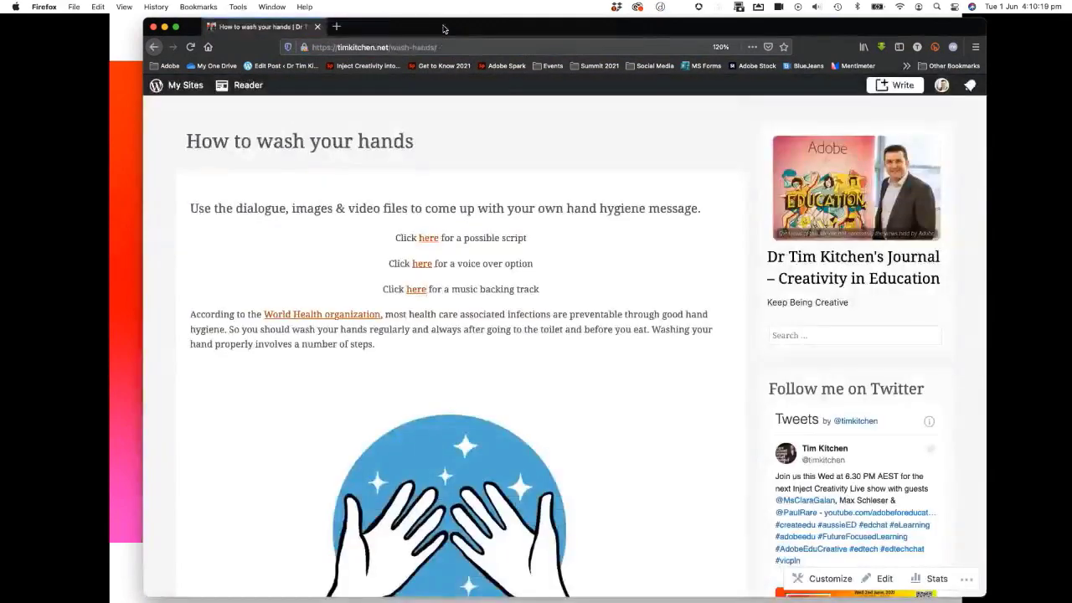
# Open the music backing track linked on the page, pause its playback and start saving the audio file
pyautogui.click(416, 291)
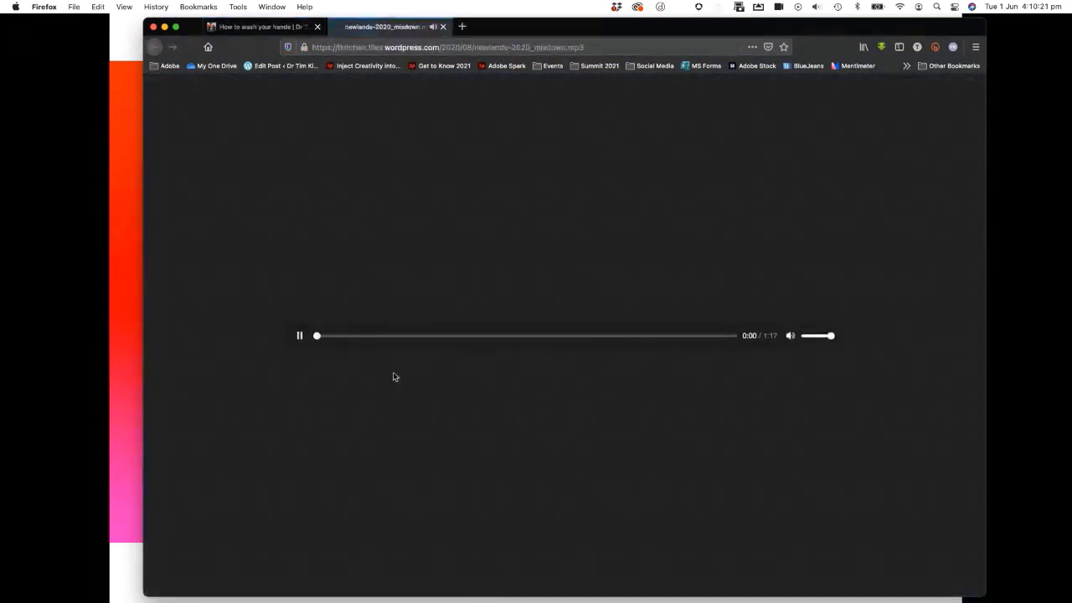
pyautogui.click(300, 335)
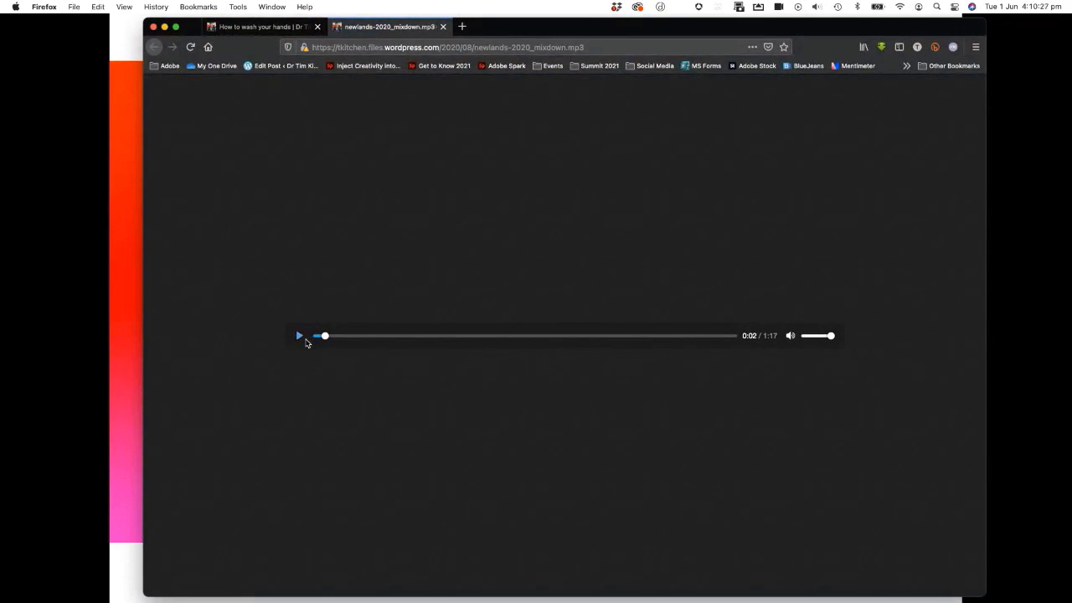
pyautogui.rightClick(306, 343)
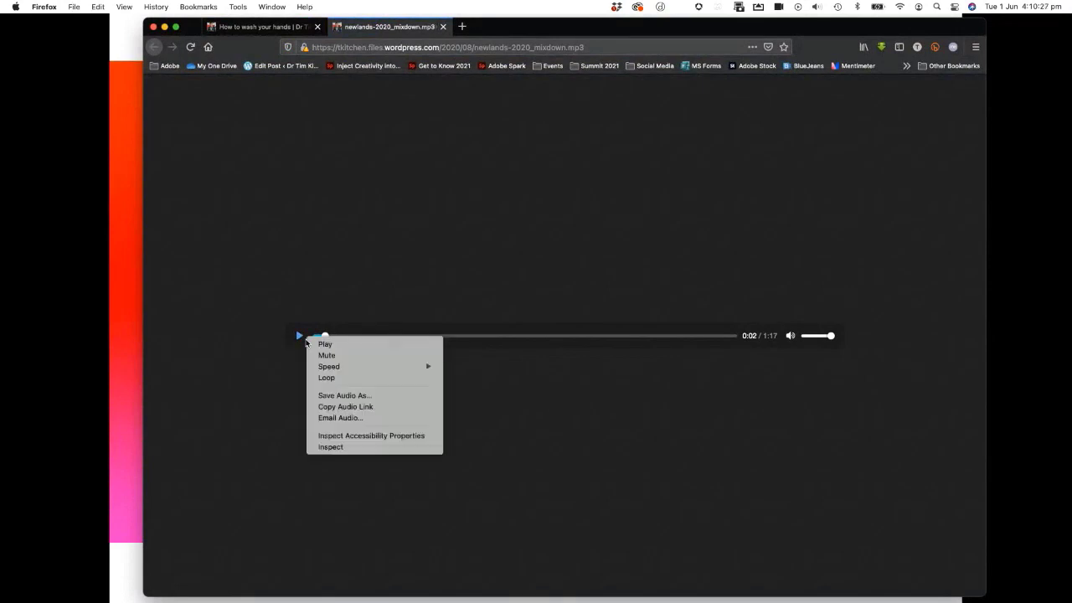
pyautogui.click(340, 394)
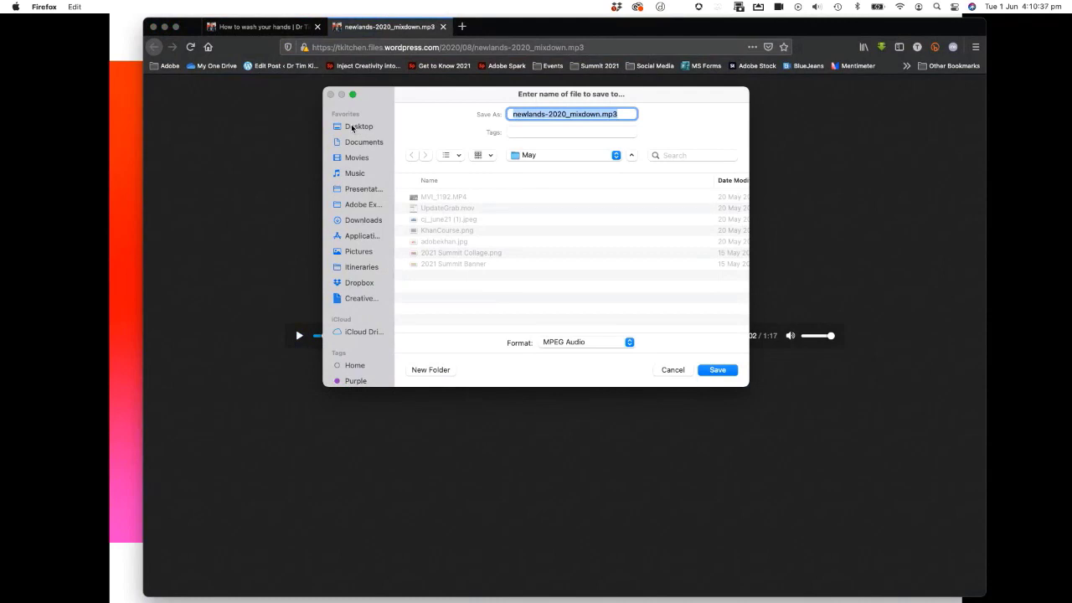
# Create a folder named Rush-SA on the Desktop and save newlands-2020_mixdown.mp3 in it
pyautogui.click(352, 128)
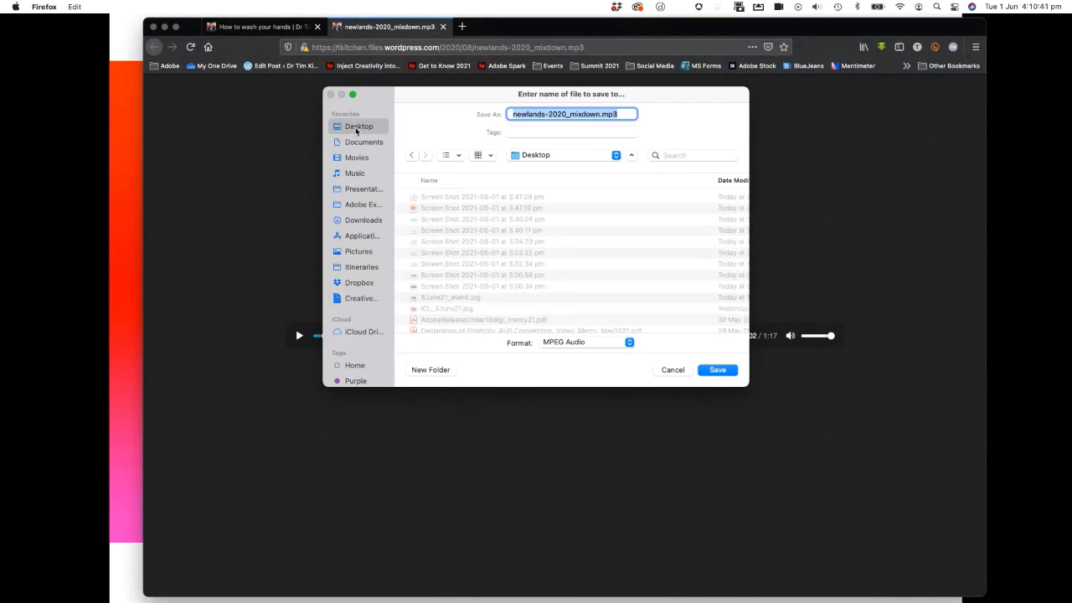
pyautogui.click(432, 370)
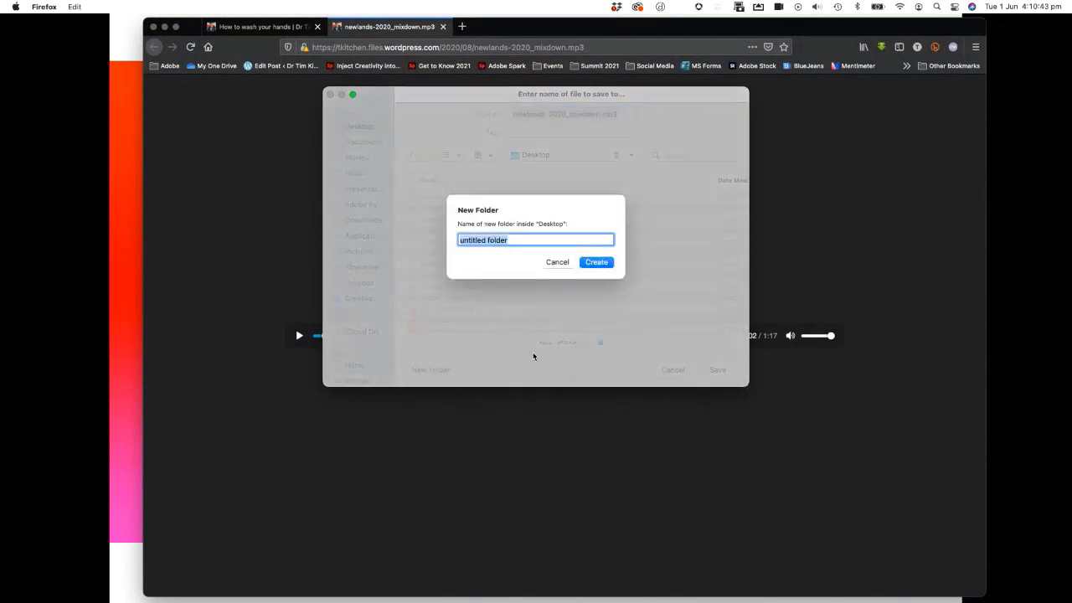
pyautogui.write('Rush-SA')
pyautogui.click(600, 266)
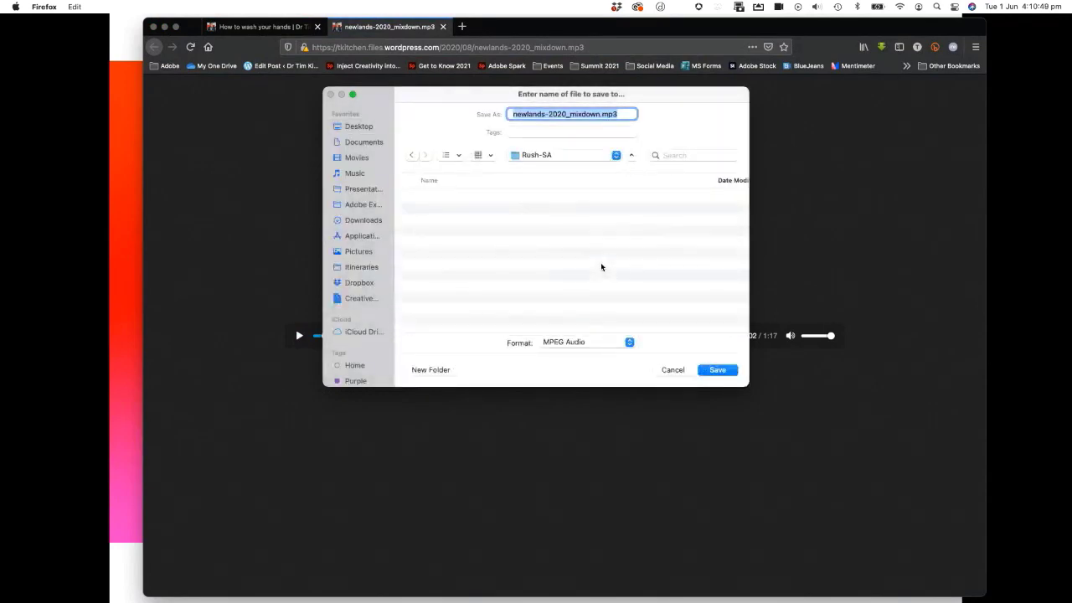
pyautogui.click(718, 371)
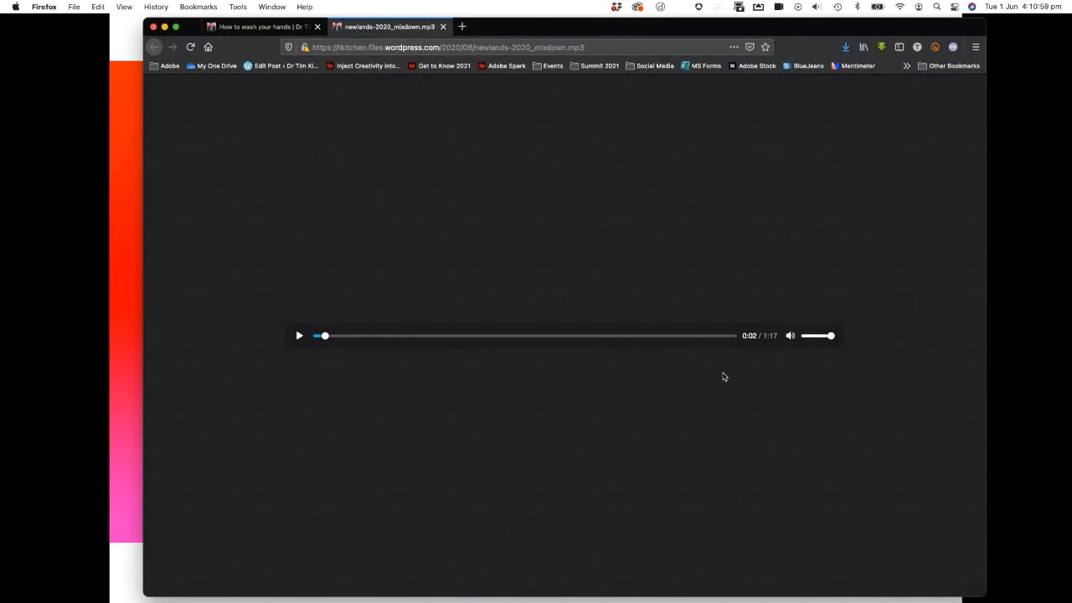
# Return to the hand-washing page and save the hands illustration as 01-clean-hands.webp in the Rush-SA folder
pyautogui.click(236, 28)
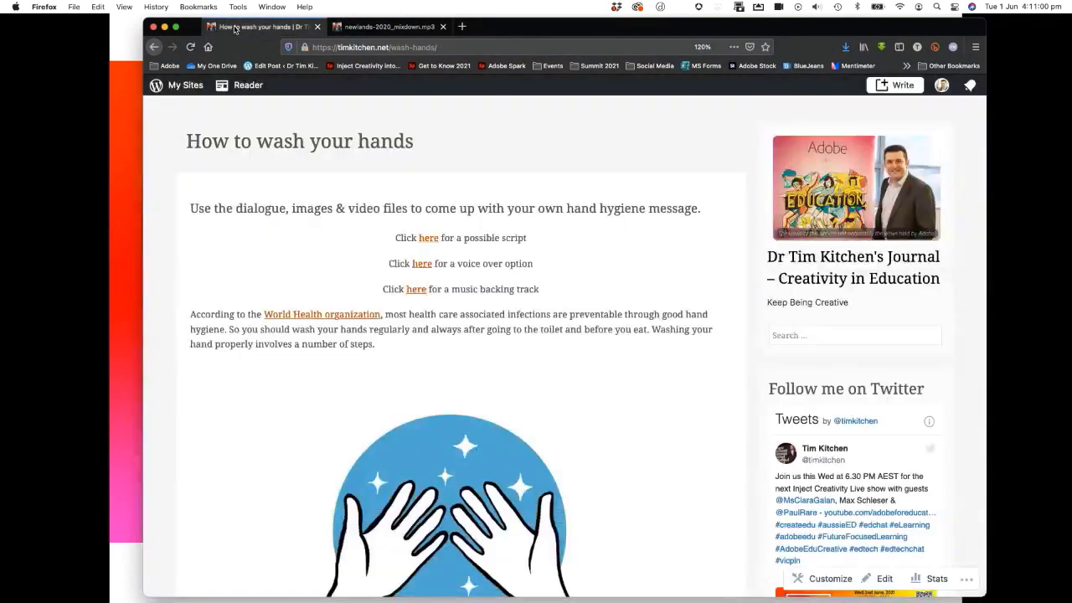
pyautogui.scroll(-3, 323, 292)
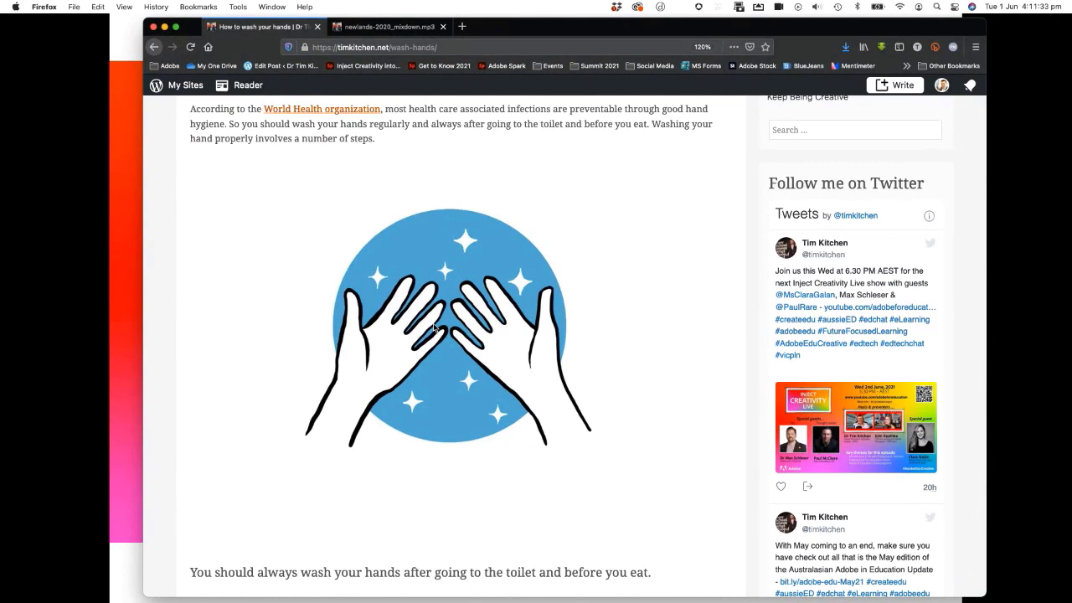
pyautogui.rightClick(478, 305)
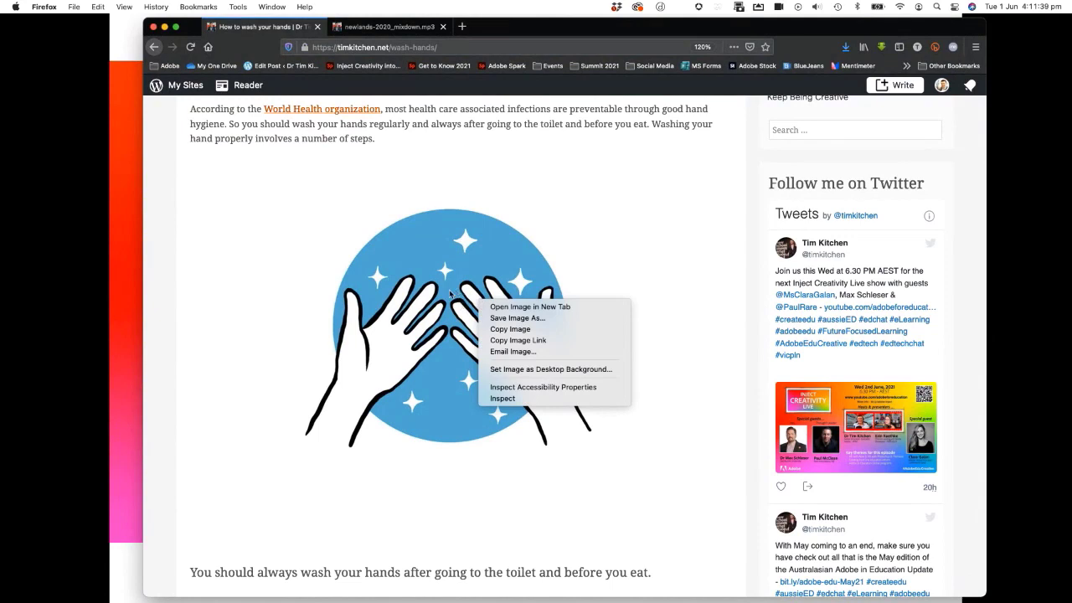
pyautogui.click(505, 321)
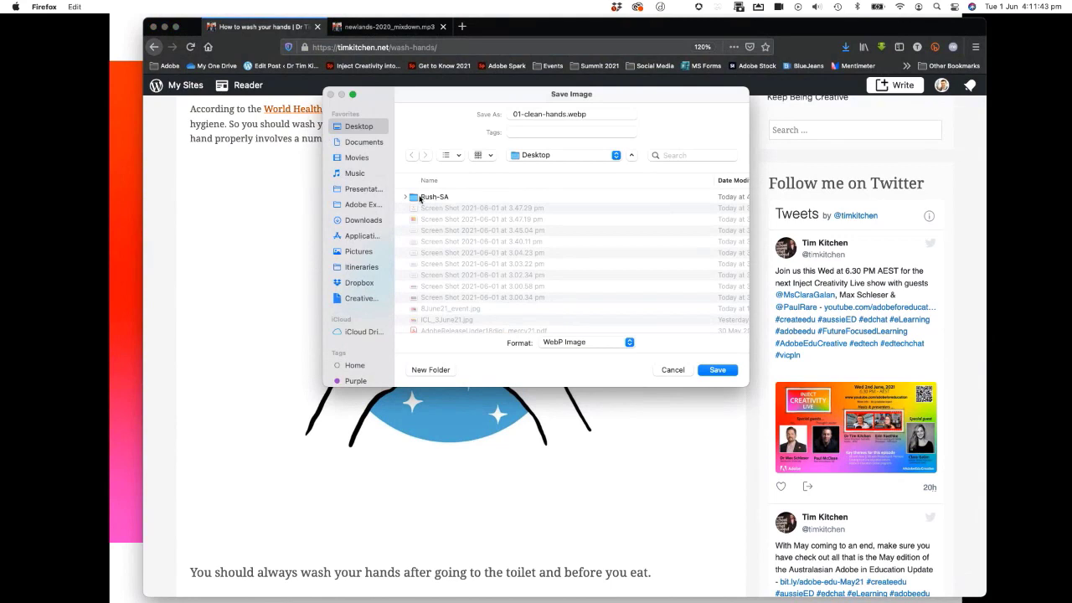
pyautogui.click(716, 371)
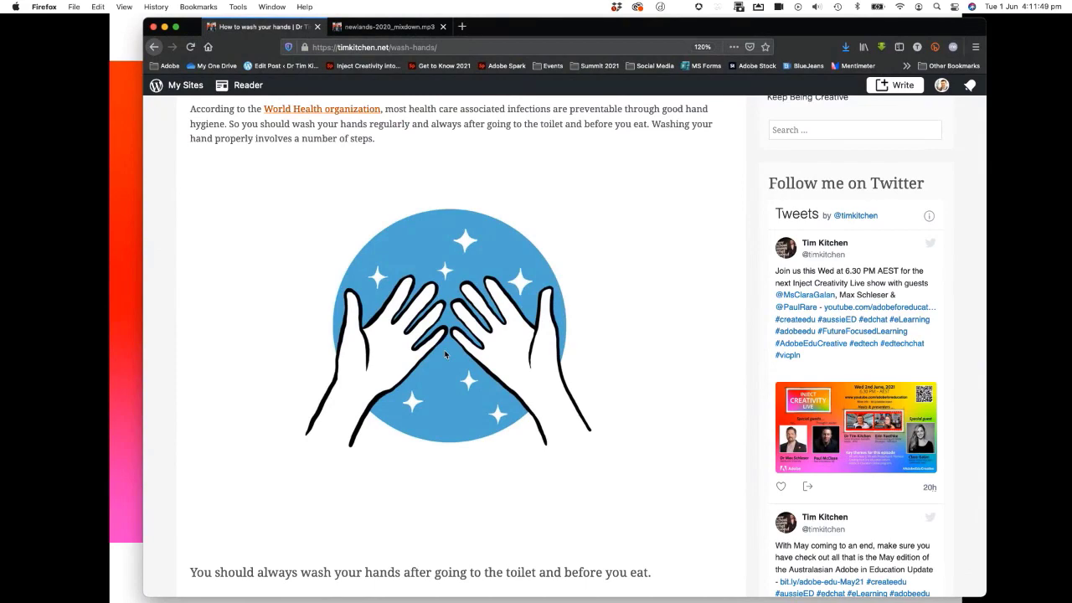
# Play and pause the Piece to camera 1 video, and save it as ptc-hand-hygiene-pt1_dvd.mp4 in the Rush-SA folder
pyautogui.scroll(-2, 445, 354)
pyautogui.scroll(-10, 444, 354)
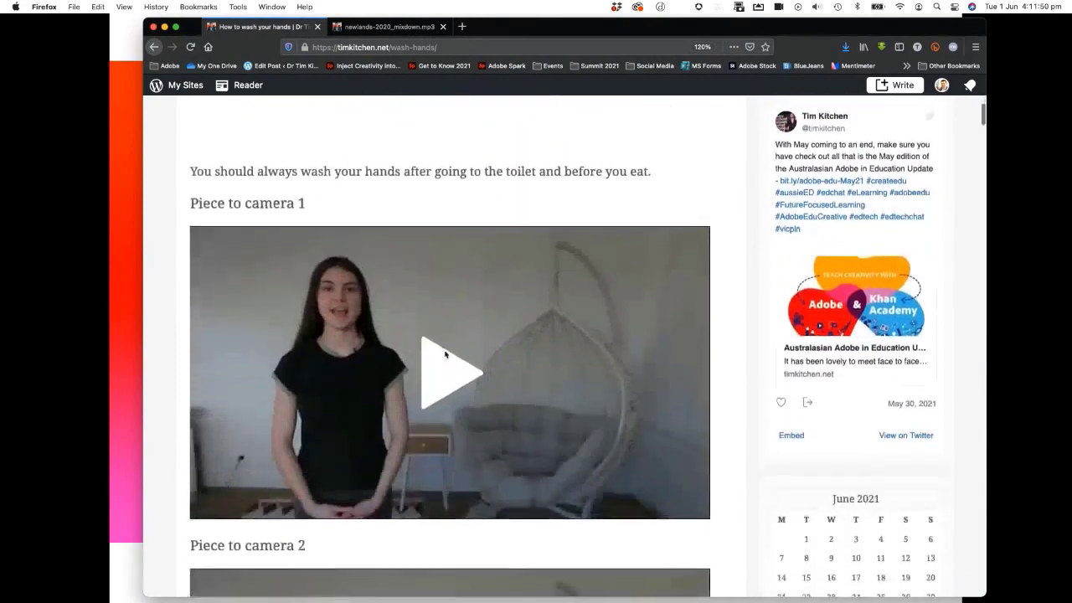
pyautogui.click(396, 365)
pyautogui.click(209, 493)
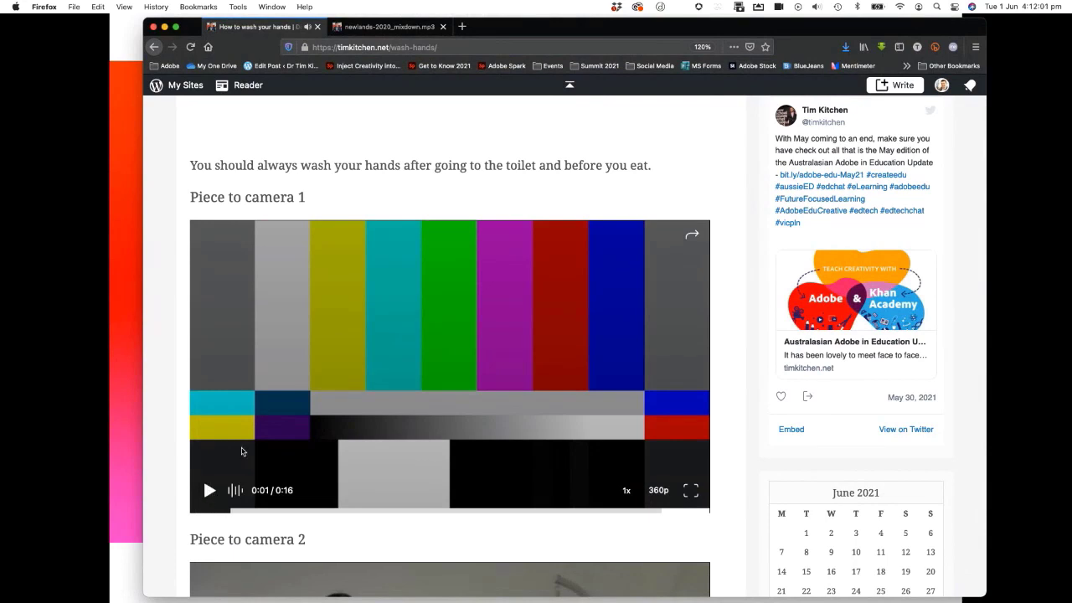
pyautogui.rightClick(313, 351)
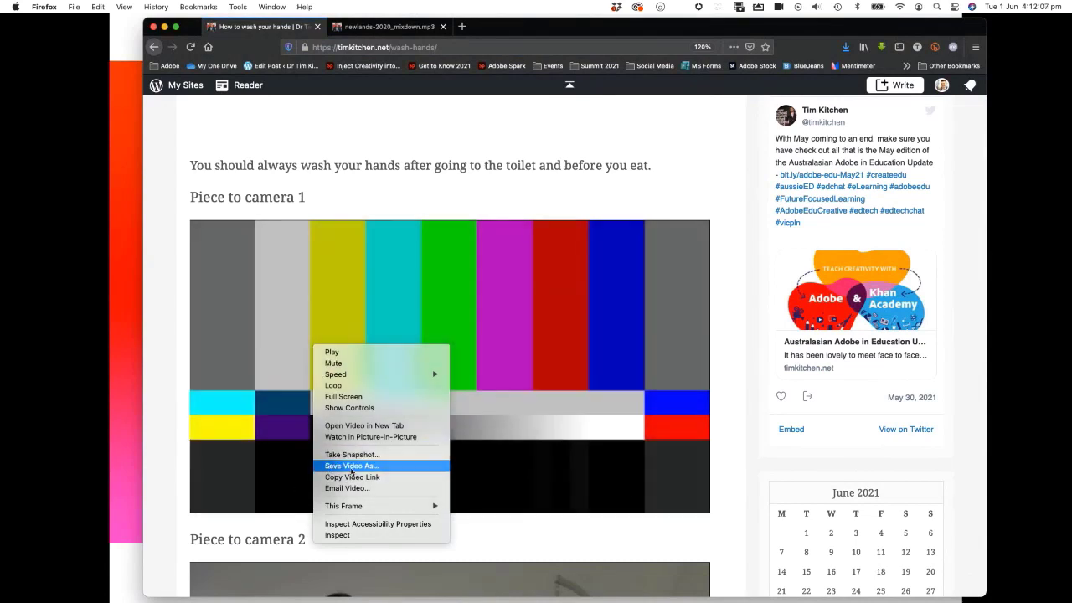
pyautogui.click(351, 466)
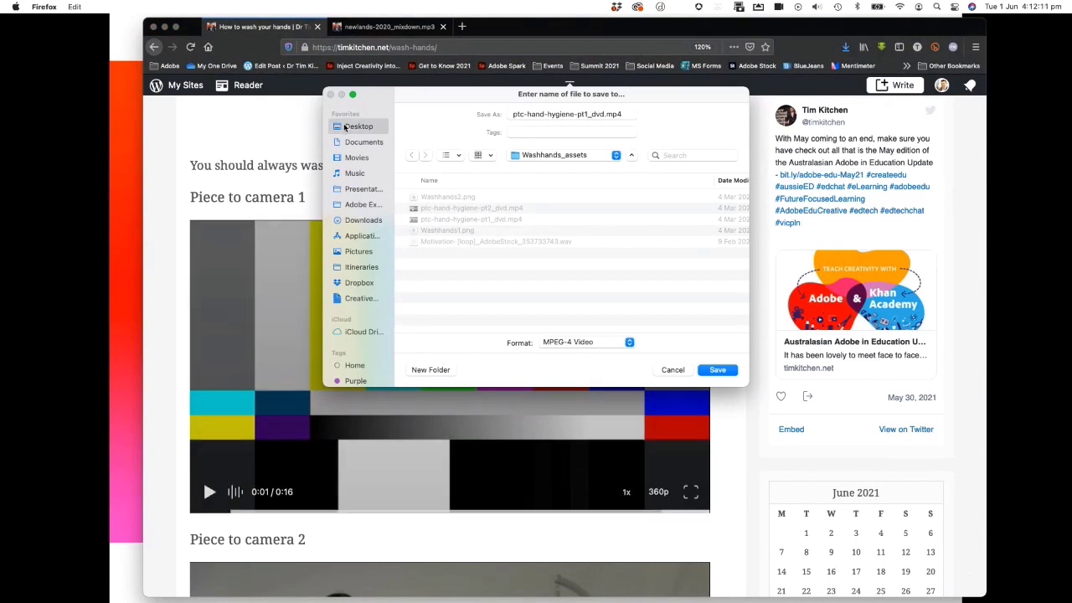
pyautogui.click(717, 370)
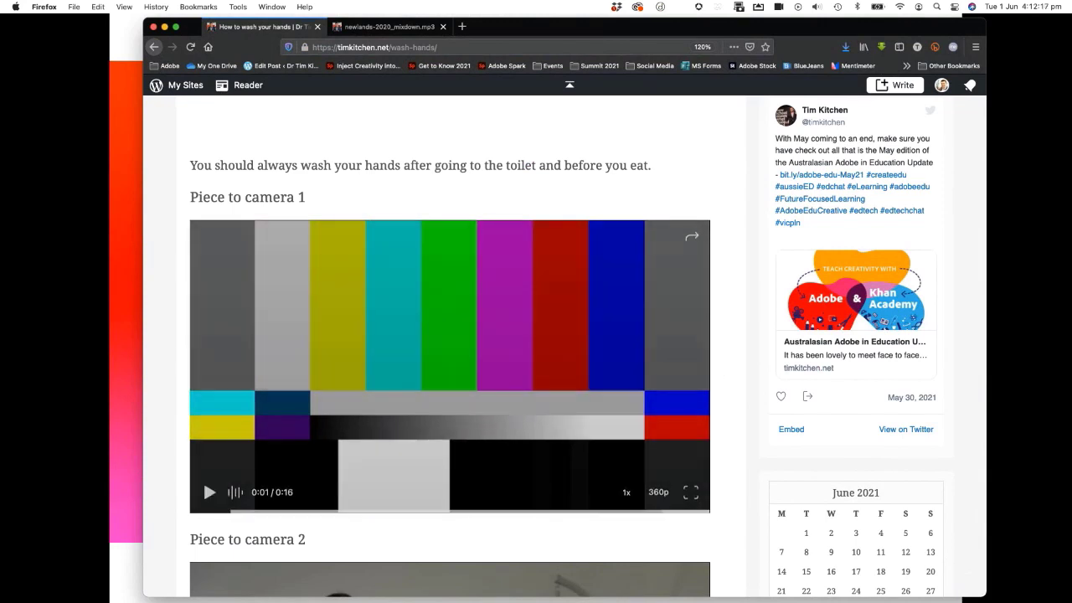
# Open the Rush-SA folder on the Desktop in a new Finder window to check the downloaded files
pyautogui.press('super+Tab')
pyautogui.press('super+n')
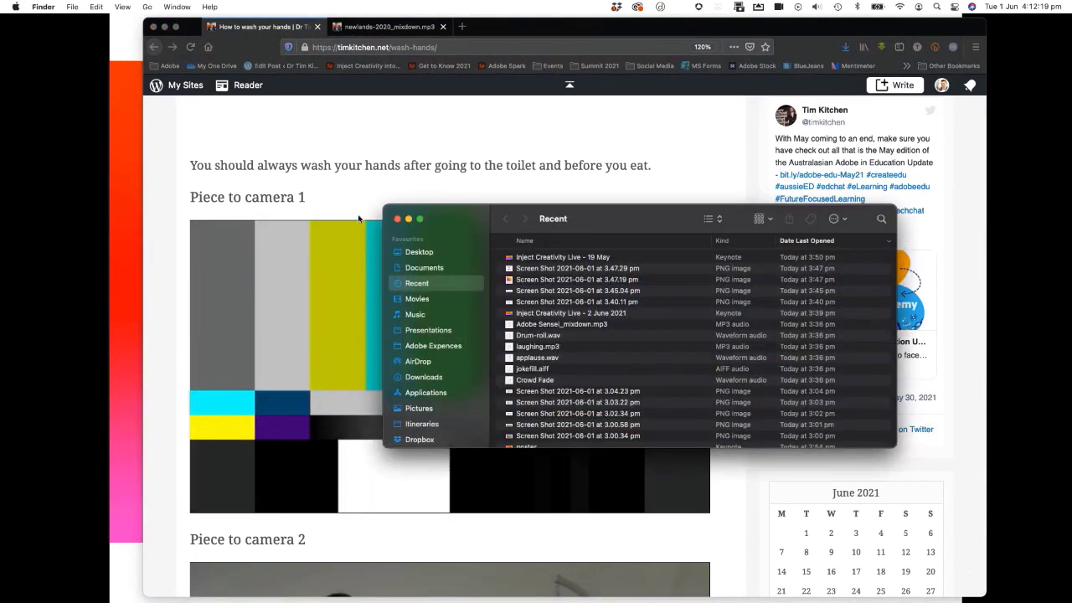
pyautogui.click(408, 252)
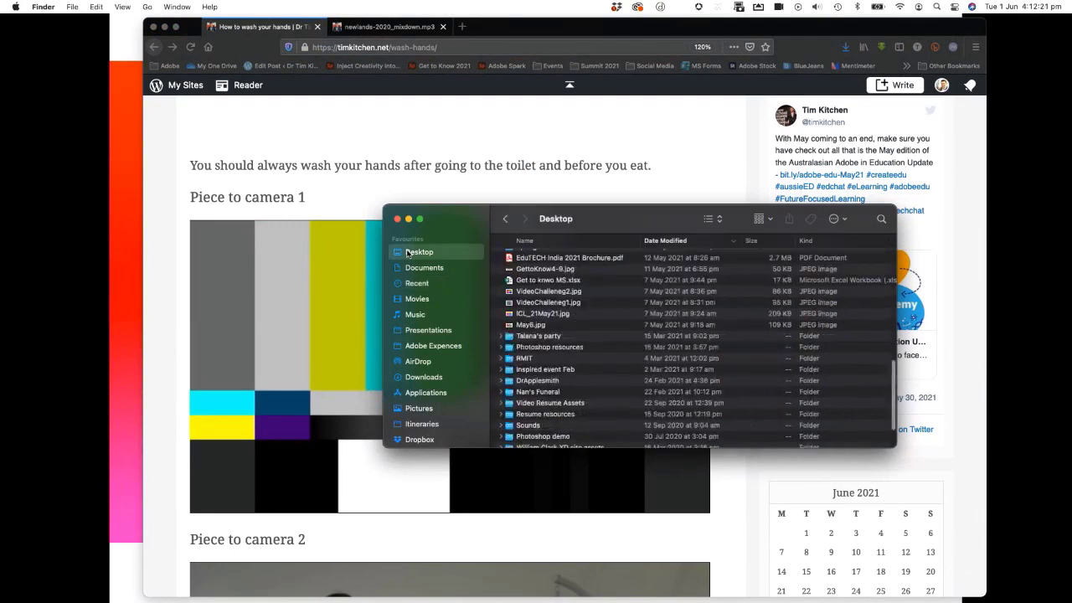
pyautogui.scroll(10, 540, 280)
pyautogui.doubleClick(529, 258)
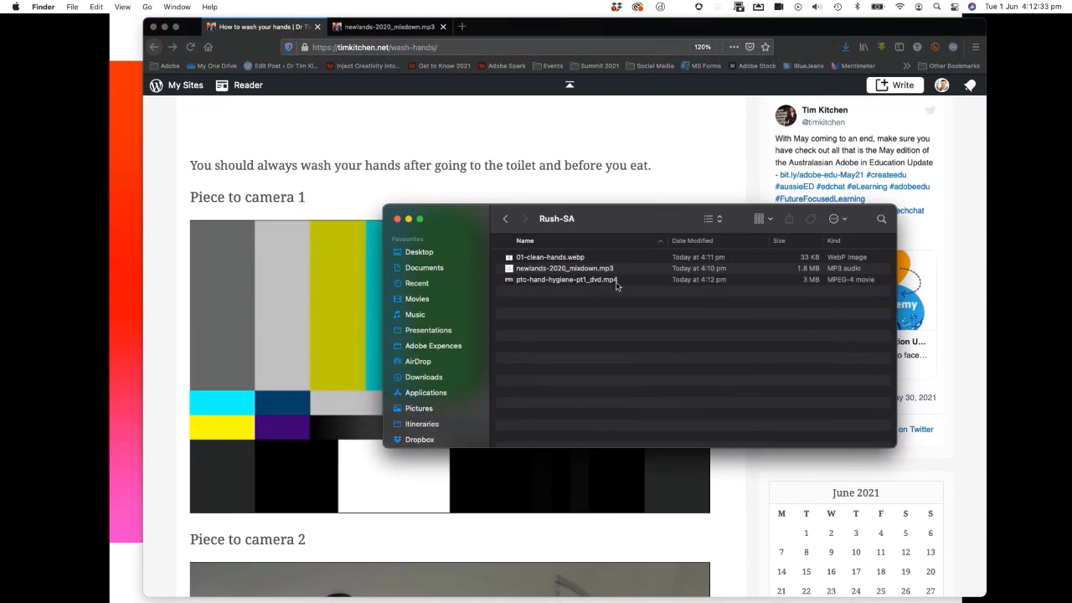
# Play and pause the Piece to camera 2 video, and save it as ptc-hand-hygiene-pt2_dvd.mp4 in the Rush-SA folder
pyautogui.click(318, 292)
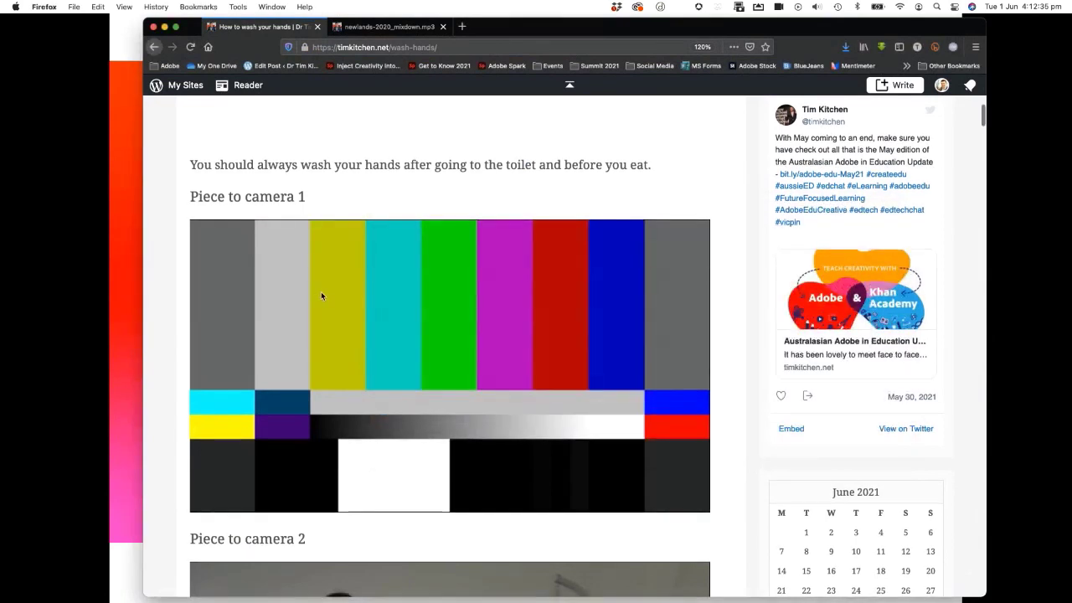
pyautogui.scroll(-1, 321, 291)
pyautogui.scroll(-8, 321, 293)
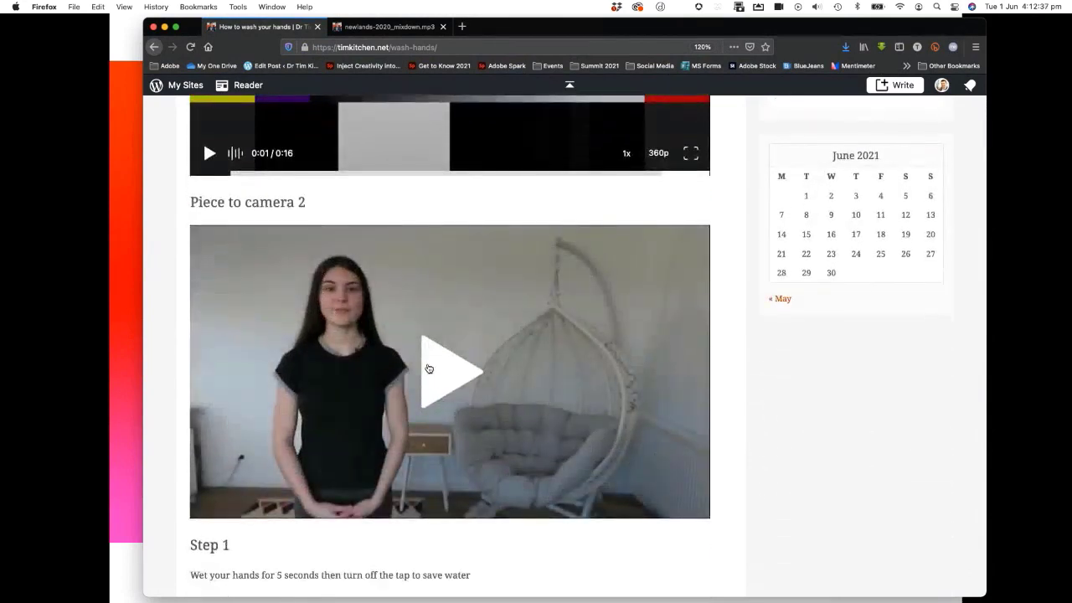
pyautogui.click(428, 367)
pyautogui.rightClick(284, 377)
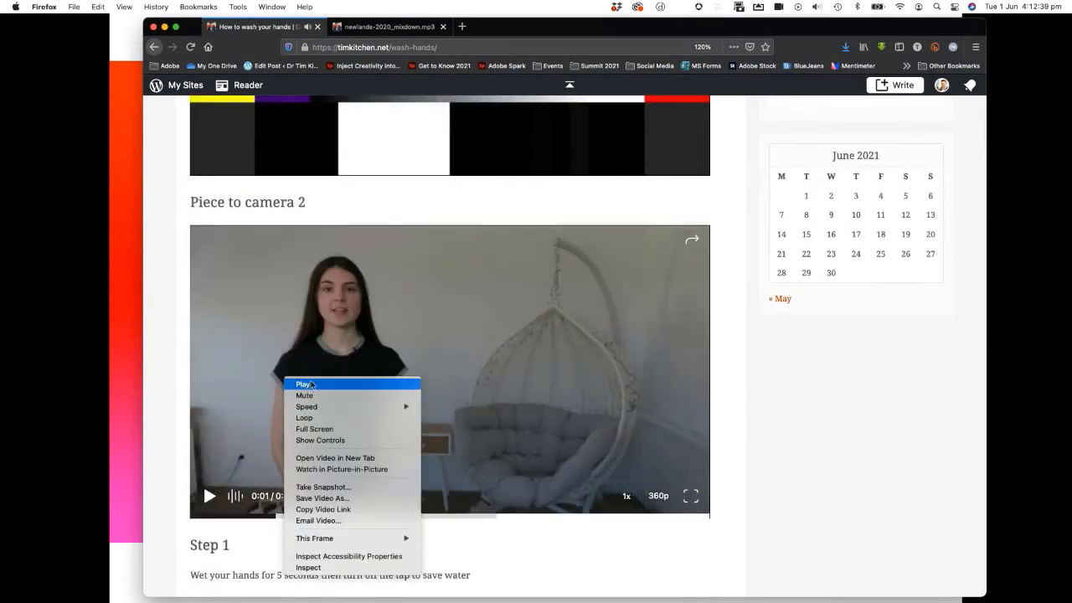
pyautogui.click(339, 500)
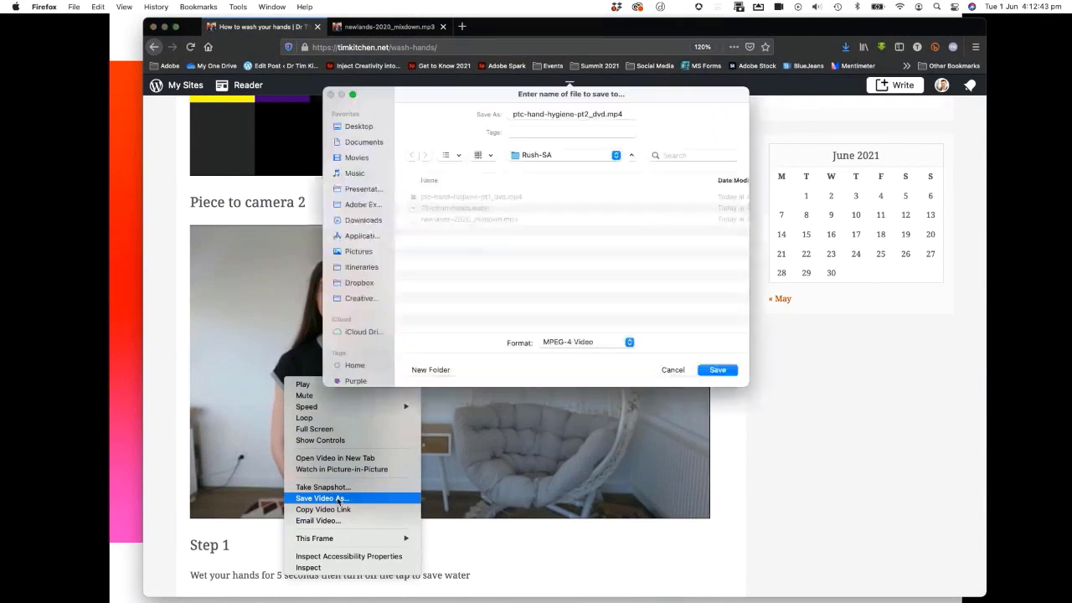
pyautogui.click(709, 370)
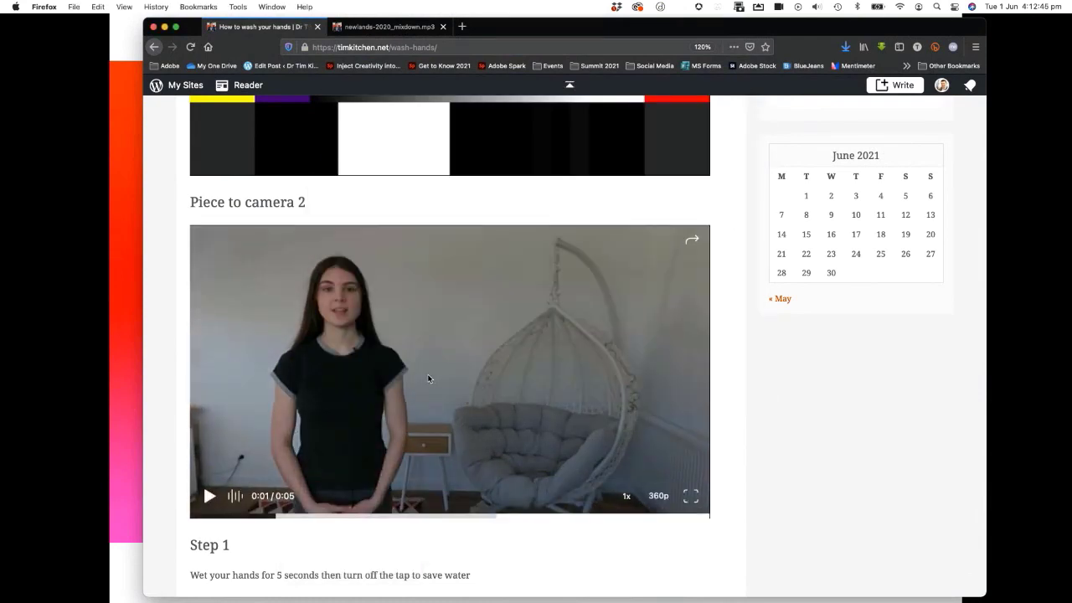
pyautogui.scroll(-8, 427, 373)
pyautogui.scroll(-1, 427, 378)
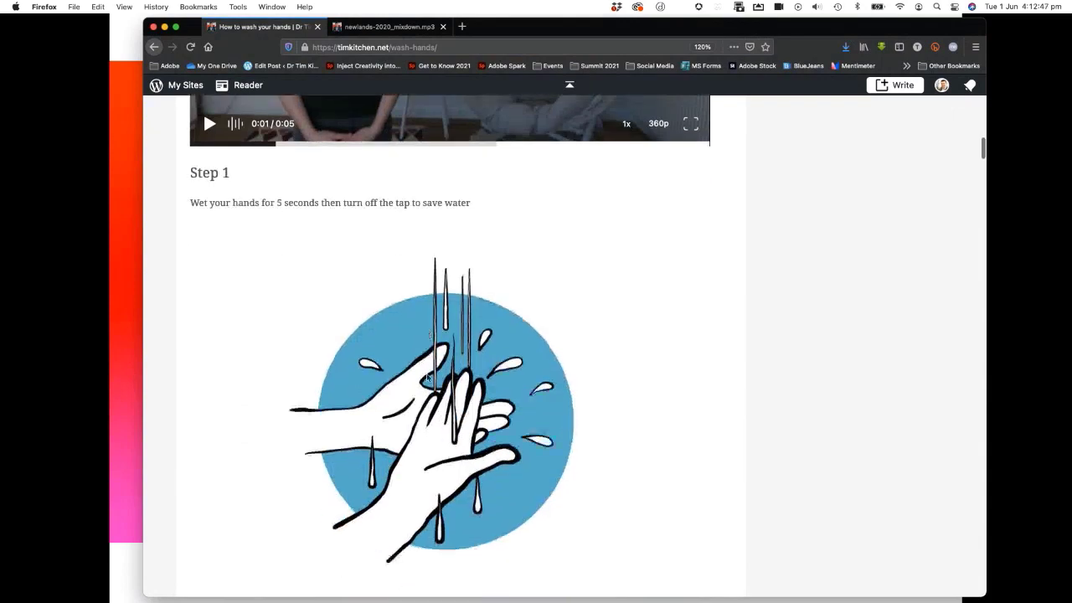
pyautogui.rightClick(431, 415)
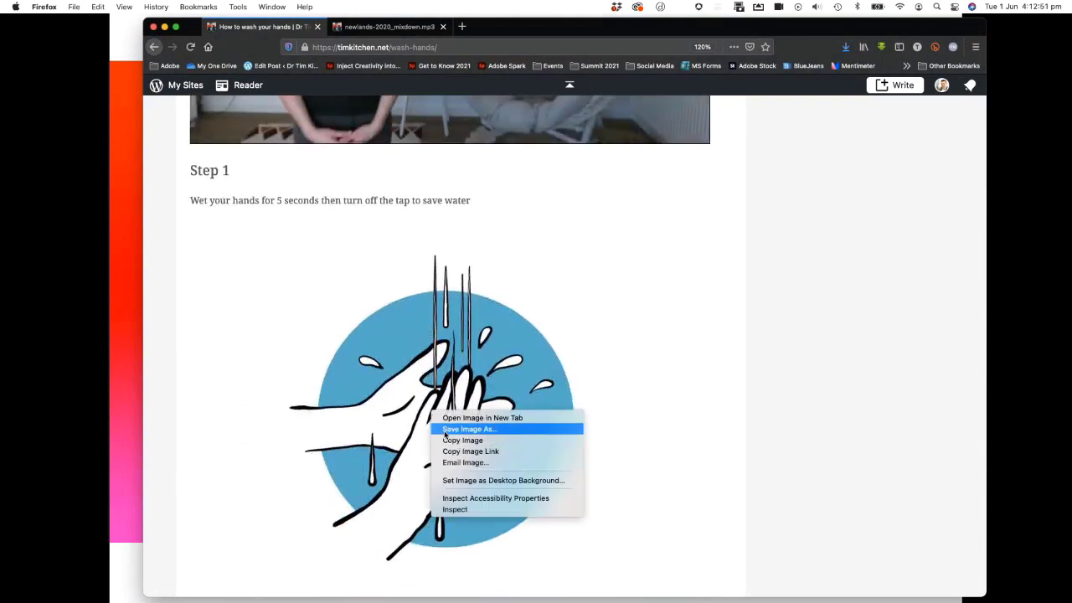
pyautogui.click(445, 431)
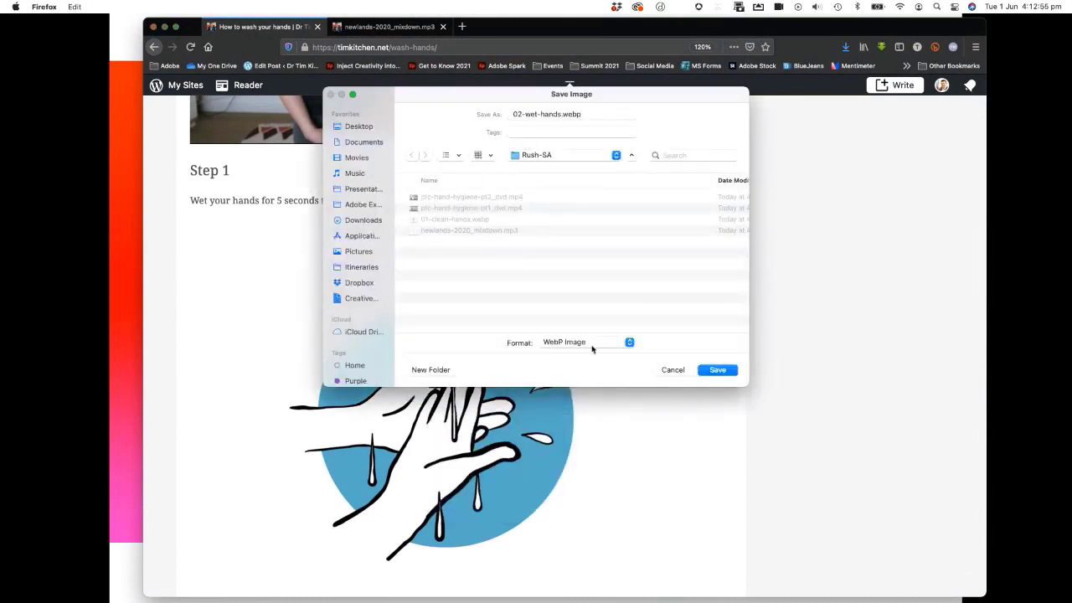
pyautogui.click(663, 373)
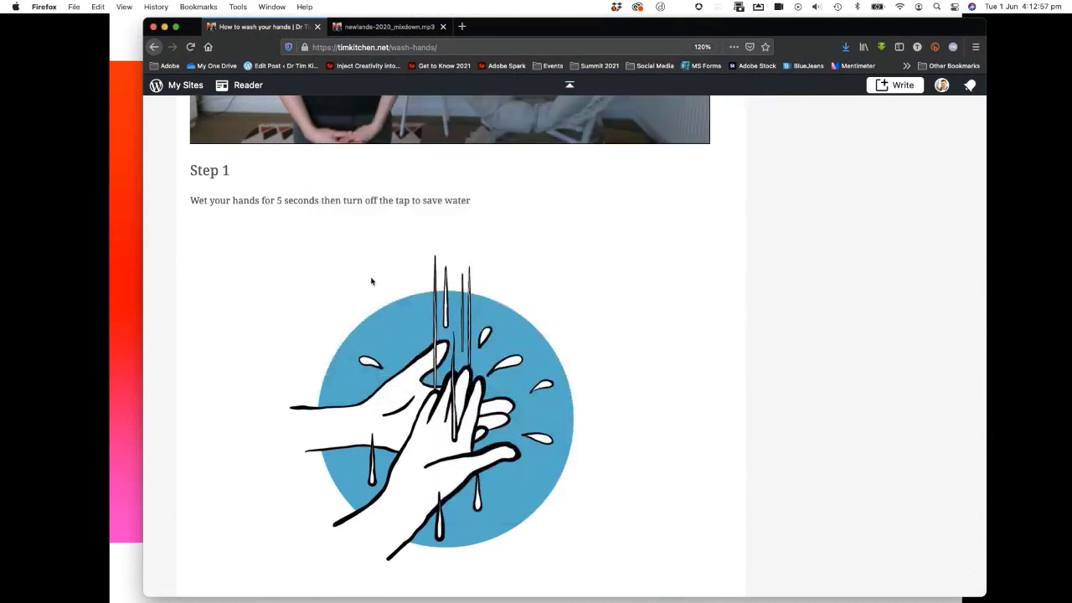
# Copy the hand-washing page's address and open it in Chrome
pyautogui.click(452, 48)
pyautogui.press('super+c')
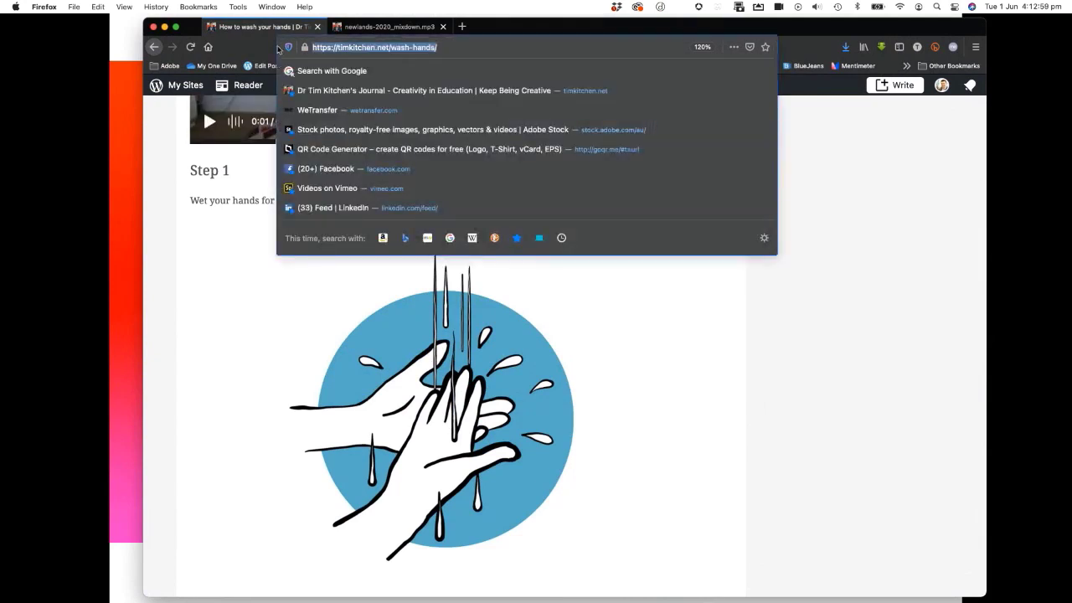
pyautogui.moveTo(203, 109)
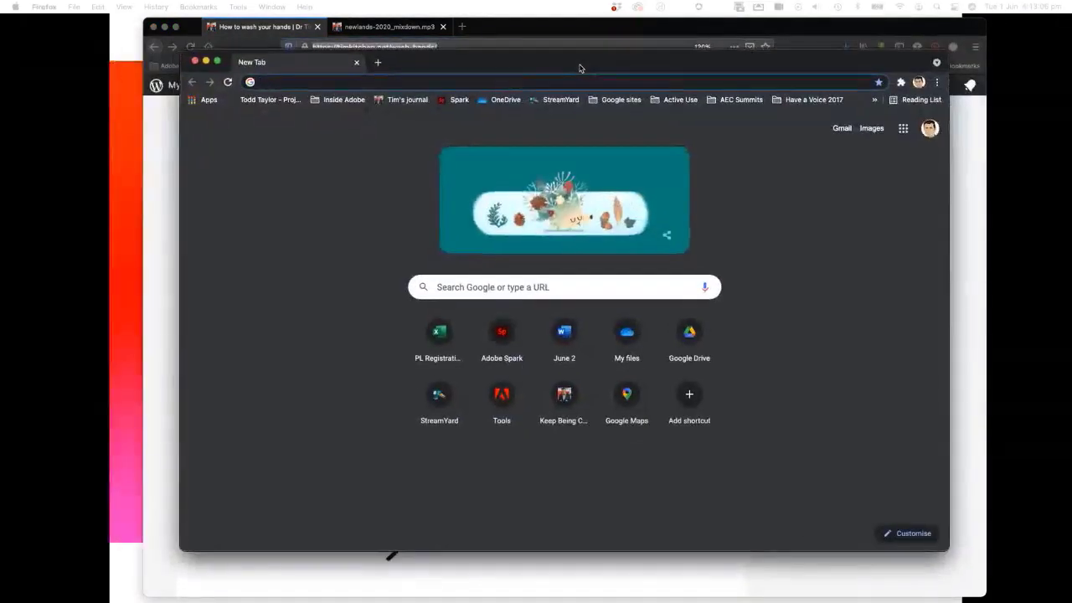
pyautogui.click(408, 80)
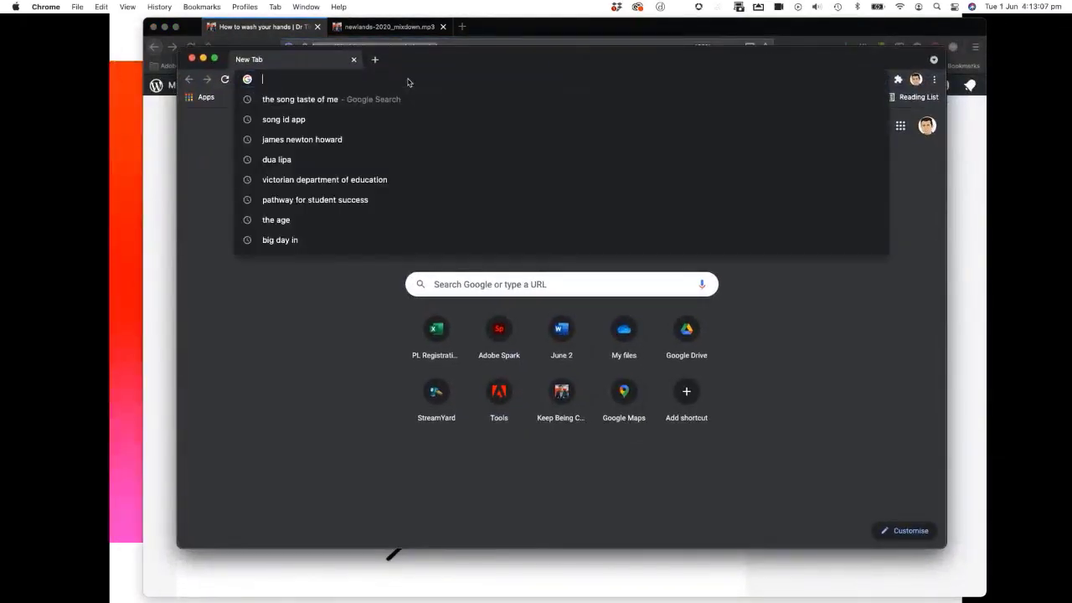
pyautogui.press('super+v')
pyautogui.press('Return')
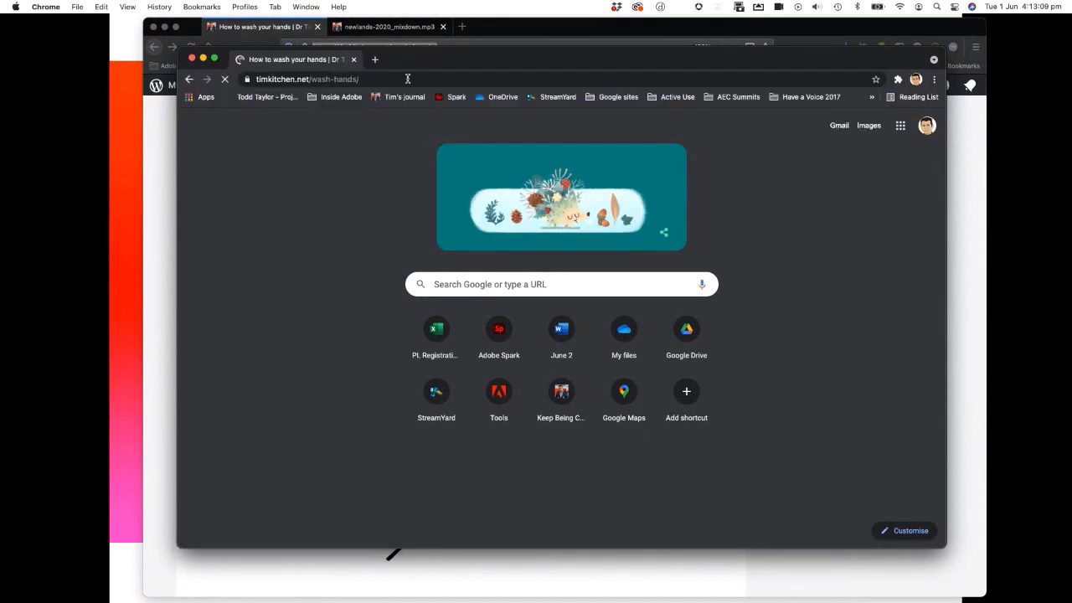
# Save the clean hands illustration as the JPEG image 01-clean-hands in the Rush-SA folder on the Desktop
pyautogui.scroll(-3, 461, 263)
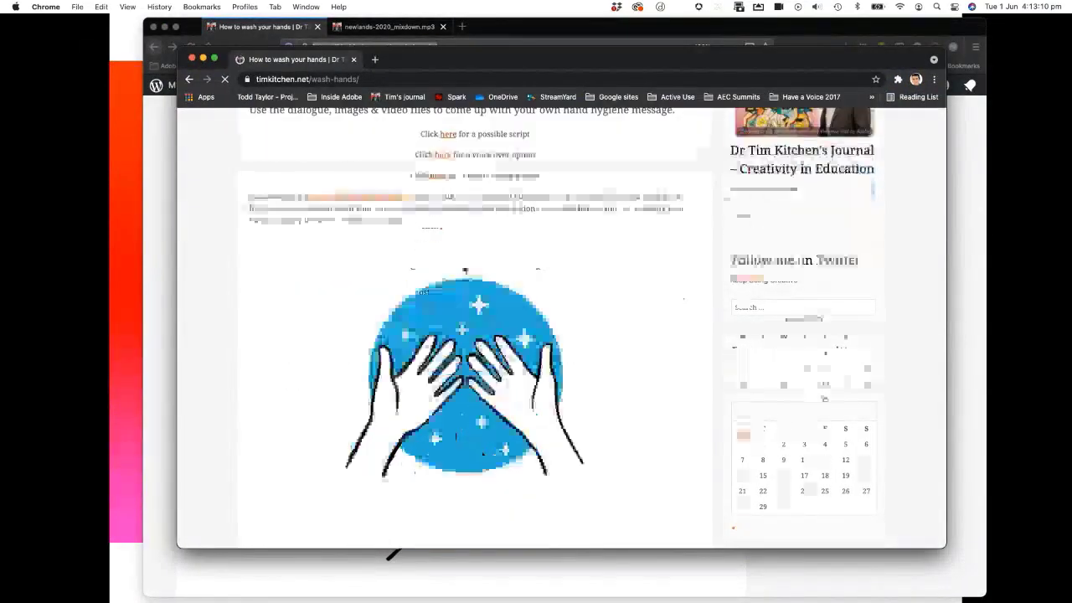
pyautogui.rightClick(469, 334)
pyautogui.click(486, 354)
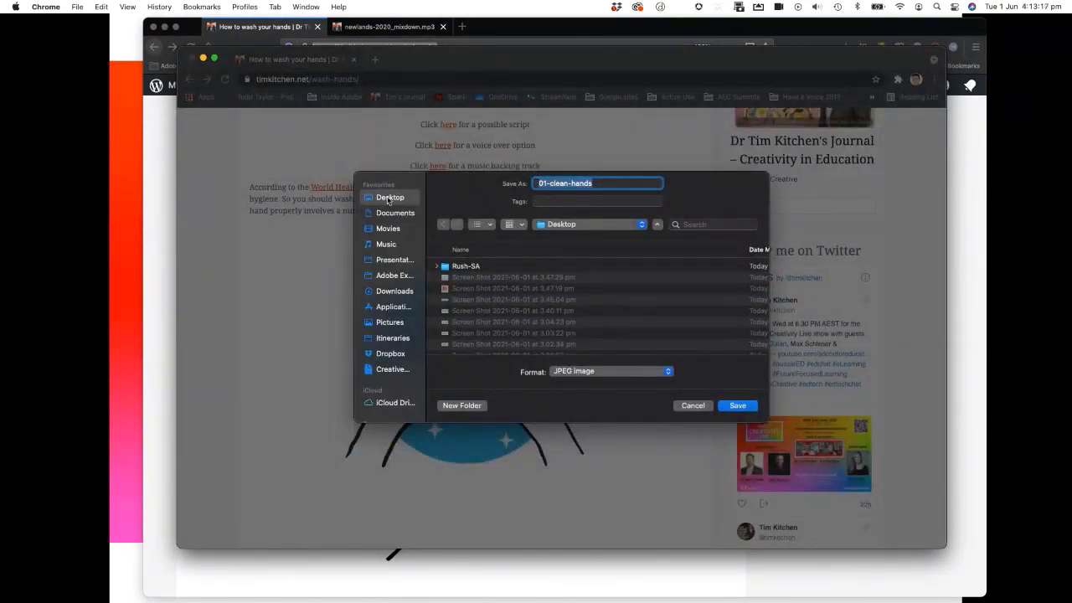
pyautogui.doubleClick(465, 267)
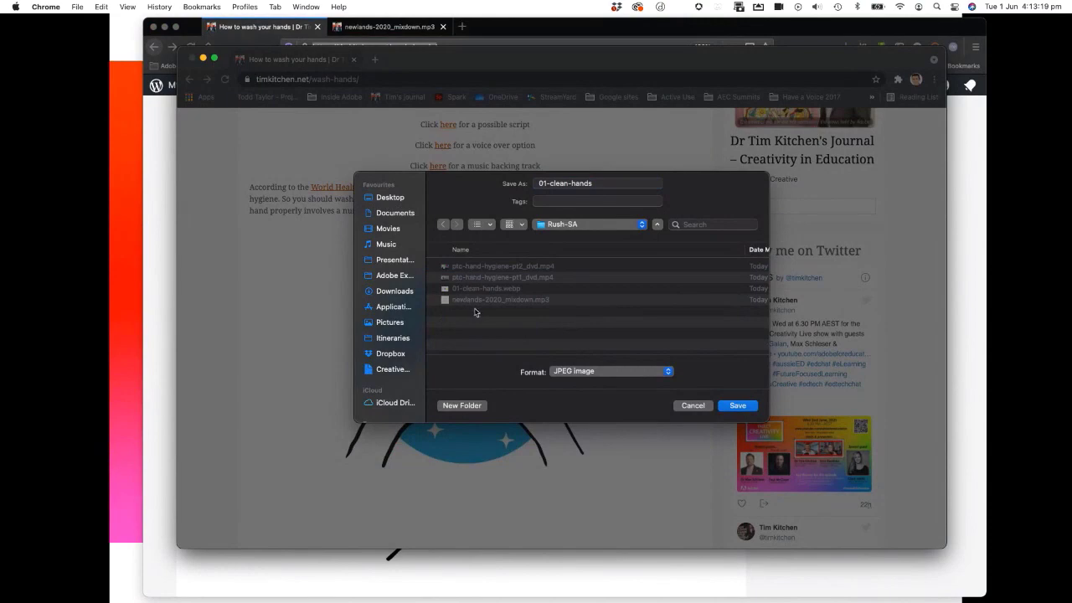
pyautogui.click(736, 405)
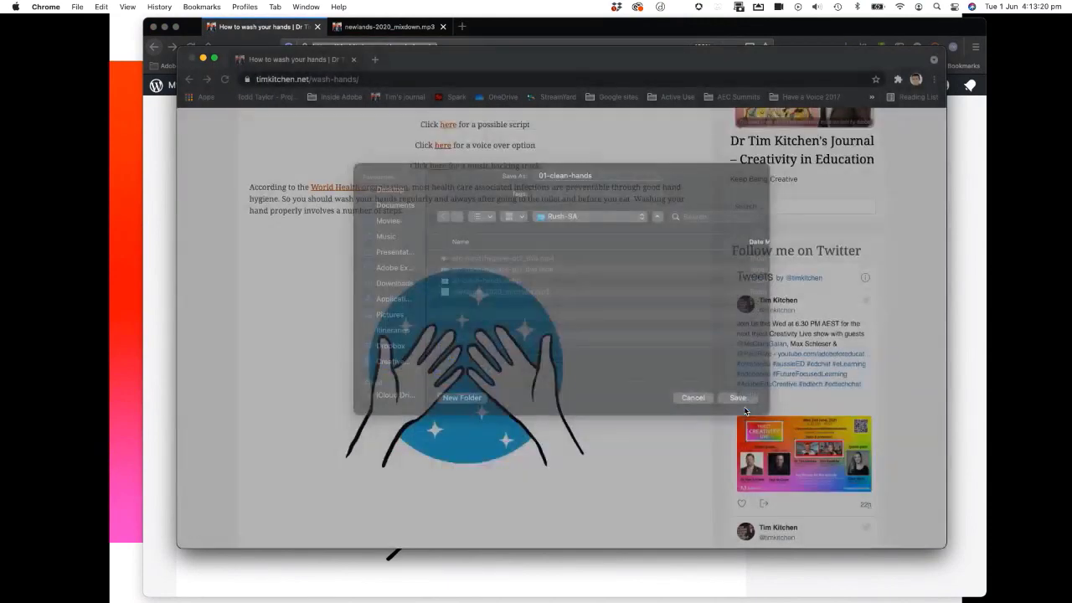
# Save the Step 1 wet hands illustration as the JPEG image 02-wet-hands in the Rush-SA folder
pyautogui.scroll(-2, 455, 347)
pyautogui.scroll(-10, 454, 347)
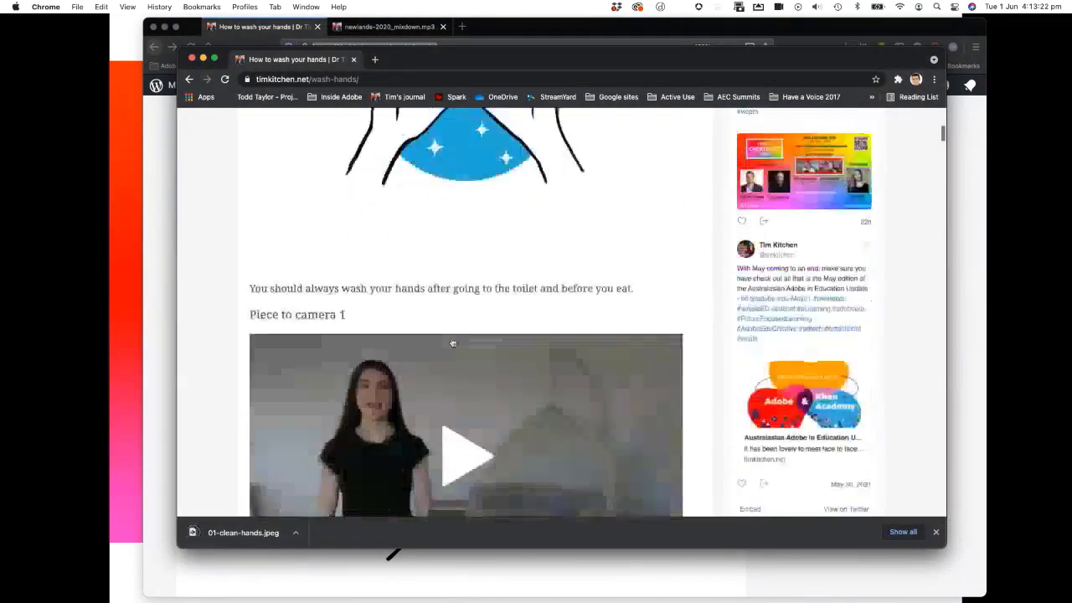
pyautogui.rightClick(453, 336)
pyautogui.click(481, 357)
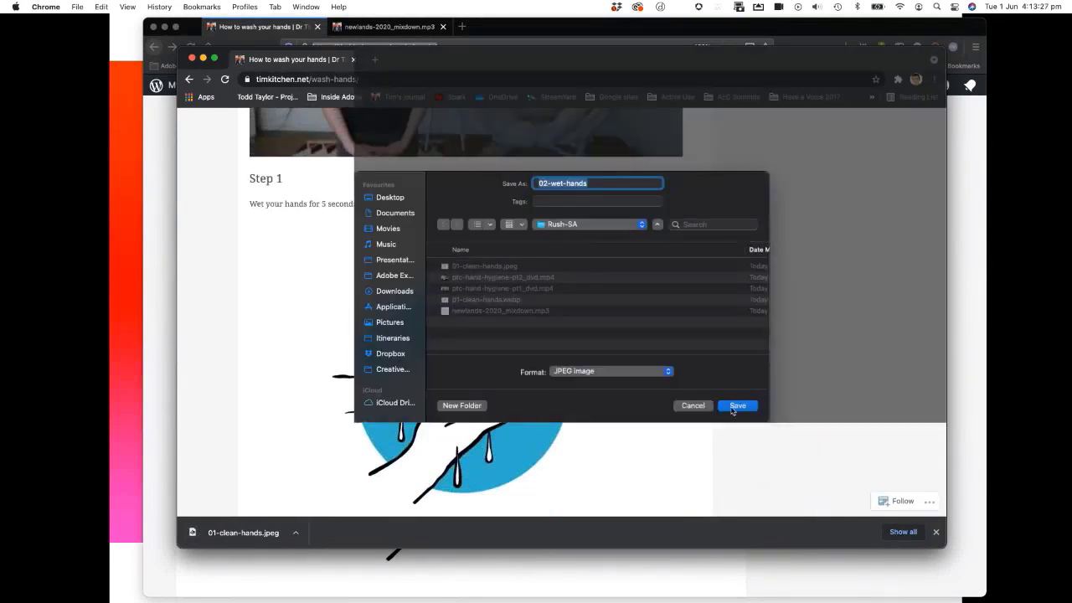
pyautogui.click(730, 408)
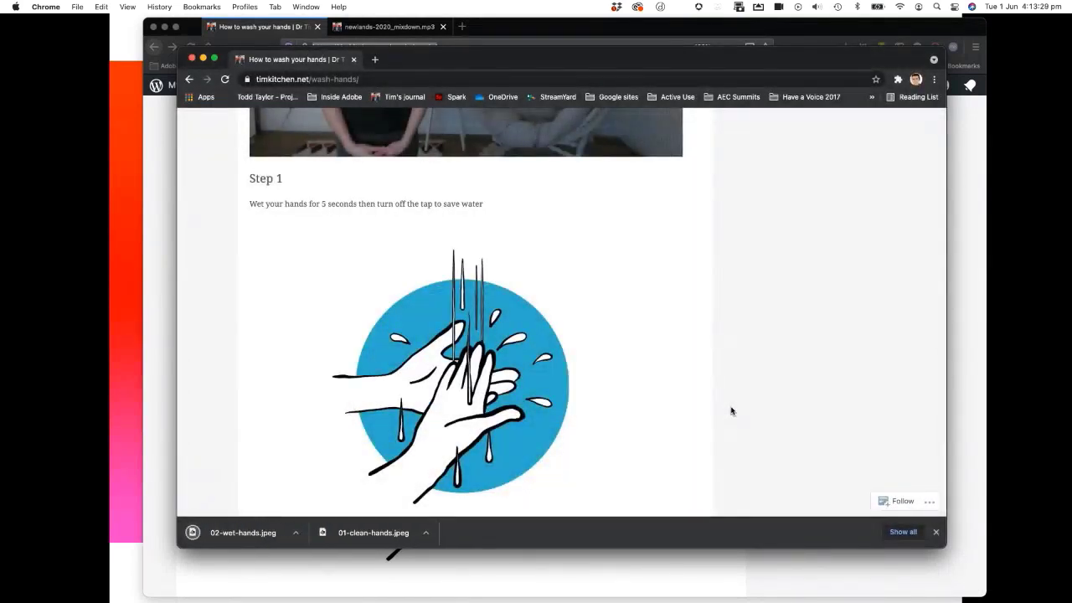
# Check the files in the Rush-SA Finder window, and switch to Premiere Rush to start a new project
pyautogui.press('super+Tab')
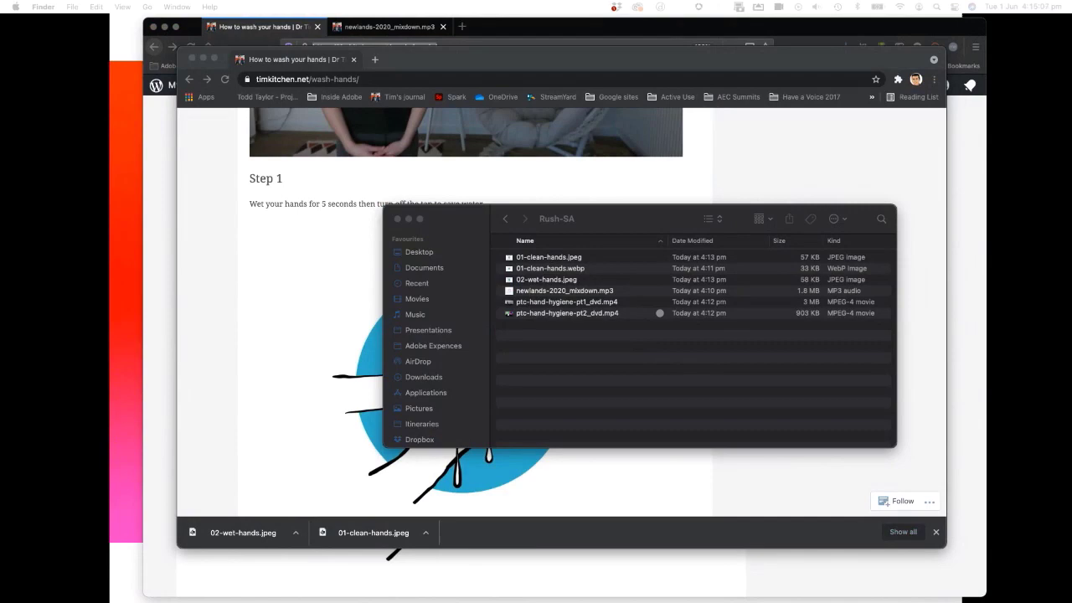
pyautogui.click(842, 541)
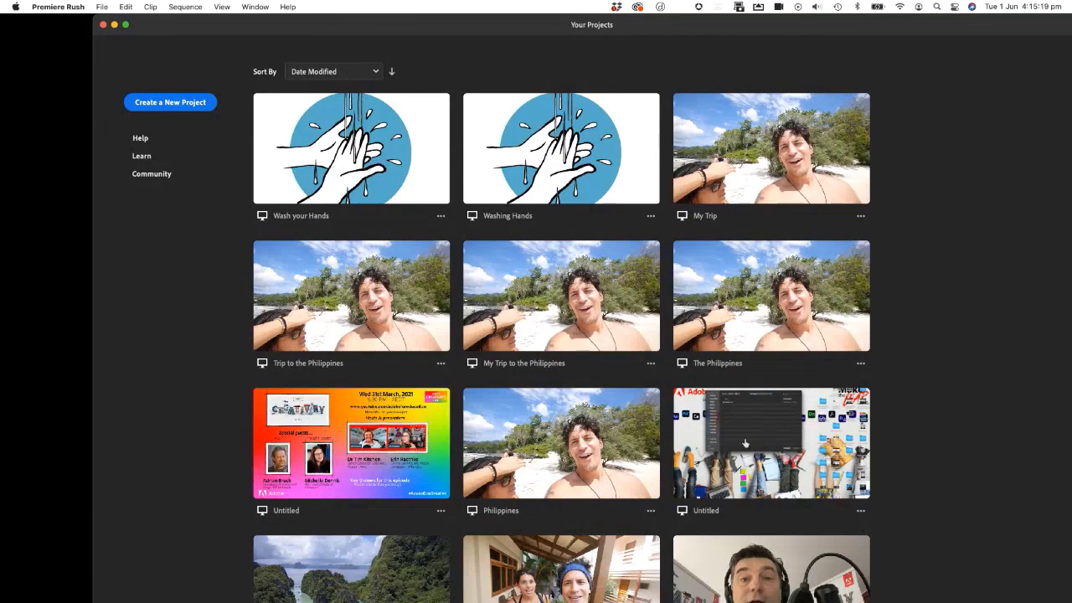
pyautogui.scroll(-10, 745, 442)
pyautogui.scroll(10, 741, 418)
pyautogui.moveTo(34, 596)
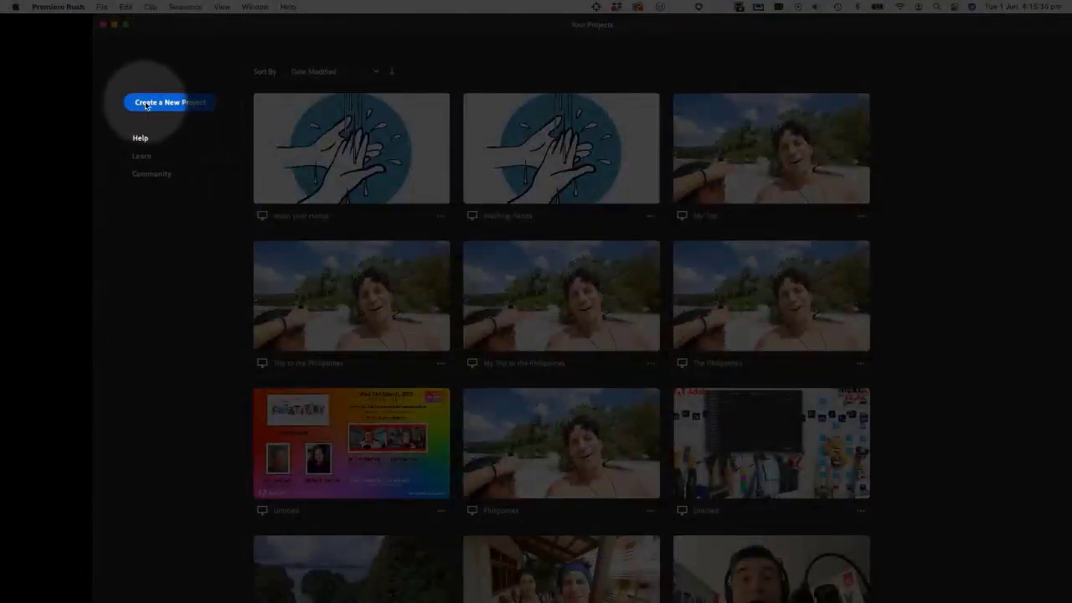
pyautogui.click(173, 105)
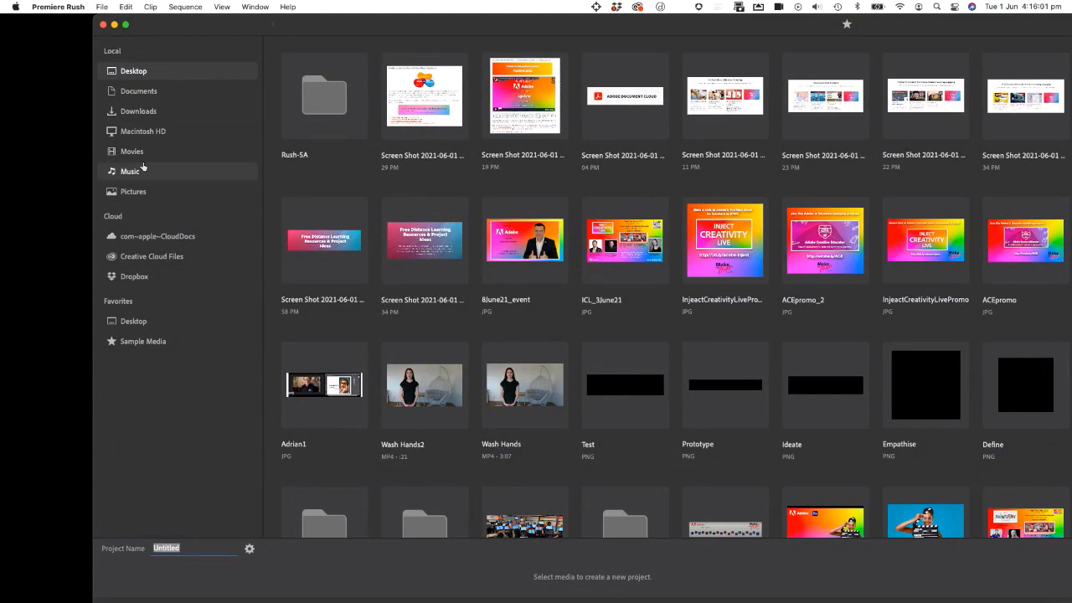
# Open the Rush-SA folder on the Desktop and select all its images, videos and the newlands-2020_mixdown audio for the project
pyautogui.click(128, 74)
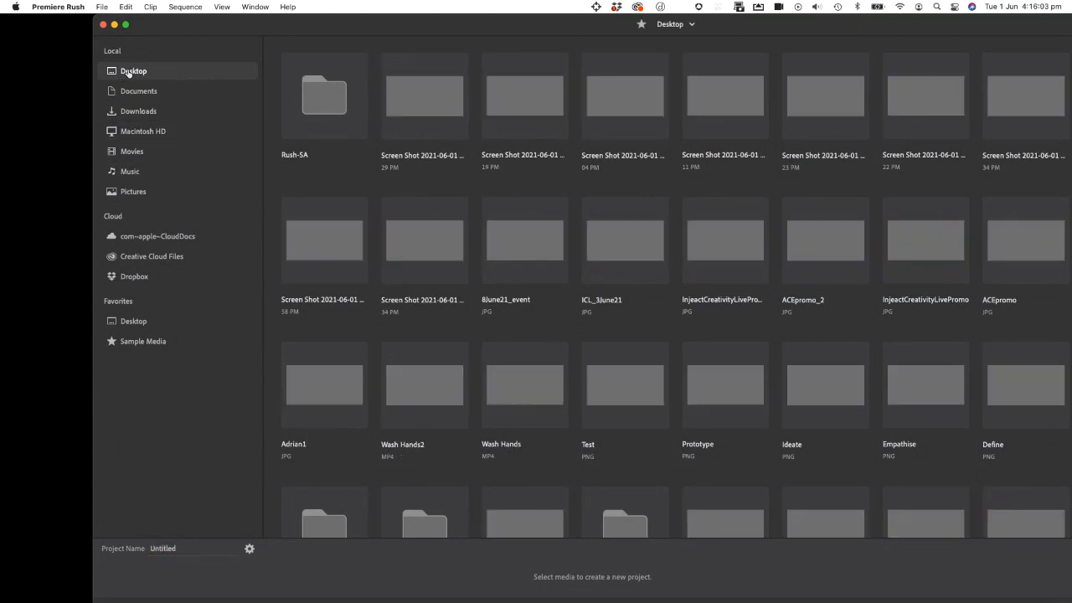
pyautogui.click(326, 109)
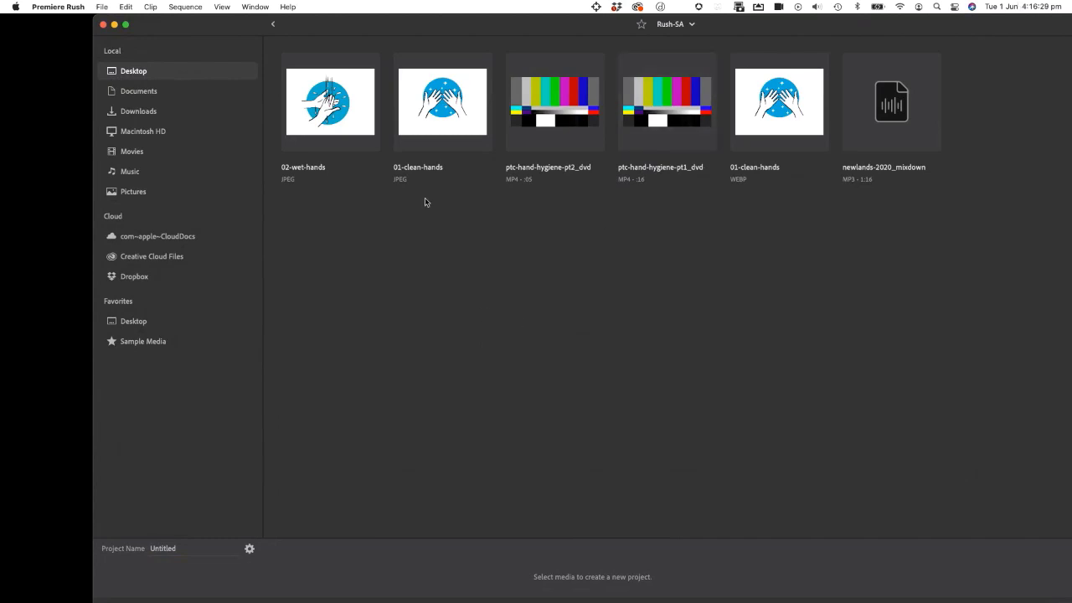
pyautogui.click(327, 115)
pyautogui.click(458, 118)
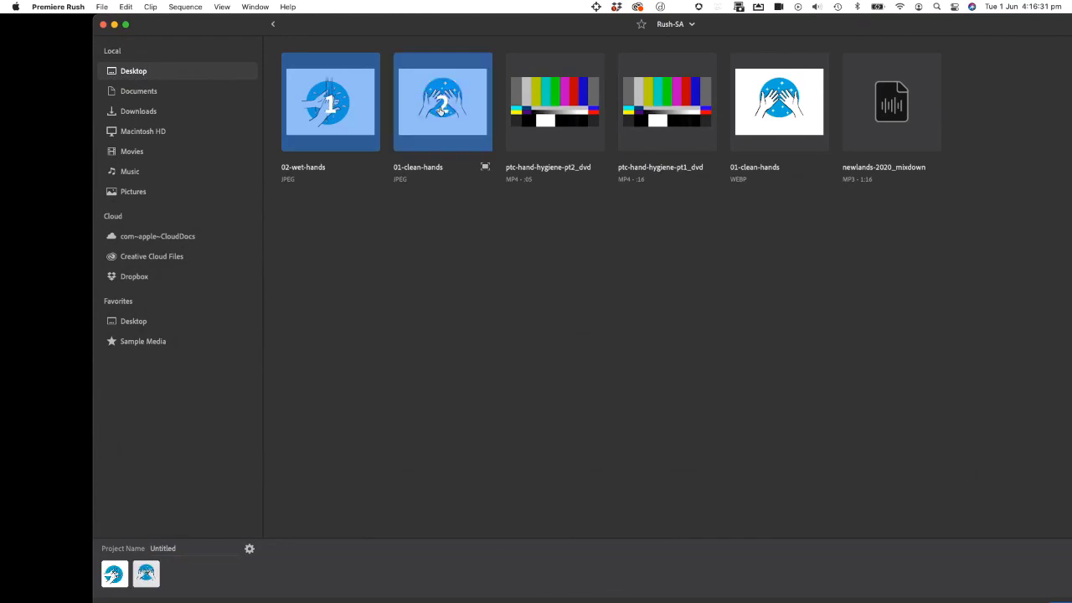
pyautogui.click(552, 109)
pyautogui.click(666, 109)
pyautogui.click(764, 109)
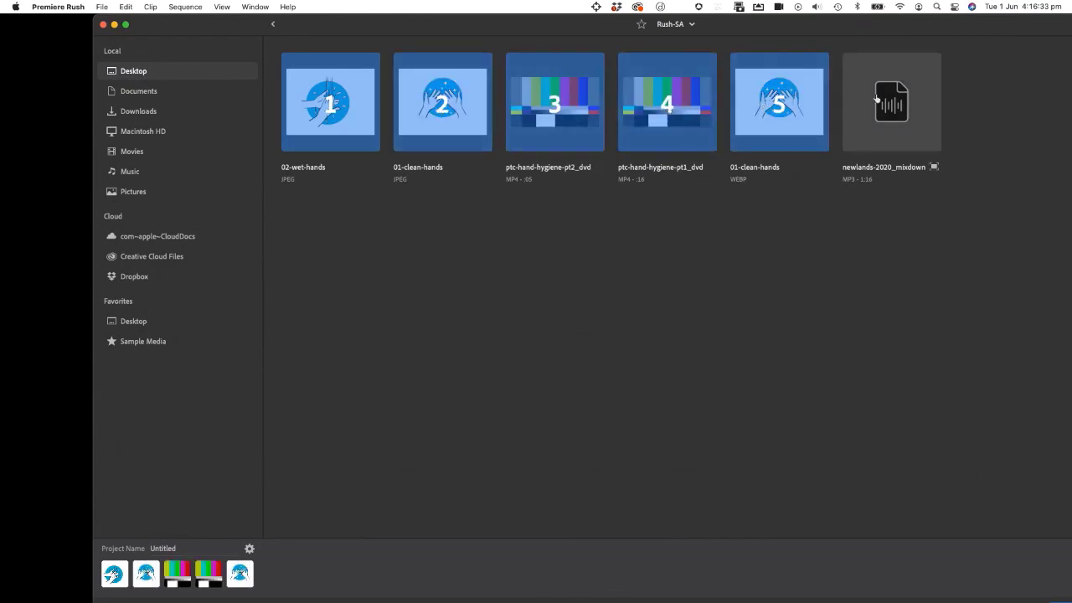
pyautogui.click(847, 102)
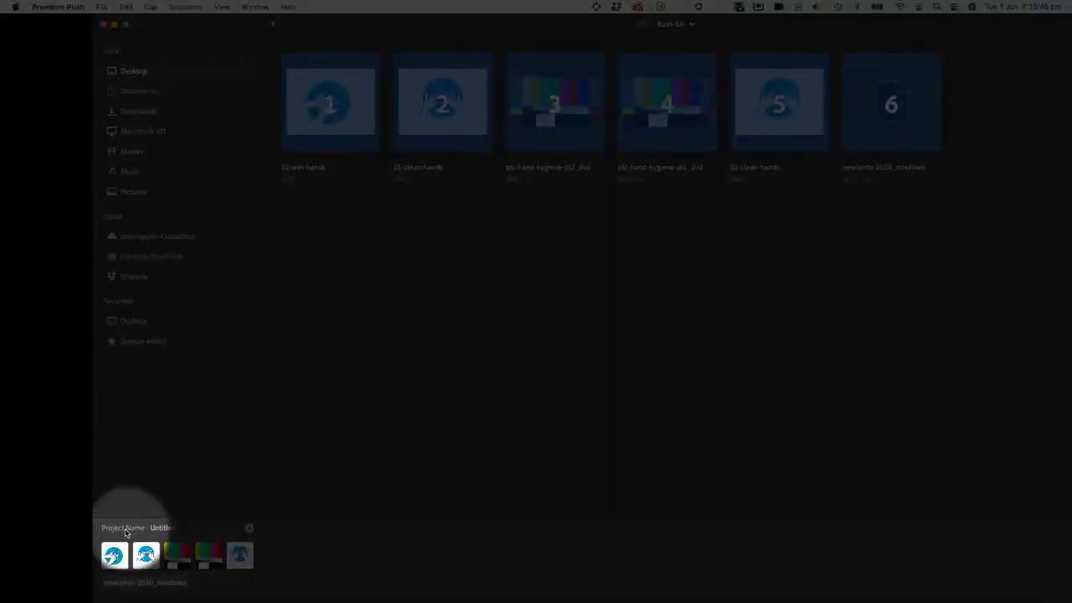
# Name the project Wash you hands and fit the project window on the screen so its creation options are visible
pyautogui.doubleClick(164, 527)
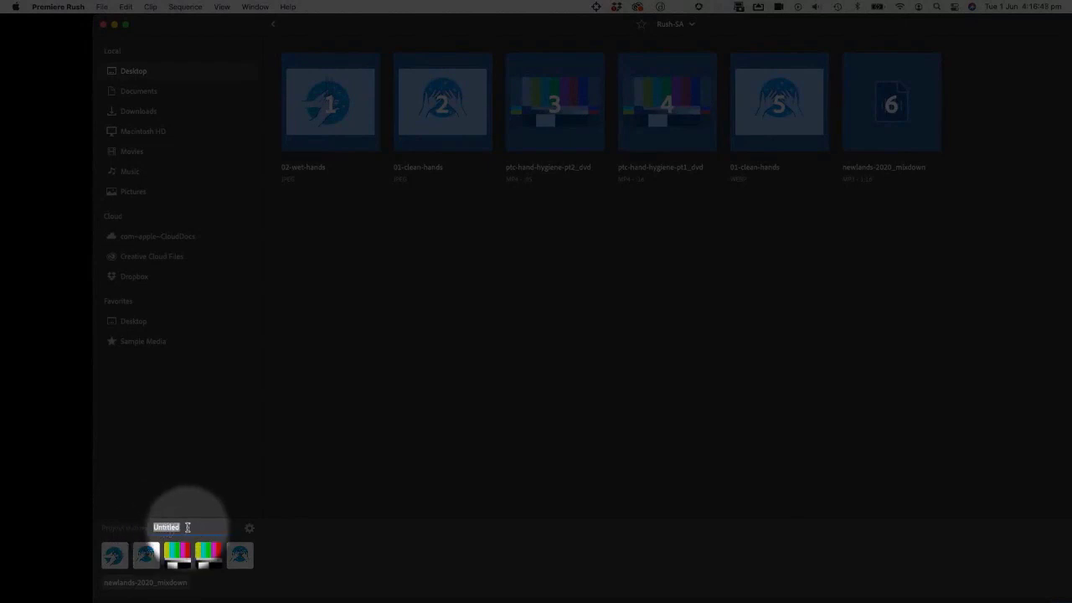
pyautogui.write('Wash')
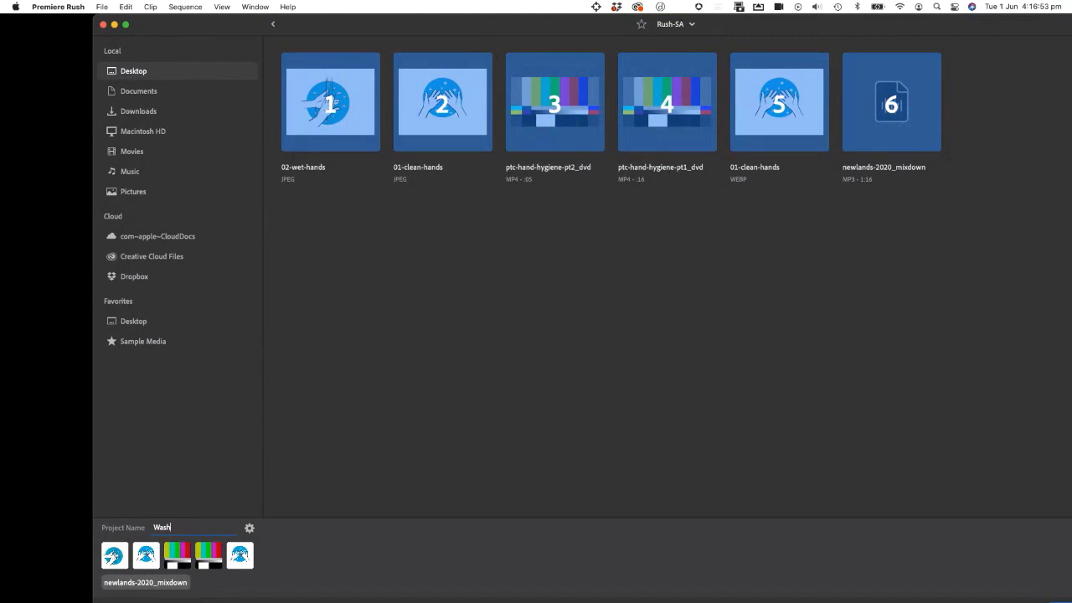
pyautogui.write(' you hands')
pyautogui.doubleClick(94, 17)
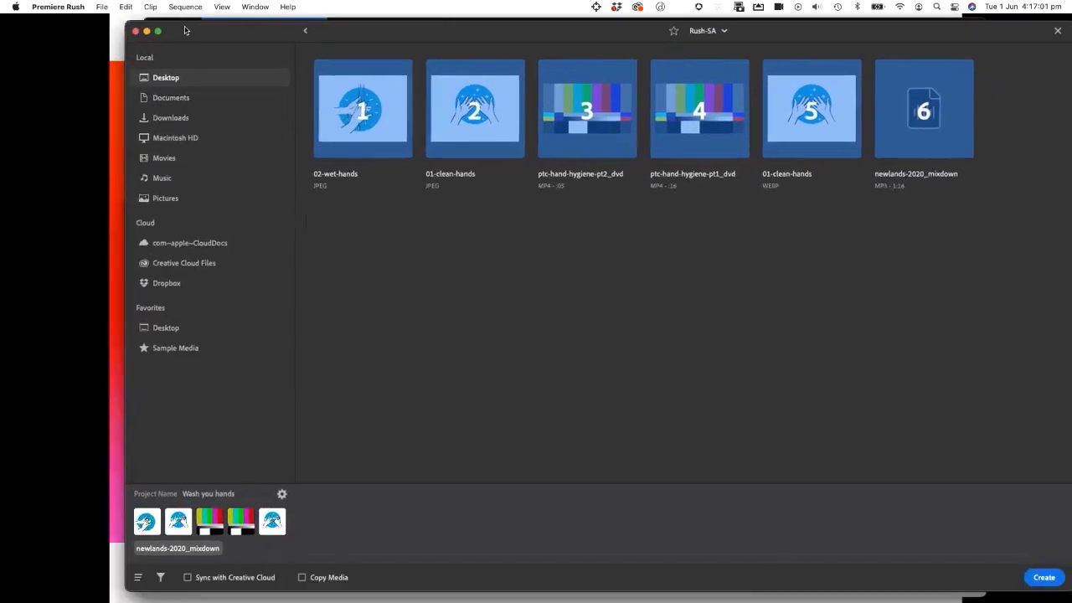
pyautogui.moveTo(164, 15); pyautogui.dragTo(155, 14)
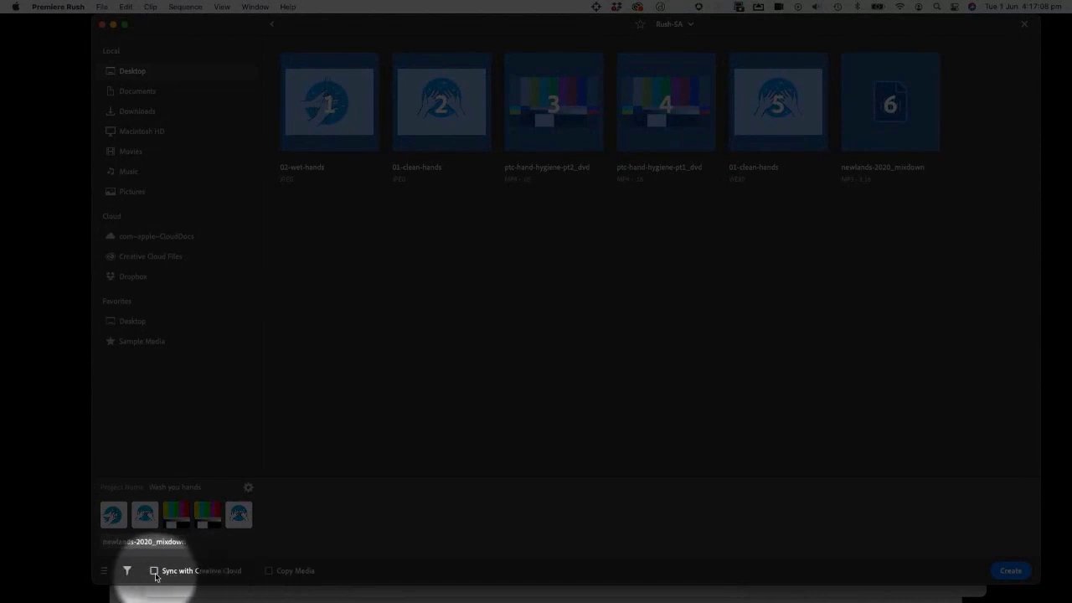
# Enable Sync with Creative Cloud for the new project and disable it again
pyautogui.click(154, 571)
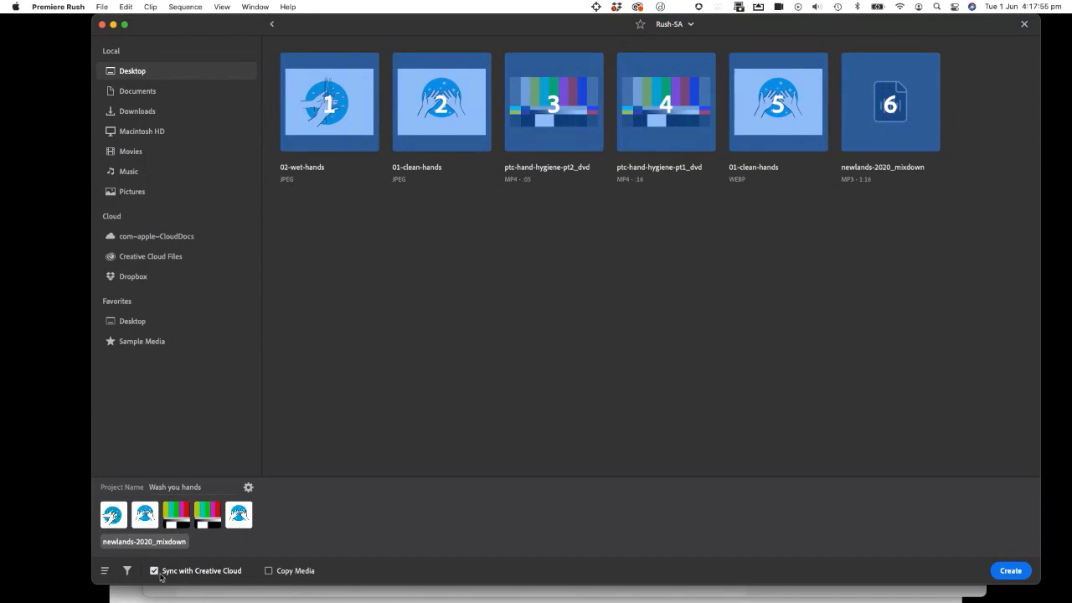
pyautogui.click(154, 571)
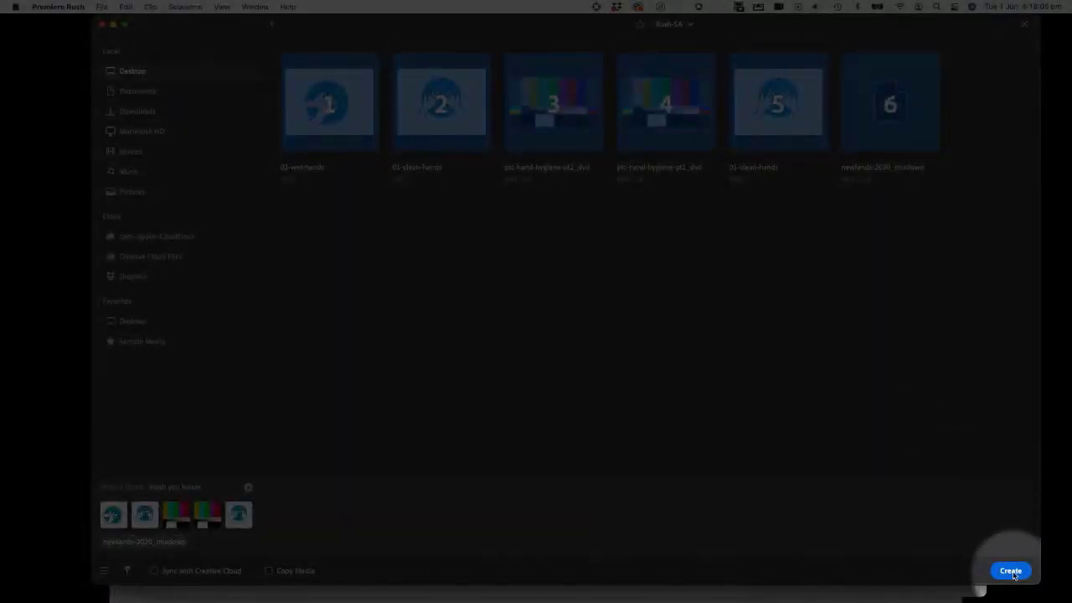
# Create the project from the selected images, videos and audio
pyautogui.click(1015, 575)
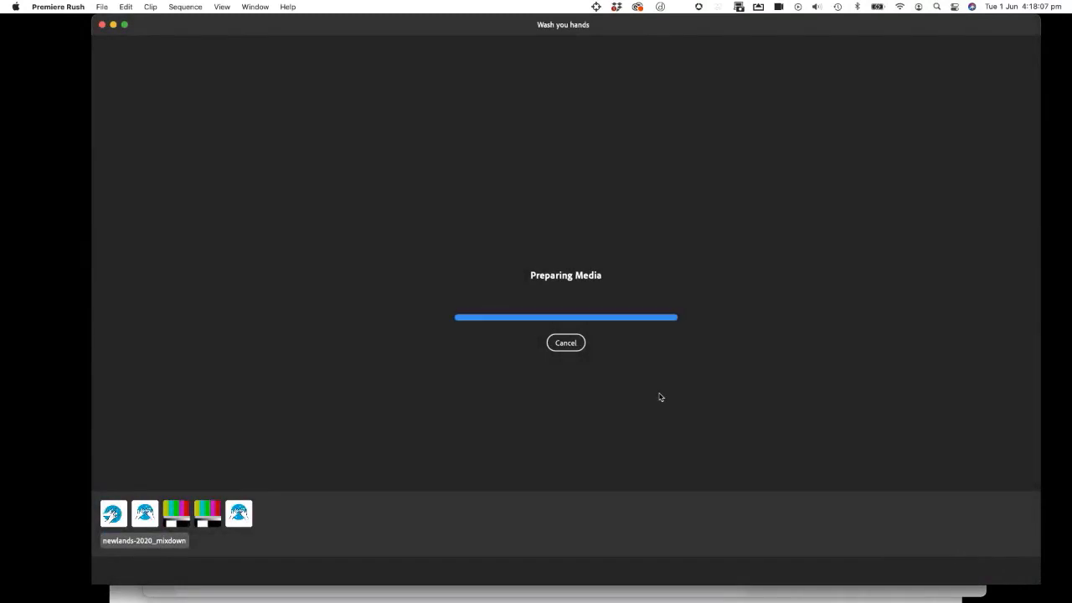
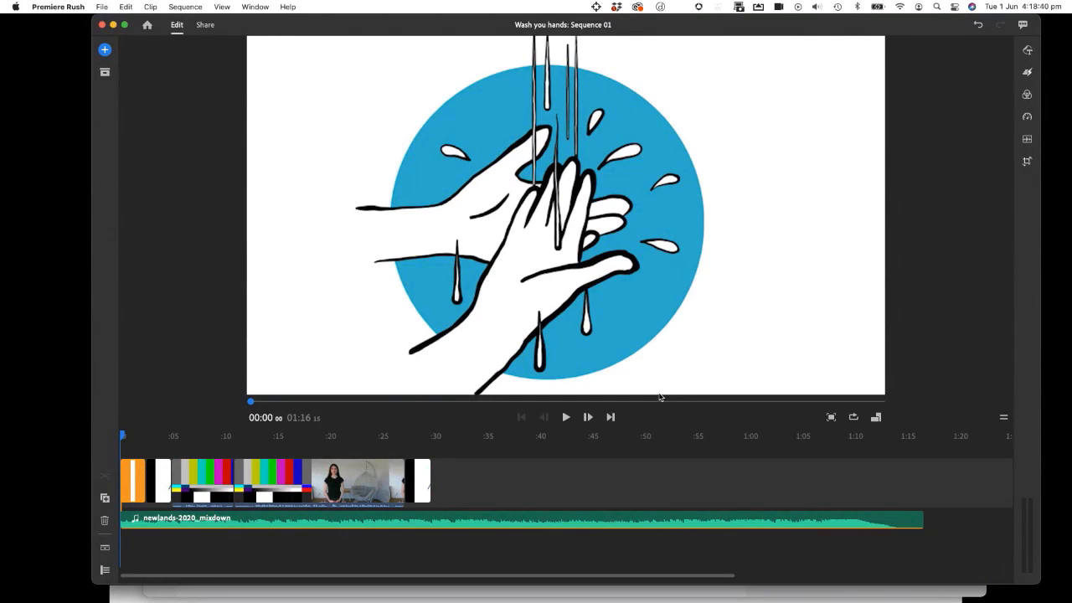
pyautogui.moveTo(983, 596)
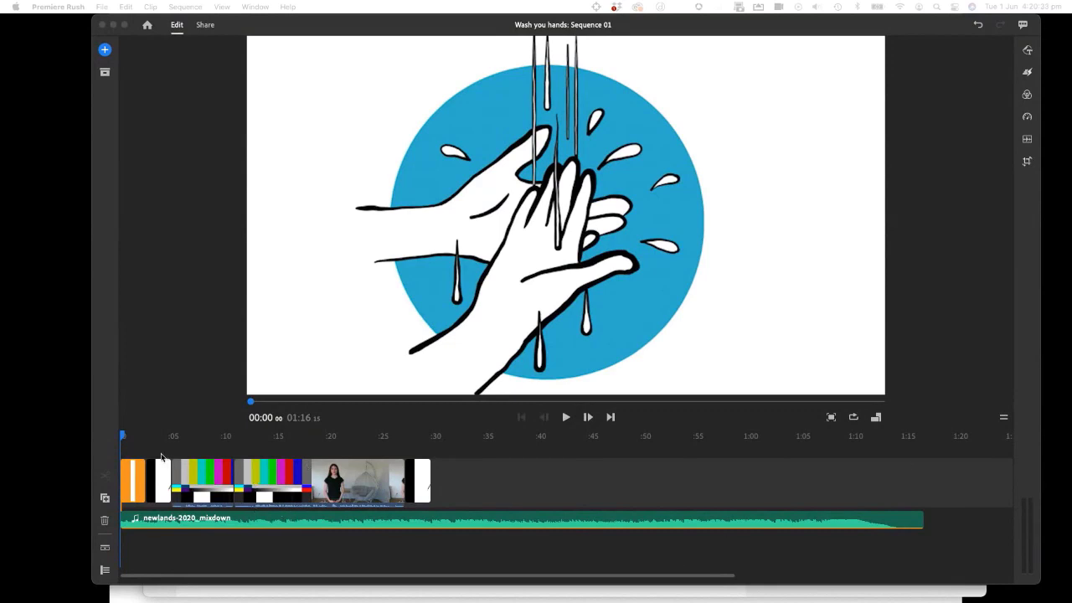
# Review the sequence from its start through the presenter clips to the last hand image, and return the playhead to the beginning
pyautogui.click(123, 437)
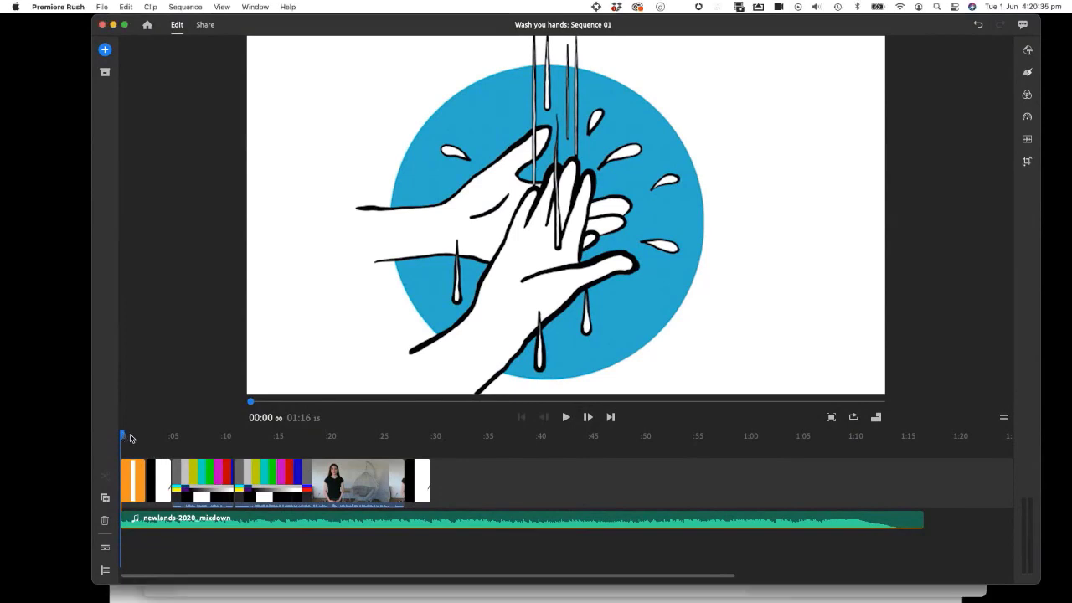
pyautogui.moveTo(122, 437); pyautogui.dragTo(145, 436)
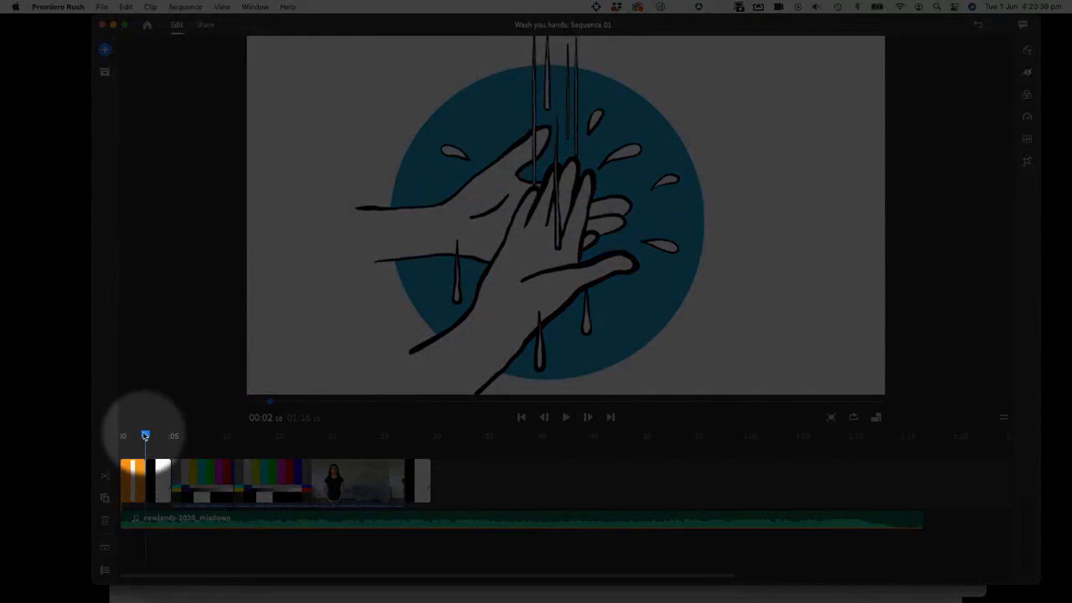
pyautogui.moveTo(144, 435); pyautogui.dragTo(122, 439)
pyautogui.click(566, 417)
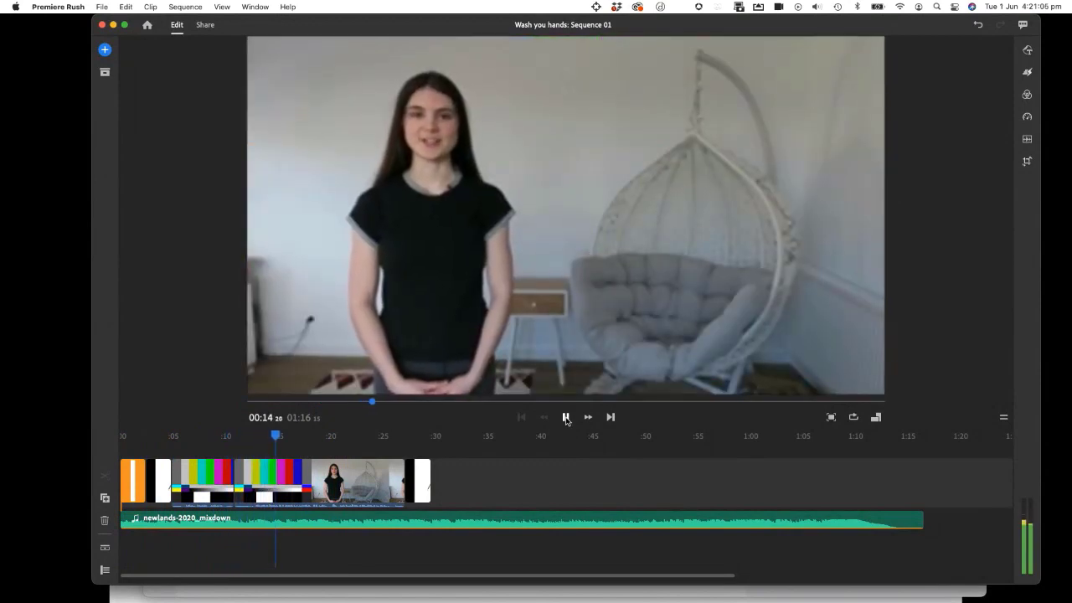
pyautogui.click(566, 417)
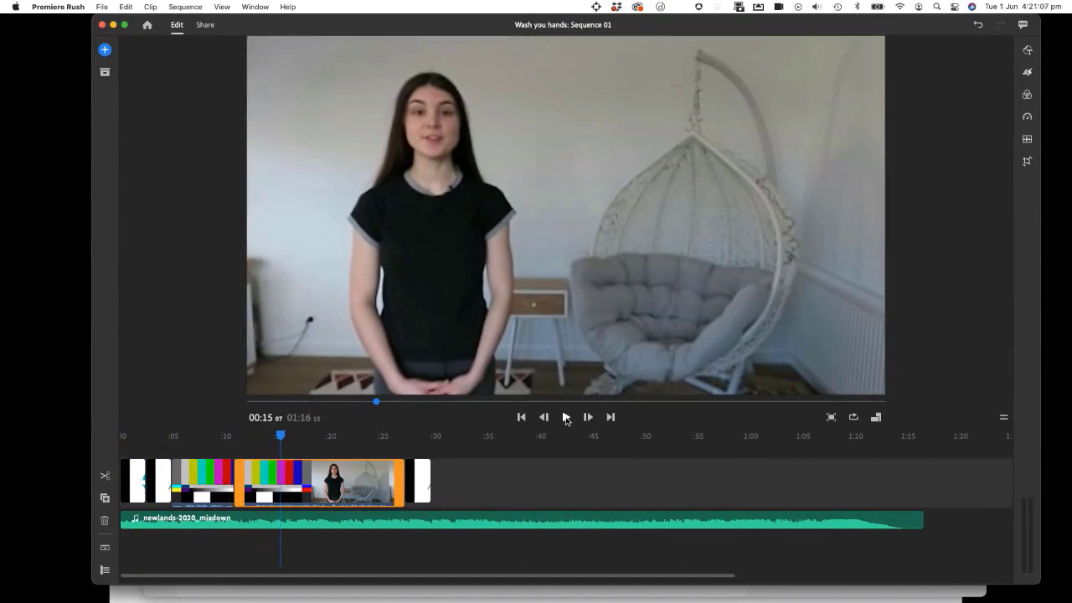
pyautogui.moveTo(280, 437); pyautogui.dragTo(189, 435)
pyautogui.click(418, 431)
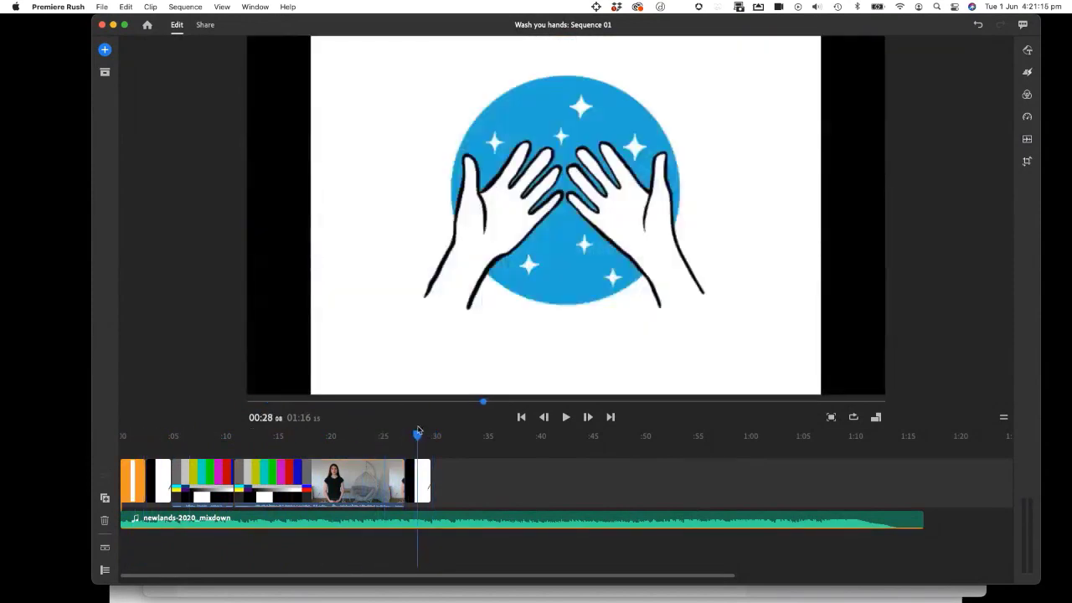
pyautogui.moveTo(418, 431)
pyautogui.mouseDown()
pyautogui.moveTo(160, 434)
pyautogui.moveTo(418, 423)
pyautogui.mouseUp()
pyautogui.moveTo(209, 439); pyautogui.dragTo(113, 446)
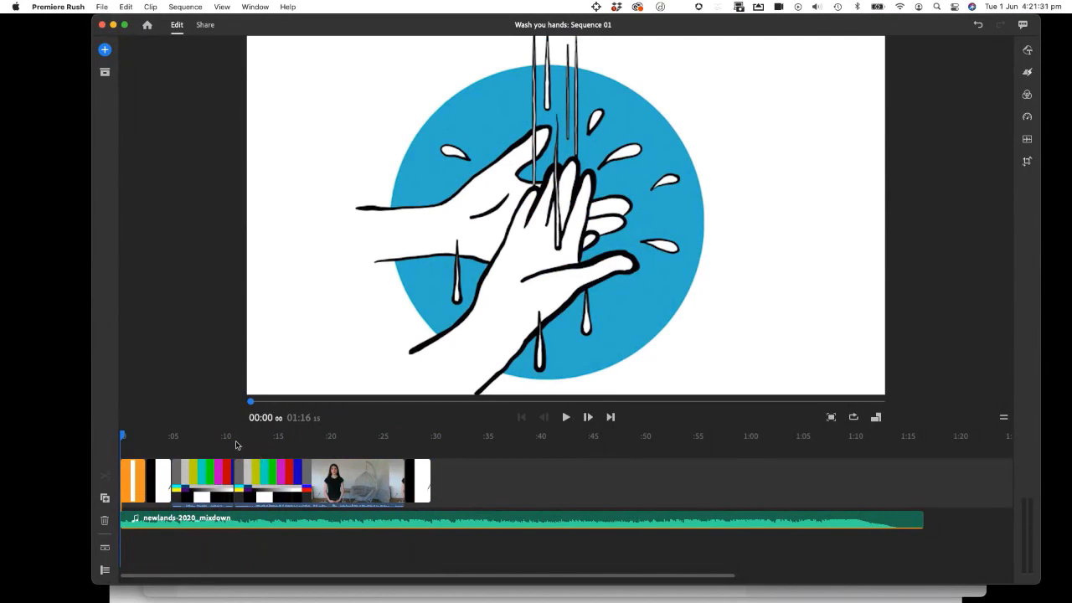
# Play the longer presenter clip to check its speech, and move it to the start of the timeline
pyautogui.click(264, 483)
pyautogui.moveTo(262, 436); pyautogui.dragTo(257, 437)
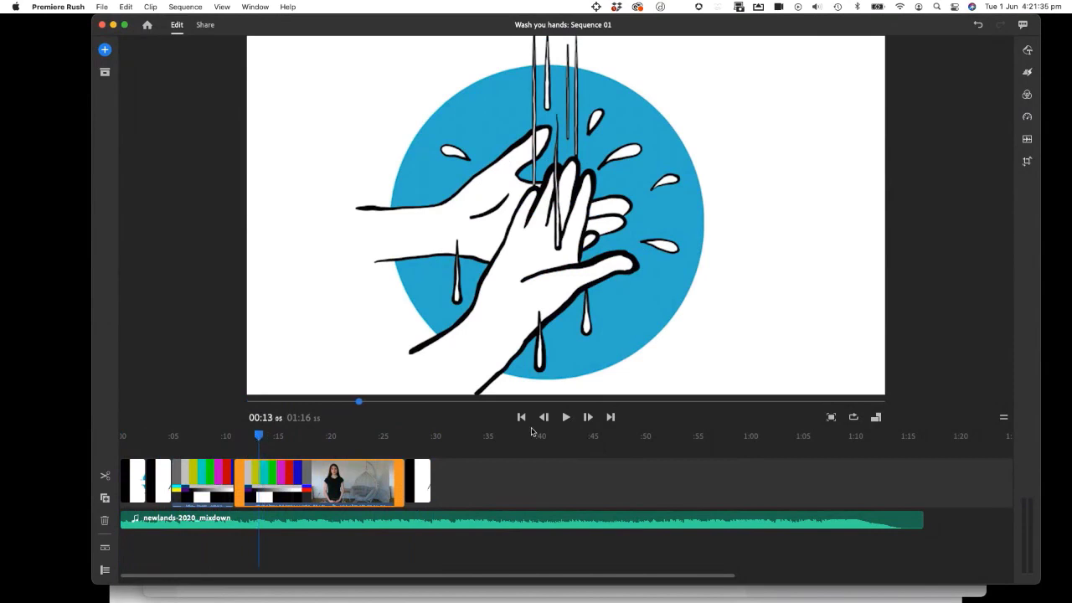
pyautogui.click(559, 417)
pyautogui.click(563, 416)
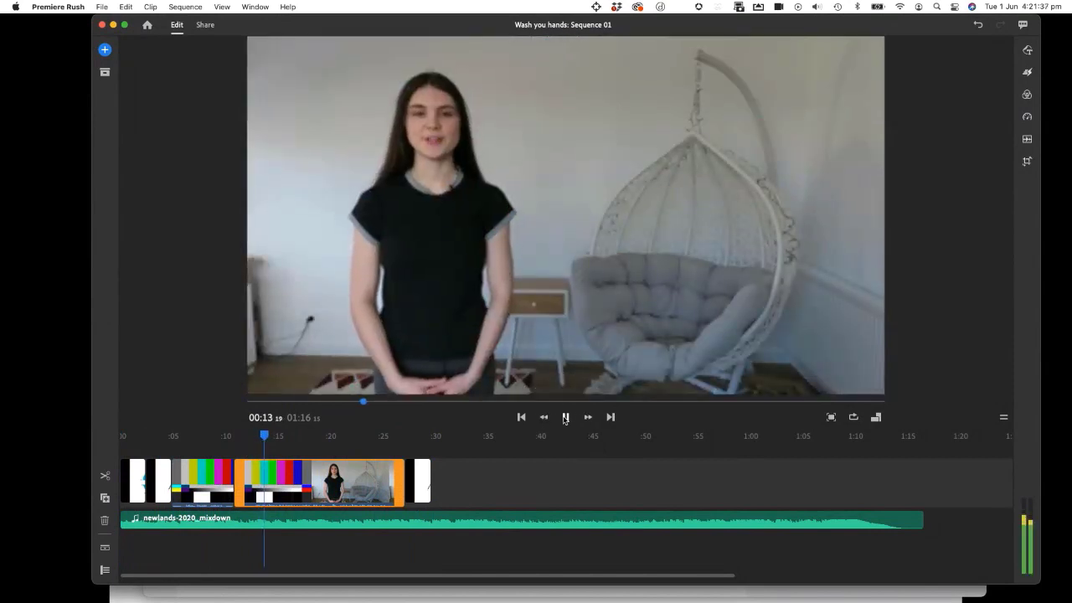
pyautogui.click(252, 437)
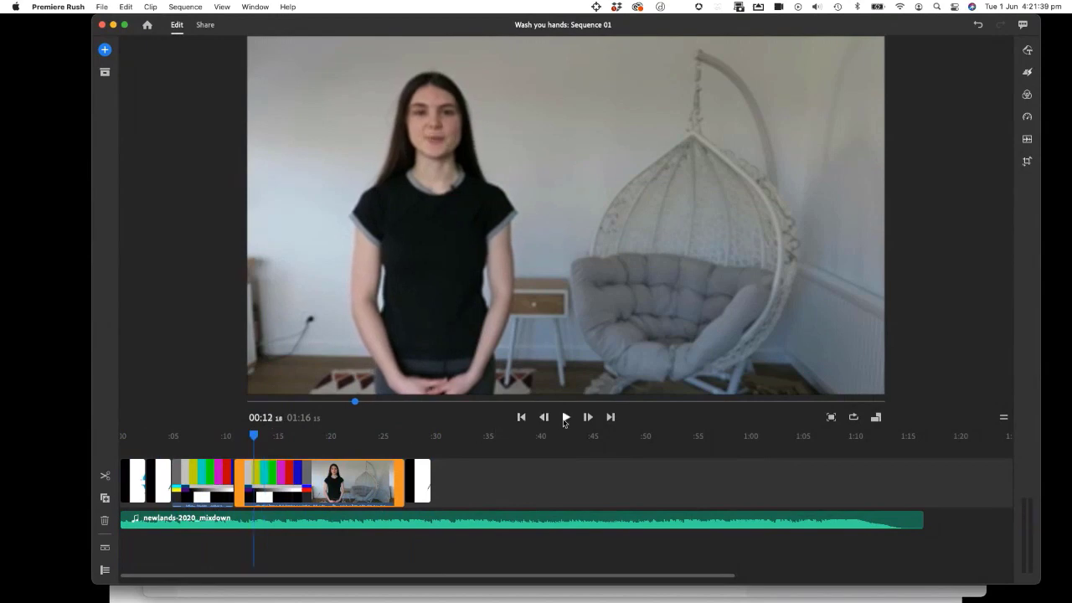
pyautogui.click(567, 416)
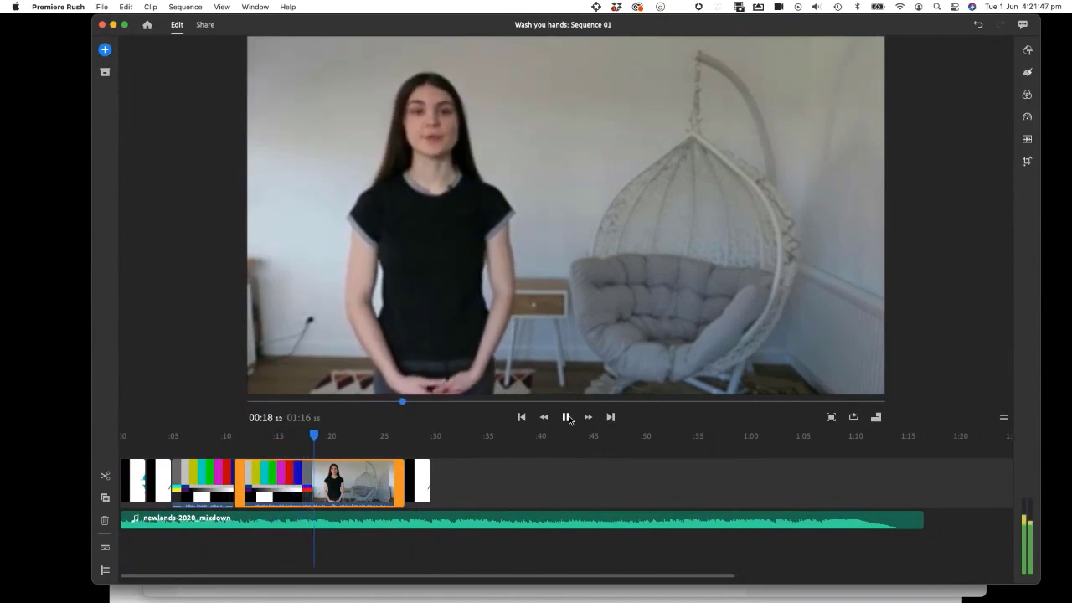
pyautogui.click(567, 417)
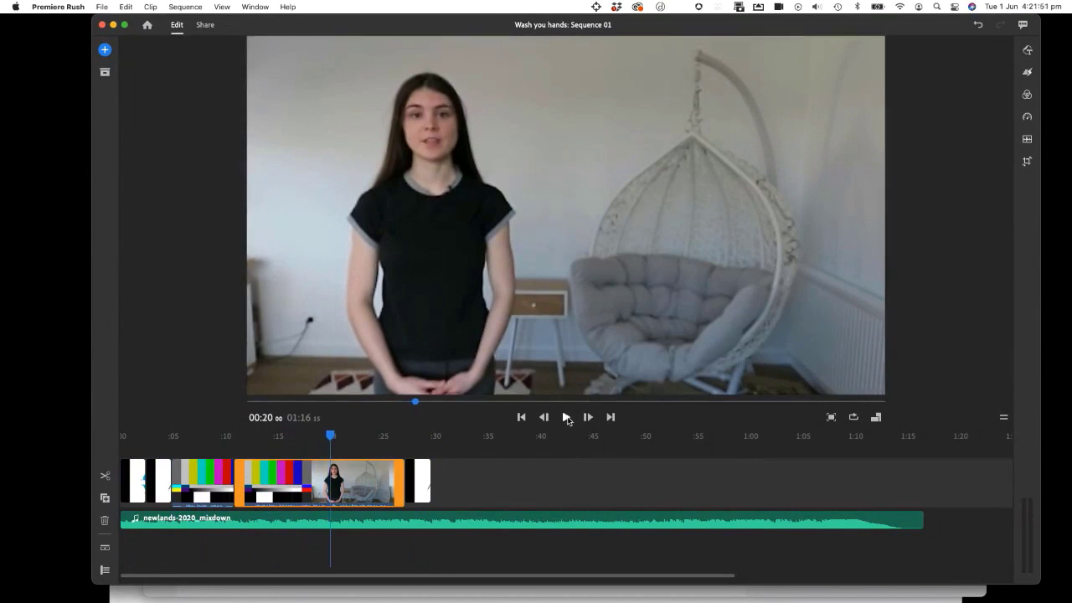
pyautogui.click(293, 486)
pyautogui.moveTo(316, 483); pyautogui.dragTo(188, 474)
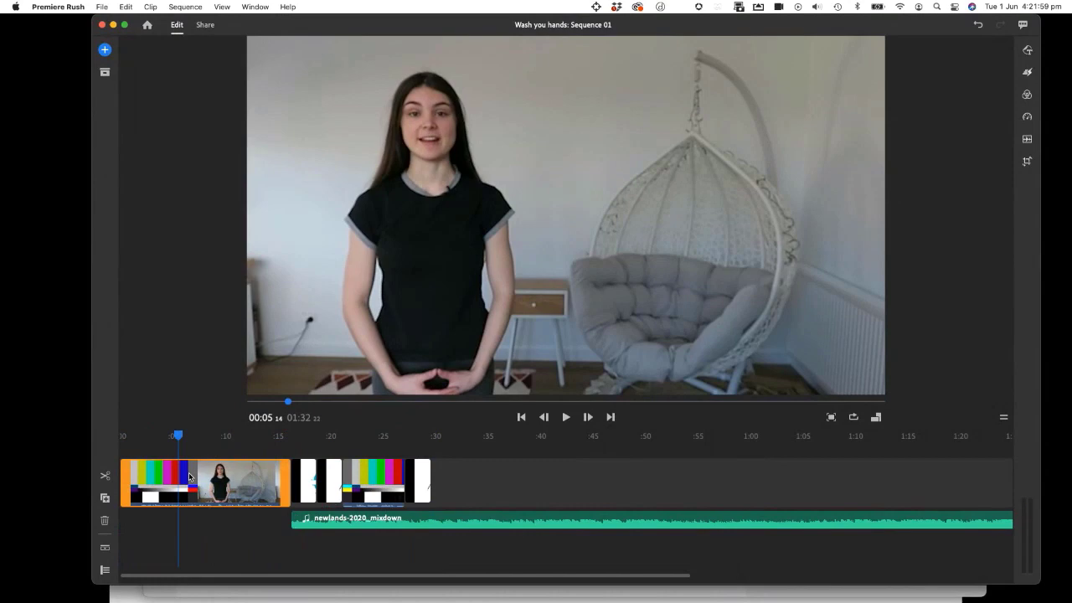
# Find where the speech begins in the first presenter clip and trim about 1.5 seconds off the clip's start
pyautogui.press('Home')
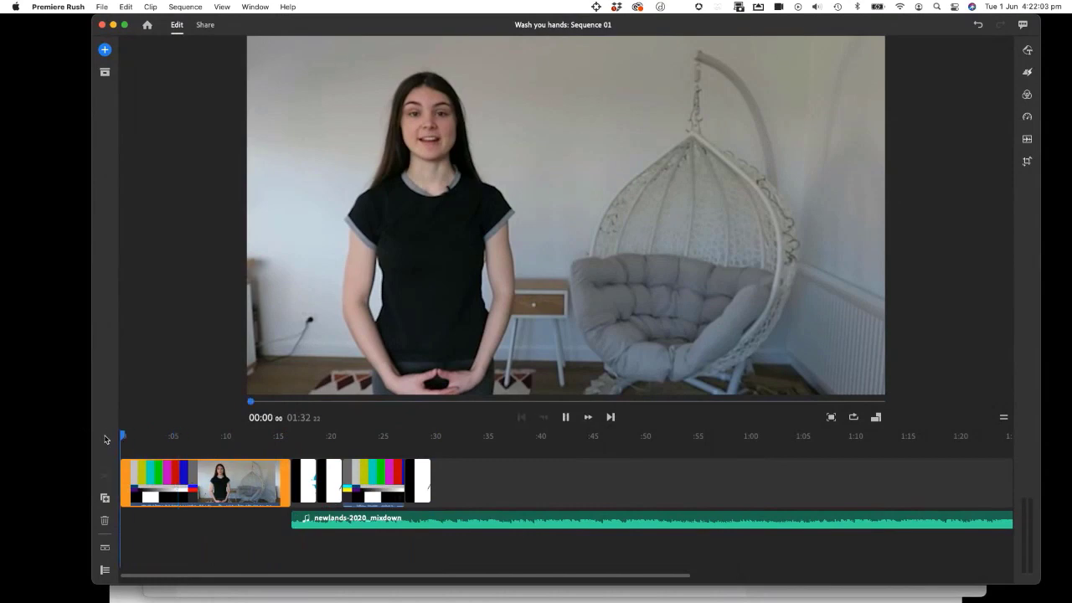
pyautogui.click(564, 419)
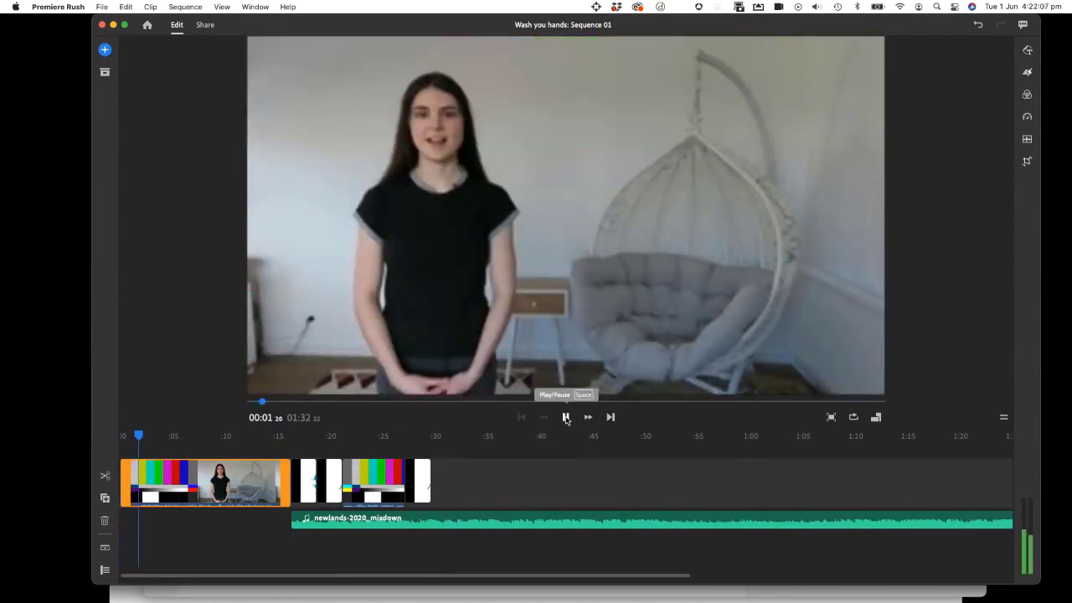
pyautogui.click(565, 417)
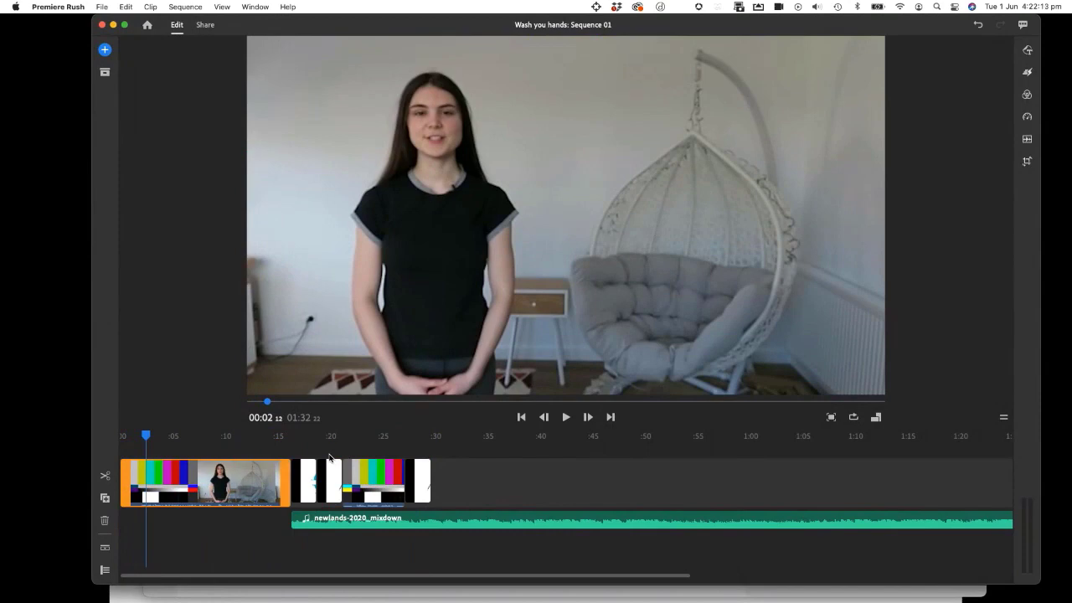
pyautogui.click(143, 442)
pyautogui.moveTo(124, 478); pyautogui.dragTo(143, 483)
# Play the trimmed presenter clip from the beginning to check where the speech starts
pyautogui.click(112, 436)
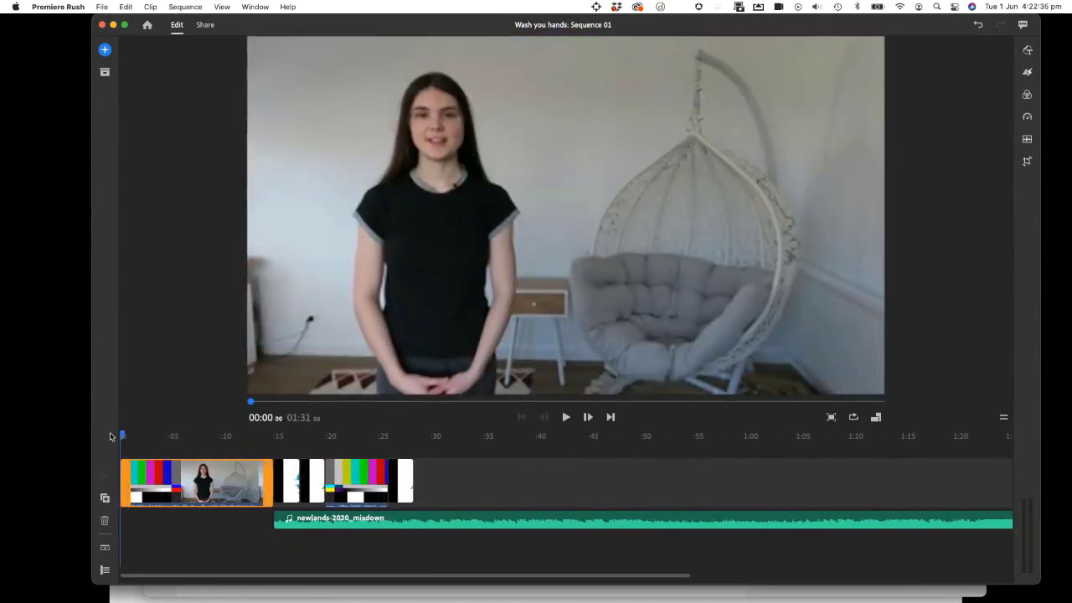
pyautogui.click(566, 417)
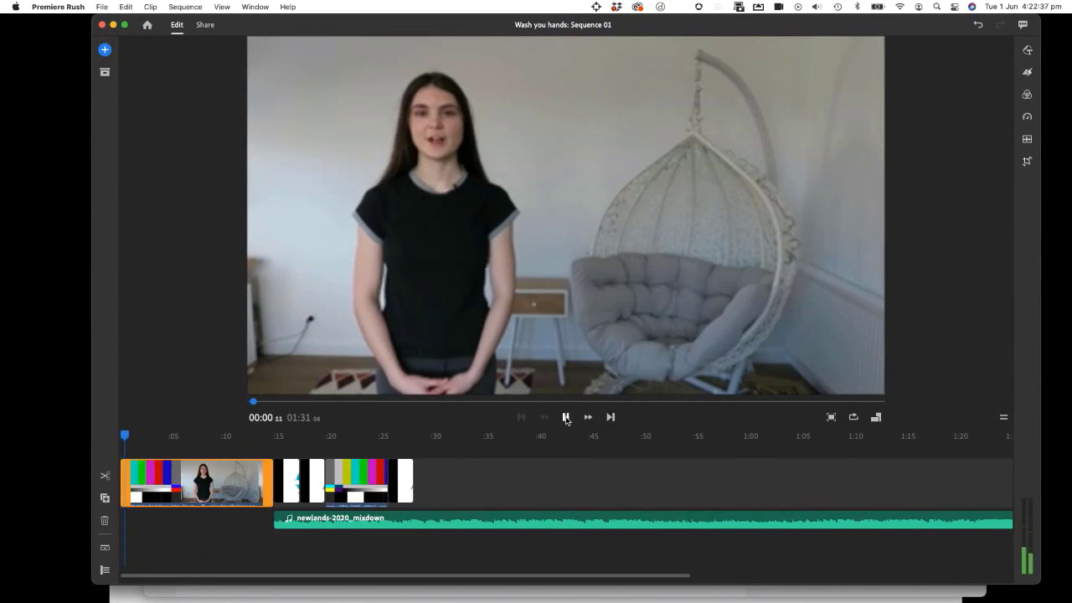
pyautogui.press('space')
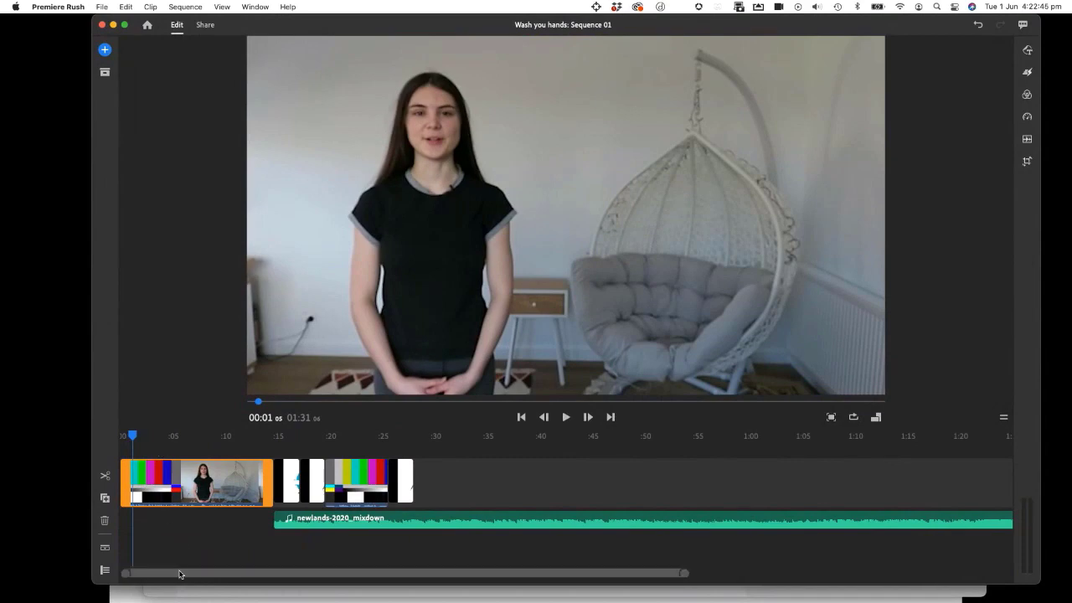
# Trim about five more frames off the start of the first presenter clip, working at a closer timeline magnification
pyautogui.moveTo(178, 573); pyautogui.dragTo(154, 571)
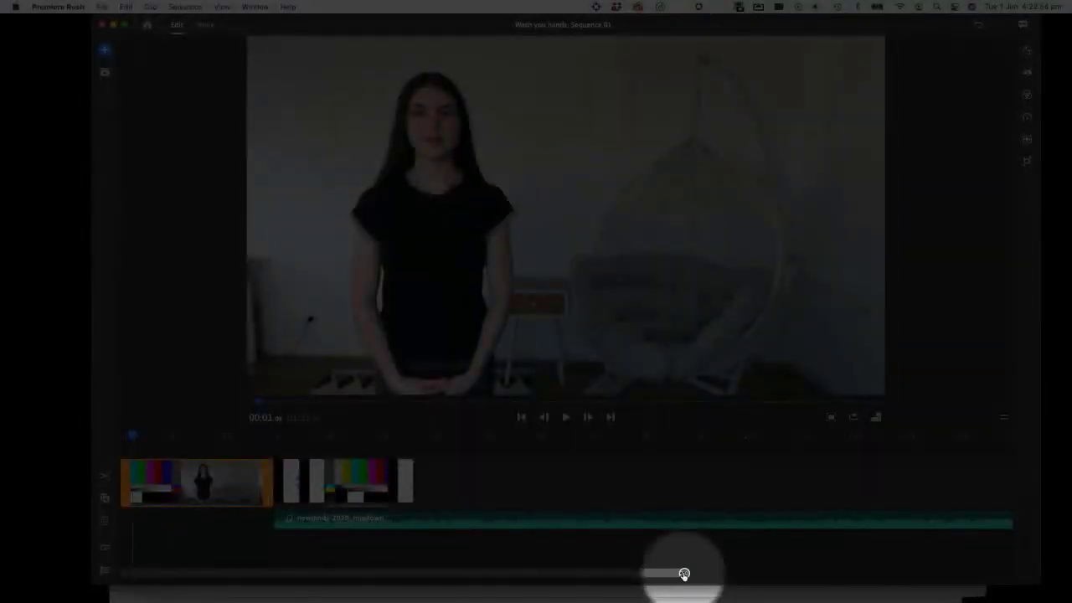
pyautogui.moveTo(684, 575); pyautogui.dragTo(489, 580)
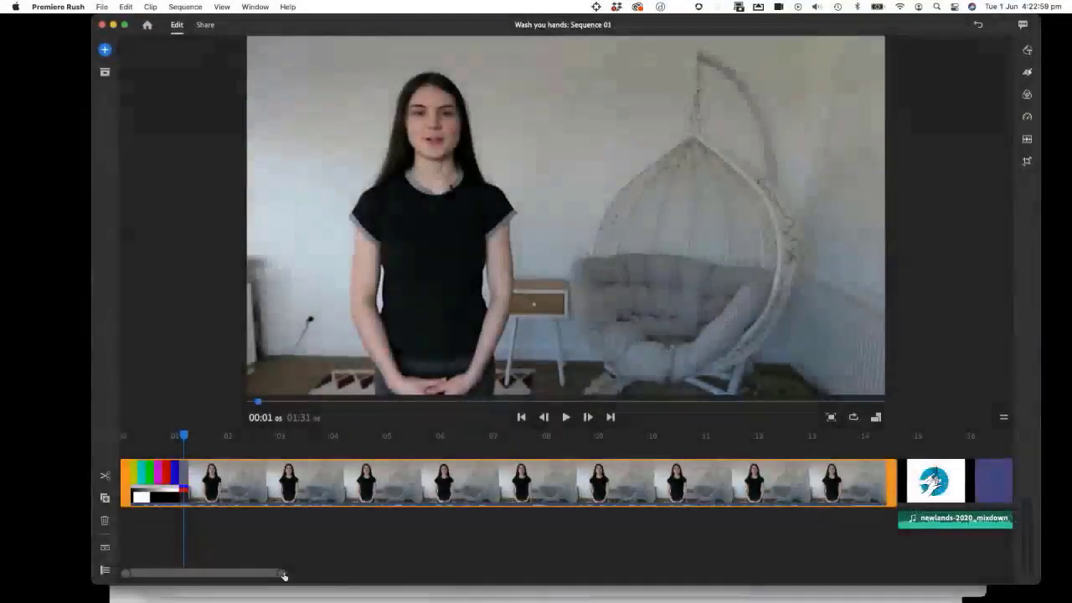
pyautogui.moveTo(282, 576); pyautogui.dragTo(224, 573)
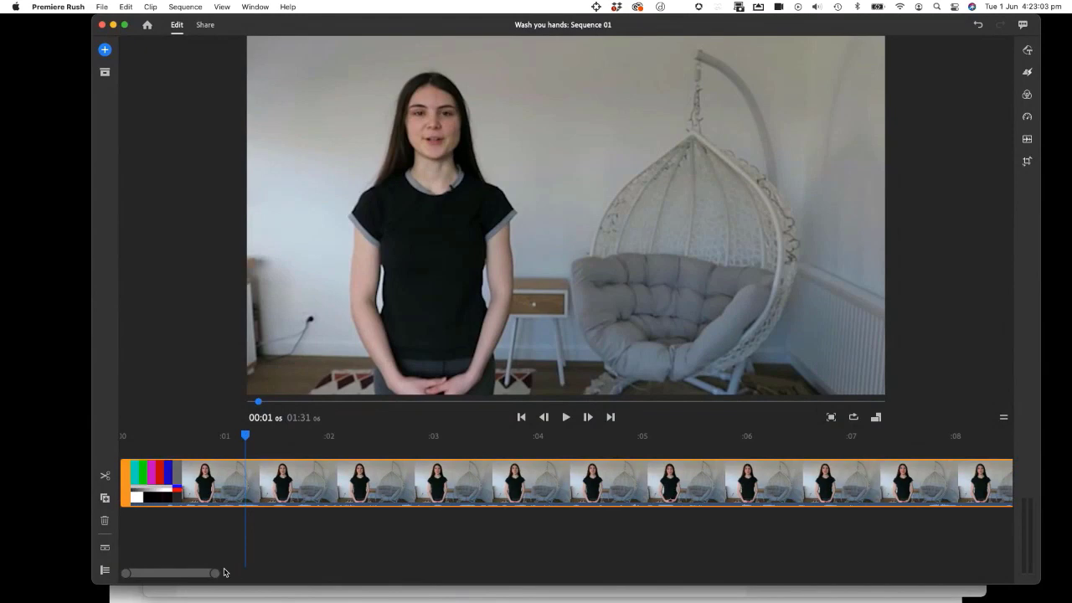
pyautogui.moveTo(203, 437); pyautogui.dragTo(80, 435)
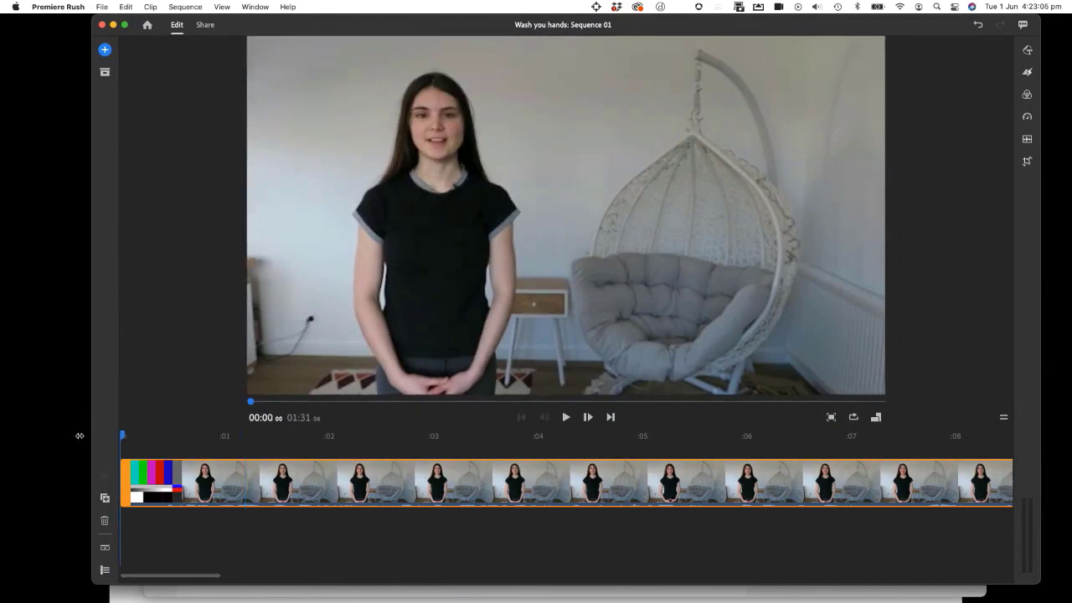
pyautogui.click(219, 436)
pyautogui.click(122, 436)
pyautogui.moveTo(134, 482); pyautogui.dragTo(146, 484)
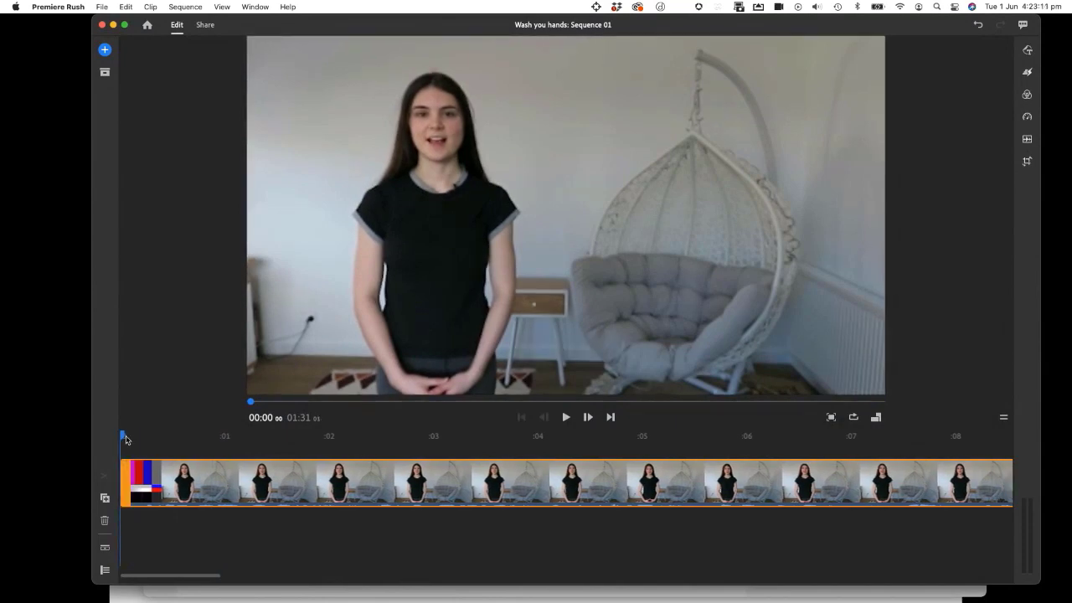
# Play the opening seconds of the presenter clip twice to check the finer trim
pyautogui.click(566, 417)
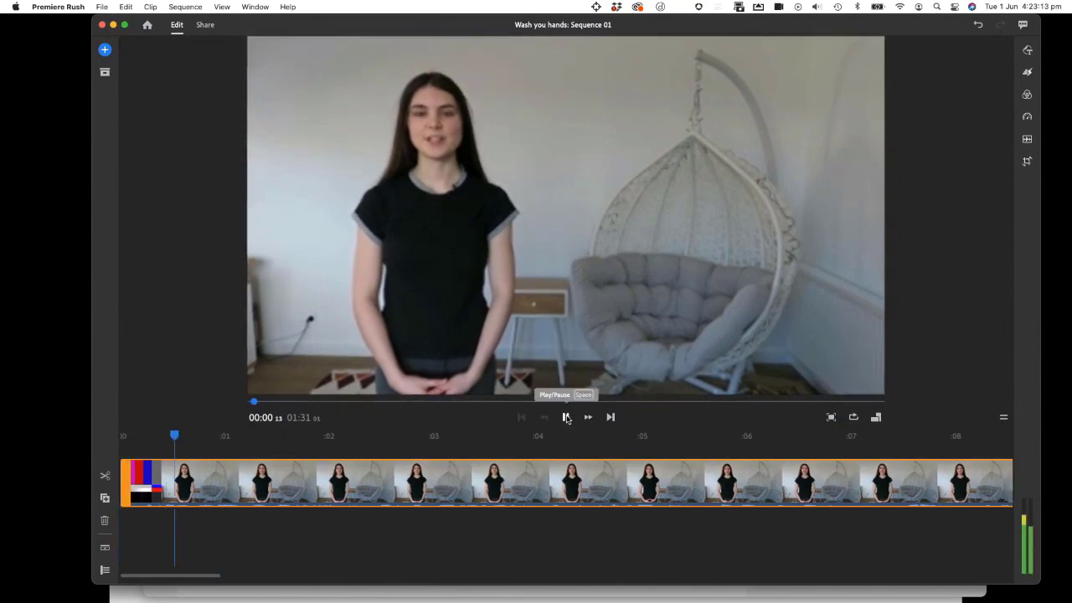
pyautogui.click(566, 417)
pyautogui.click(122, 436)
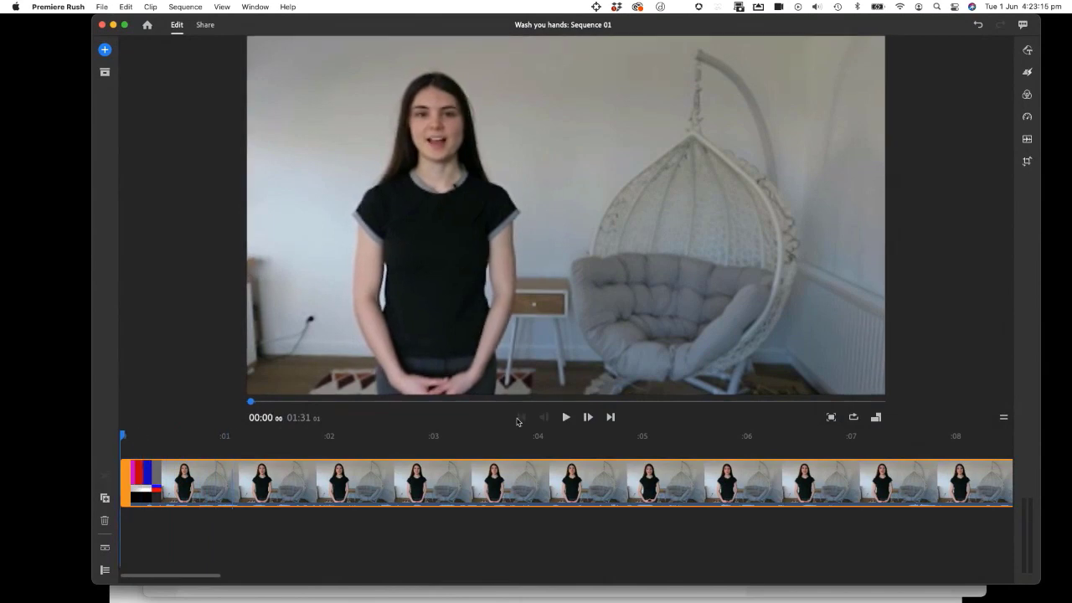
pyautogui.click(566, 417)
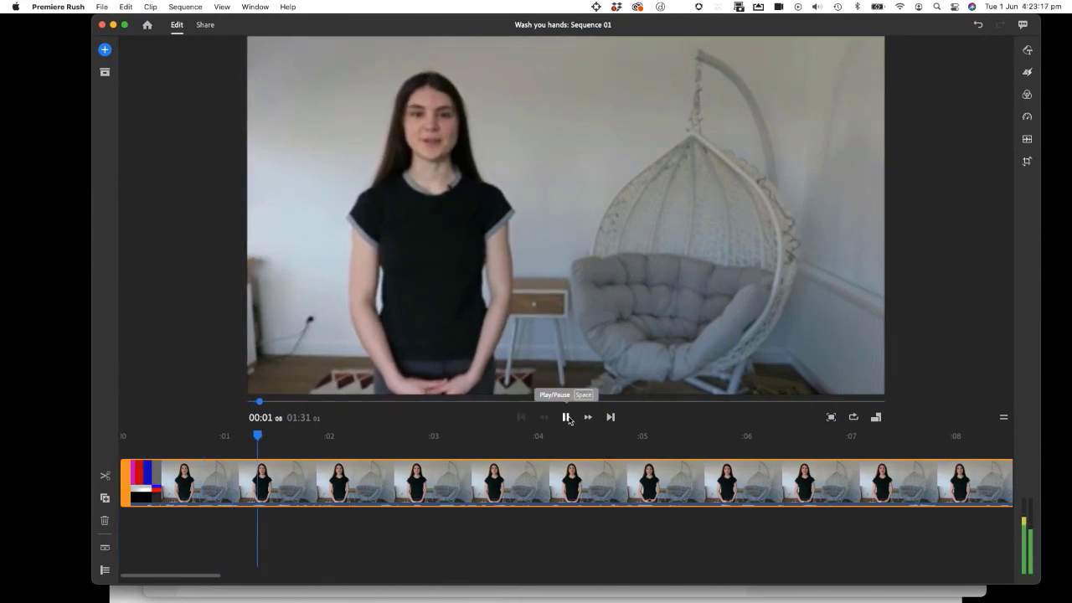
pyautogui.click(566, 417)
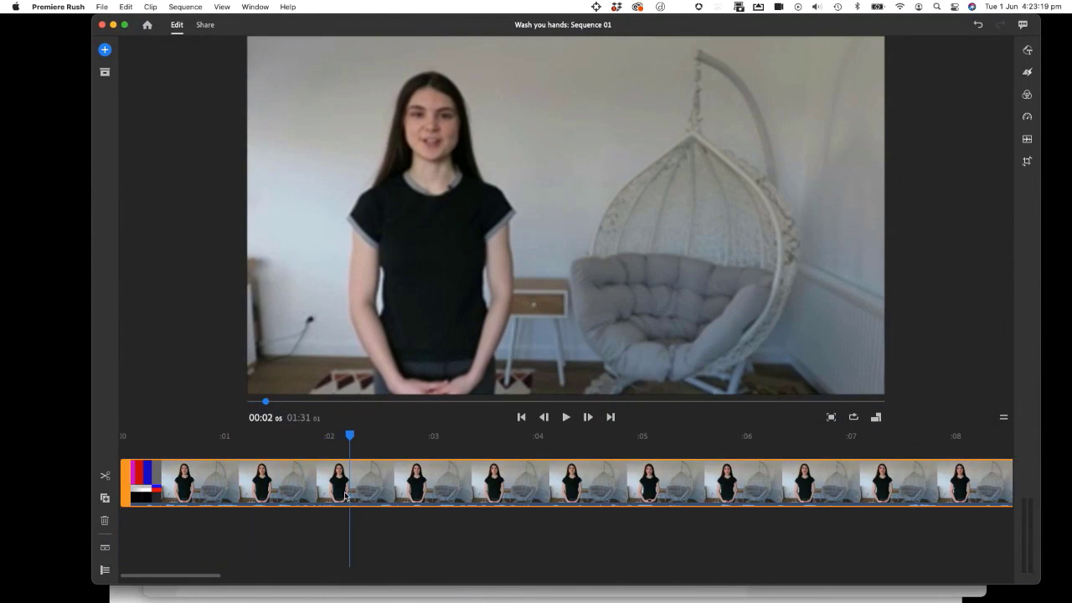
# Move the newlands-2020_mixdown audio clip to the start of the timeline beneath the first presenter clip
pyautogui.moveTo(220, 573); pyautogui.dragTo(368, 574)
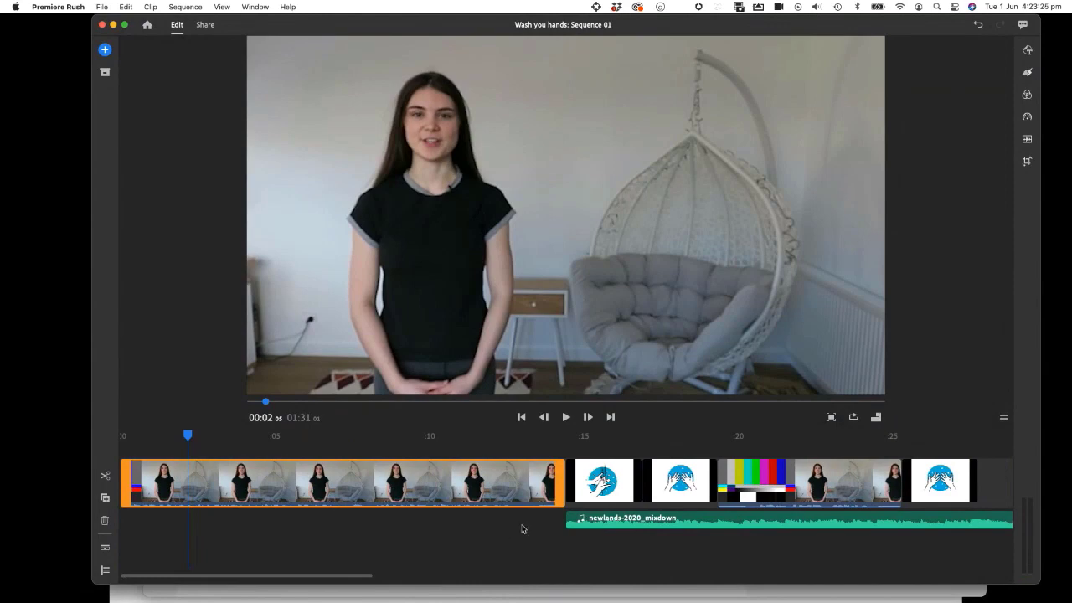
pyautogui.click(691, 526)
pyautogui.moveTo(672, 523); pyautogui.dragTo(212, 524)
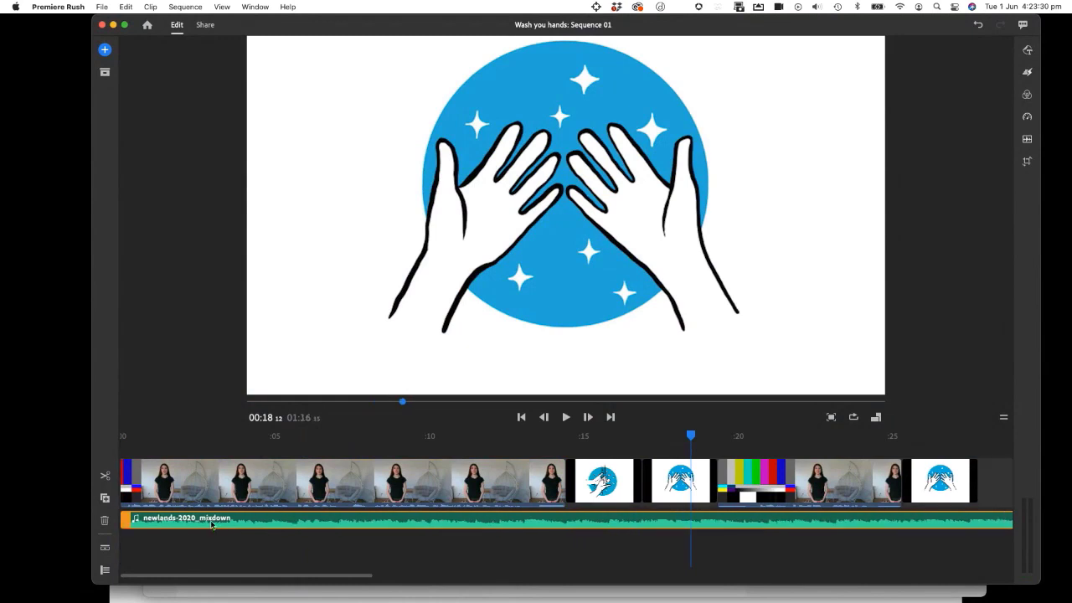
# Play the sequence from the beginning to check the presenter clip together with the background music
pyautogui.click(167, 444)
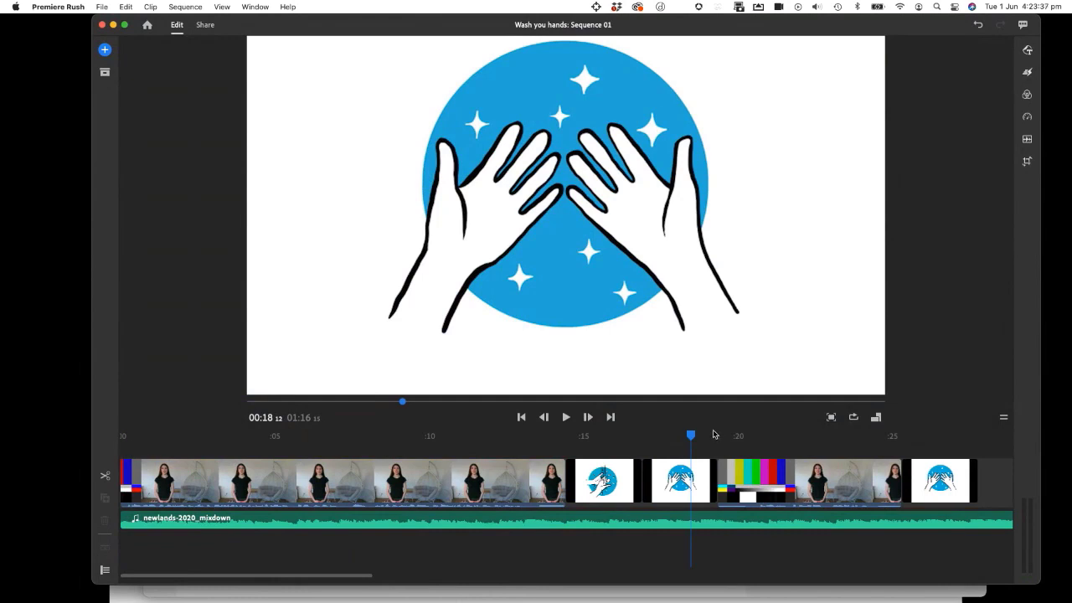
pyautogui.moveTo(692, 435); pyautogui.dragTo(217, 435)
pyautogui.press('Home')
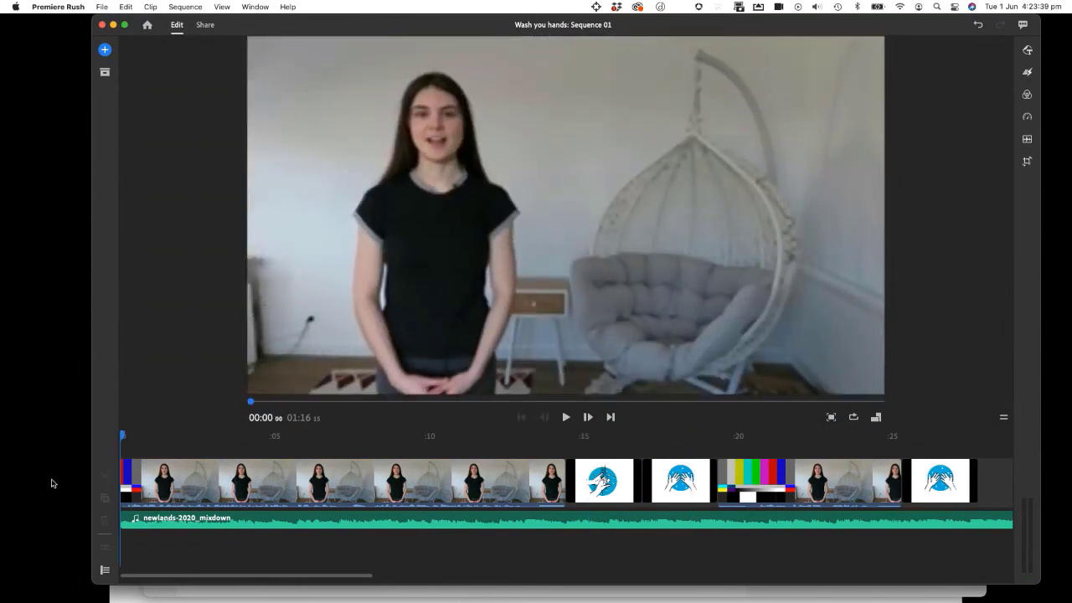
pyautogui.click(134, 483)
pyautogui.click(565, 417)
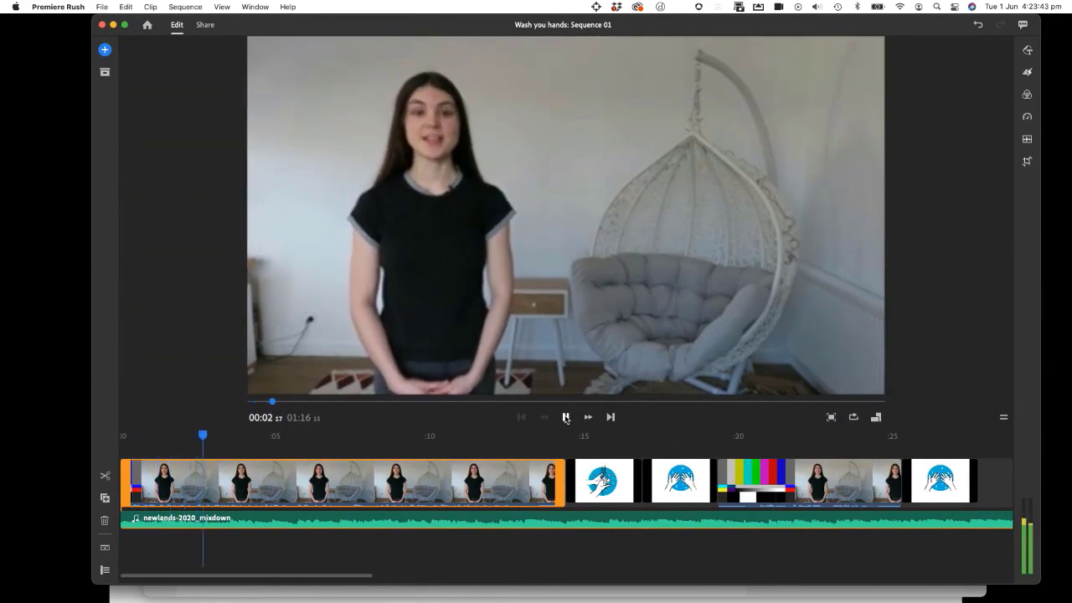
# Replay the opening of the sequence from the start and stop it at 00:02 09, between the presenter's phrases
pyautogui.click(565, 417)
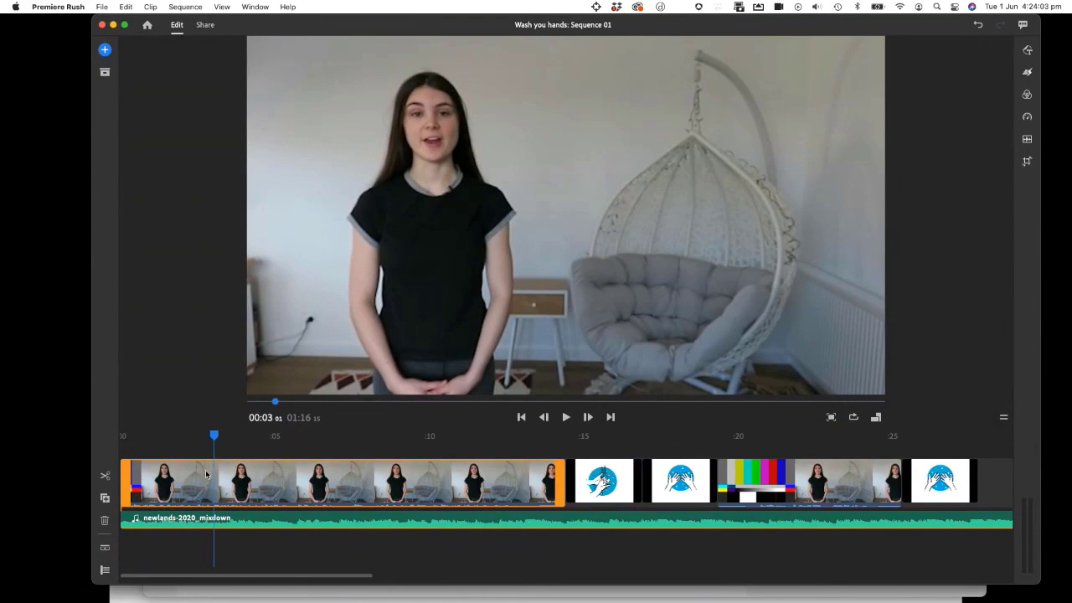
pyautogui.moveTo(213, 437); pyautogui.dragTo(125, 437)
pyautogui.press('space')
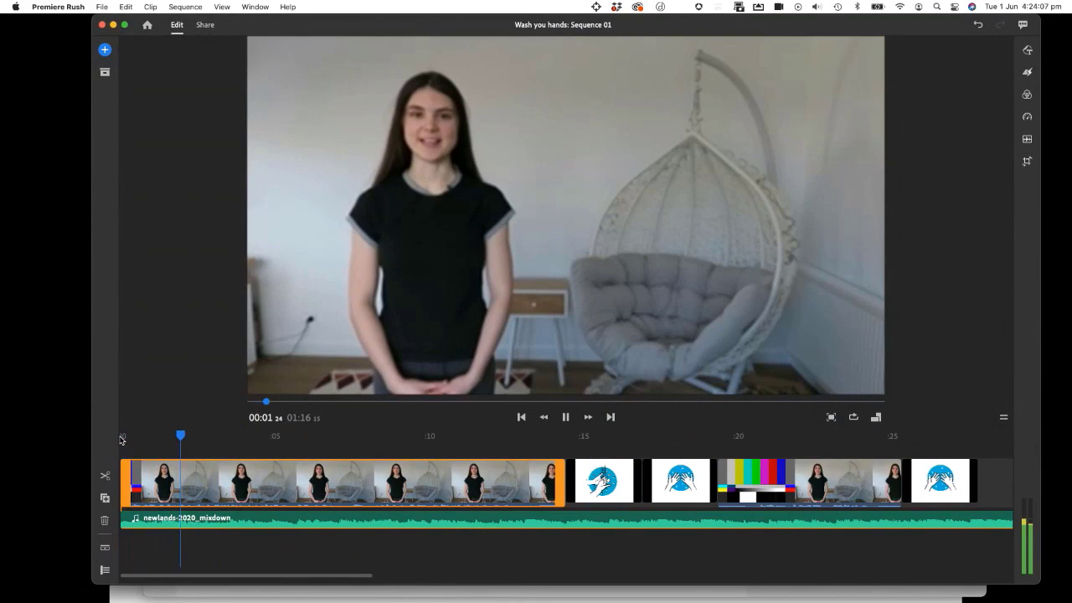
pyautogui.press('space')
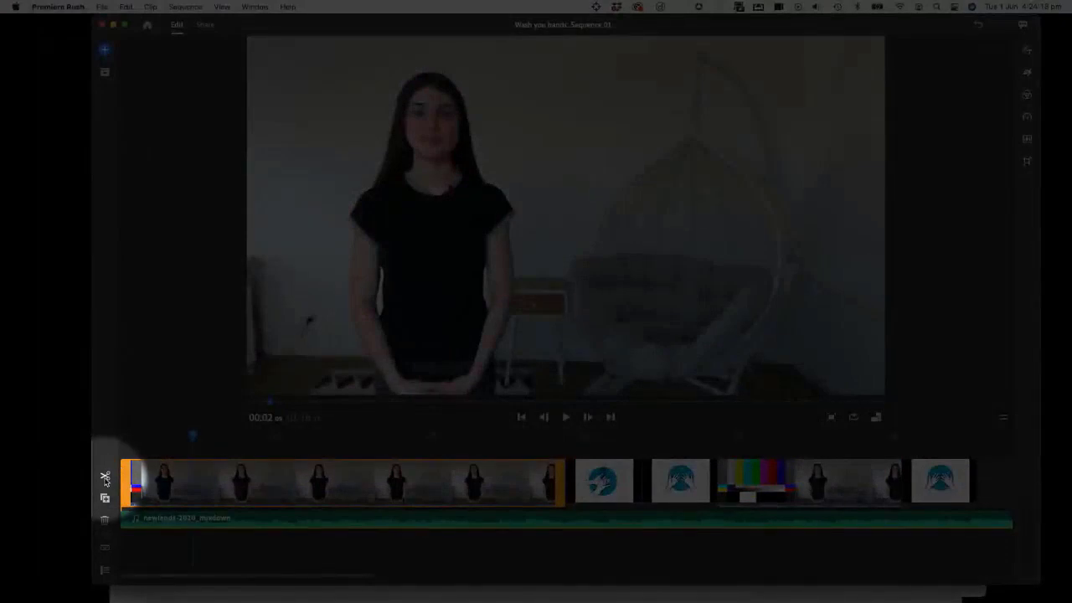
# Split the first presenter clip at 00:02 09 and move the first hand-washing image between the two parts
pyautogui.click(104, 477)
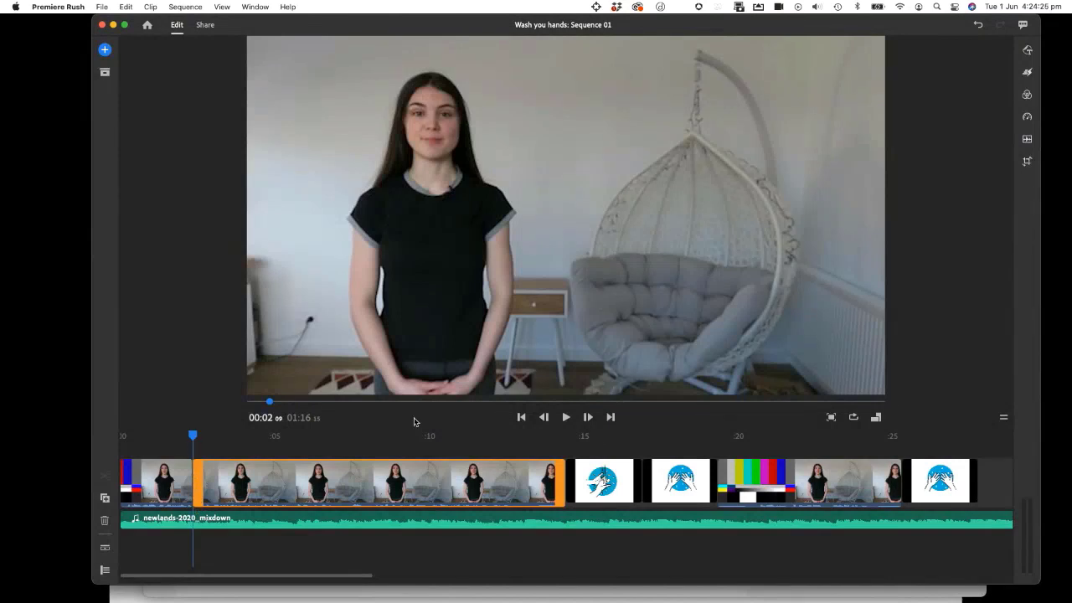
pyautogui.click(605, 474)
pyautogui.press('Delete')
pyautogui.press('super+v')
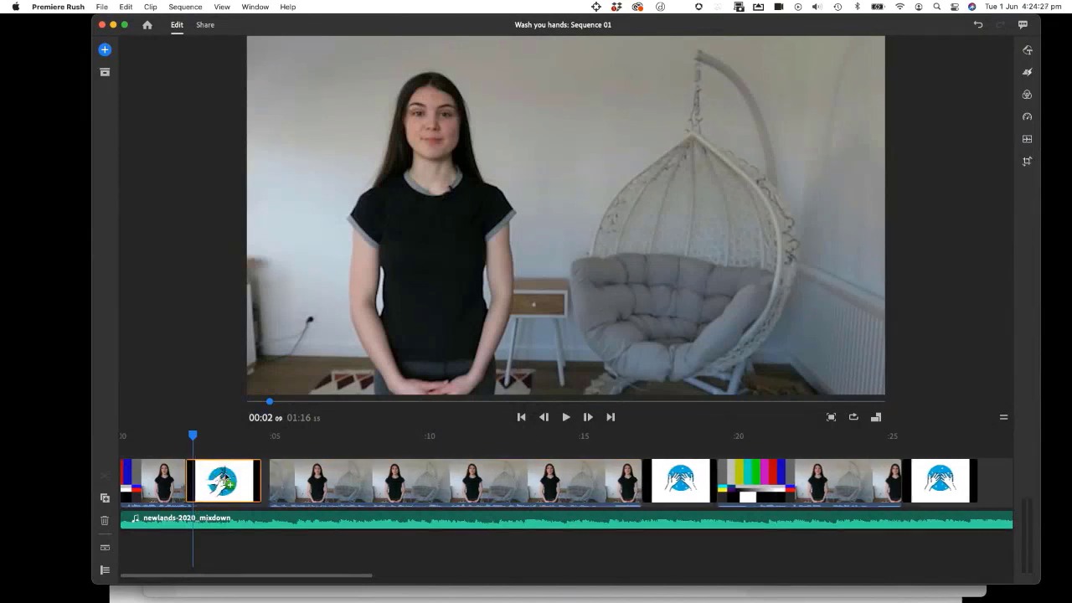
# Play across the inserted hand-washing image, and undo both its move and the split of the presenter clip
pyautogui.moveTo(193, 435); pyautogui.dragTo(189, 436)
pyautogui.press('space')
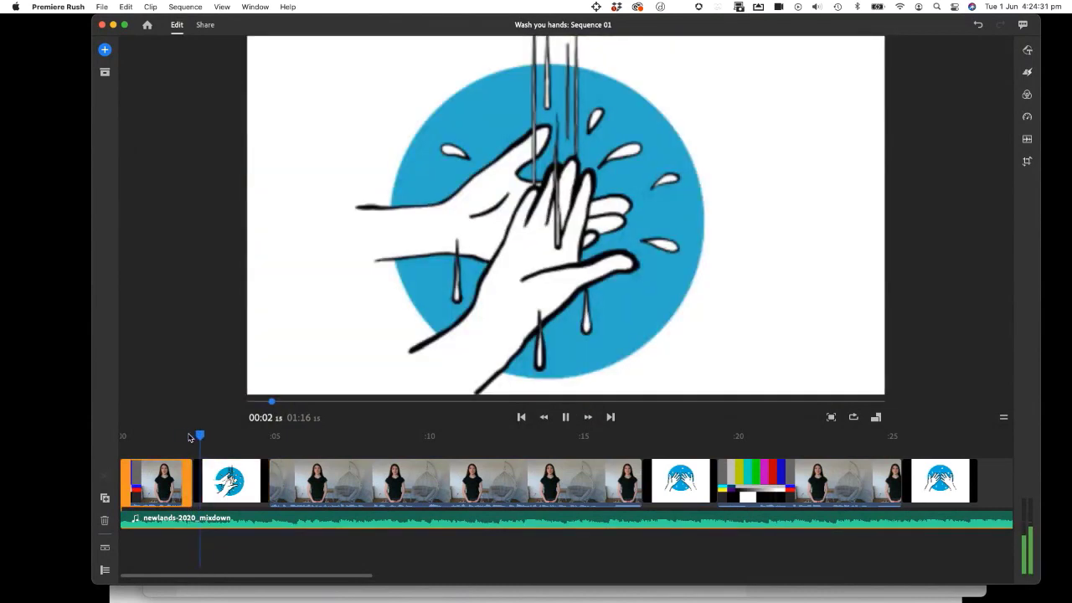
pyautogui.press('space')
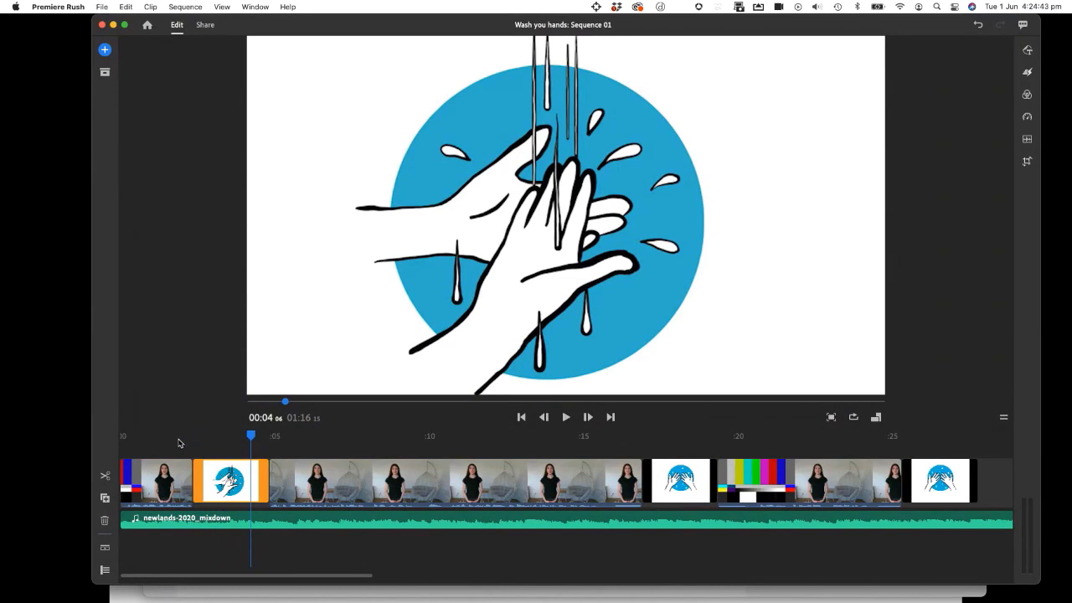
pyautogui.press('super+z')
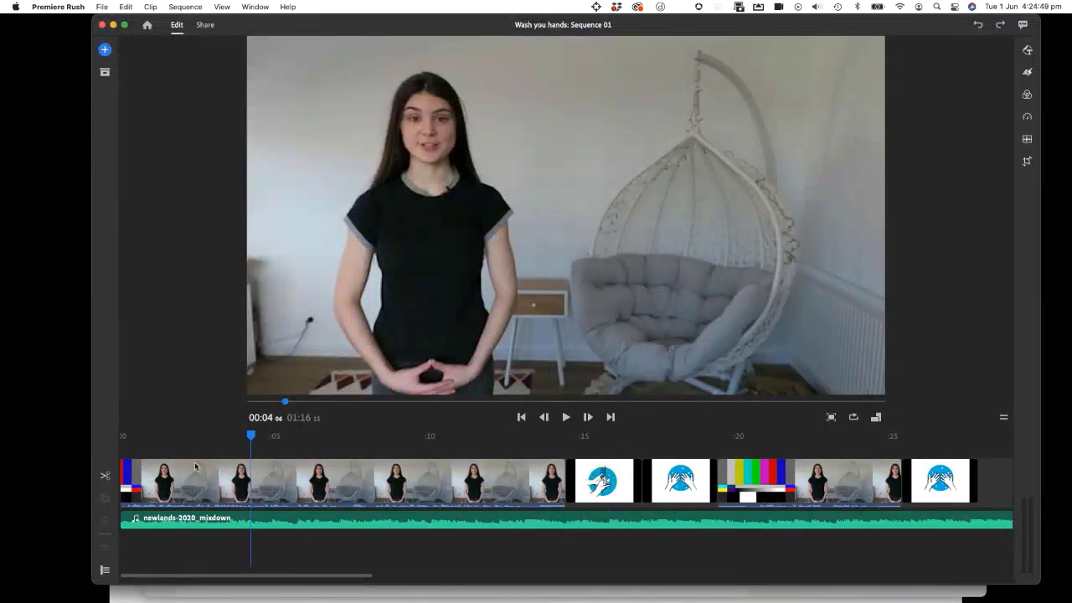
# Set the playhead to about 00:01 09 over the first presenter clip and open the full collection of title graphics
pyautogui.moveTo(253, 435); pyautogui.dragTo(165, 442)
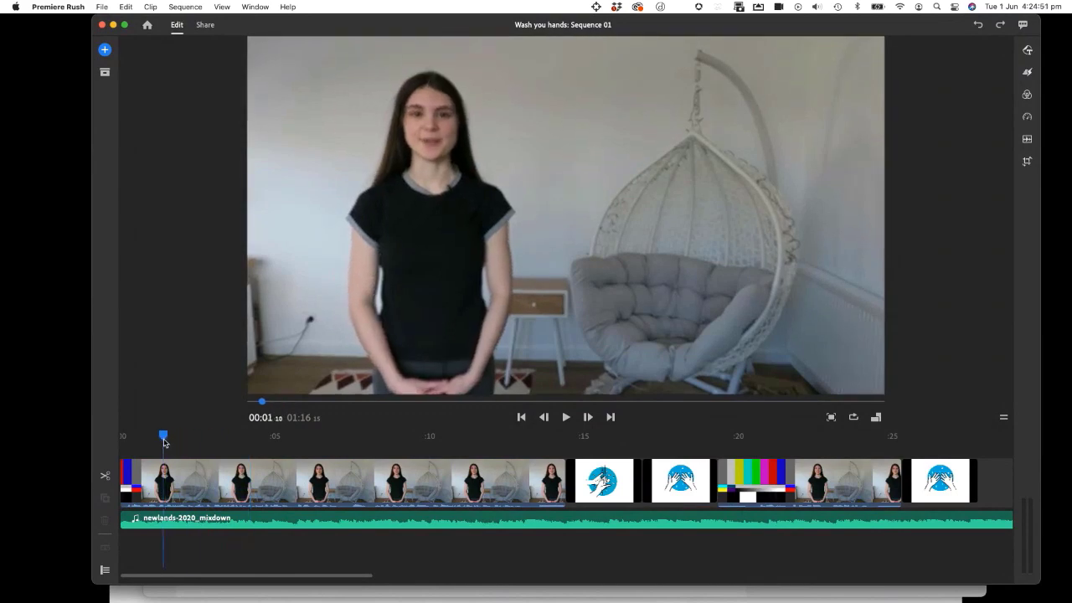
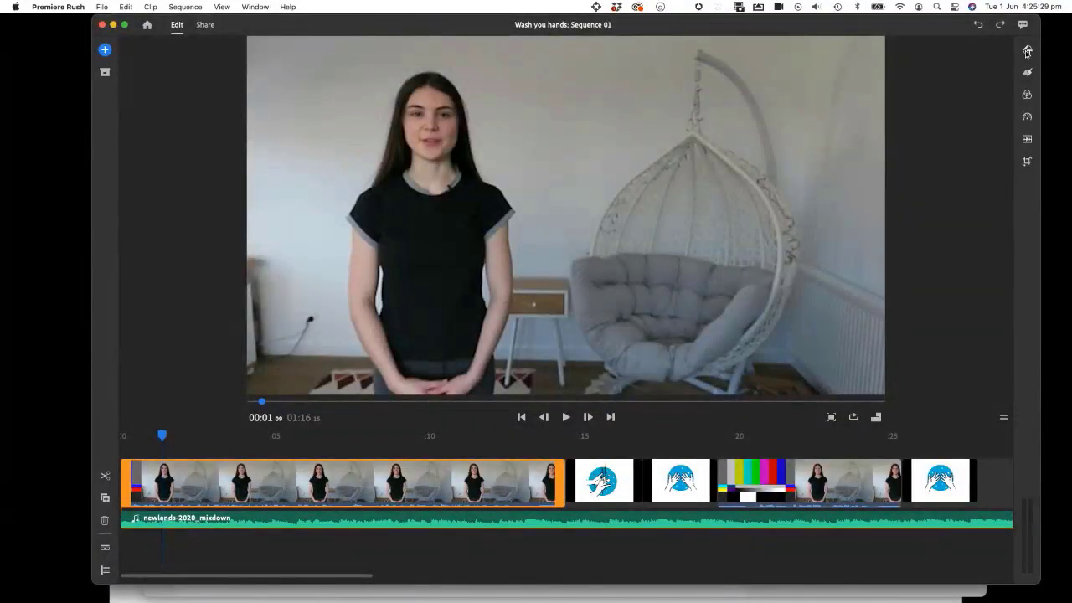
pyautogui.click(1026, 51)
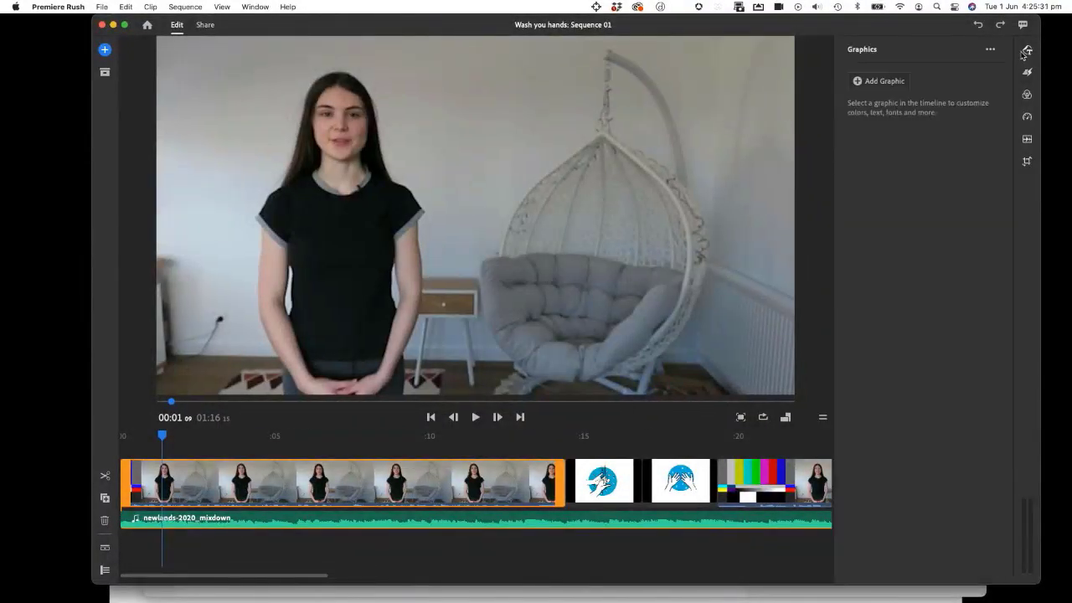
pyautogui.click(875, 83)
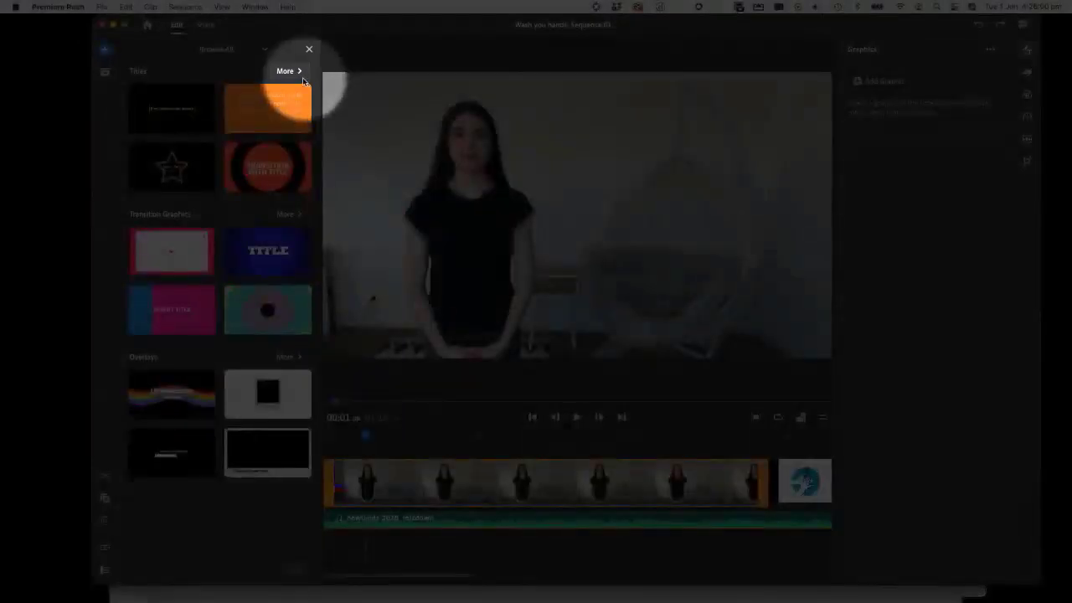
pyautogui.click(298, 72)
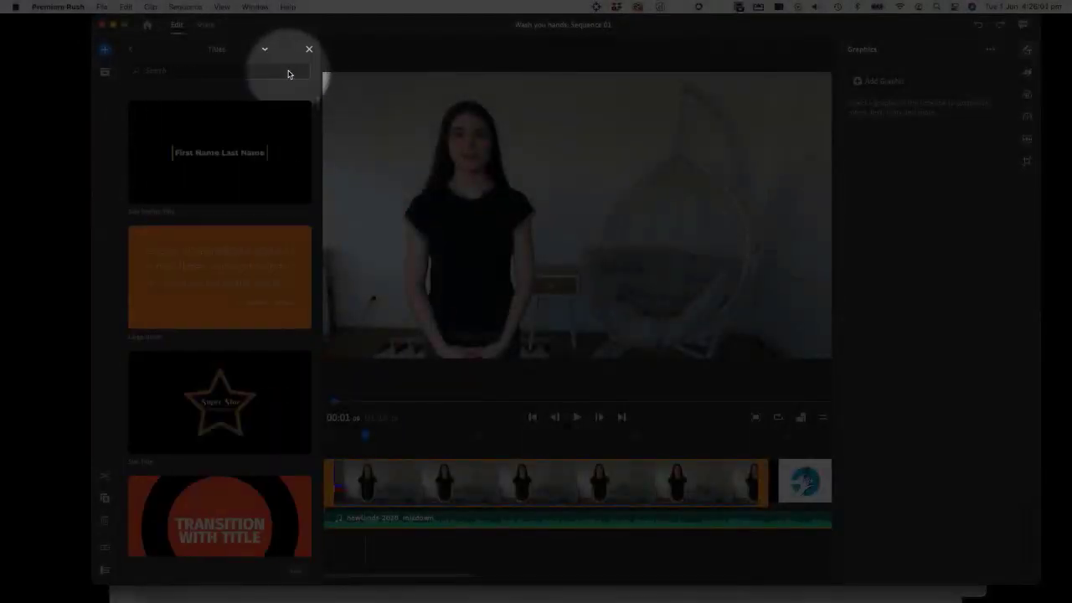
# Find the Yellow Brush Stroke Title template and place it above the first presenter clip, starting at 00:01 09
pyautogui.scroll(-5, 237, 239)
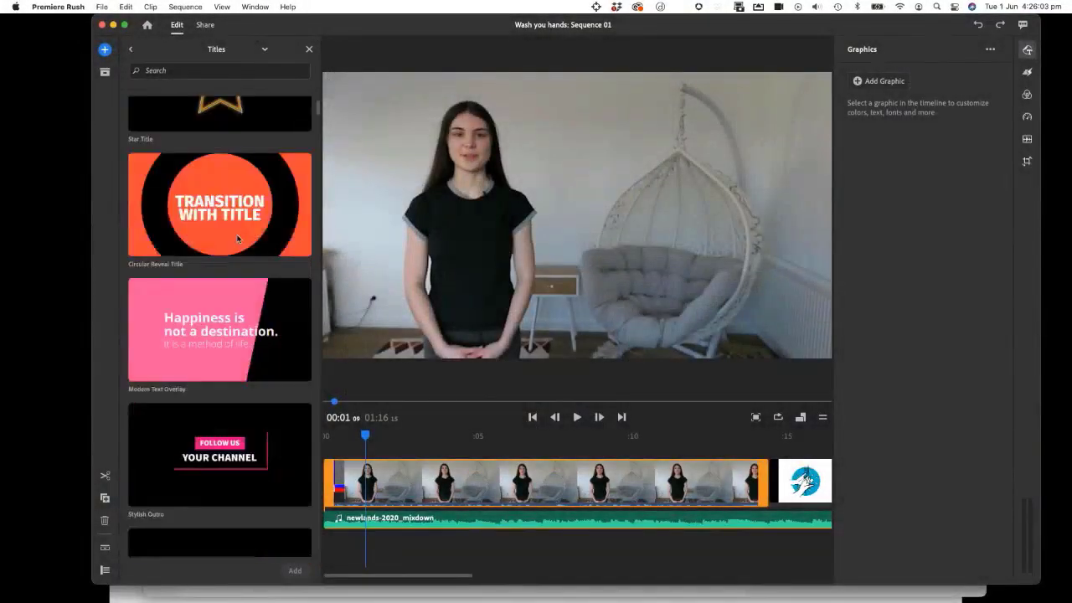
pyautogui.scroll(-5, 237, 239)
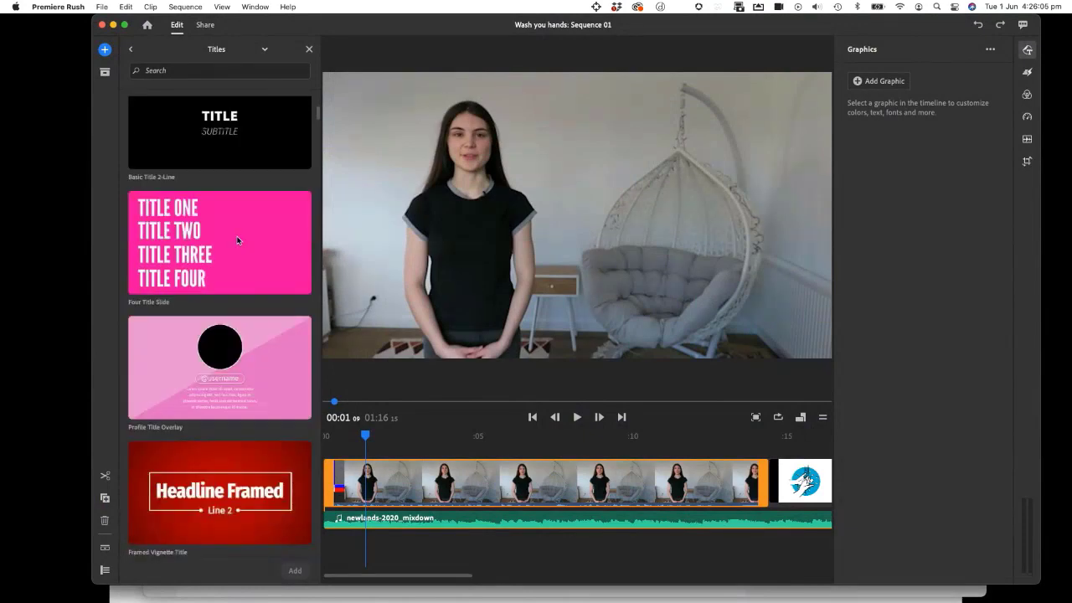
pyautogui.scroll(-6, 237, 240)
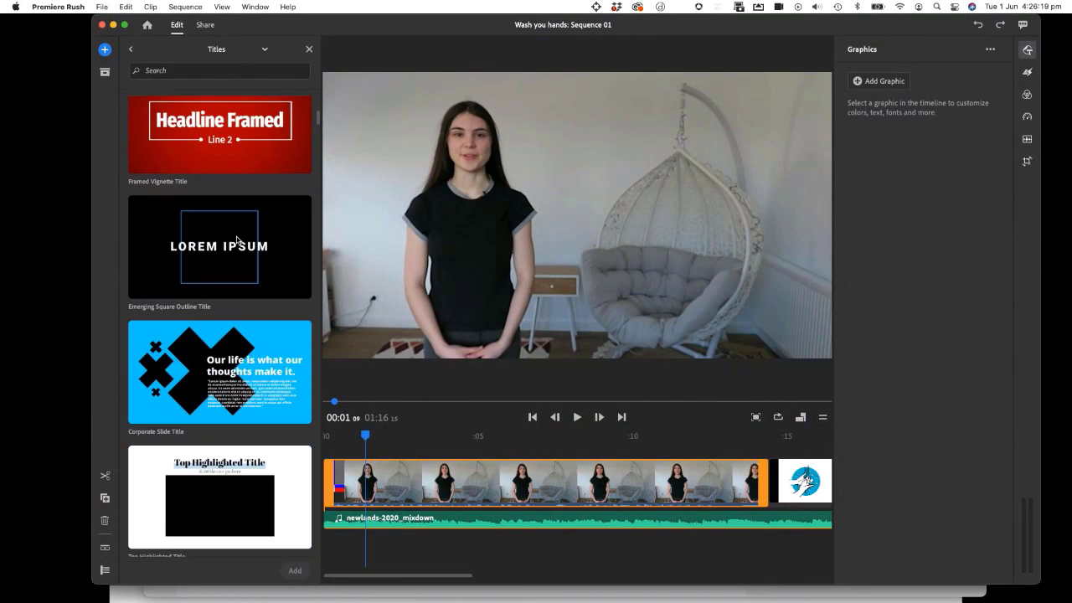
pyautogui.scroll(-6, 237, 241)
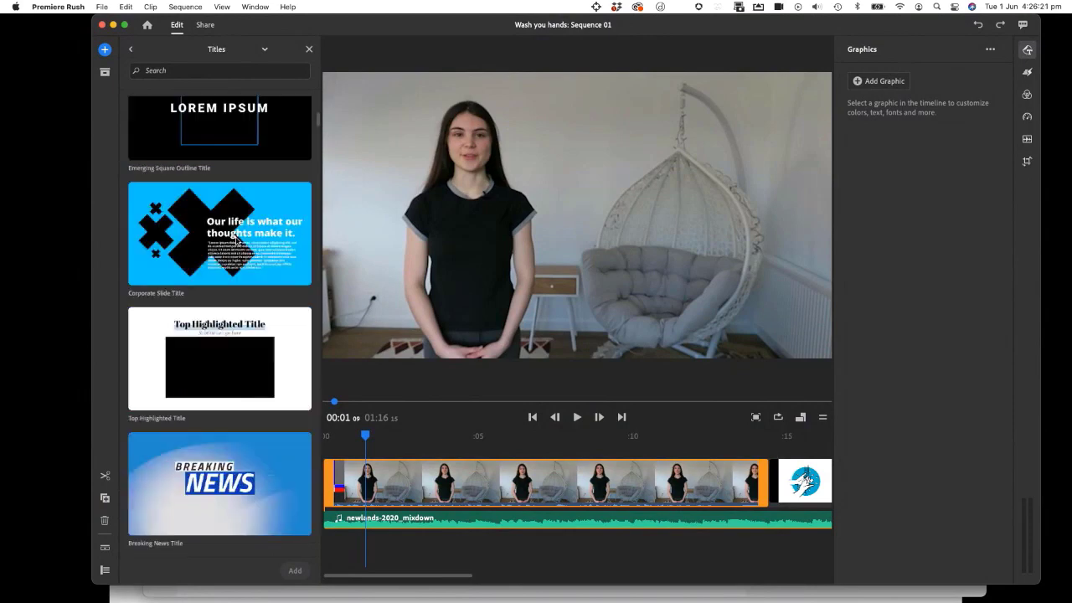
pyautogui.scroll(-3, 237, 241)
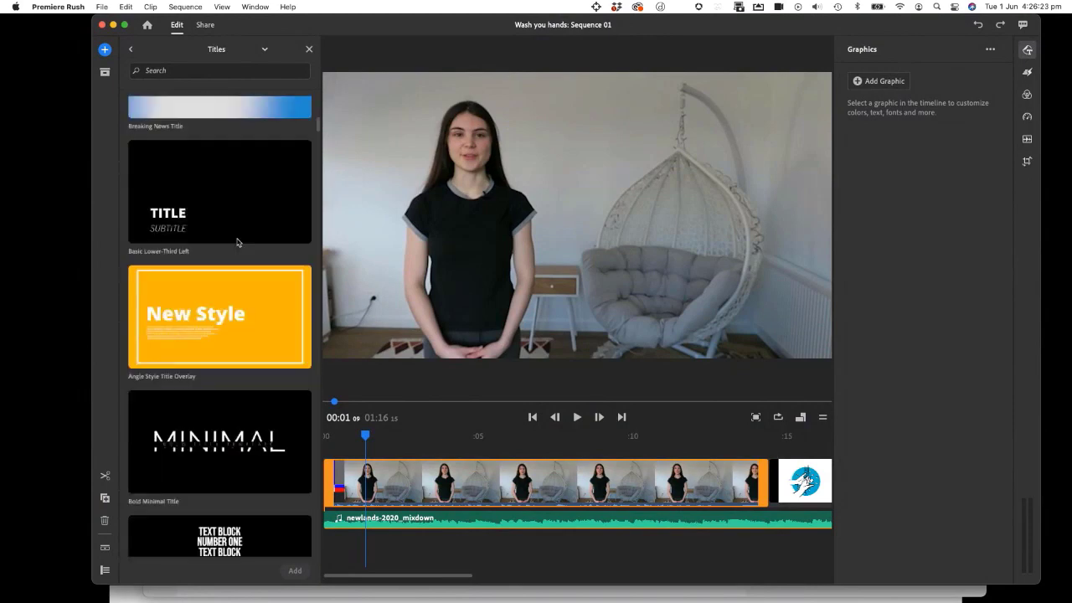
pyautogui.scroll(5, 237, 241)
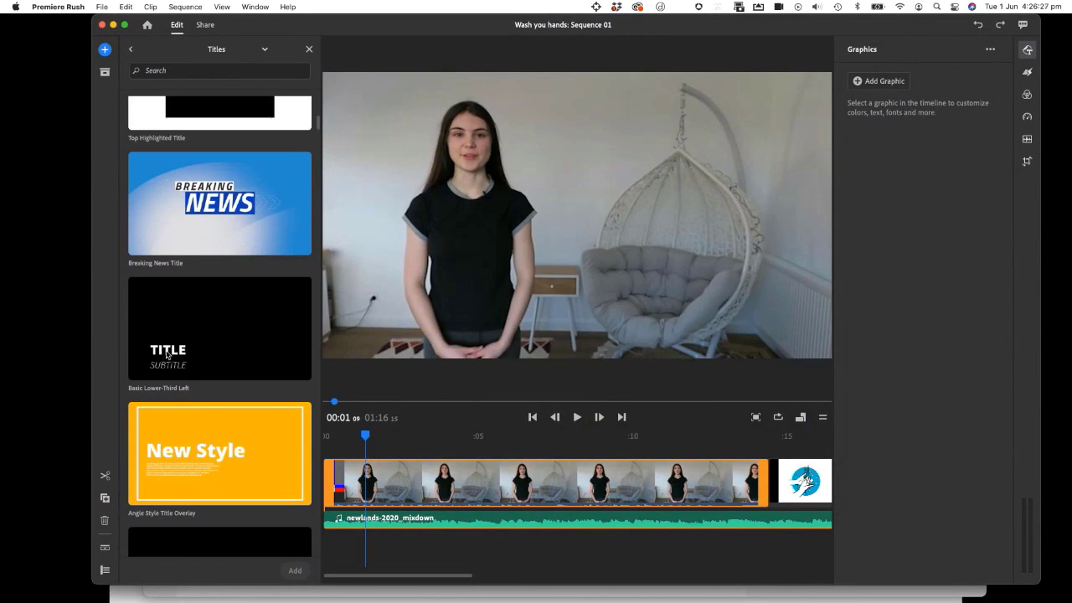
pyautogui.scroll(-4, 167, 356)
pyautogui.scroll(-5, 167, 357)
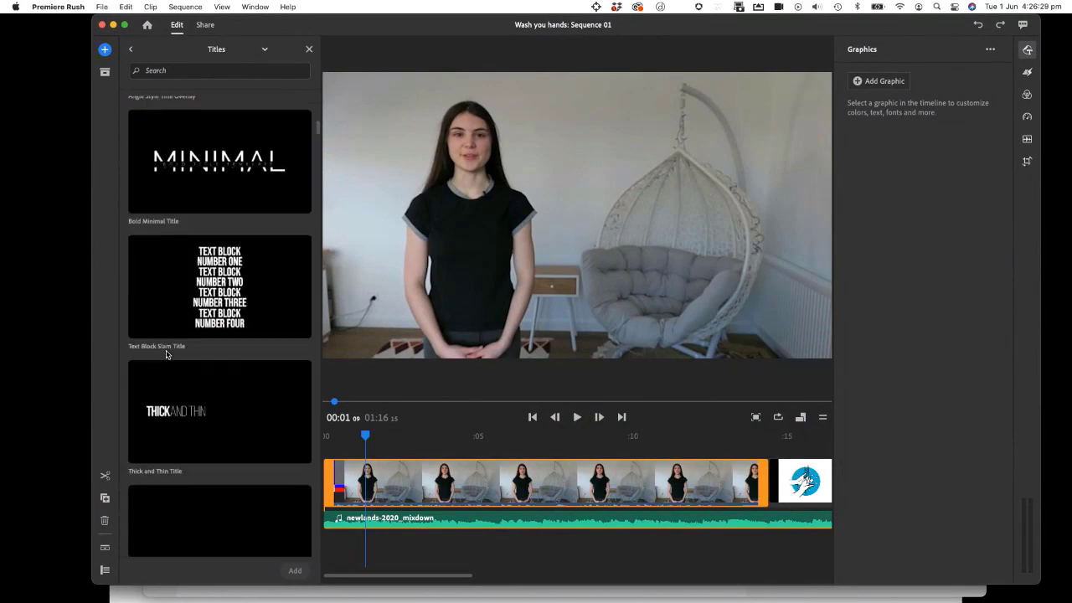
pyautogui.scroll(-5, 165, 357)
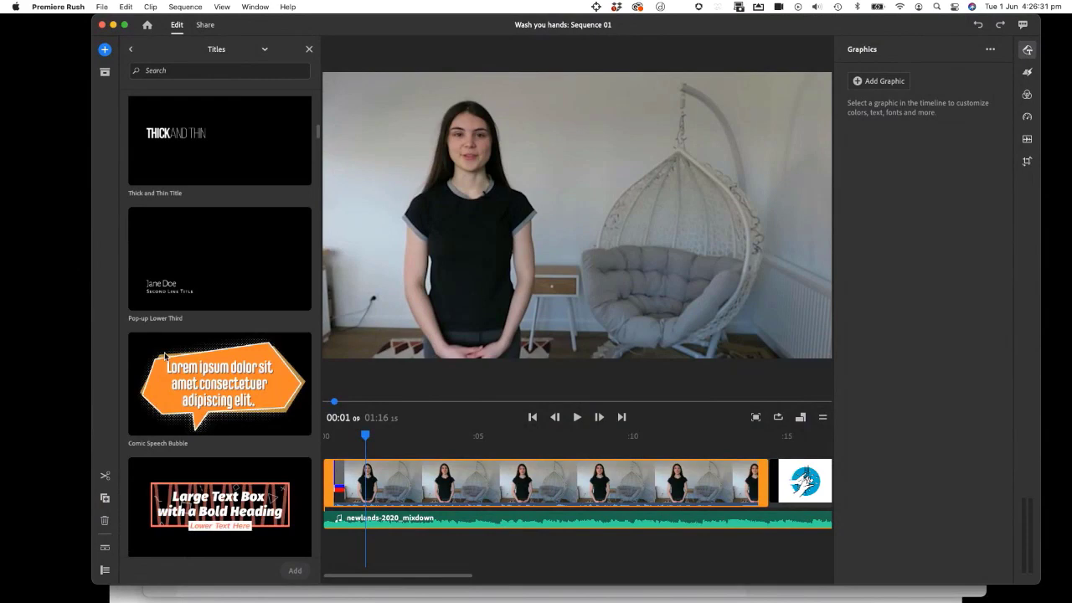
pyautogui.scroll(-6, 164, 356)
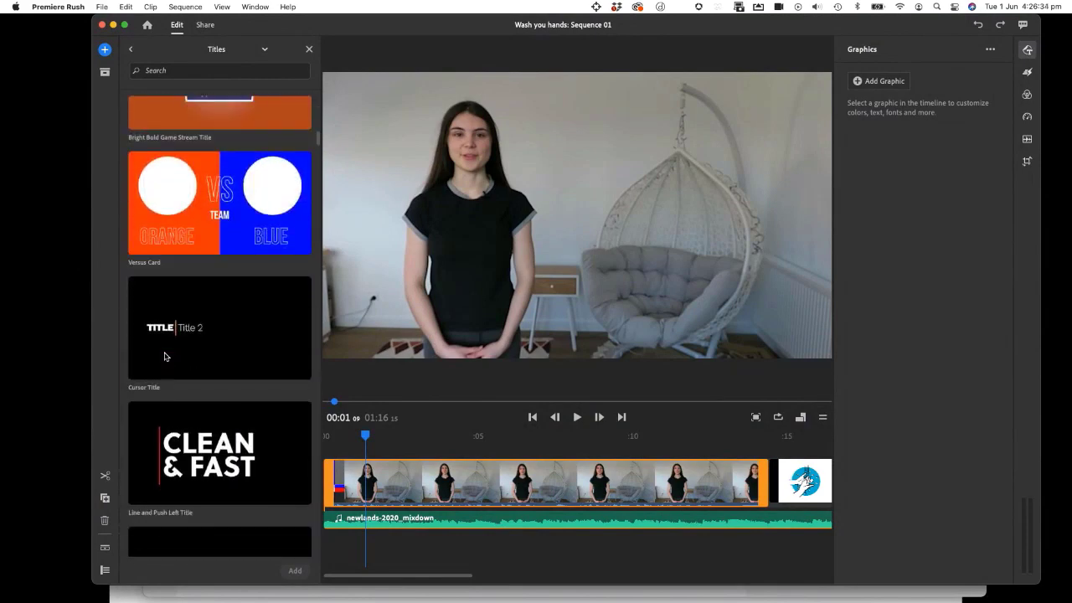
pyautogui.scroll(-7, 165, 357)
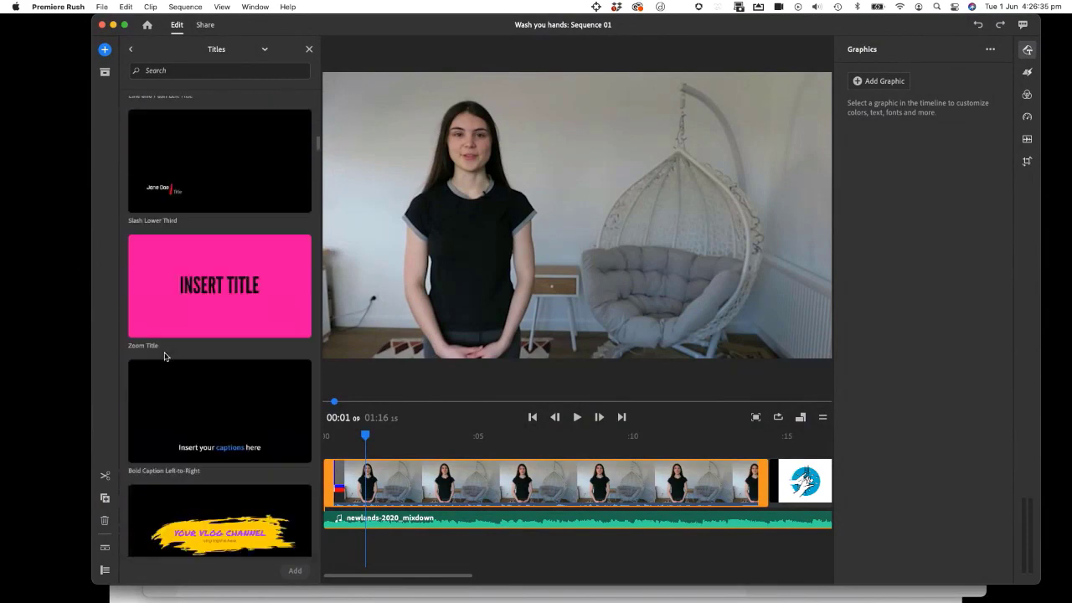
pyautogui.scroll(-1, 165, 356)
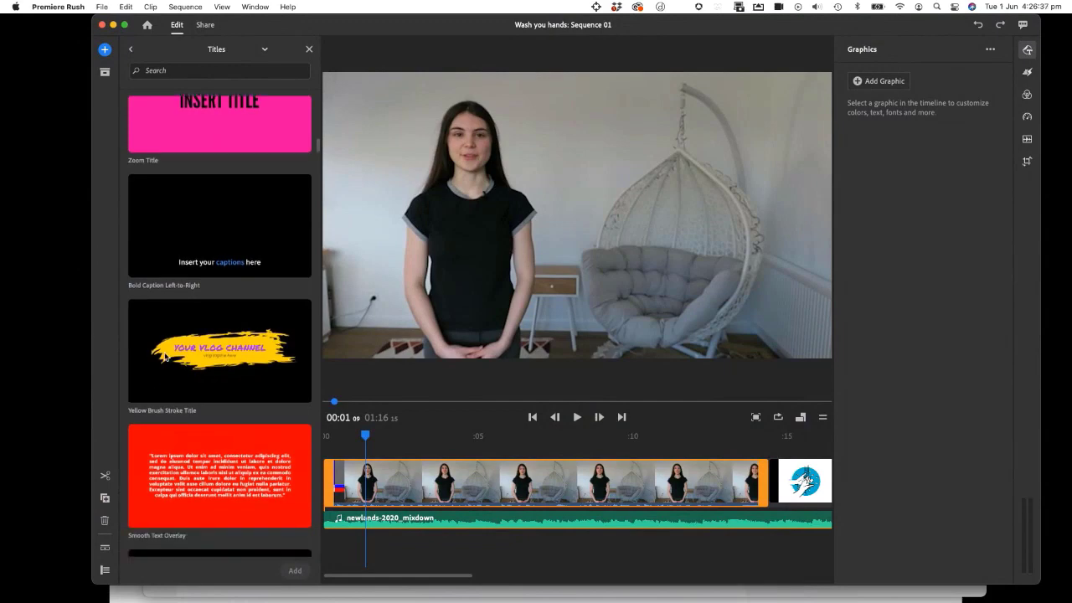
pyautogui.click(206, 349)
pyautogui.moveTo(207, 349); pyautogui.dragTo(369, 450)
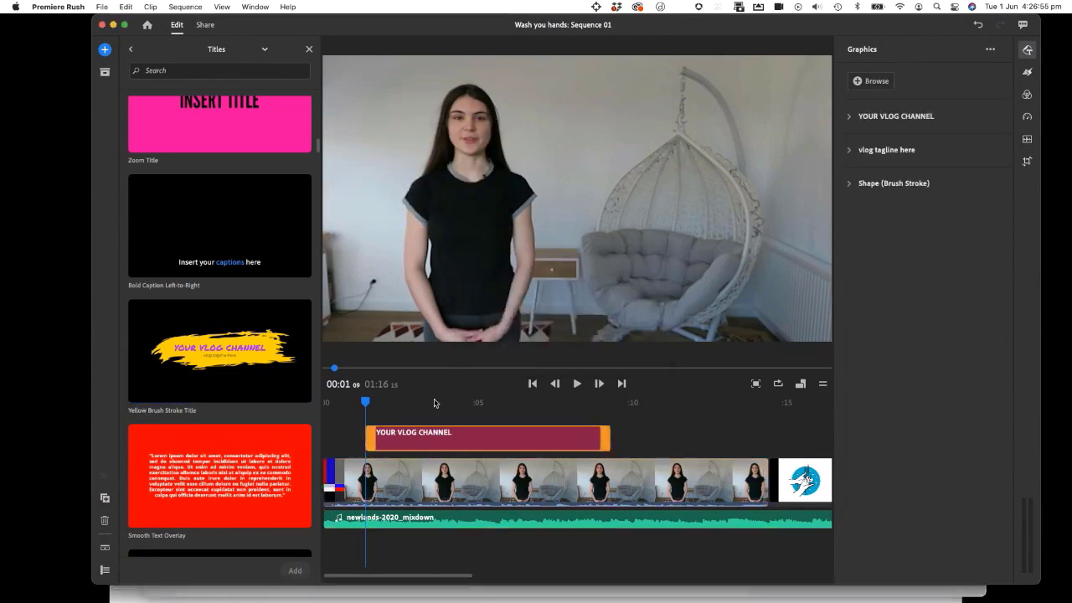
# Preview the title at 00:02 23, scale it down and move it beside the presenter's head, over the hanging chair
pyautogui.moveTo(366, 403); pyautogui.dragTo(414, 405)
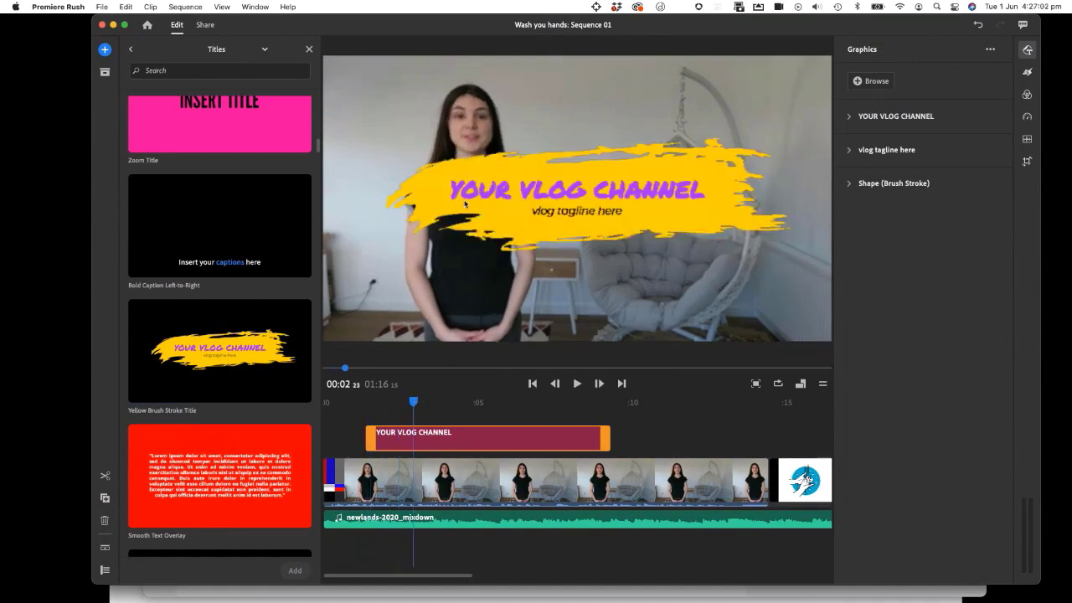
pyautogui.click(557, 199)
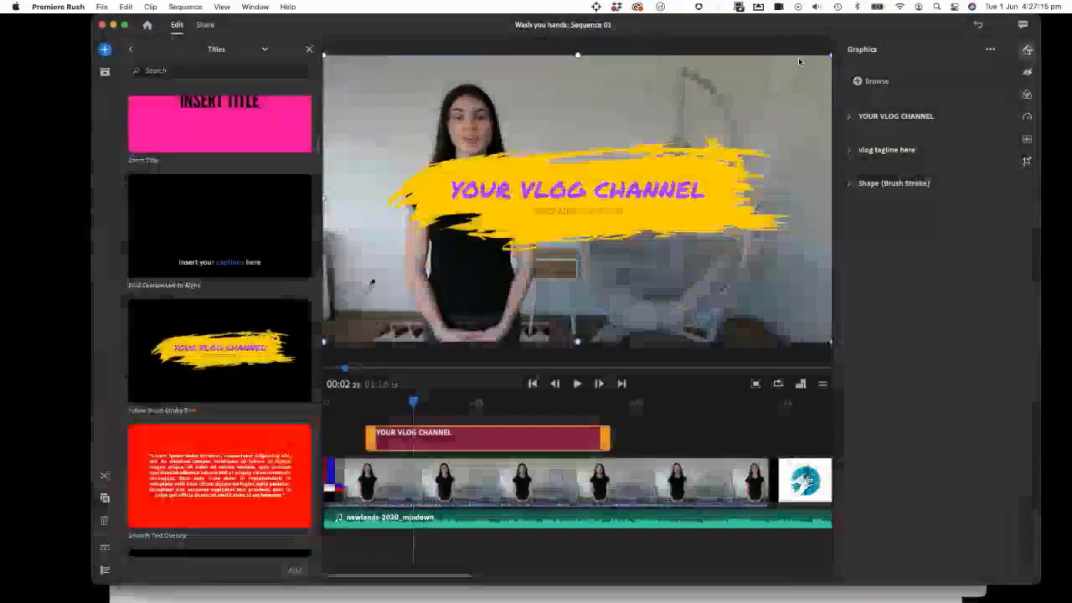
pyautogui.moveTo(828, 56); pyautogui.dragTo(692, 108)
pyautogui.moveTo(563, 191)
pyautogui.mouseDown()
pyautogui.moveTo(562, 160)
pyautogui.moveTo(615, 136)
pyautogui.moveTo(651, 136)
pyautogui.mouseUp()
# Replace the title's main text "YOUR VLOG CHANNEL" with "World Health Organisation"
pyautogui.doubleClick(651, 135)
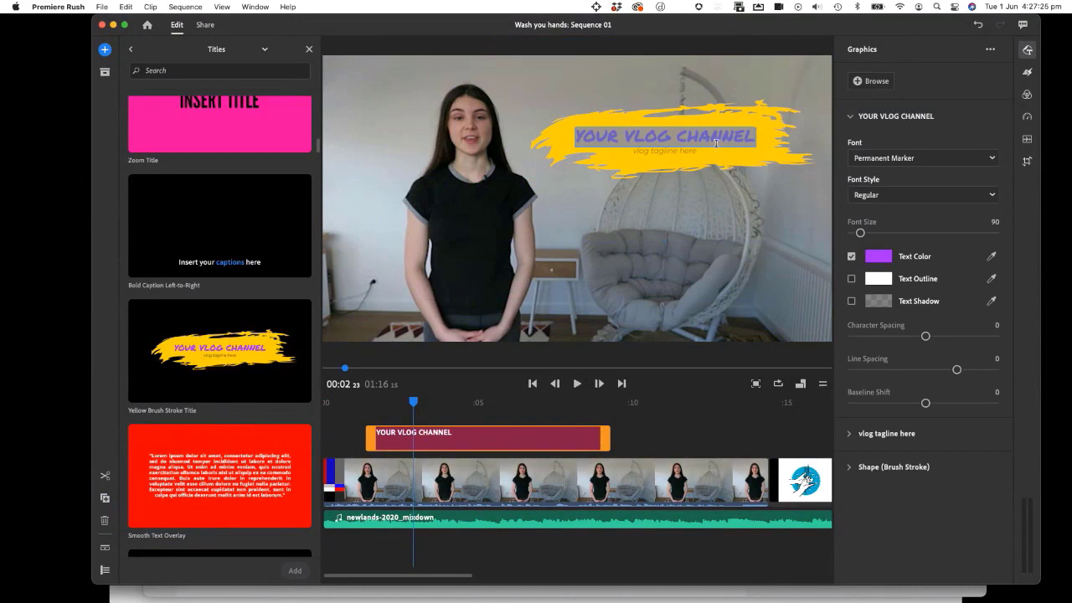
pyautogui.write('World')
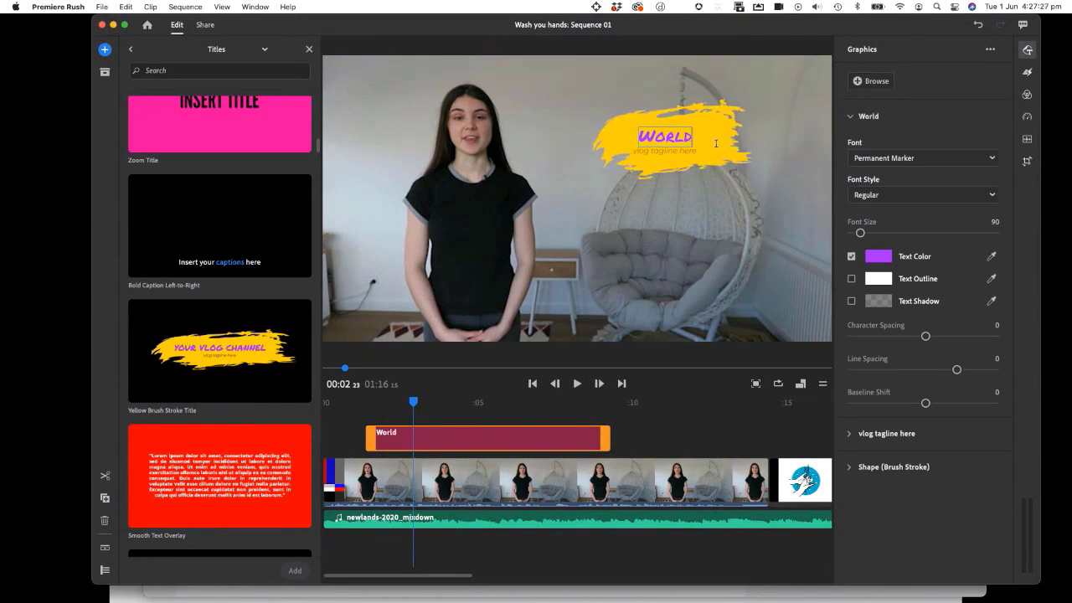
pyautogui.write(' Hea')
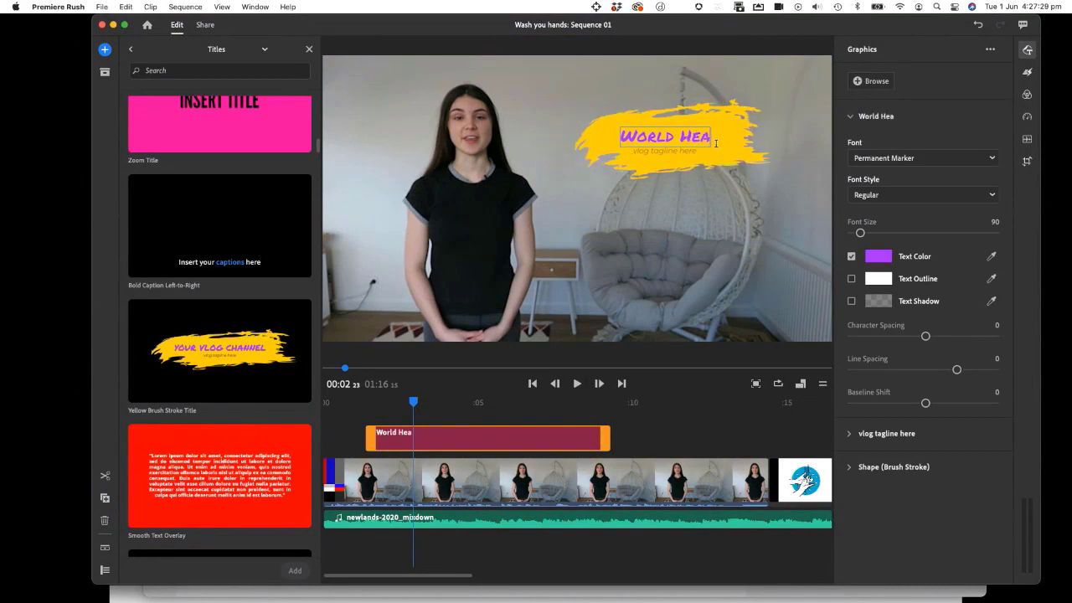
pyautogui.write('l')
pyautogui.press('BackSpace')
pyautogui.write('lth')
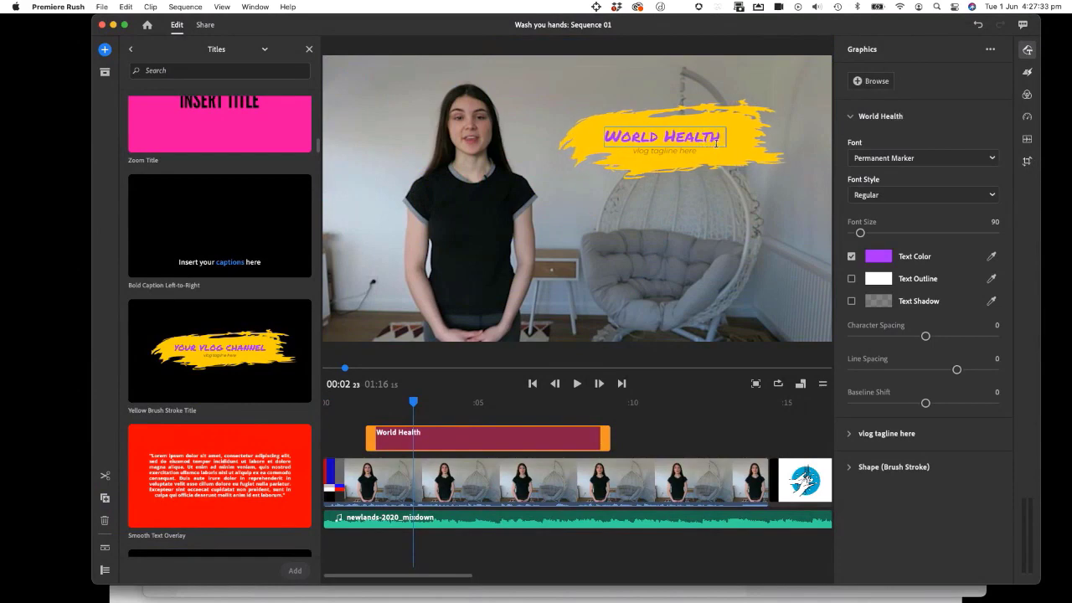
pyautogui.write(' Organ')
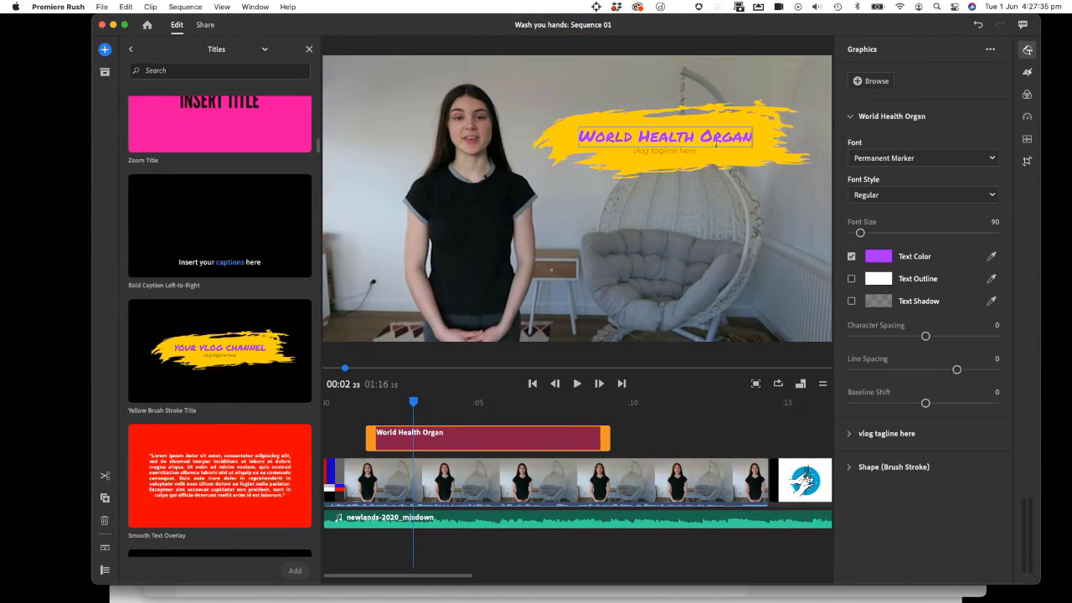
pyautogui.write('isation')
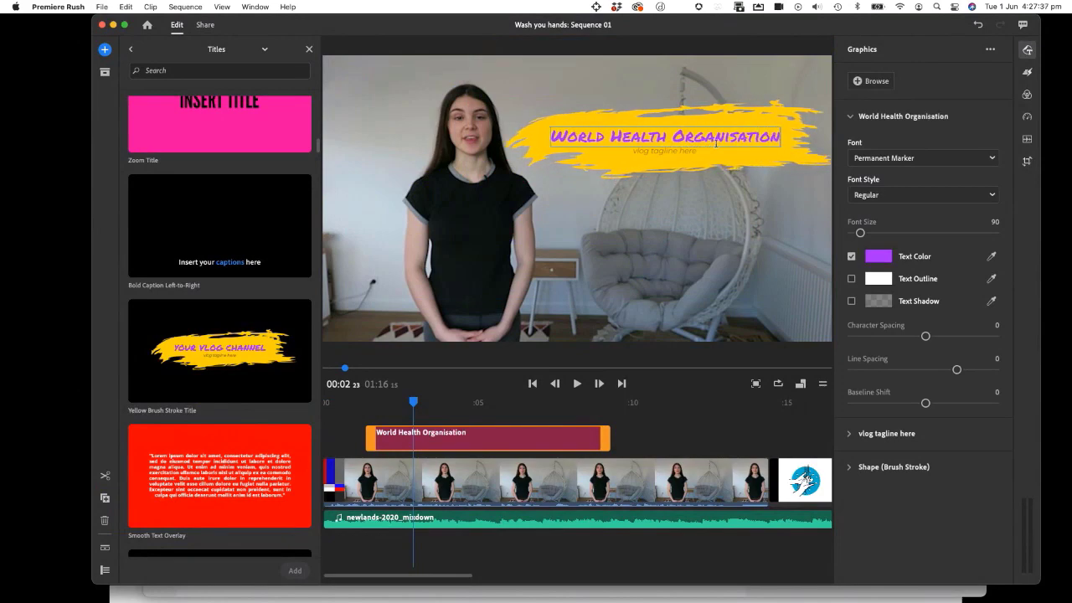
pyautogui.click(661, 219)
# Replace the title's tagline "vlog tagline here" with "WHO" and scale the whole title down to fit beside the presenter
pyautogui.click(652, 152)
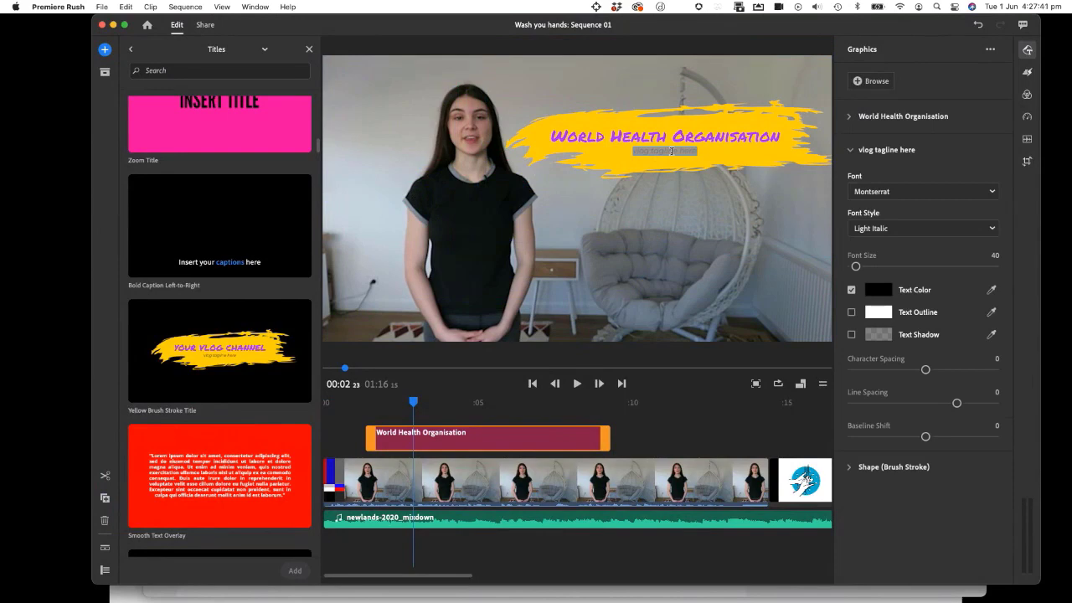
pyautogui.write('W')
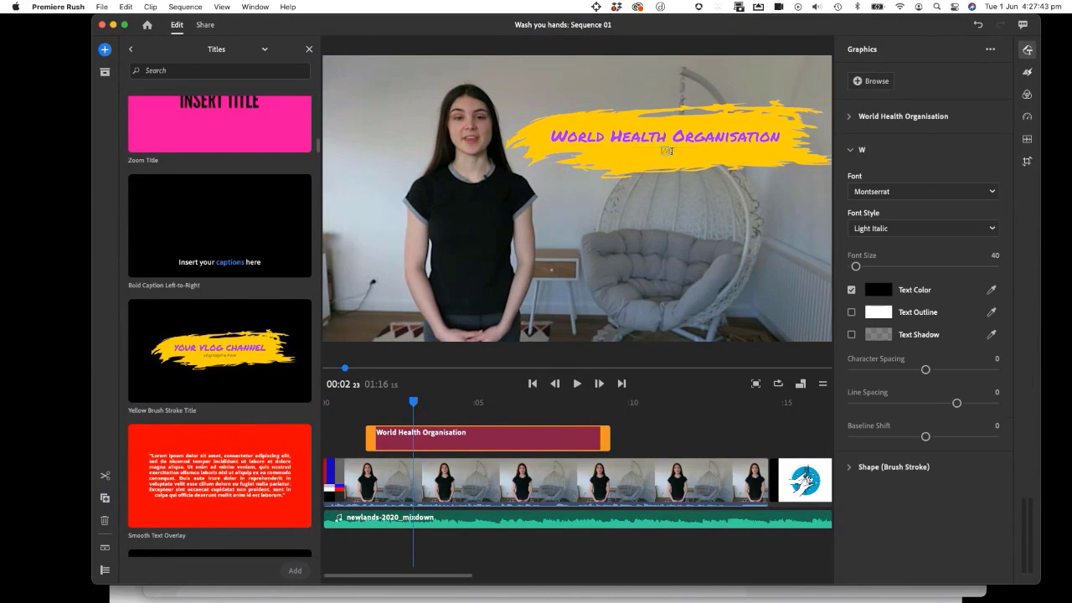
pyautogui.write('HO')
pyautogui.press('Escape')
pyautogui.click(687, 155)
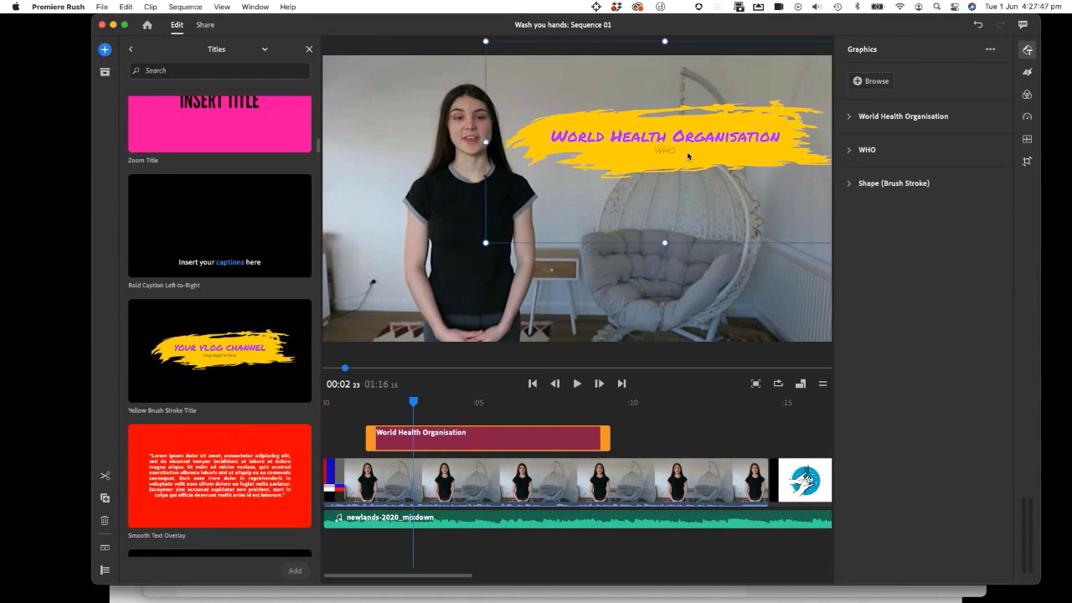
pyautogui.moveTo(489, 143); pyautogui.dragTo(519, 143)
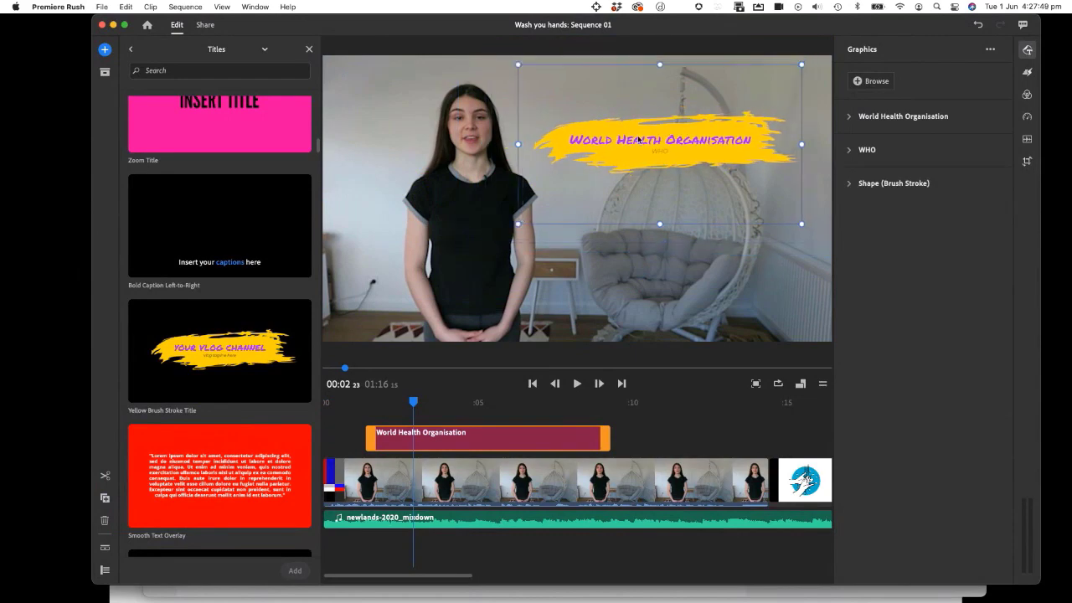
# Play the opening of the sequence several times to review the title's entrance animation over the first presenter clip
pyautogui.moveTo(416, 403)
pyautogui.mouseDown()
pyautogui.moveTo(289, 411)
pyautogui.moveTo(325, 401)
pyautogui.mouseUp()
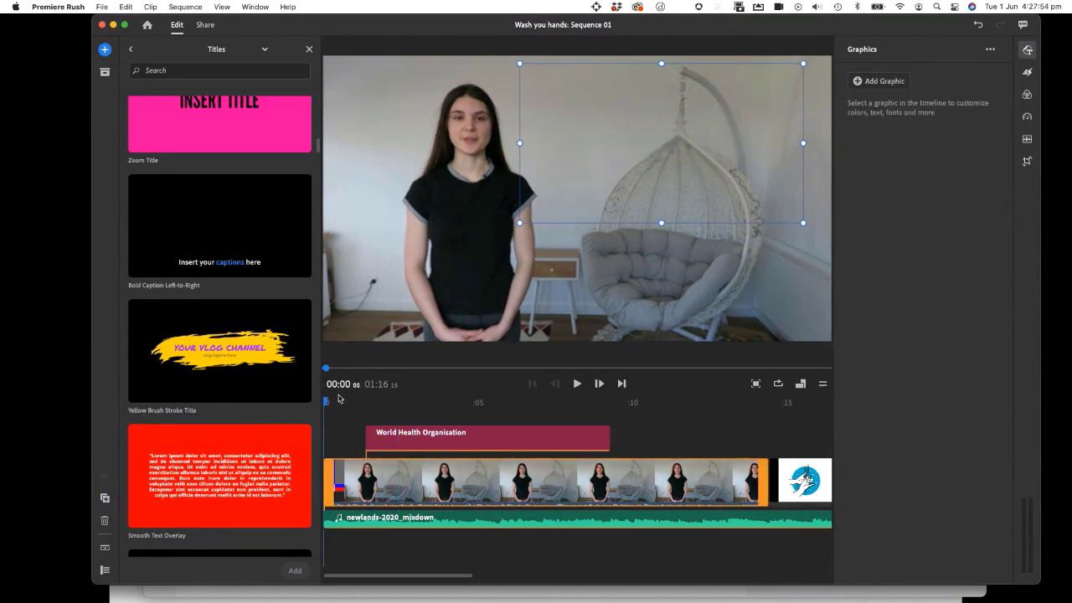
pyautogui.press('space')
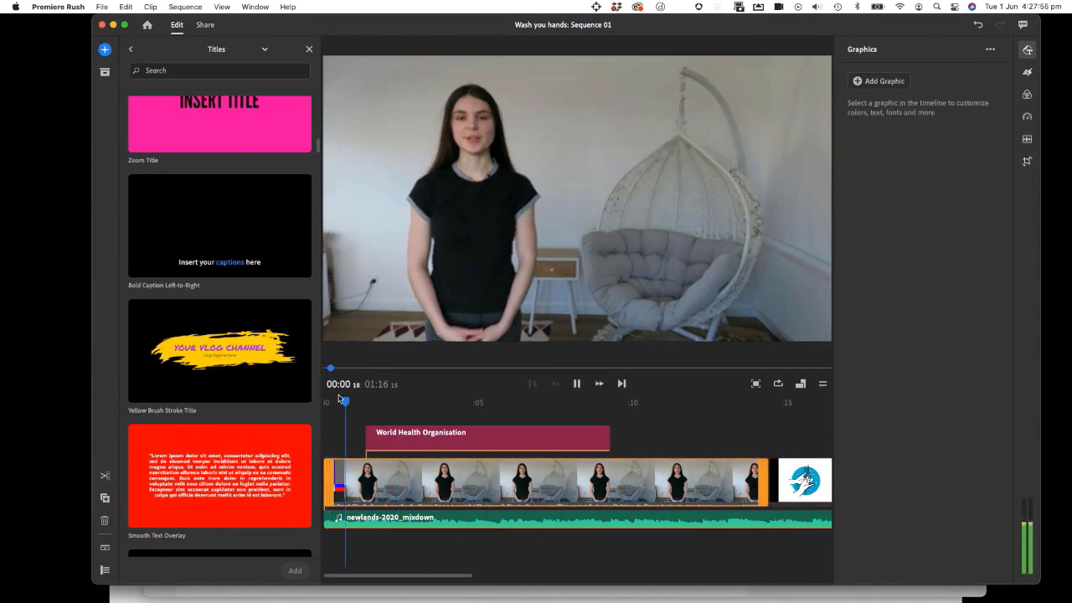
pyautogui.press('space')
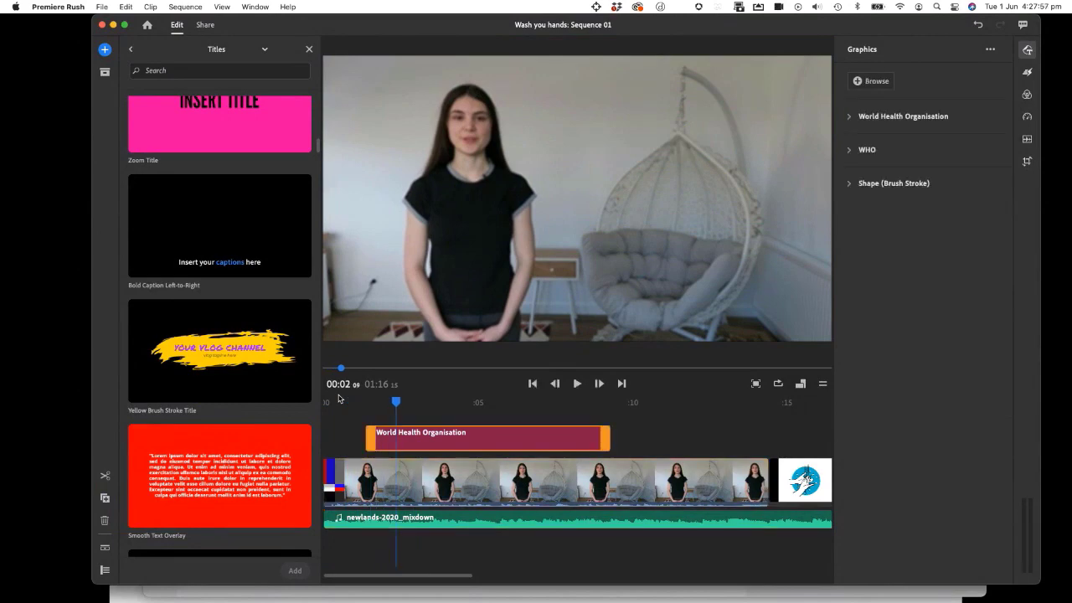
pyautogui.click(356, 402)
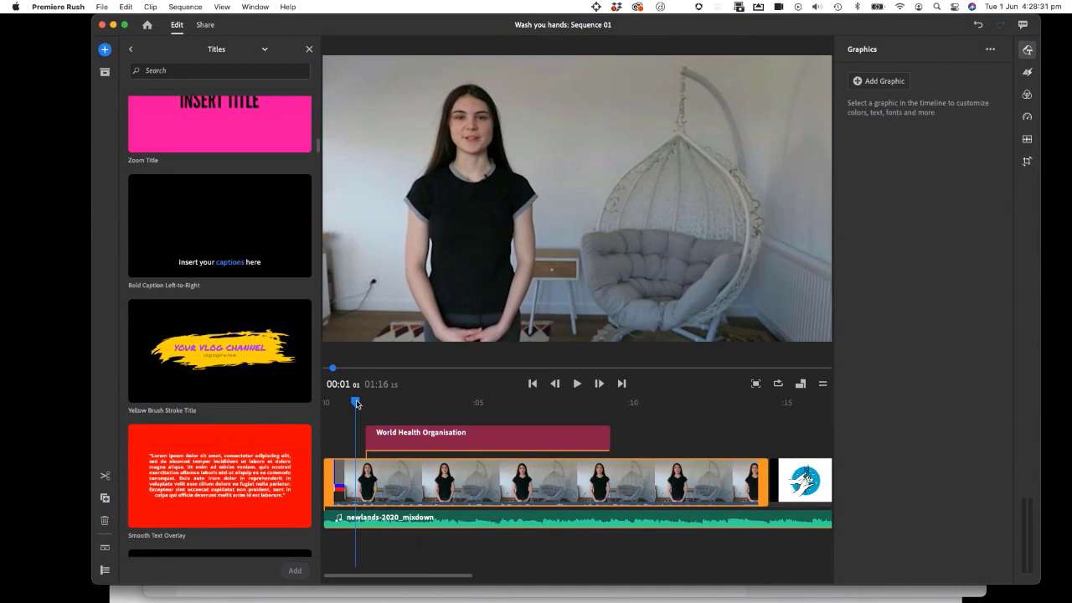
pyautogui.press('space')
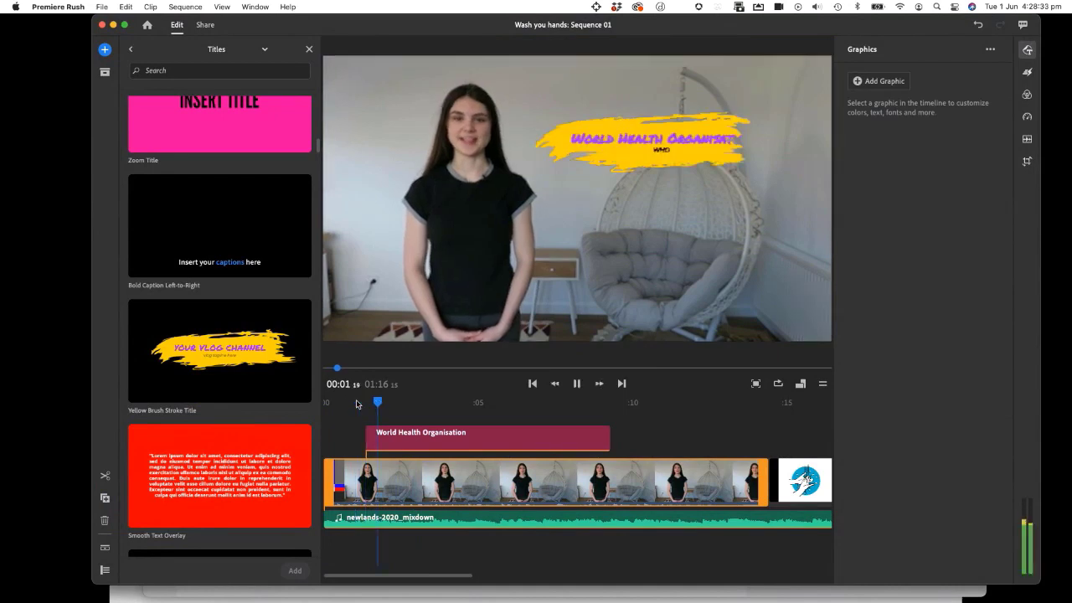
pyautogui.press('space')
pyautogui.click(351, 402)
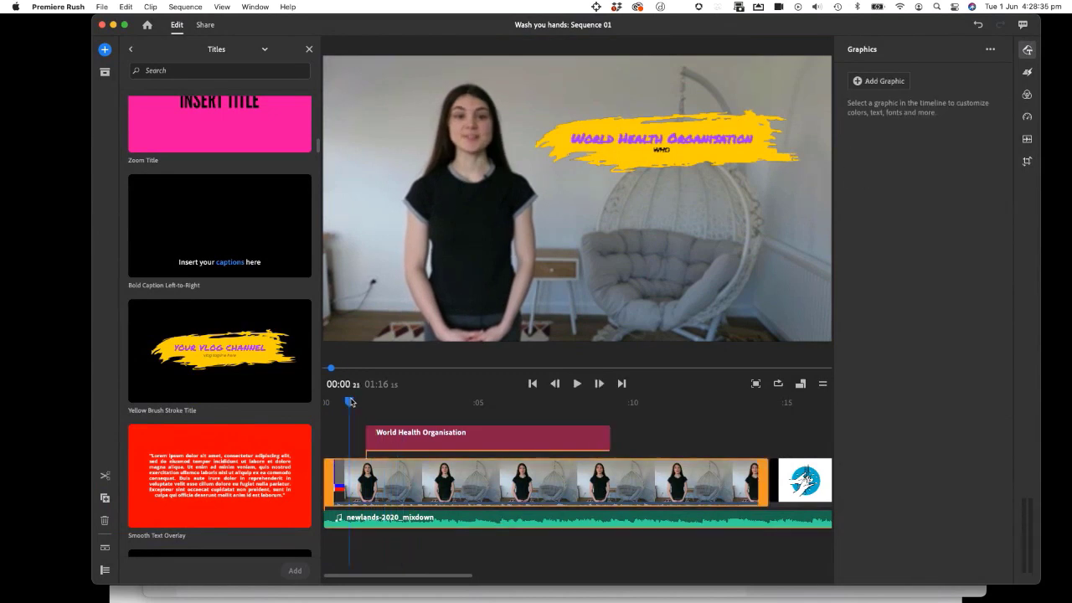
pyautogui.press('space')
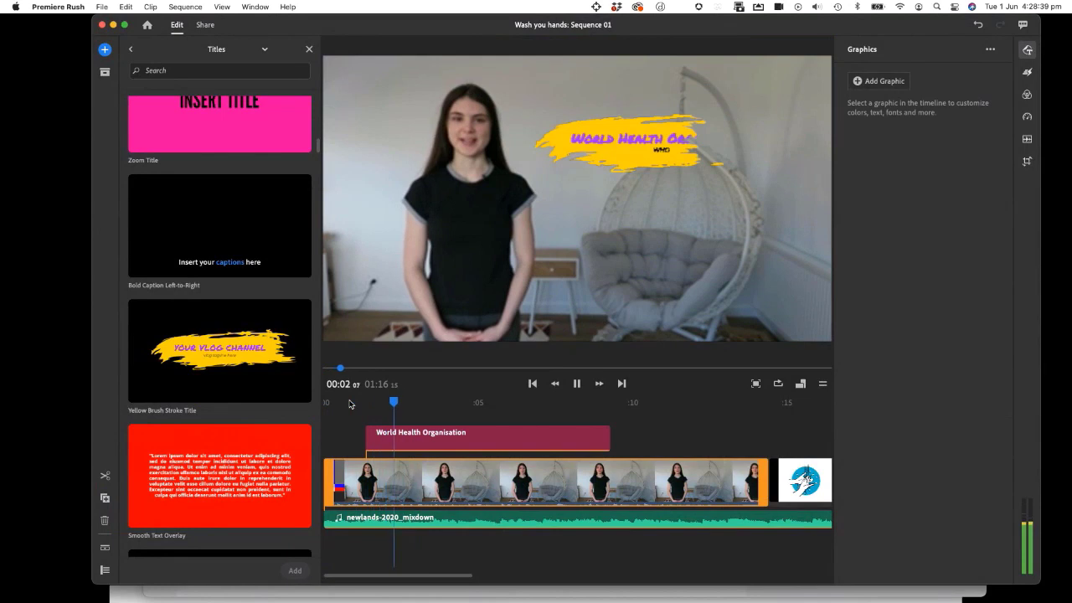
pyautogui.press('space')
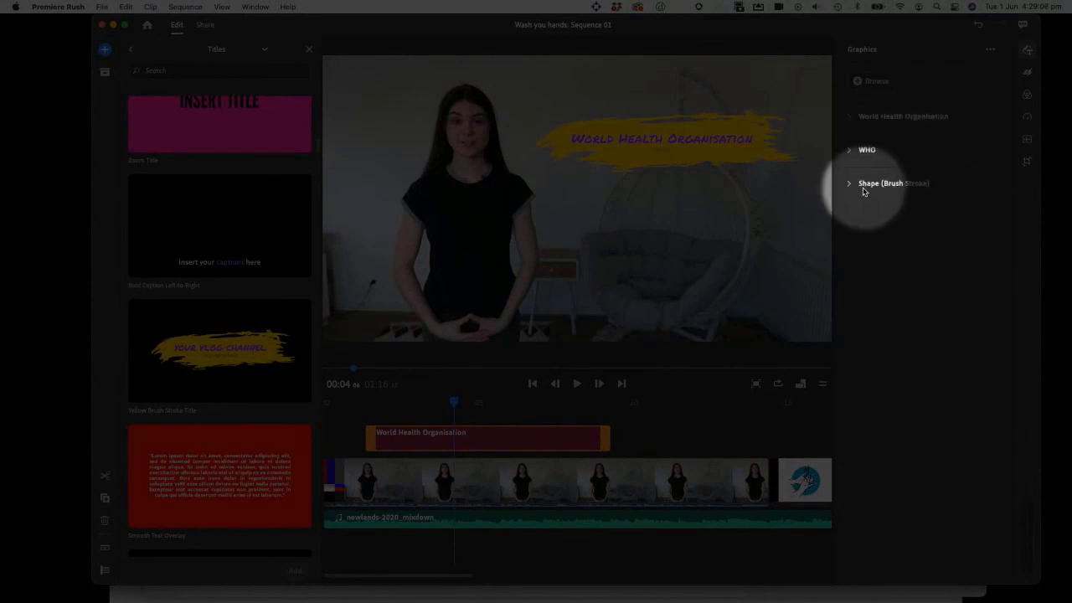
# Recolour the "World Health Organisation" text with a dark colour sampled from the patterned rug beside the presenter
pyautogui.click(850, 118)
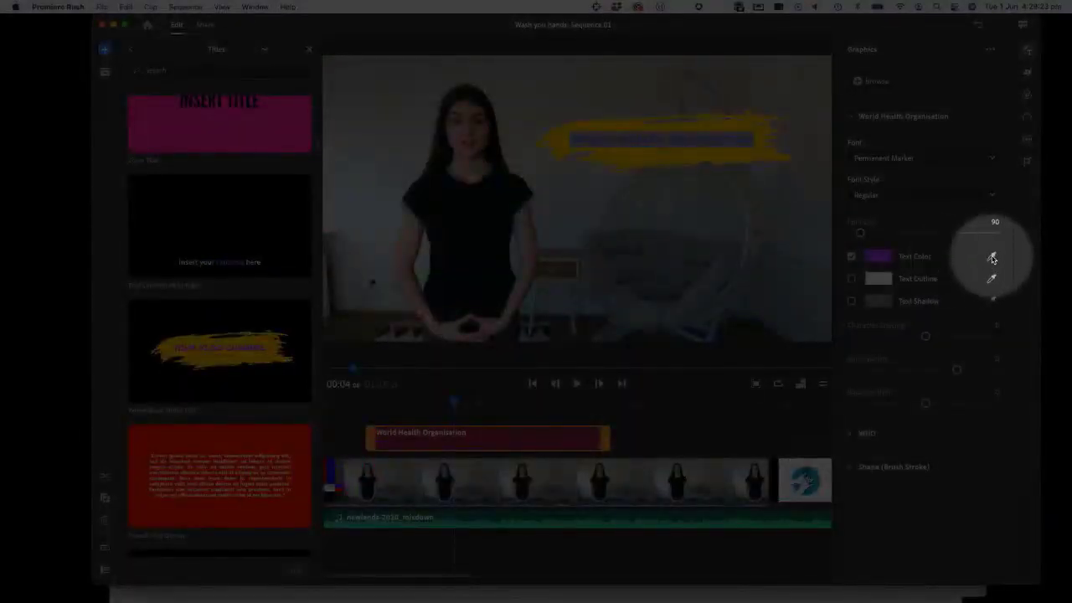
pyautogui.click(992, 256)
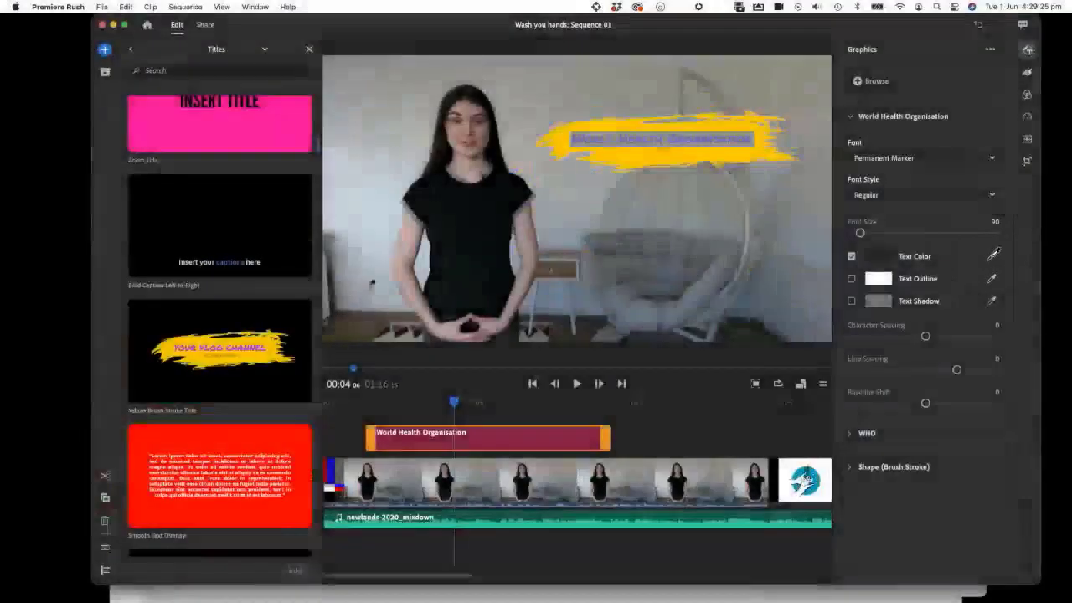
pyautogui.click(398, 322)
pyautogui.click(574, 157)
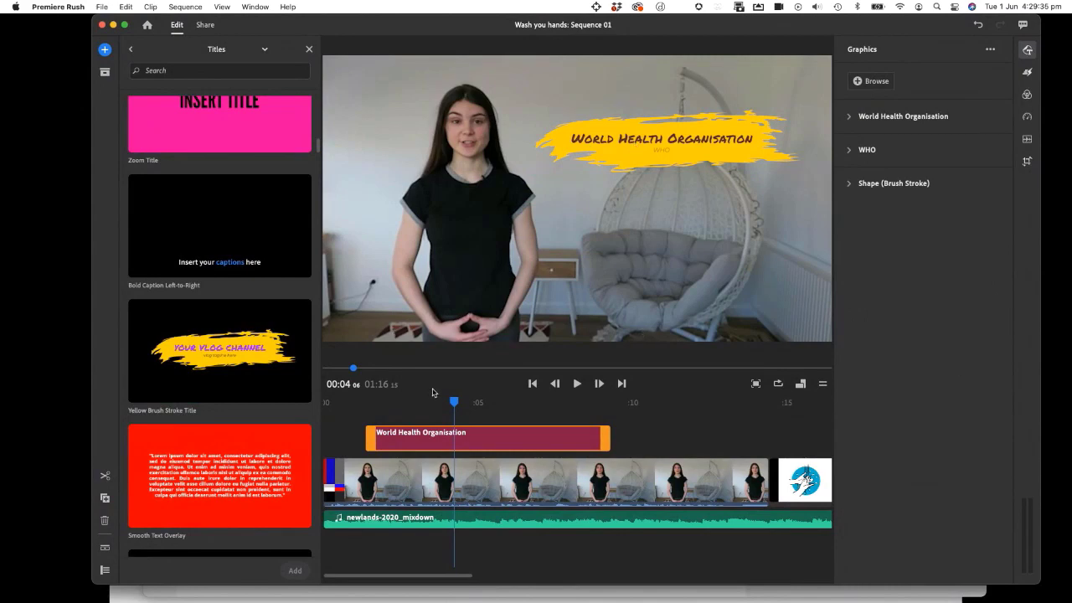
# Check the recoloured title at 00:04 21, then close the title templates and graphics settings to enlarge the preview
pyautogui.click(365, 402)
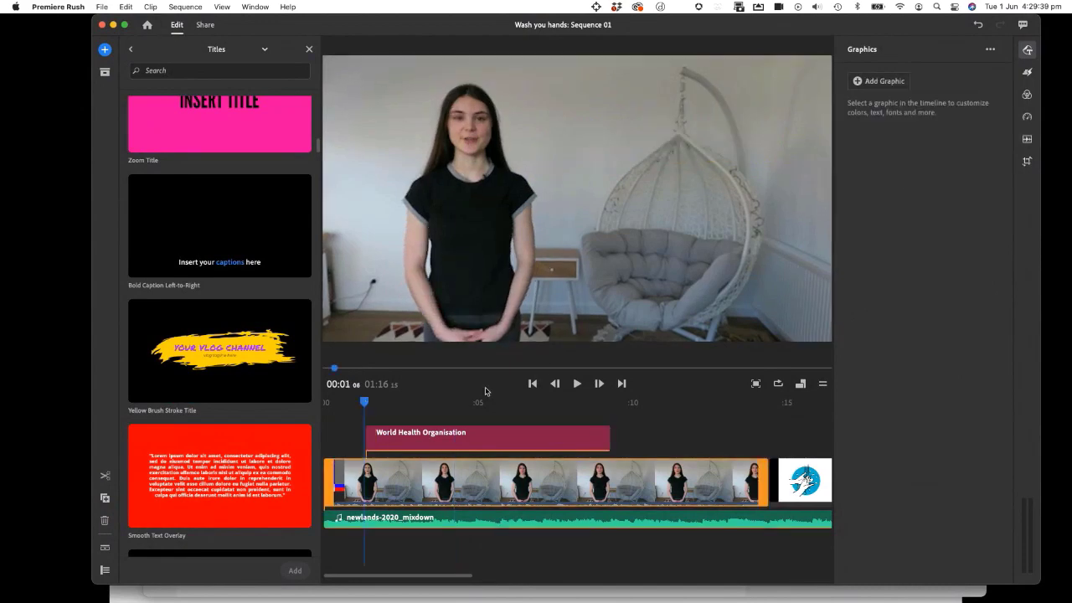
pyautogui.click(472, 436)
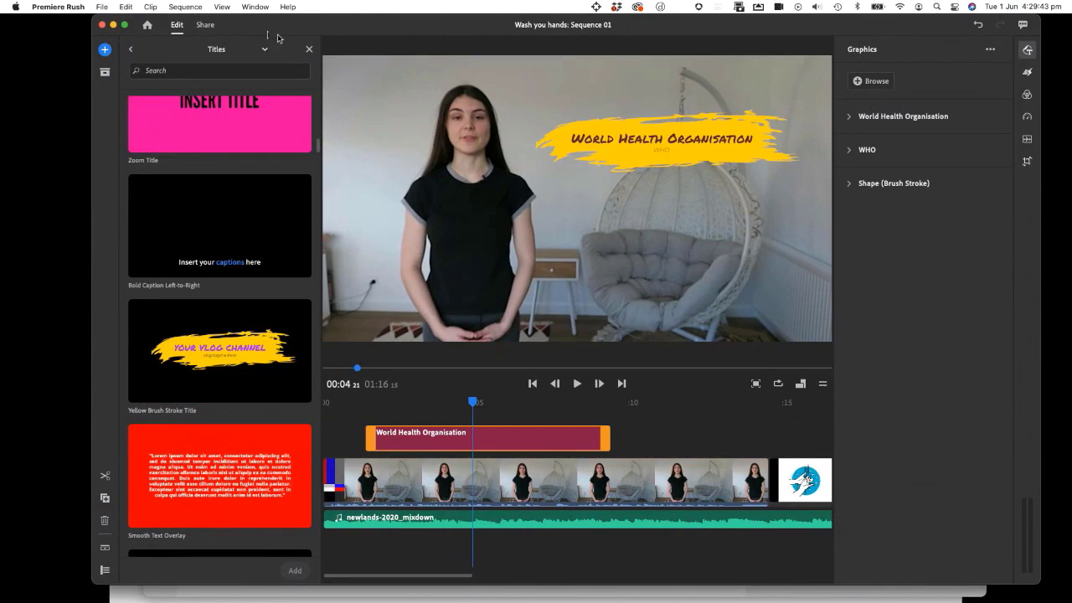
pyautogui.click(308, 51)
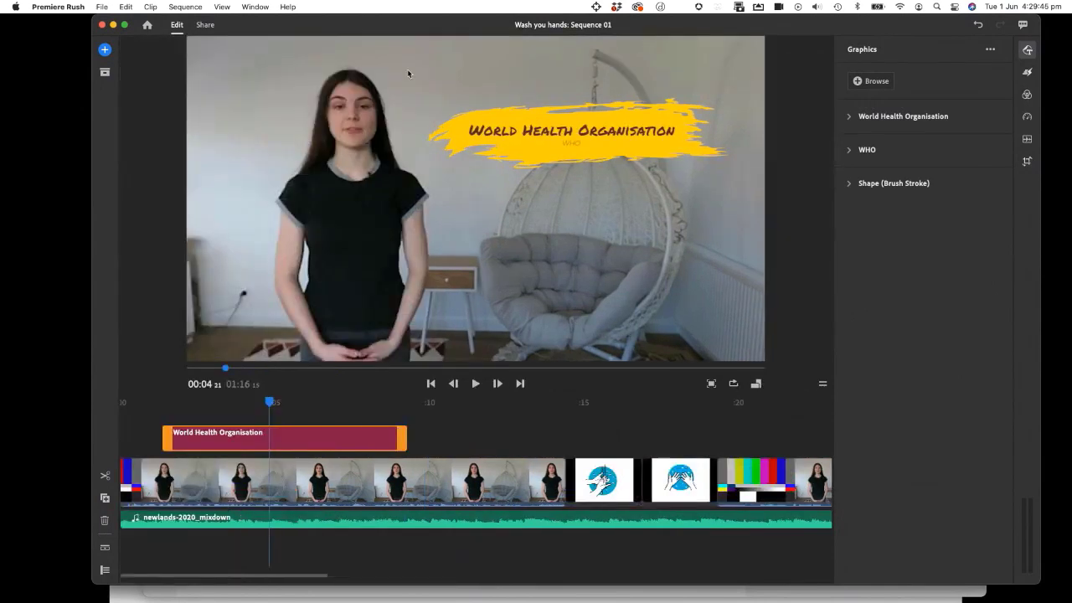
pyautogui.click(1028, 51)
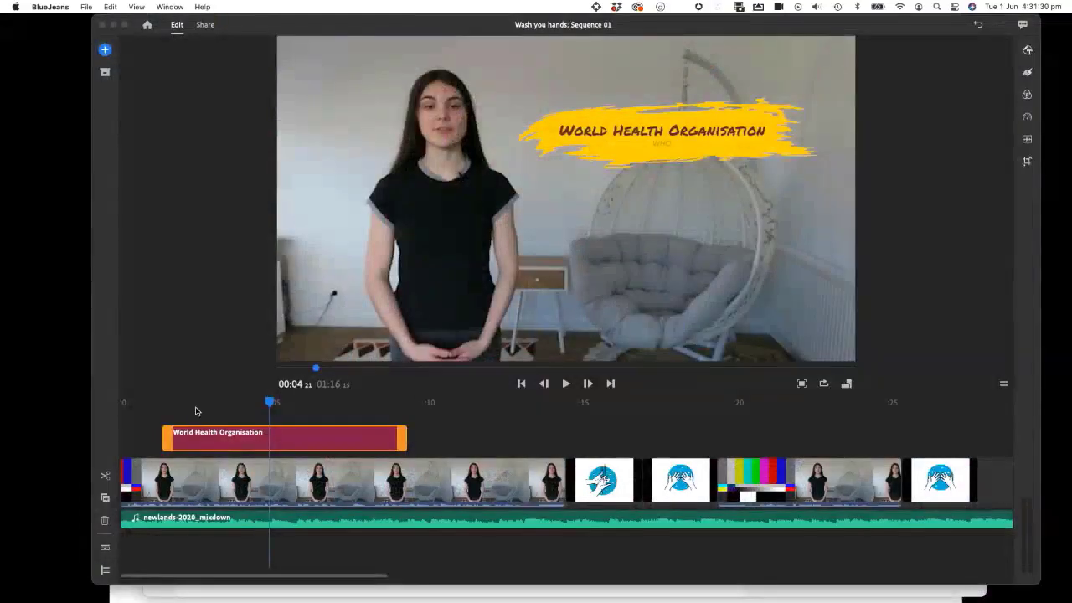
# Play the sequence from the start, stop at 00:05 15 and trim the title's end back to that point
pyautogui.click(191, 409)
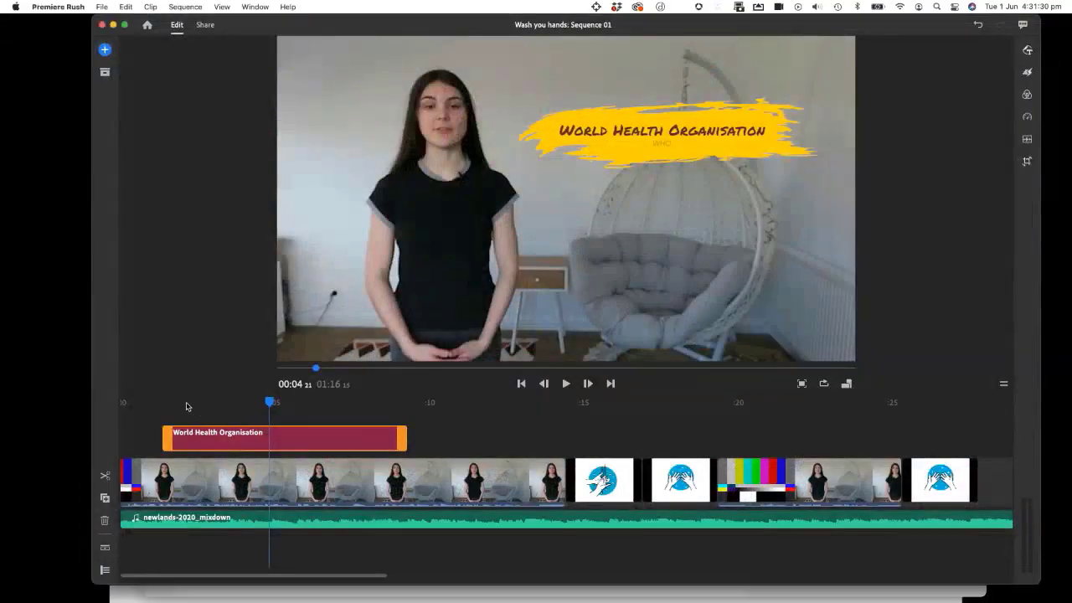
pyautogui.click(122, 404)
pyautogui.press('space')
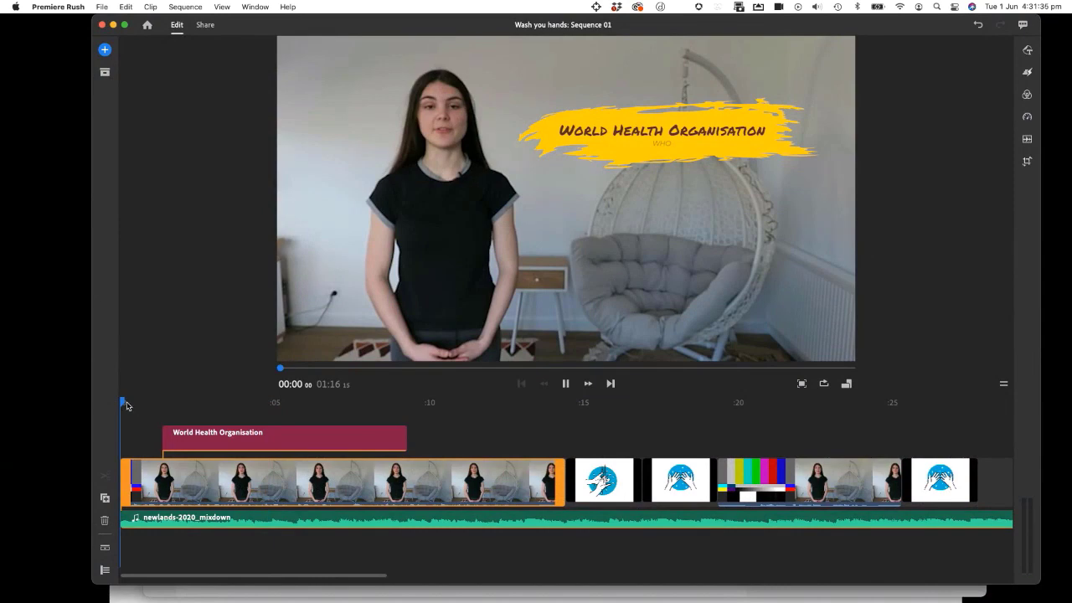
pyautogui.click(122, 403)
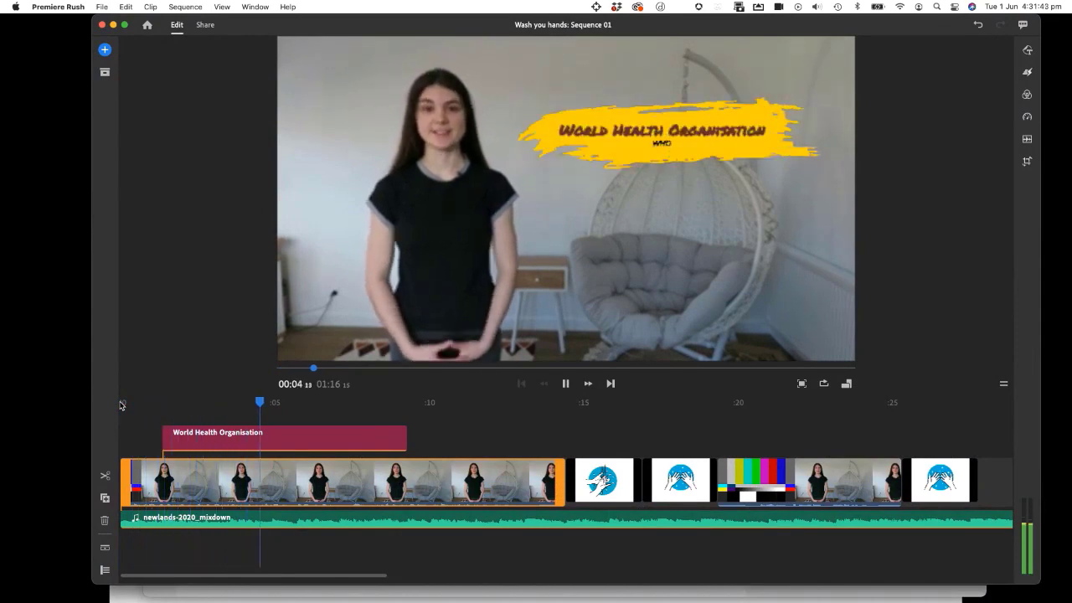
pyautogui.click(231, 442)
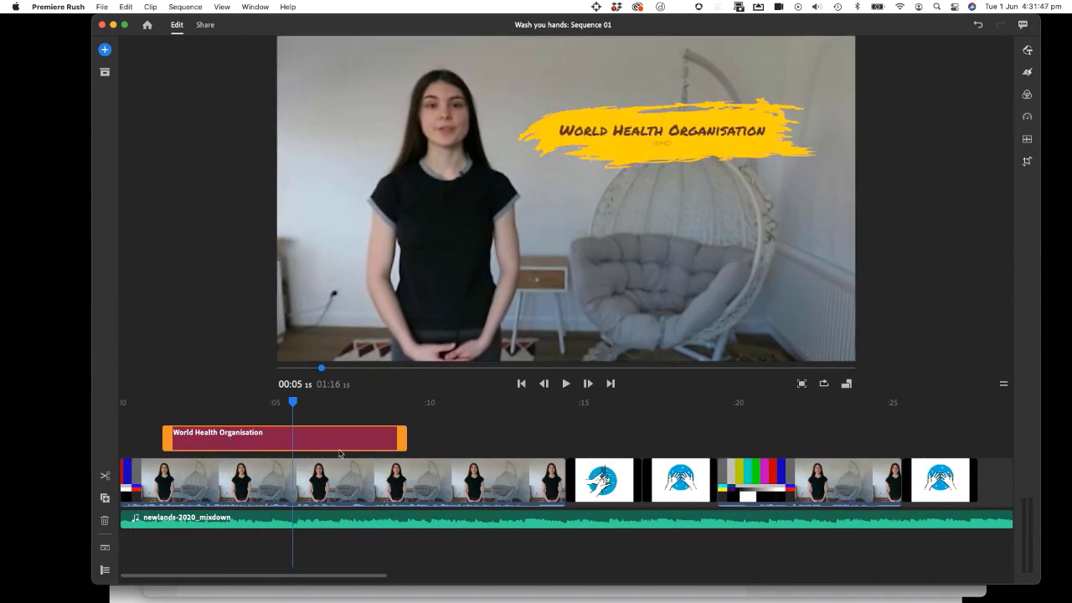
pyautogui.moveTo(403, 438); pyautogui.dragTo(291, 440)
# Play back the shortened title from its beginning and through its end to check its timing
pyautogui.click(262, 402)
pyautogui.press('space')
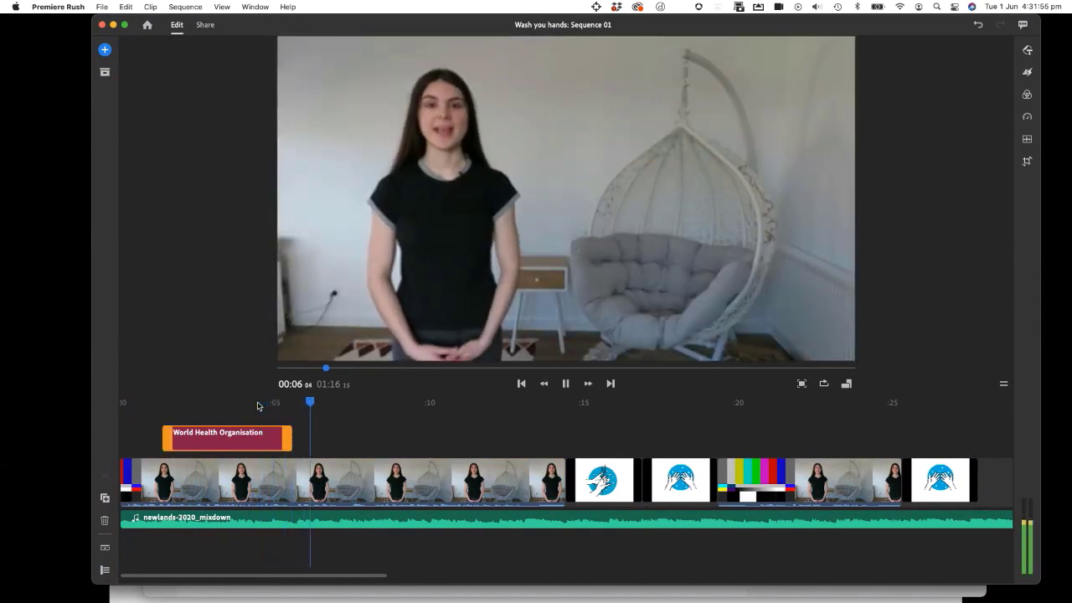
pyautogui.click(164, 405)
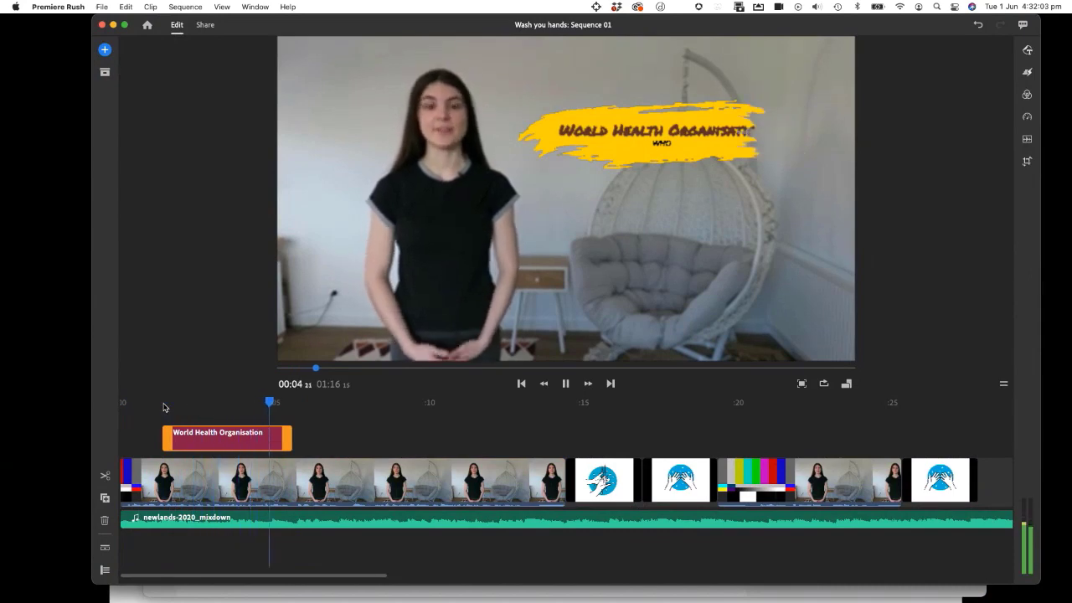
pyautogui.press('space')
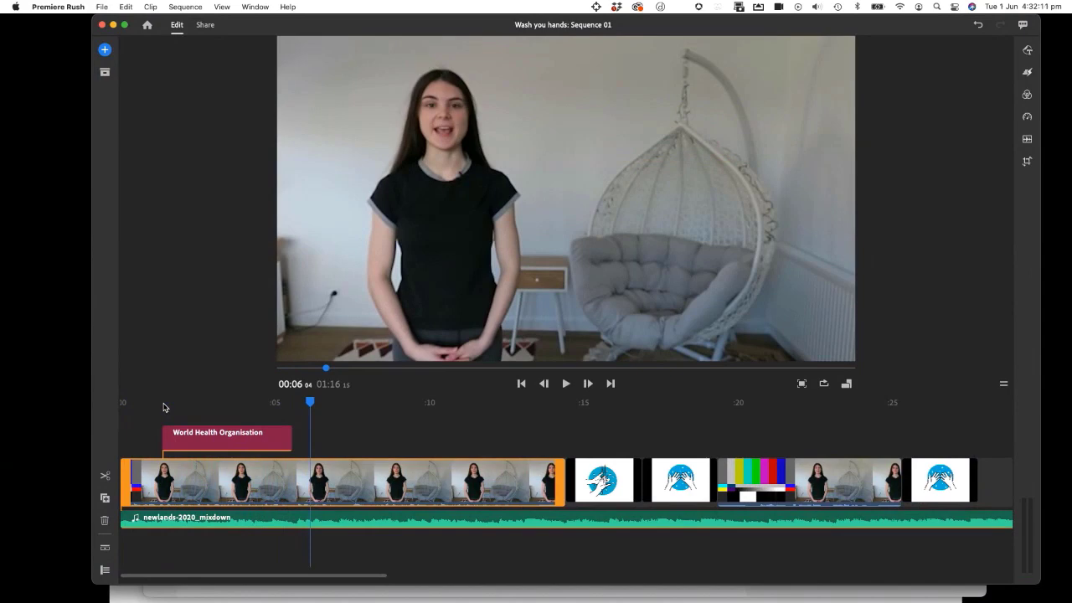
# Play the rest of the first presenter clip in passes after the title, pausing finally at 00:09 06
pyautogui.click(298, 402)
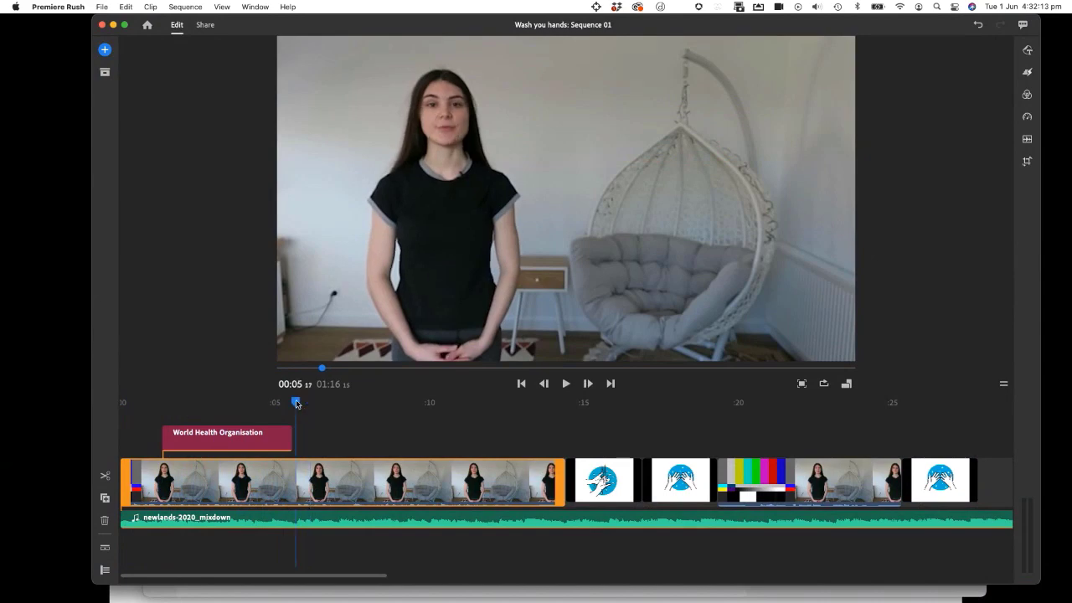
pyautogui.press('space')
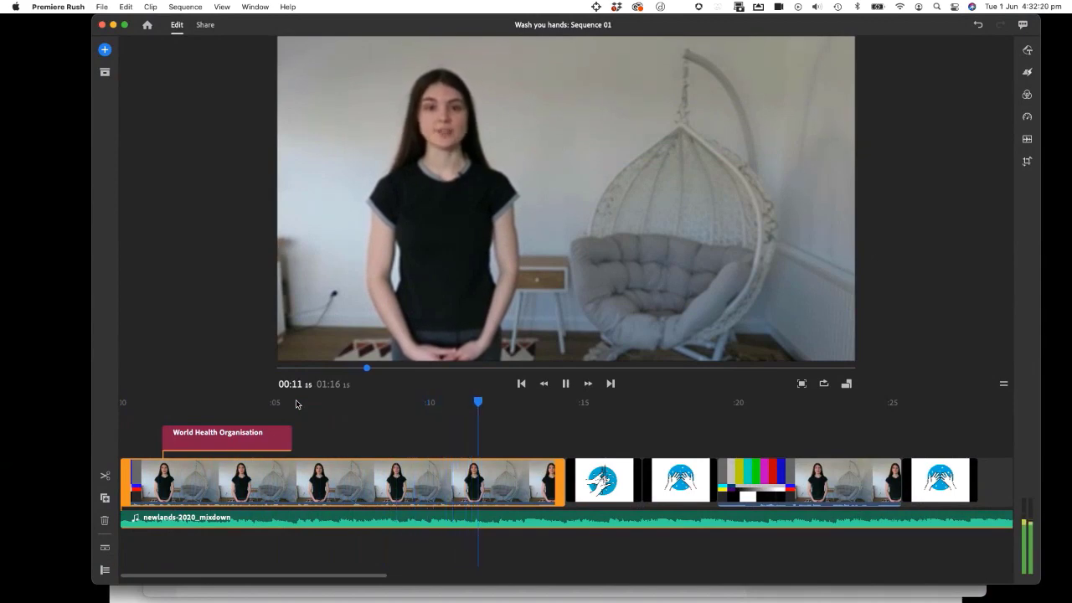
pyautogui.press('space')
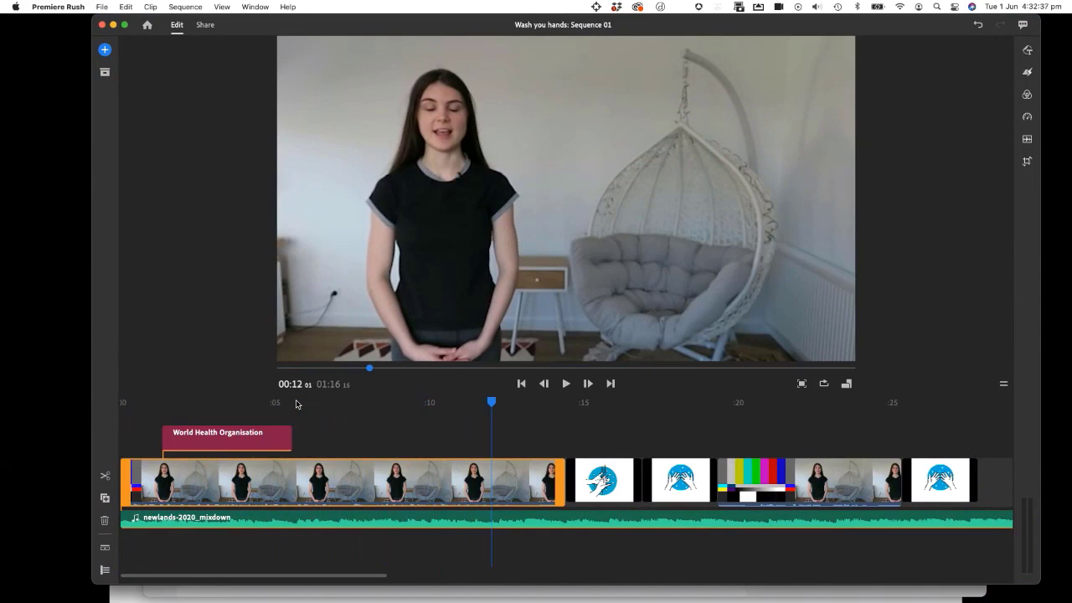
pyautogui.click(369, 403)
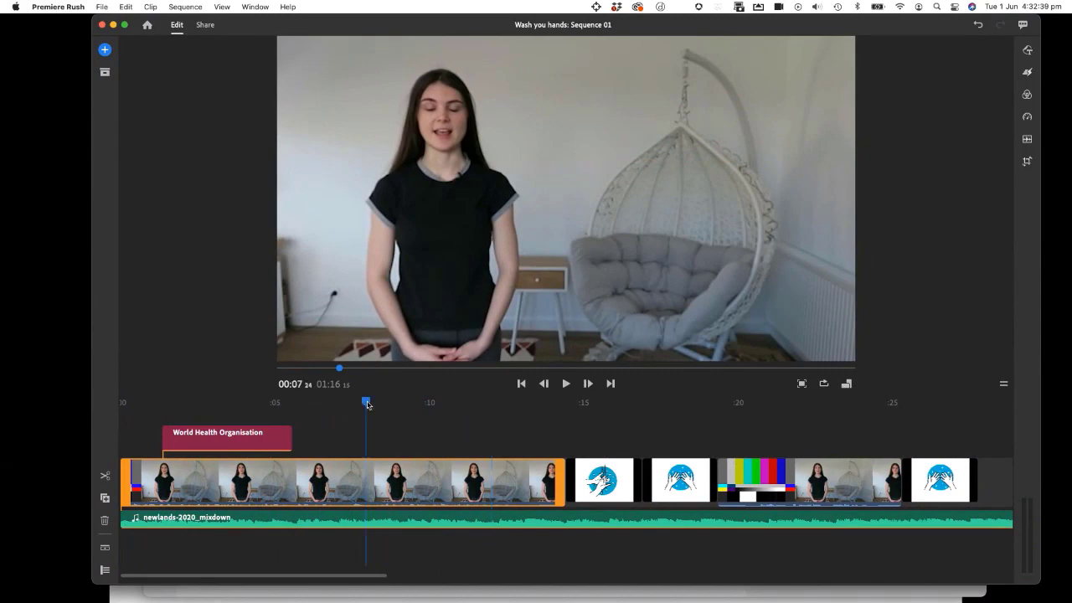
pyautogui.press('space')
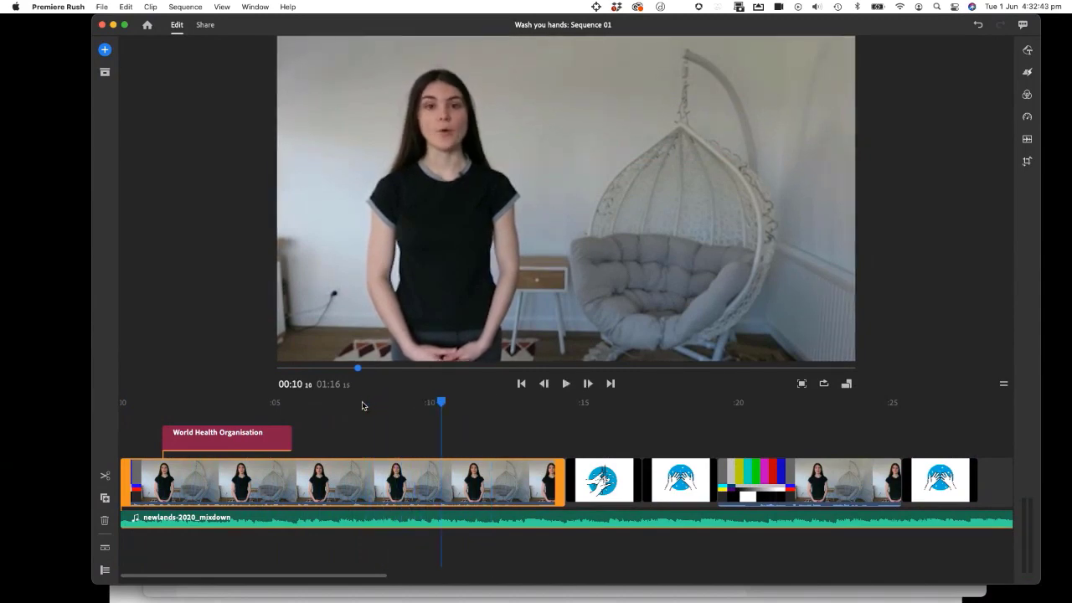
pyautogui.click(362, 403)
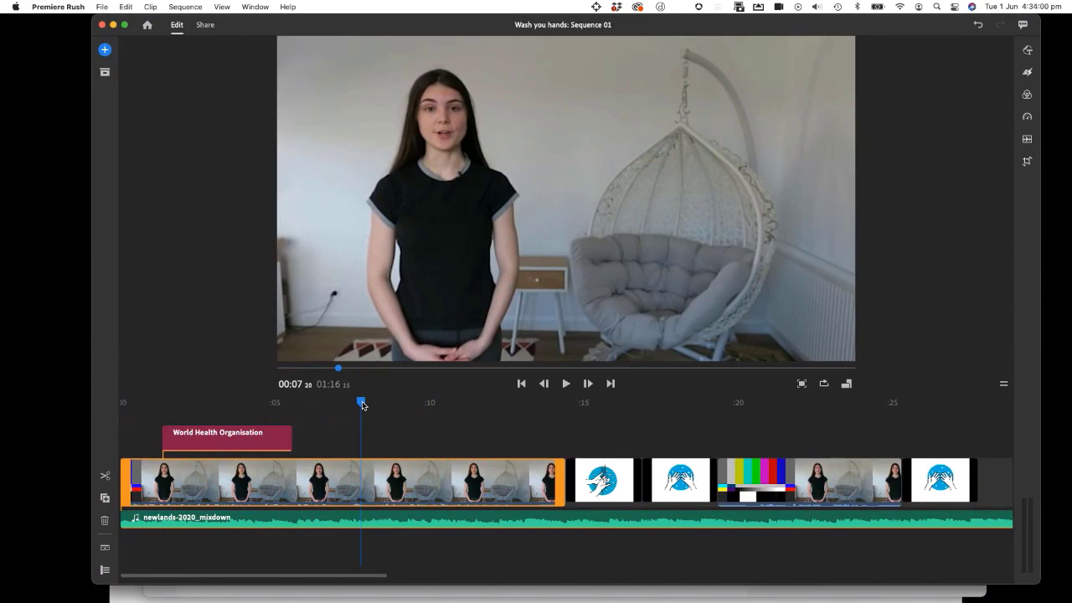
pyautogui.moveTo(360, 403); pyautogui.dragTo(328, 403)
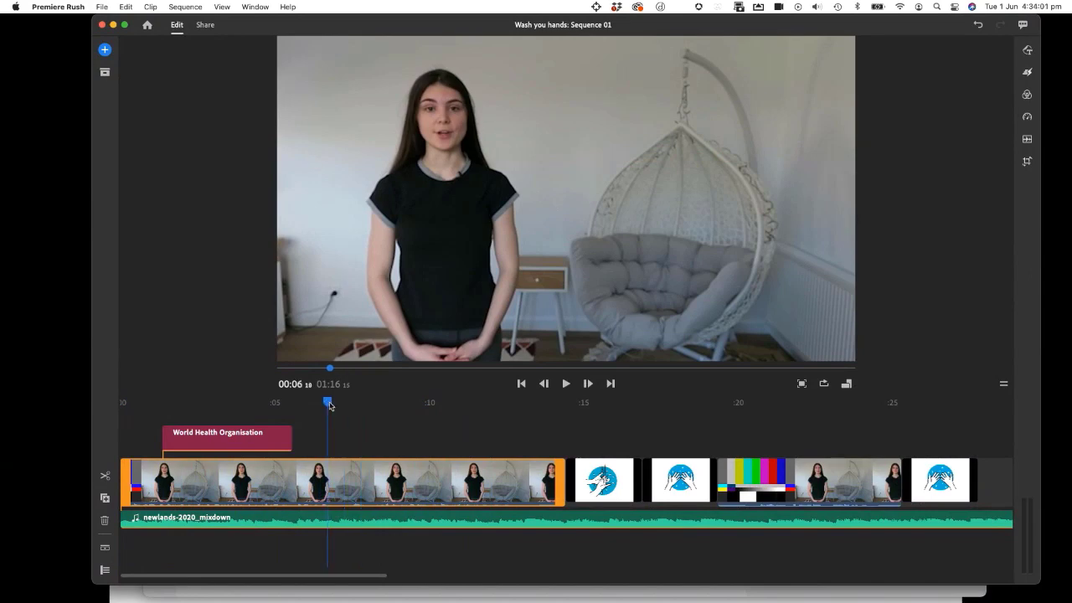
pyautogui.press('space')
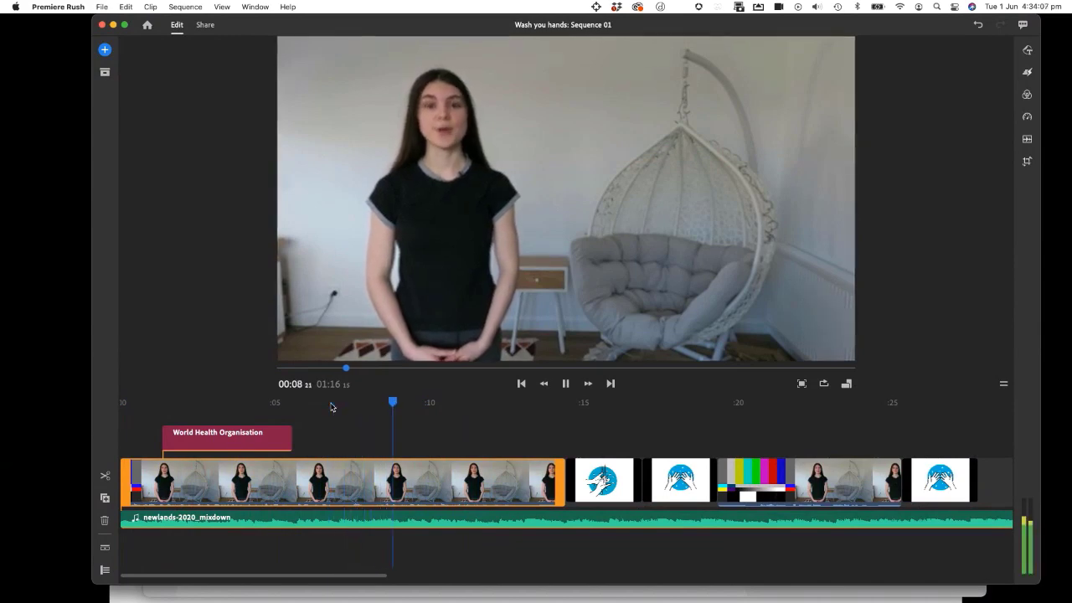
pyautogui.press('space')
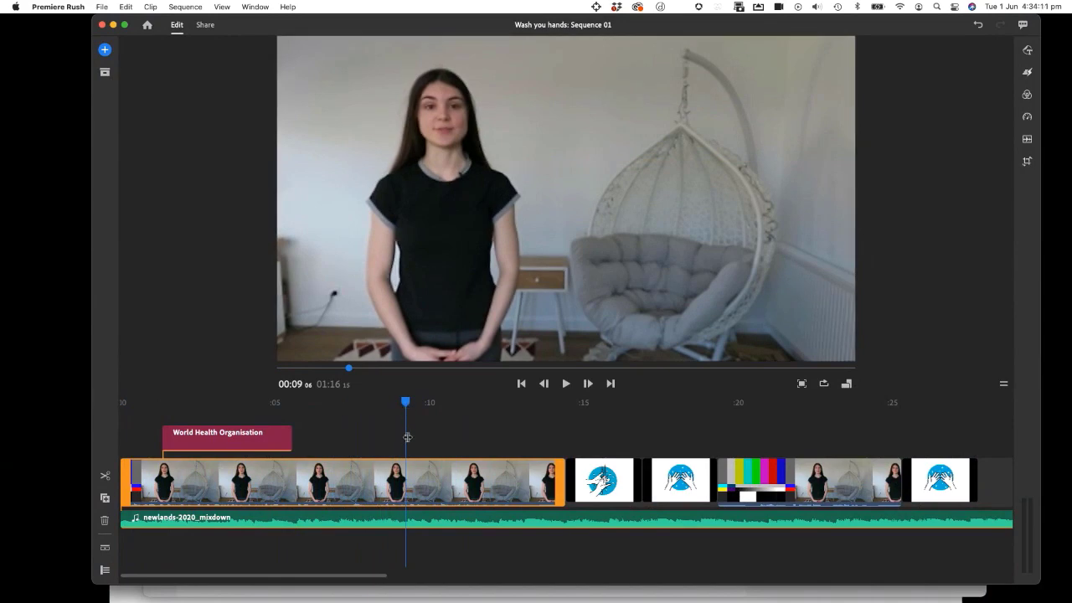
# Move the rinsing-hands image off the main track to above the first presenter clip at 00:09 06, and play the lead-in
pyautogui.moveTo(601, 484); pyautogui.dragTo(430, 450)
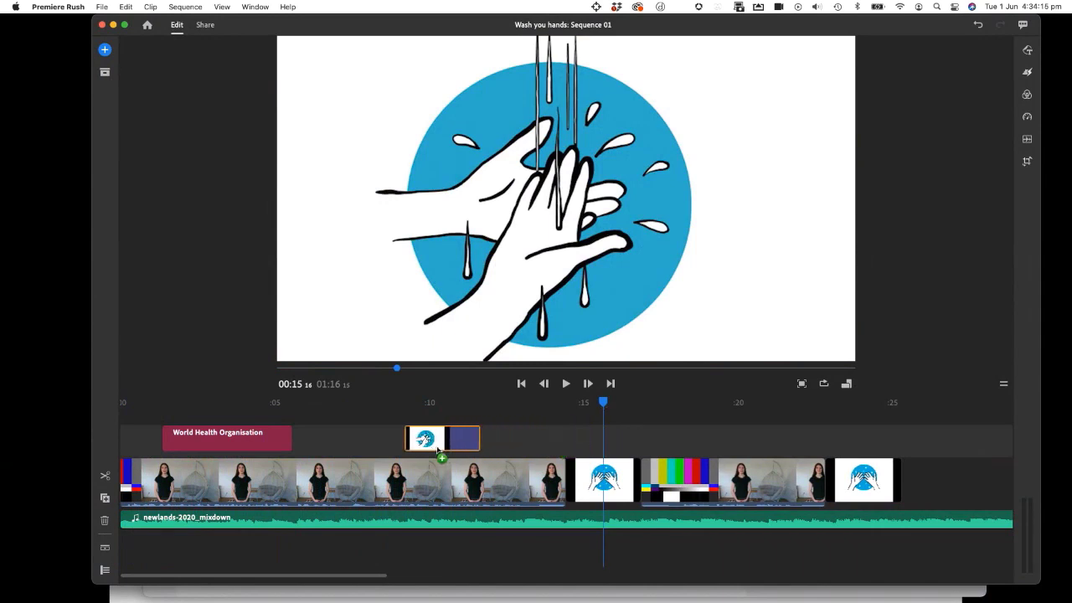
pyautogui.click(441, 401)
pyautogui.moveTo(440, 402); pyautogui.dragTo(372, 400)
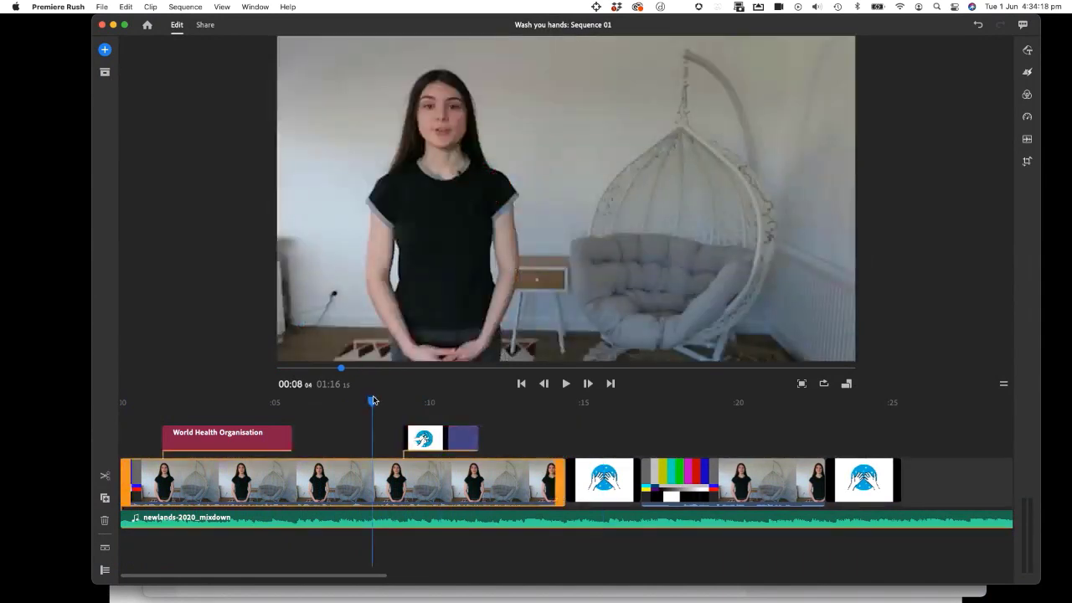
pyautogui.press('space')
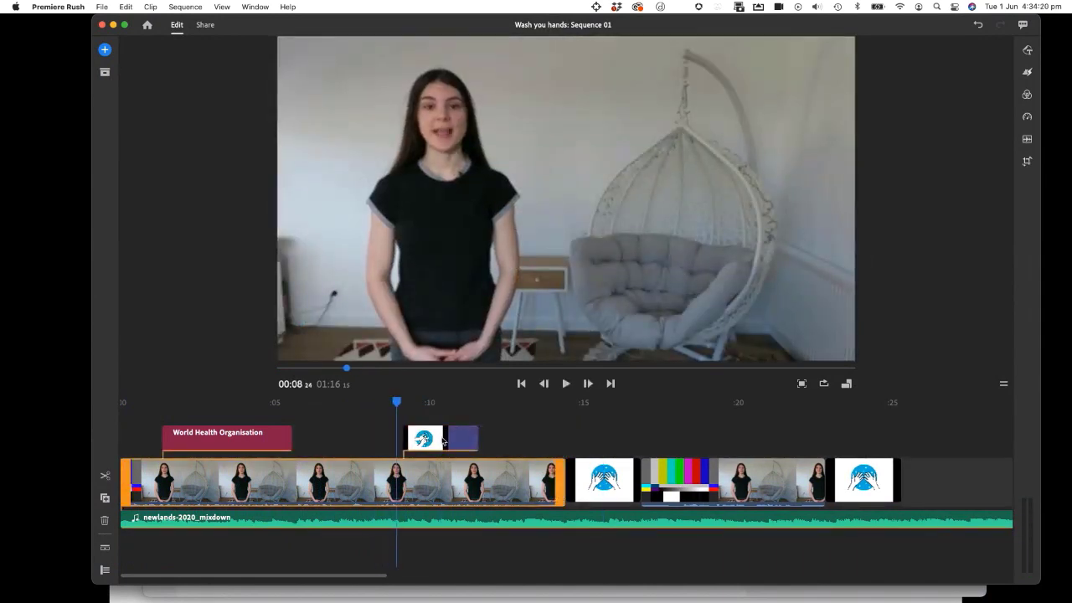
# Shift the rinsing-hands image slightly earlier so it starts just before 00:09, and play from about 00:08 to check its timing
pyautogui.moveTo(417, 438); pyautogui.dragTo(401, 438)
pyautogui.click(372, 403)
pyautogui.press('space')
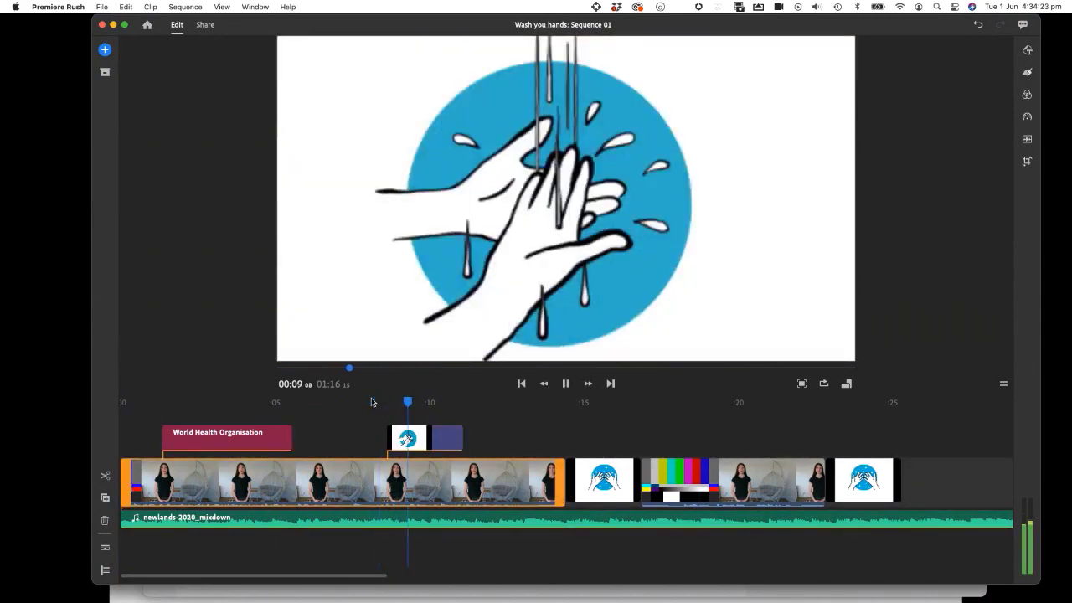
pyautogui.press('space')
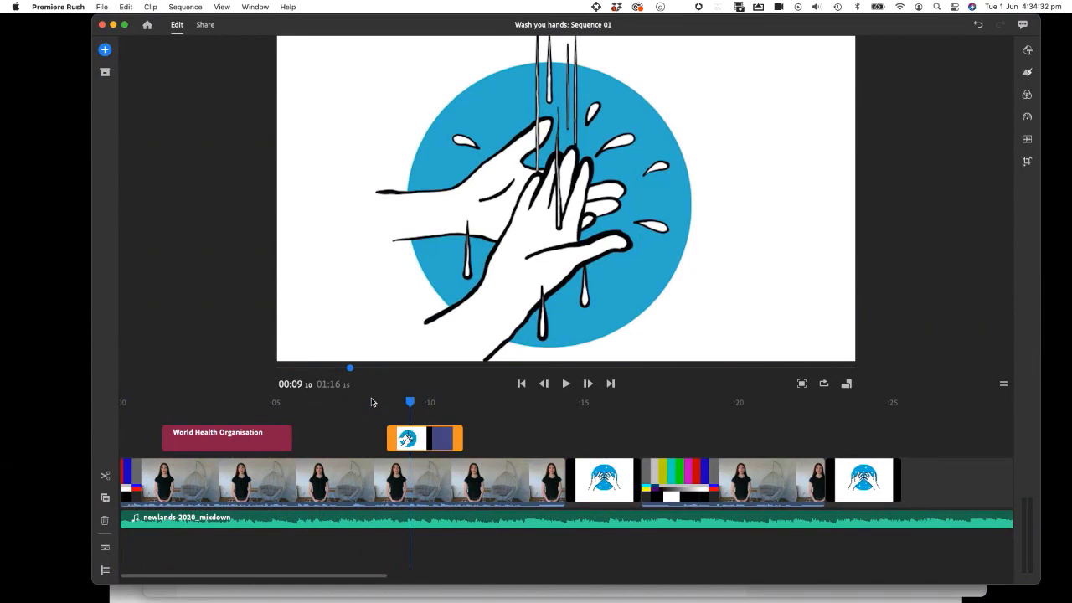
# Scale the rinsing-hands image down to 88 and place it beside the presenter at horizontal 917, vertical 282
pyautogui.click(553, 303)
pyautogui.moveTo(279, 197); pyautogui.dragTo(411, 198)
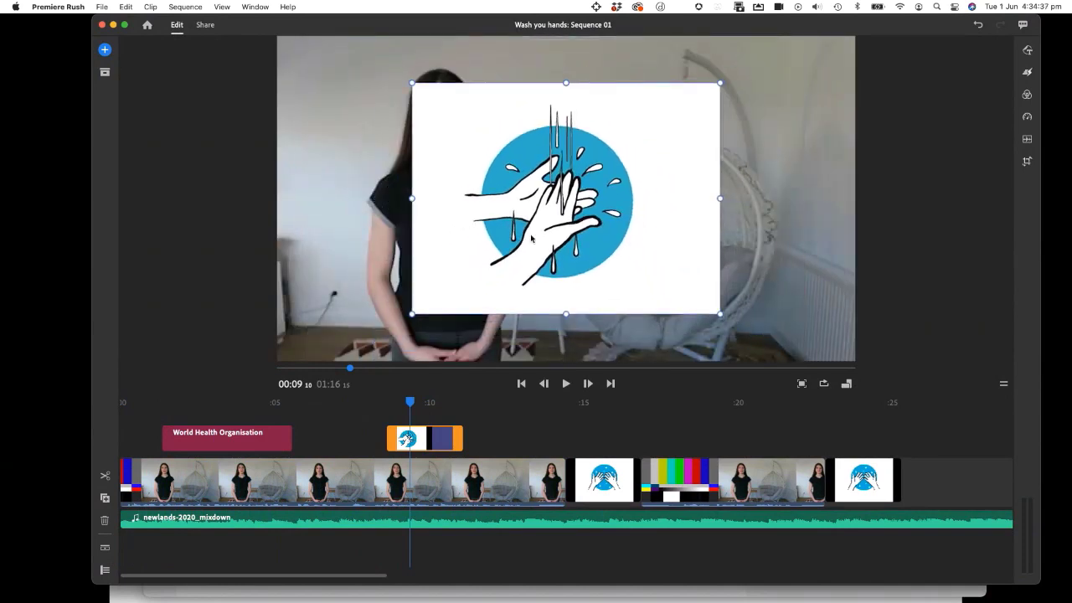
pyautogui.moveTo(531, 238); pyautogui.dragTo(656, 203)
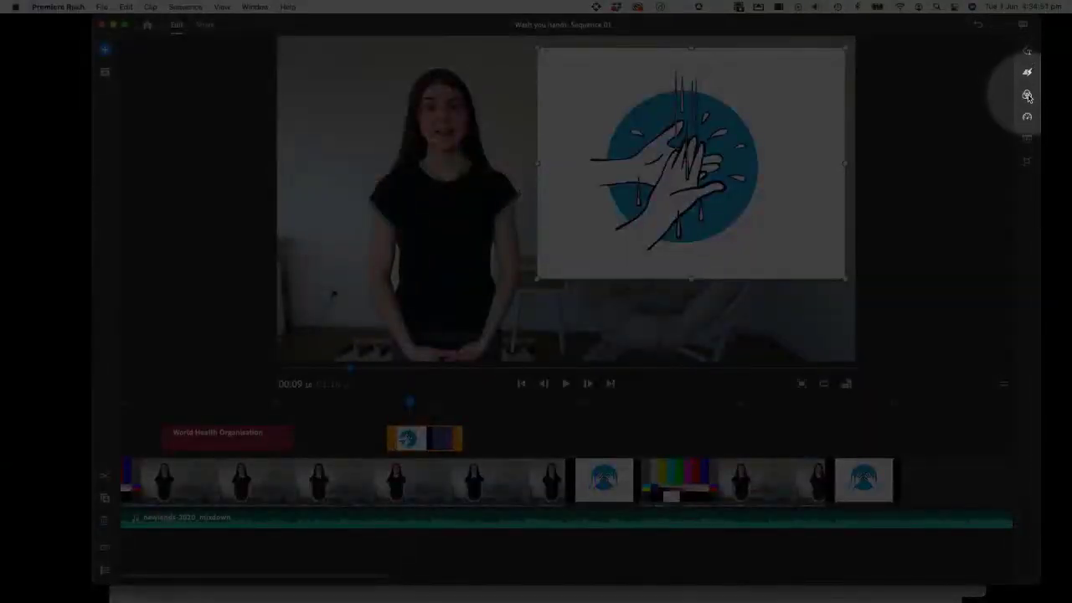
# Crop the rinsing-hands image 6.7% top, 9.1% bottom, 15.0% left and 22.8% right, and reposition it at horizontal 937, vertical 329
pyautogui.click(1026, 163)
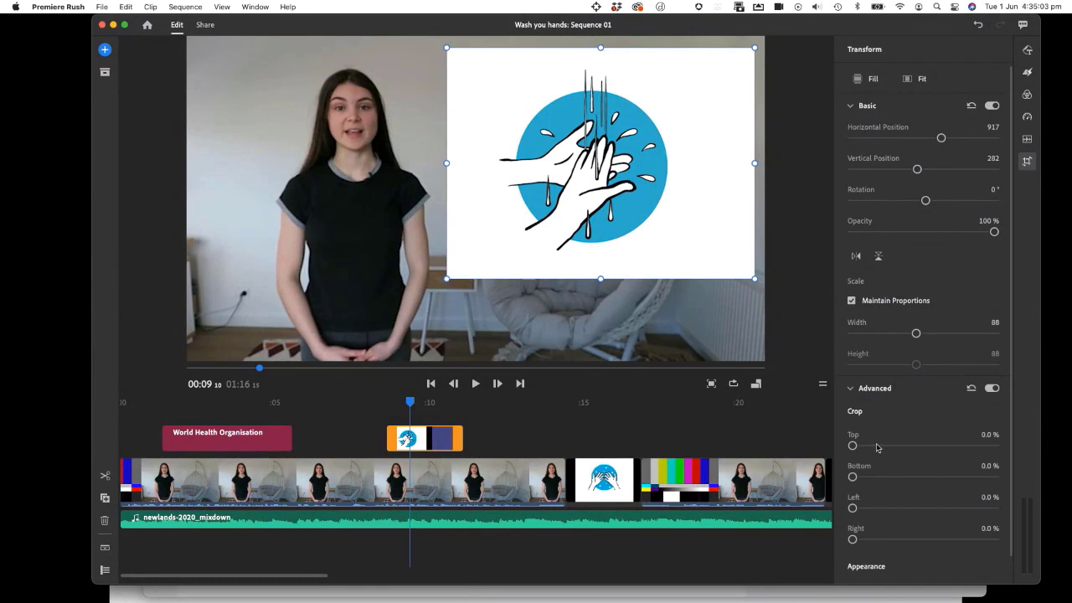
pyautogui.moveTo(852, 445); pyautogui.dragTo(884, 540)
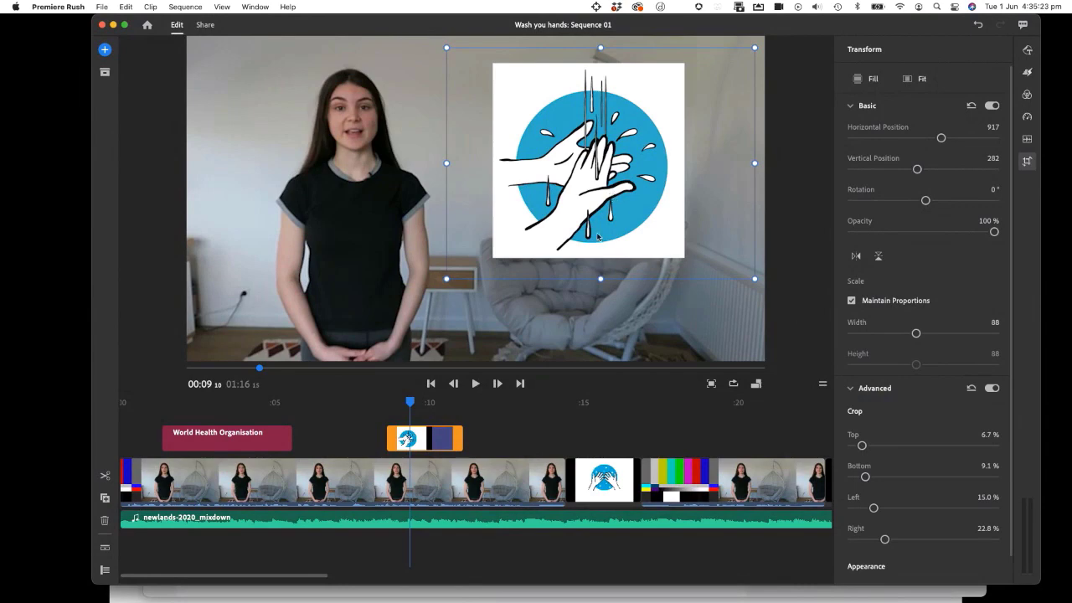
pyautogui.moveTo(591, 225); pyautogui.dragTo(603, 245)
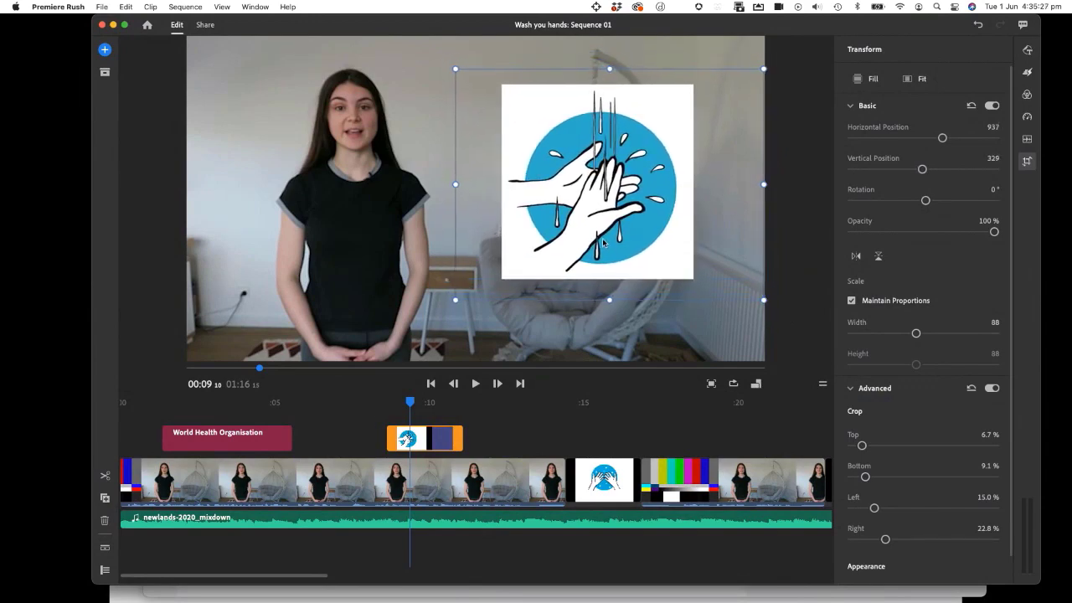
# Play from 00:08 to 00:12 23, extend the rinsing-hands image's end to that point, and play its opening again
pyautogui.click(368, 402)
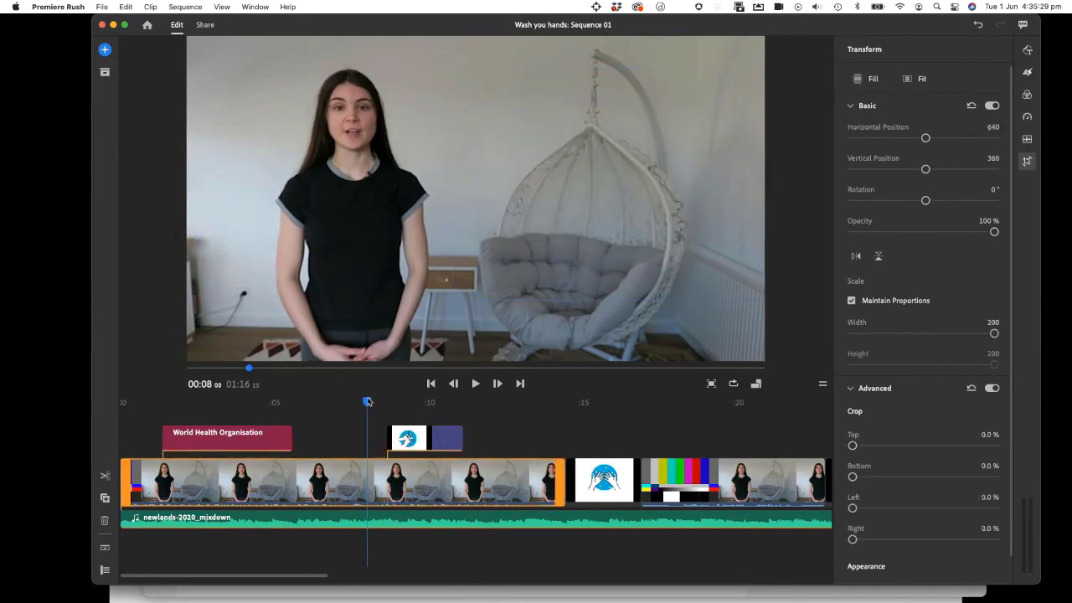
pyautogui.press('space')
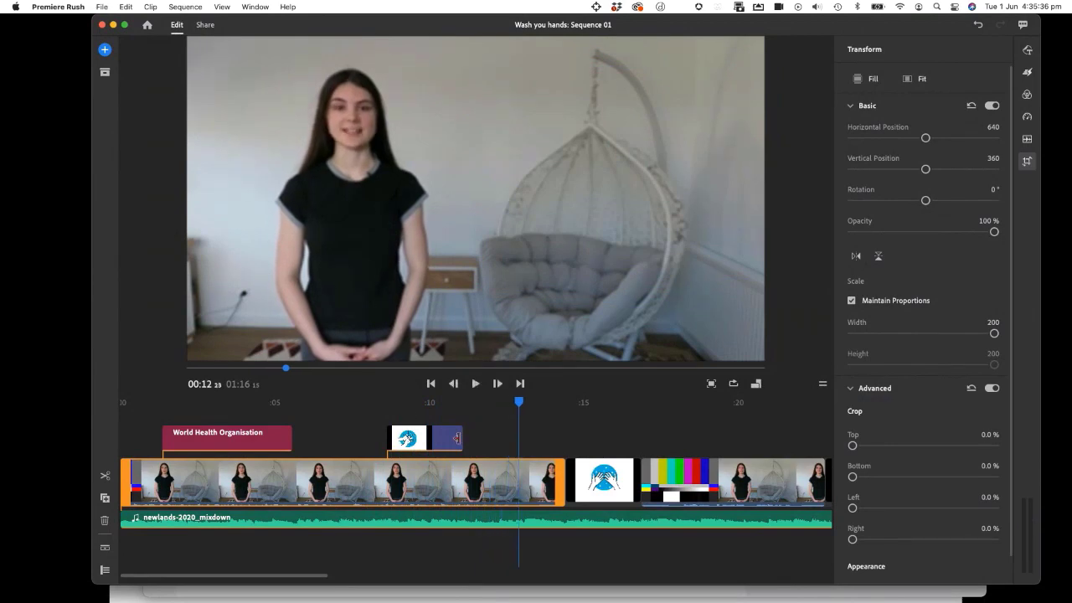
pyautogui.moveTo(461, 438); pyautogui.dragTo(514, 438)
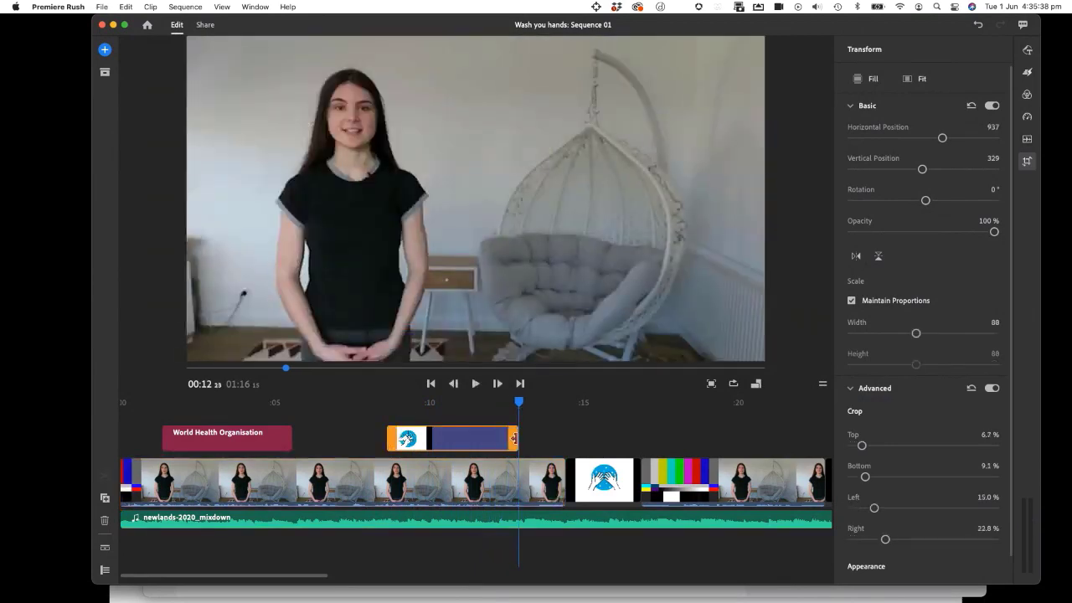
pyautogui.click(376, 403)
pyautogui.press('space')
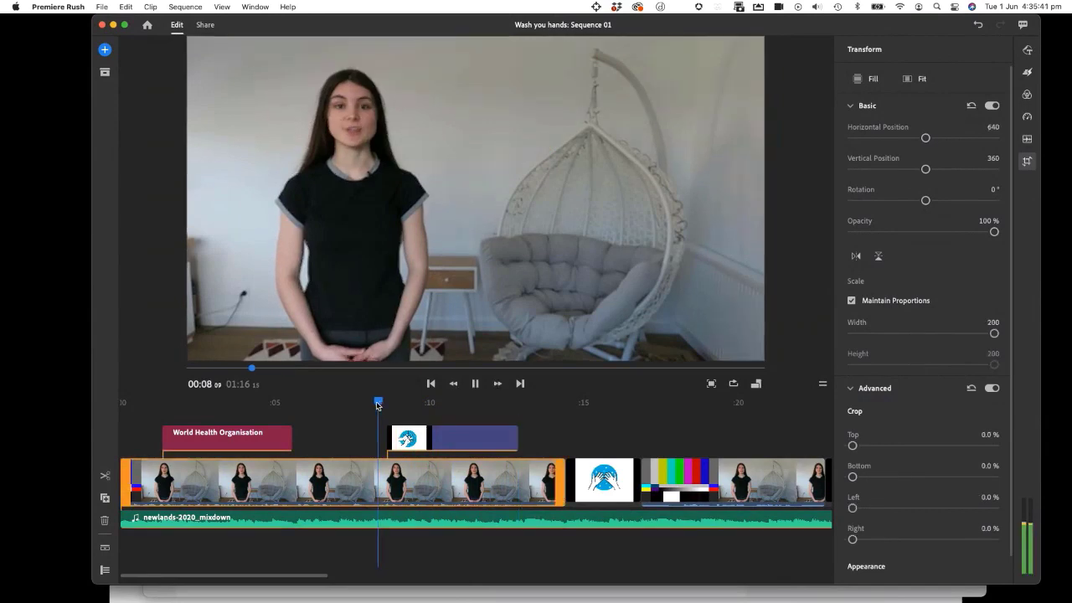
pyautogui.press('space')
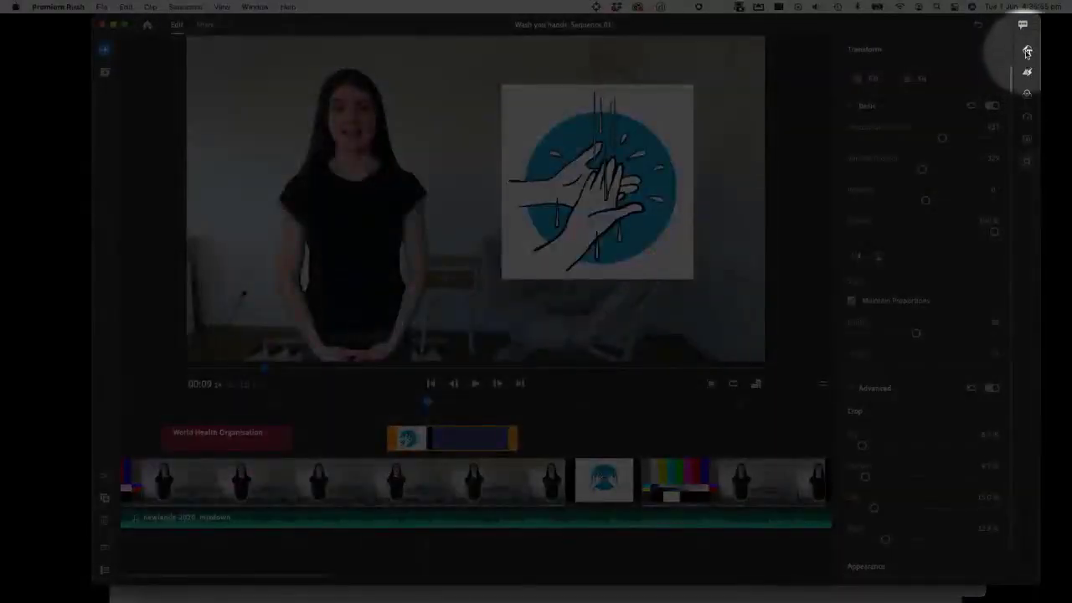
# Apply the Wipe Right transition to the rinsing-hands image and play its entrance
pyautogui.click(1027, 74)
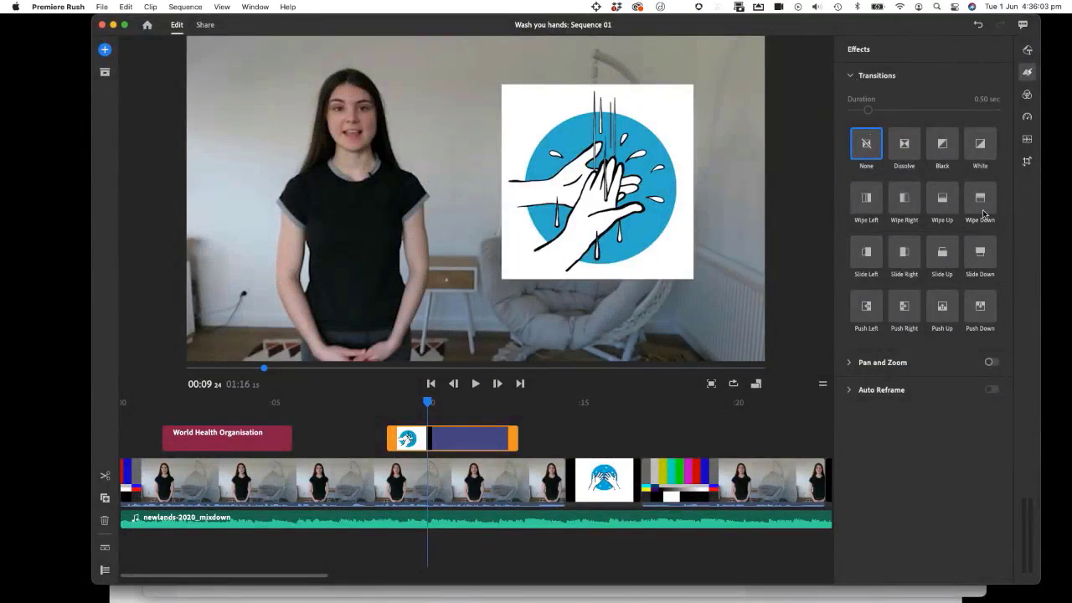
pyautogui.click(903, 201)
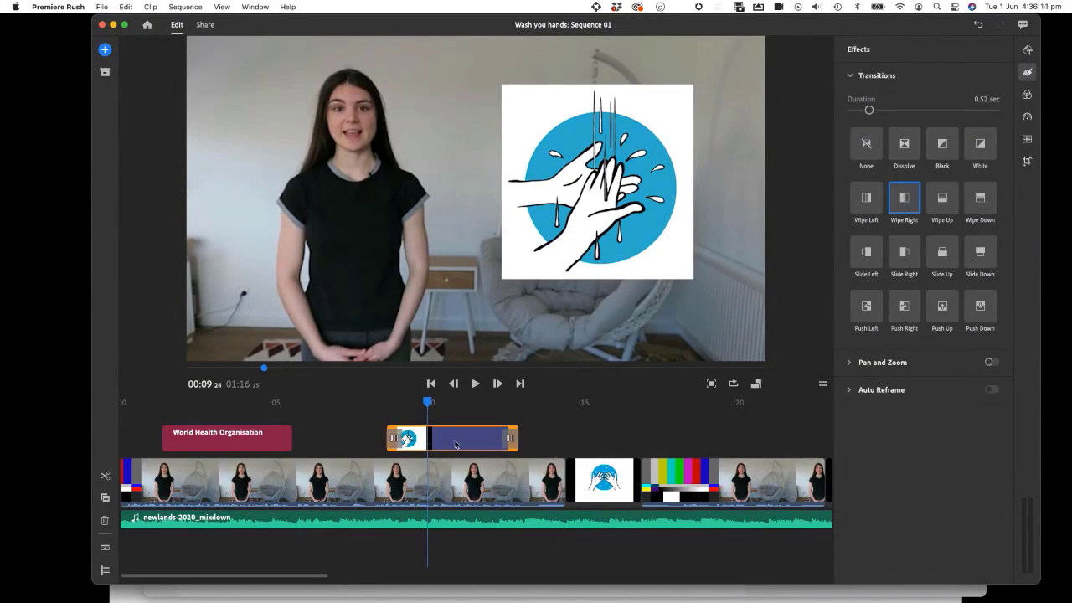
pyautogui.click(375, 404)
pyautogui.press('space')
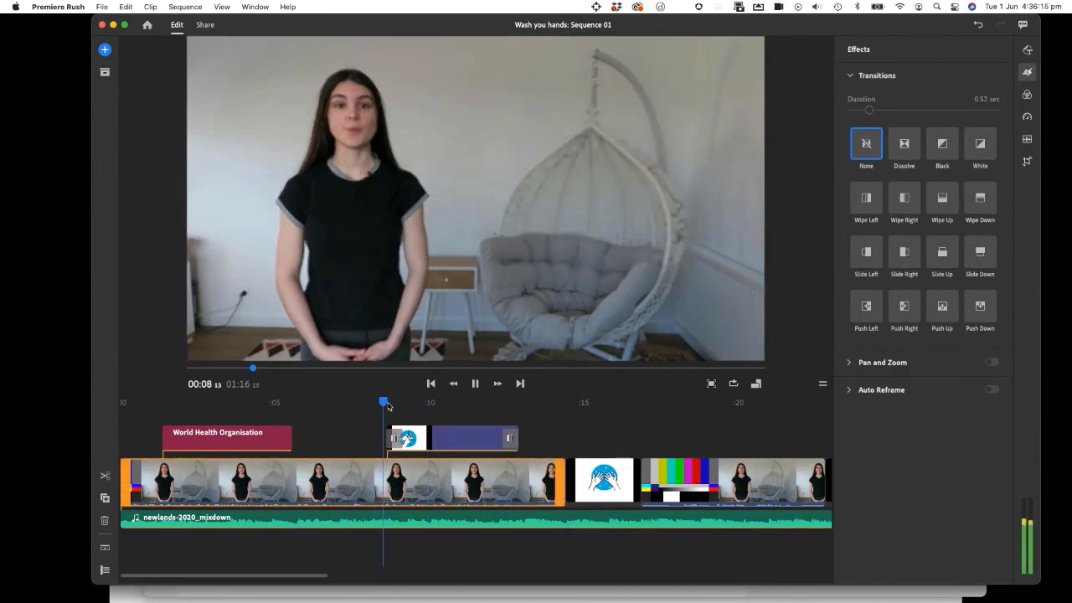
pyautogui.press('space')
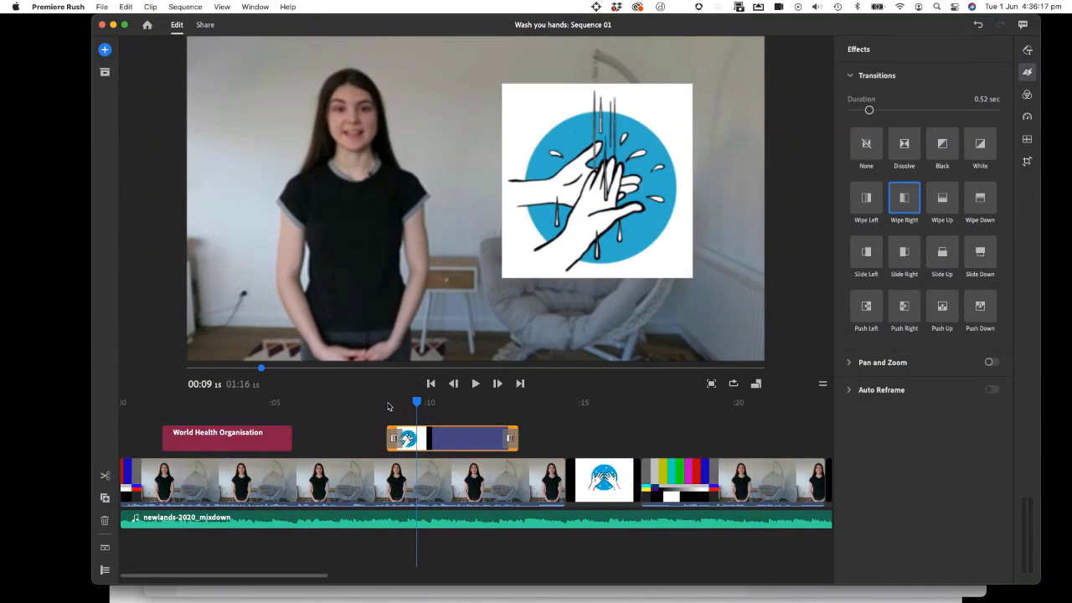
# Lengthen the image's opening wipe to 0.96 sec, preview it, and undo the wipe transitions
pyautogui.moveTo(400, 437); pyautogui.dragTo(412, 436)
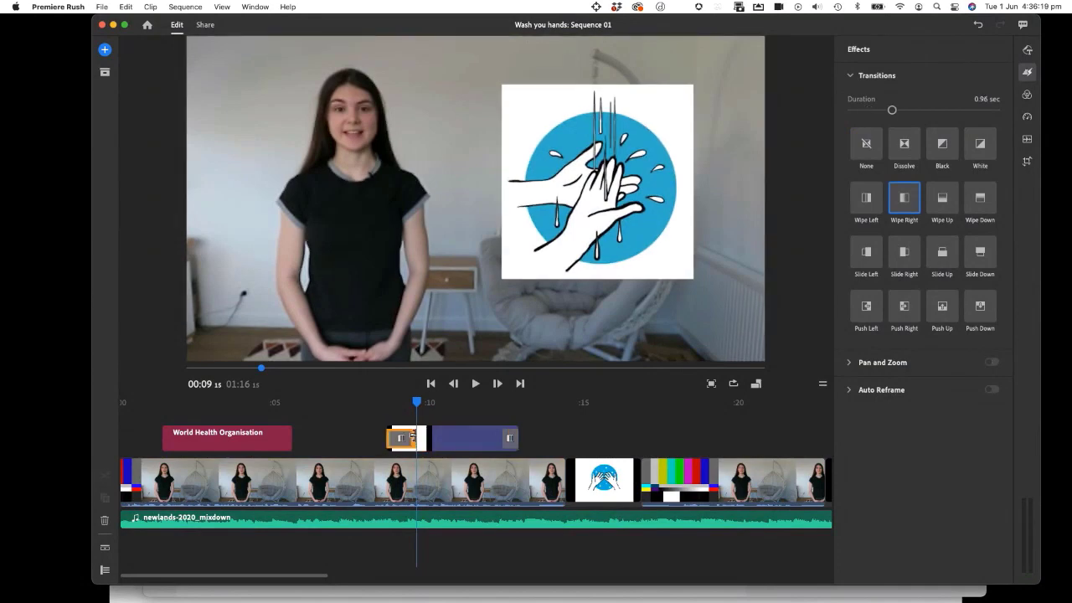
pyautogui.click(382, 402)
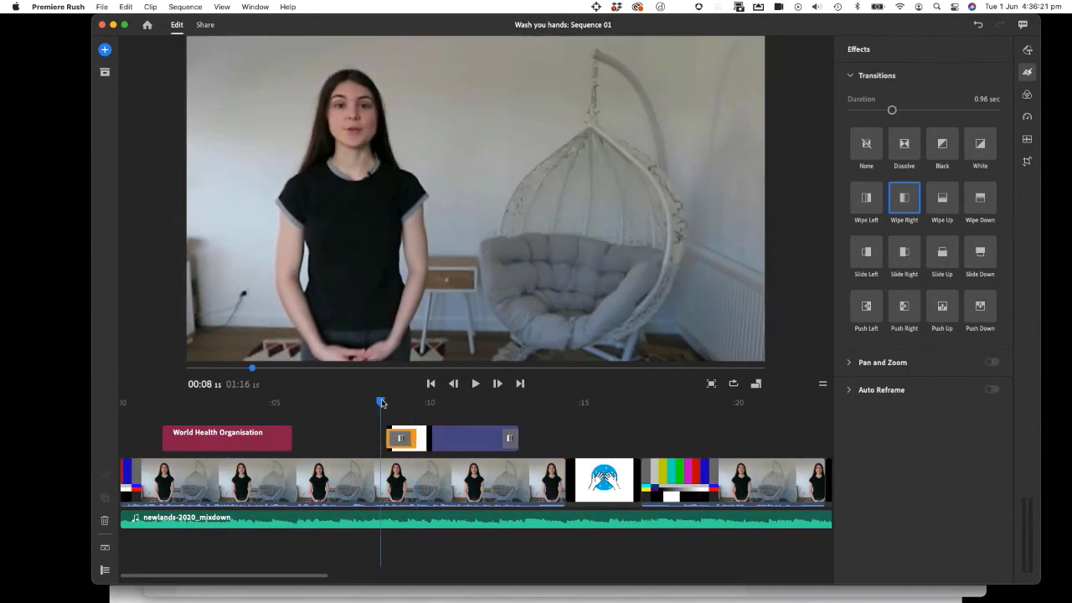
pyautogui.press('space')
pyautogui.press('space')
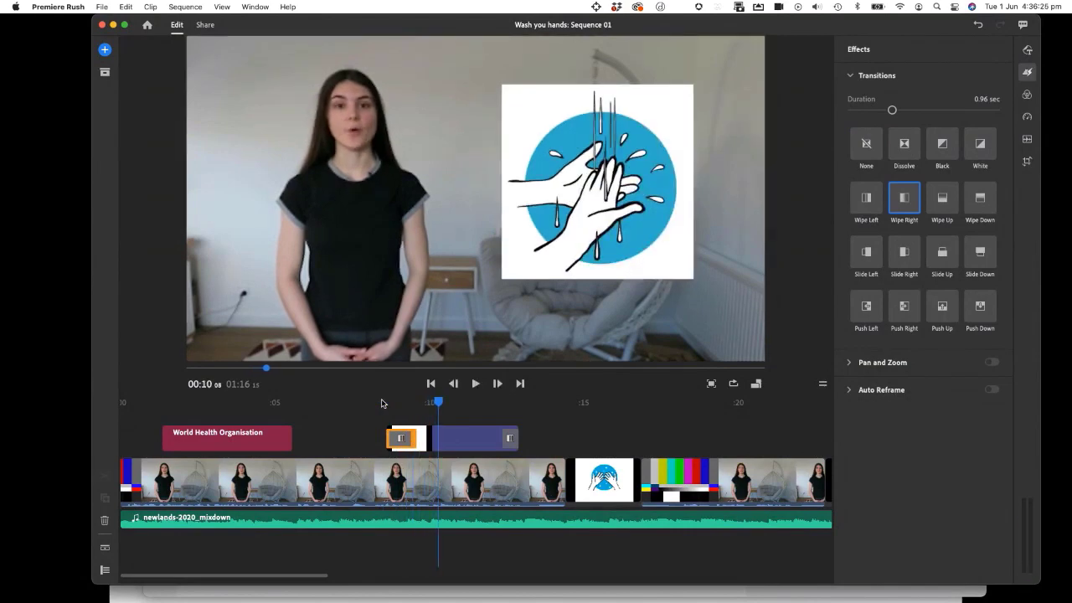
pyautogui.press('super+z')
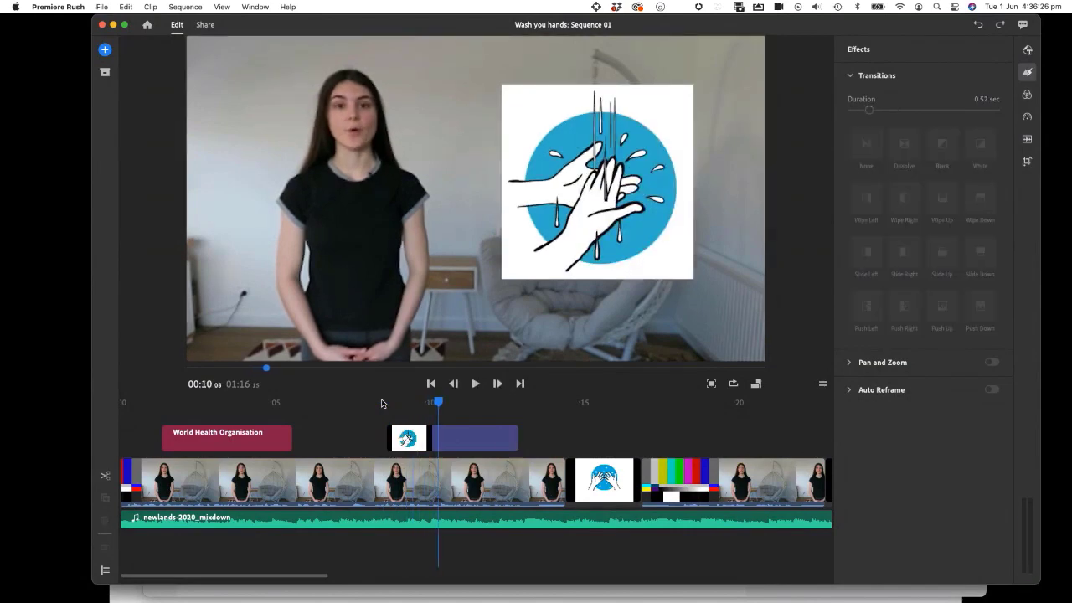
# Apply the Dissolve transition to the rinsing-hands image and play it through its fade-in and fade-out
pyautogui.click(479, 438)
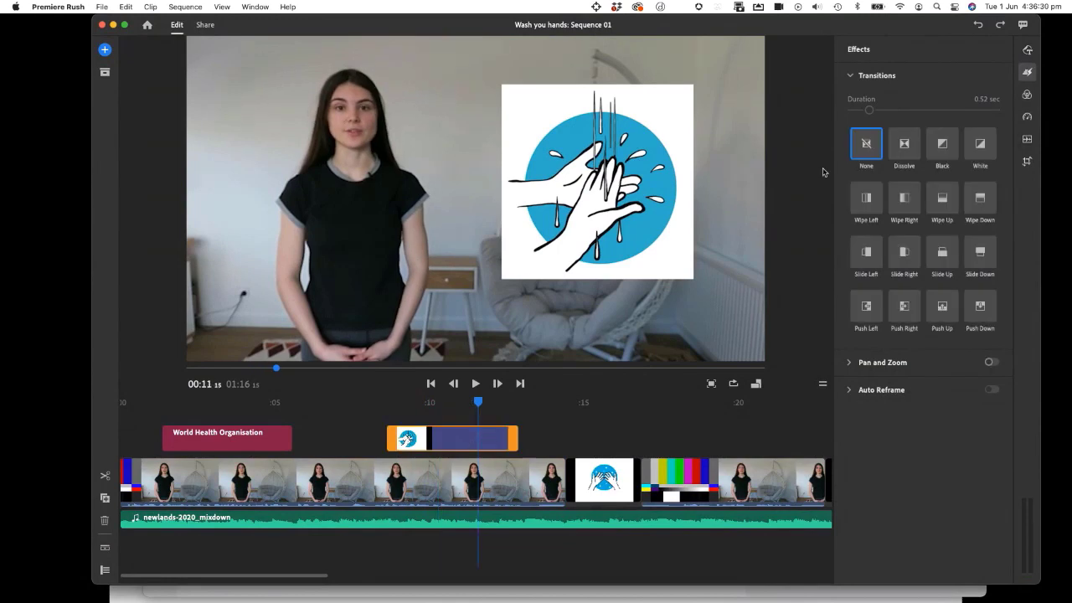
pyautogui.click(903, 150)
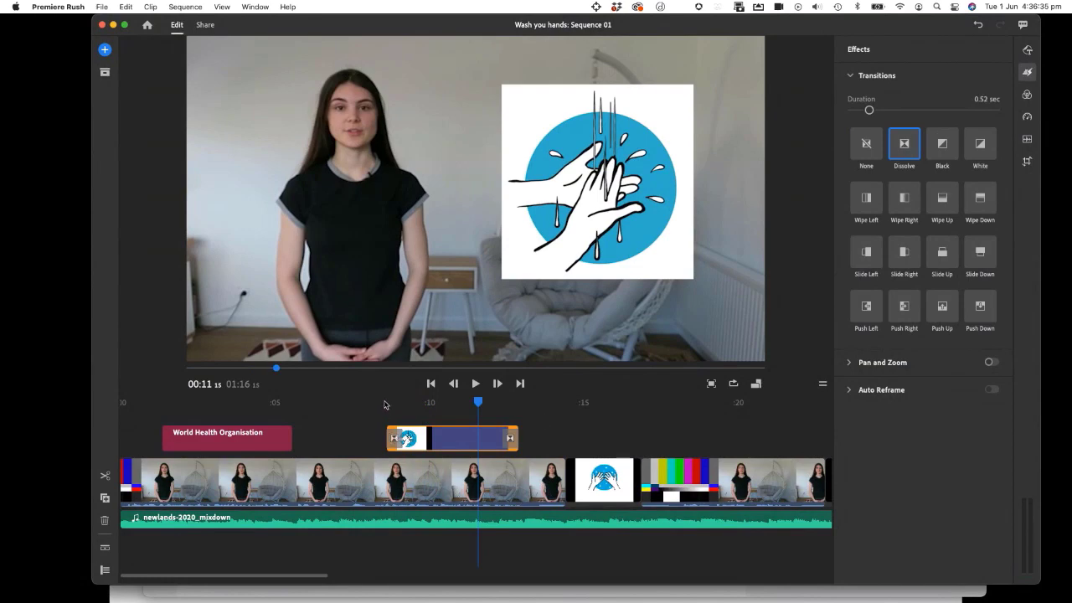
pyautogui.click(385, 404)
pyautogui.press('space')
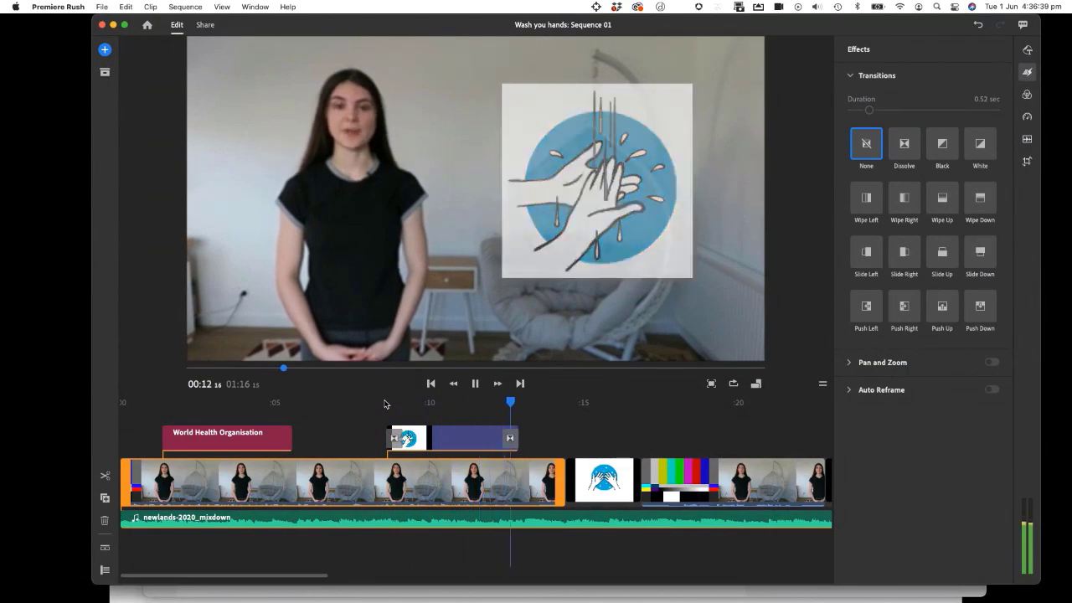
pyautogui.press('space')
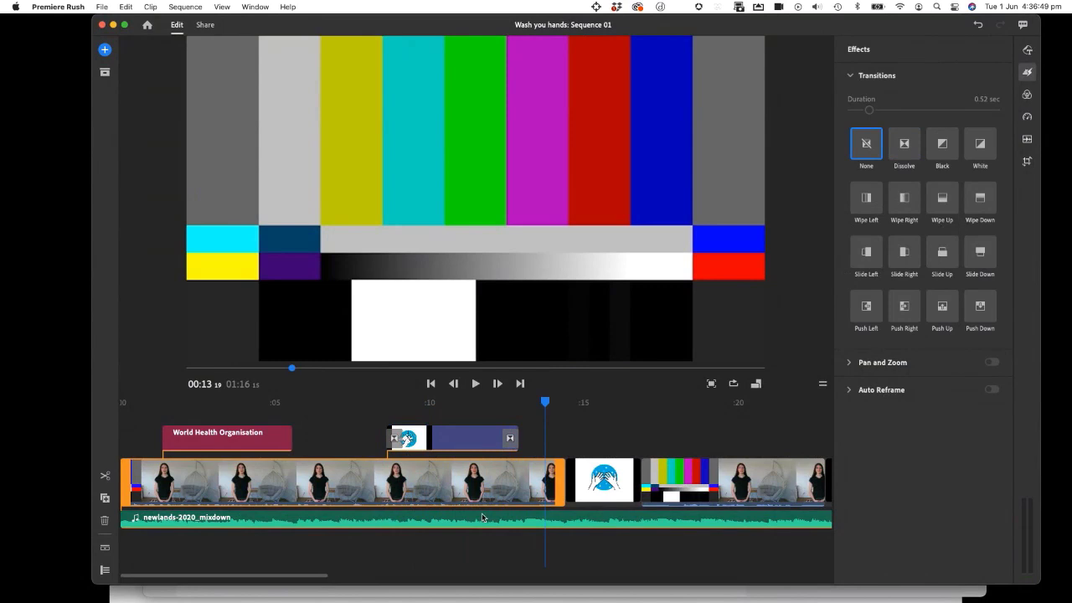
# Trim the first presenter clip's end back to 00:13 13 to remove the colour bars, and play across the cut
pyautogui.click(520, 405)
pyautogui.moveTo(521, 404)
pyautogui.mouseDown()
pyautogui.moveTo(547, 405)
pyautogui.moveTo(537, 404)
pyautogui.mouseUp()
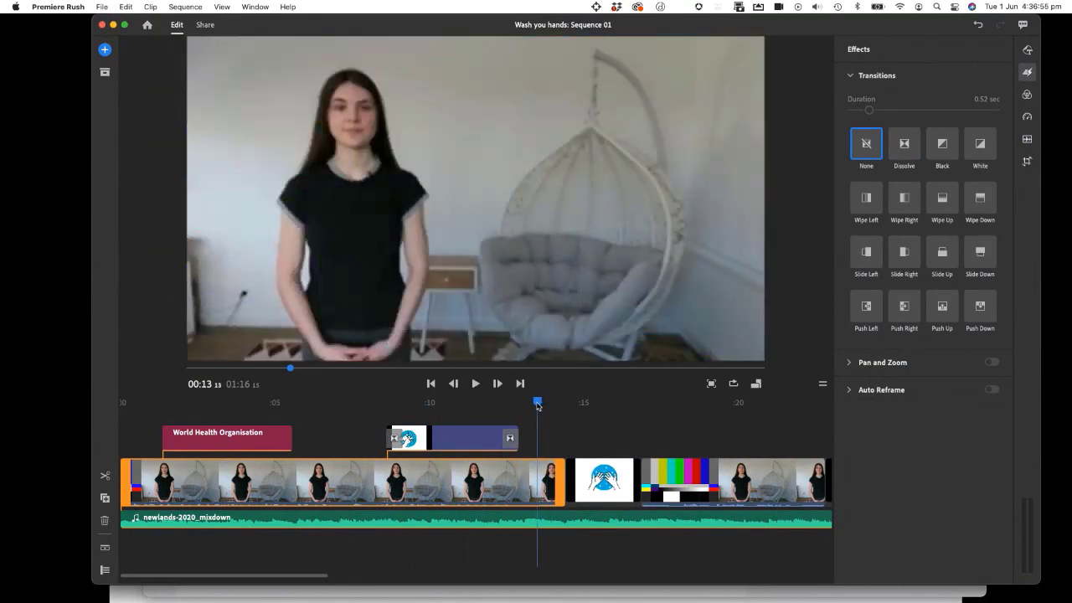
pyautogui.moveTo(560, 480); pyautogui.dragTo(535, 480)
pyautogui.click(514, 403)
pyautogui.press('space')
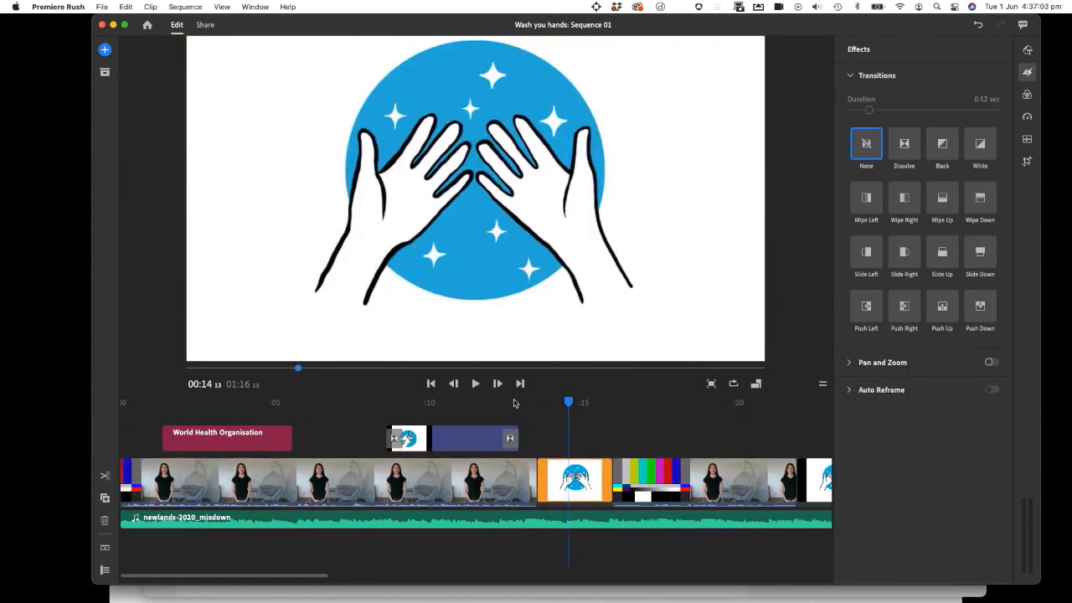
# Play on into the second presenter clip, trim the colour bars off its start, and play across the new cut
pyautogui.click(514, 403)
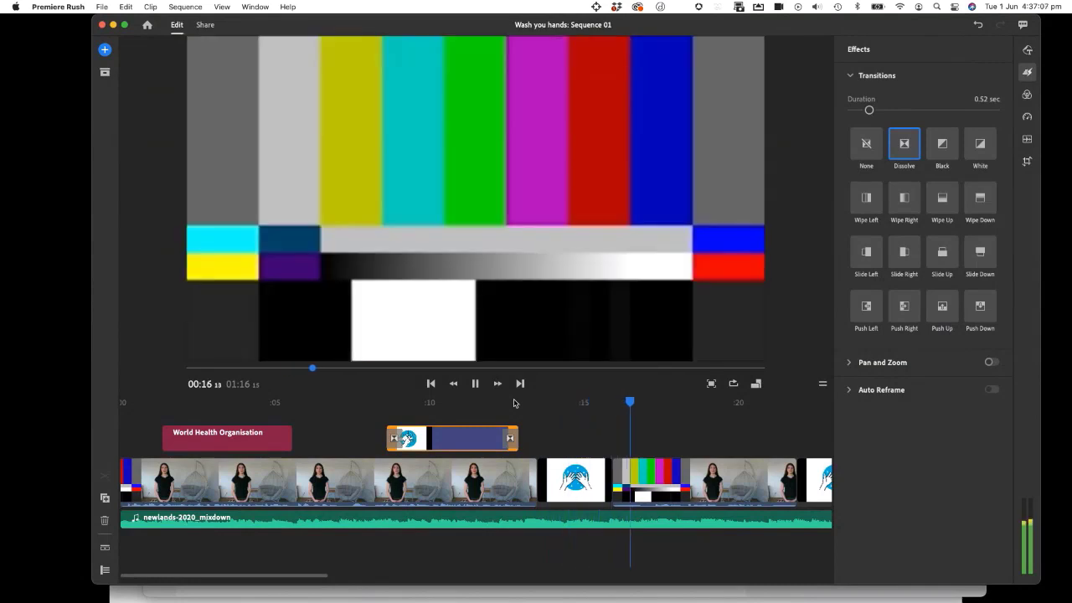
pyautogui.click(617, 474)
pyautogui.moveTo(617, 474); pyautogui.dragTo(649, 478)
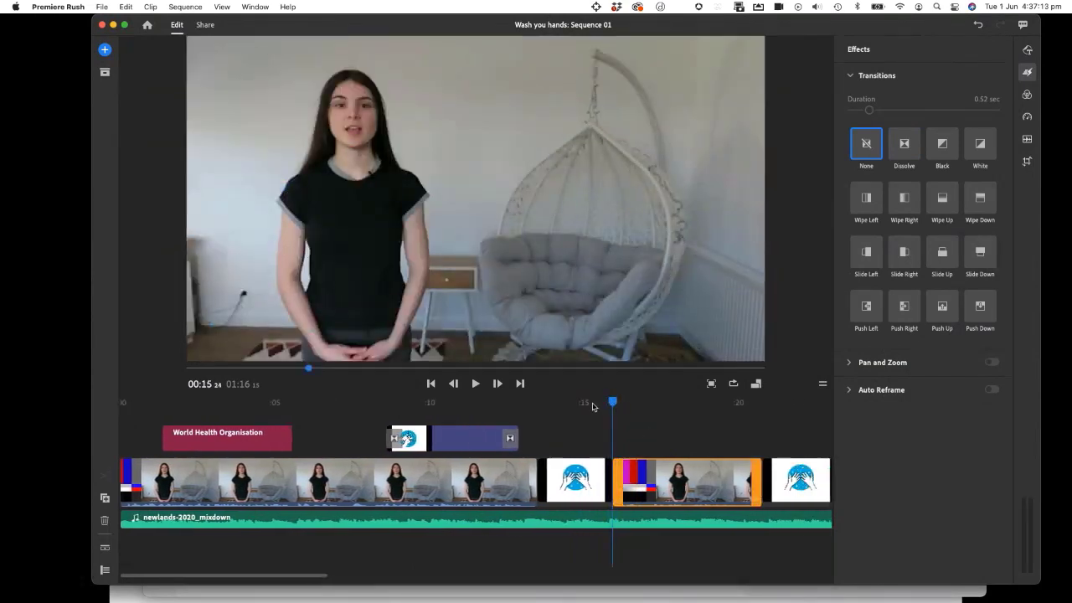
pyautogui.click(591, 404)
pyautogui.press('space')
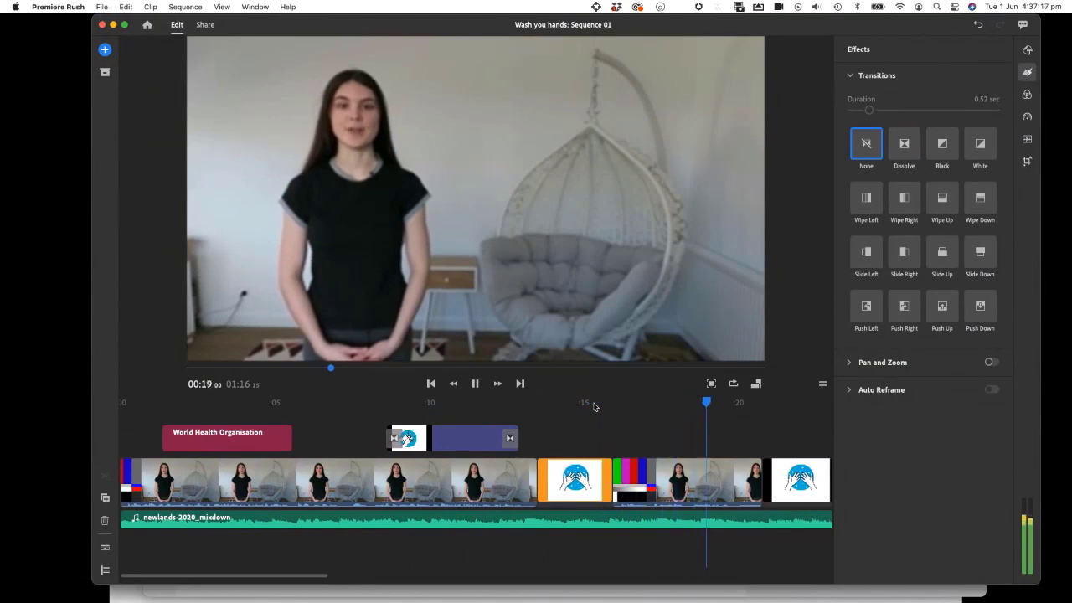
# Replay the last words of the second presenter clip and trim its end back to 00:19 22
pyautogui.click(686, 467)
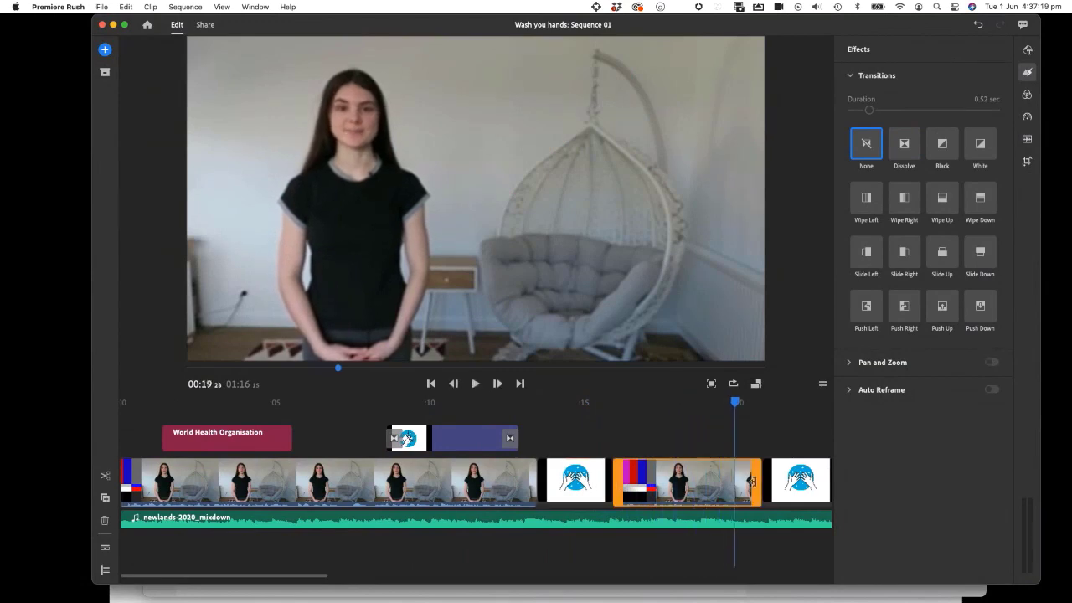
pyautogui.click(748, 403)
pyautogui.click(713, 405)
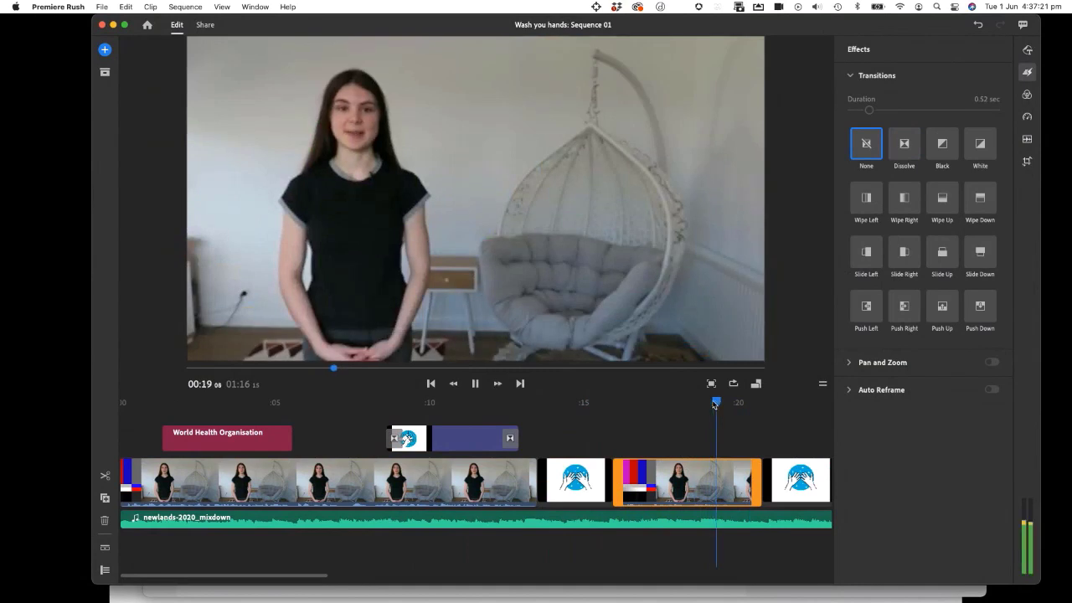
pyautogui.moveTo(759, 481); pyautogui.dragTo(731, 479)
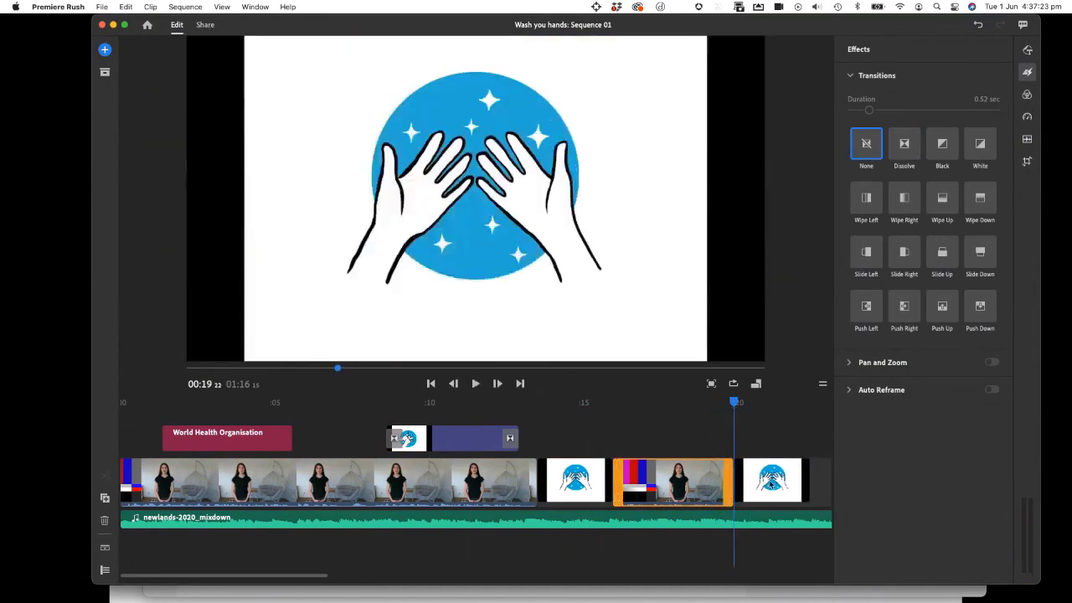
# Delete the clean-hands image that follows the second presenter clip, and display the track controls on the timeline
pyautogui.click(775, 484)
pyautogui.press('Delete')
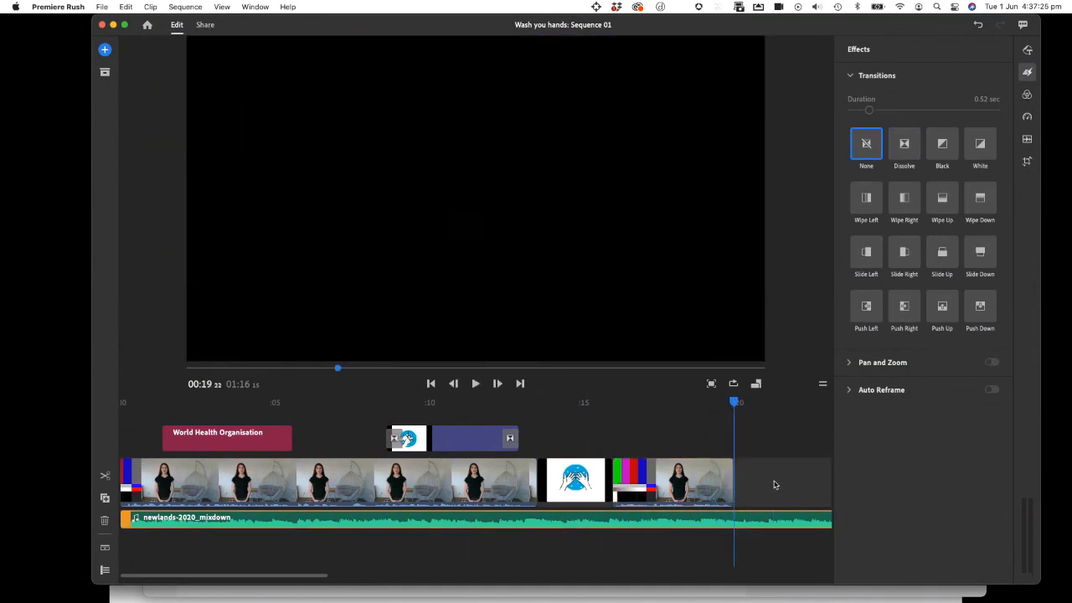
pyautogui.click(525, 403)
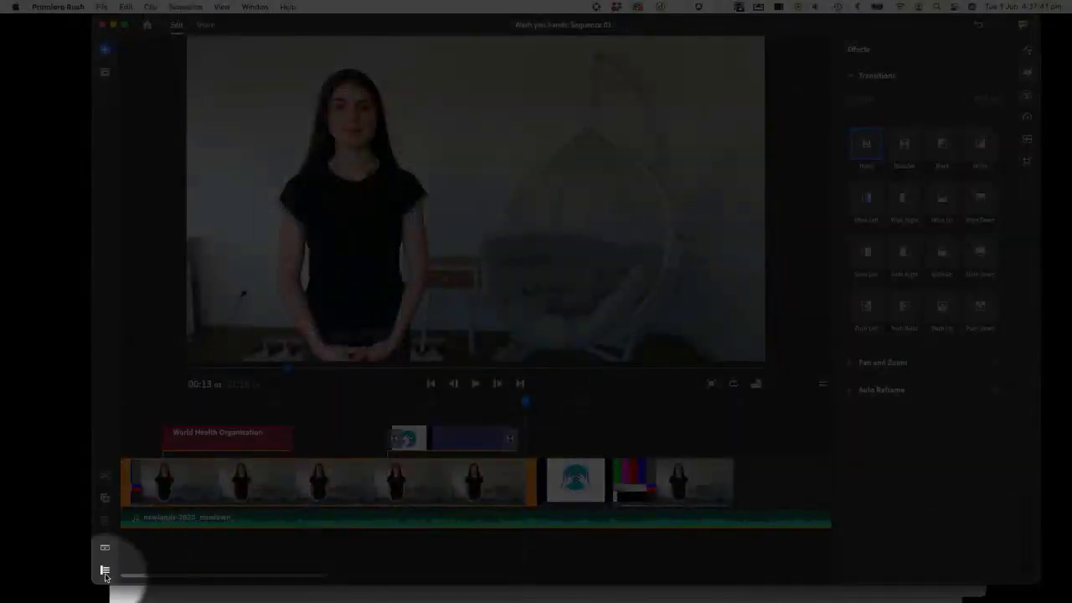
pyautogui.click(105, 571)
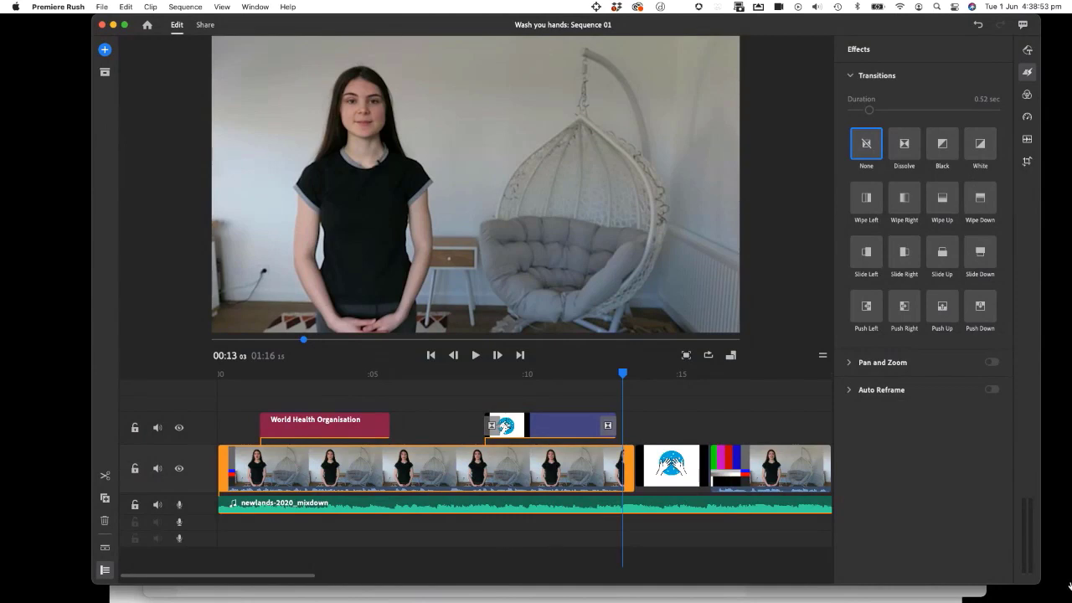
# Play the sequence from the start into the World Health Organisation title to hear the music against the presenter's voice
pyautogui.press('super+Tab')
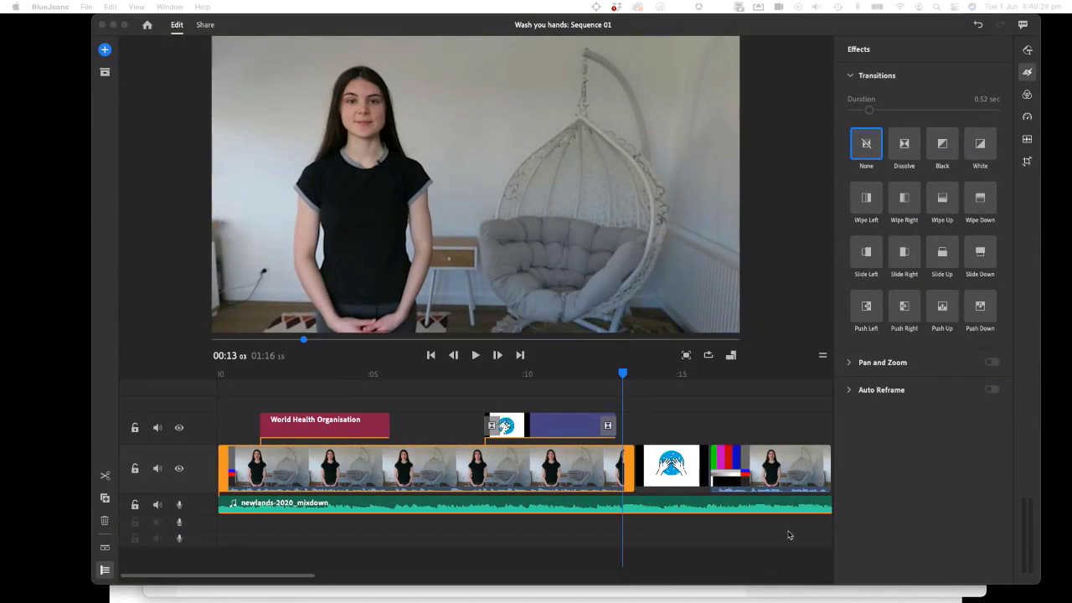
pyautogui.click(232, 383)
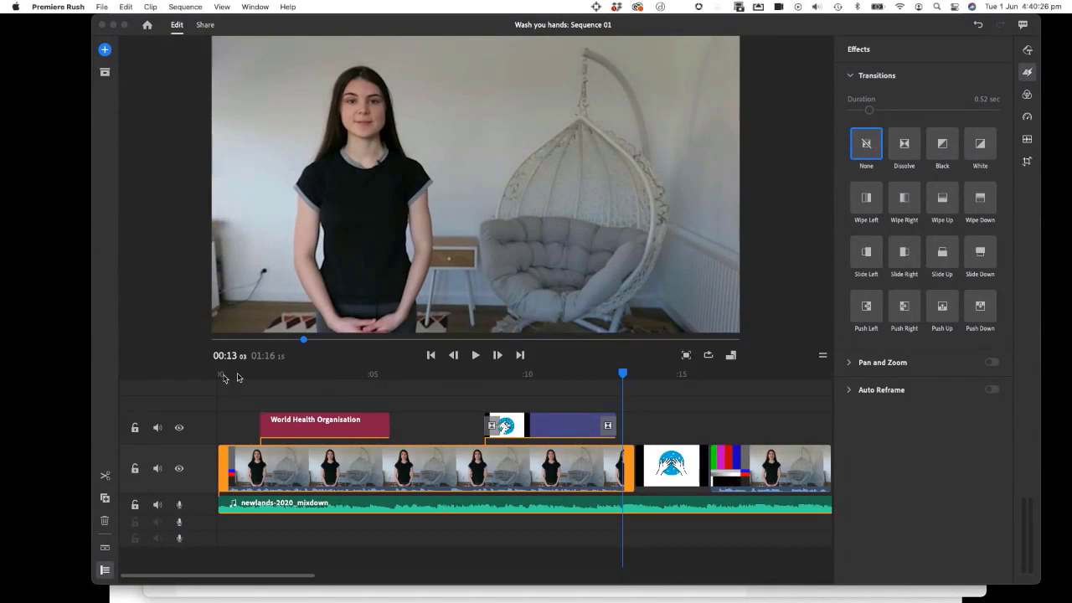
pyautogui.click(222, 376)
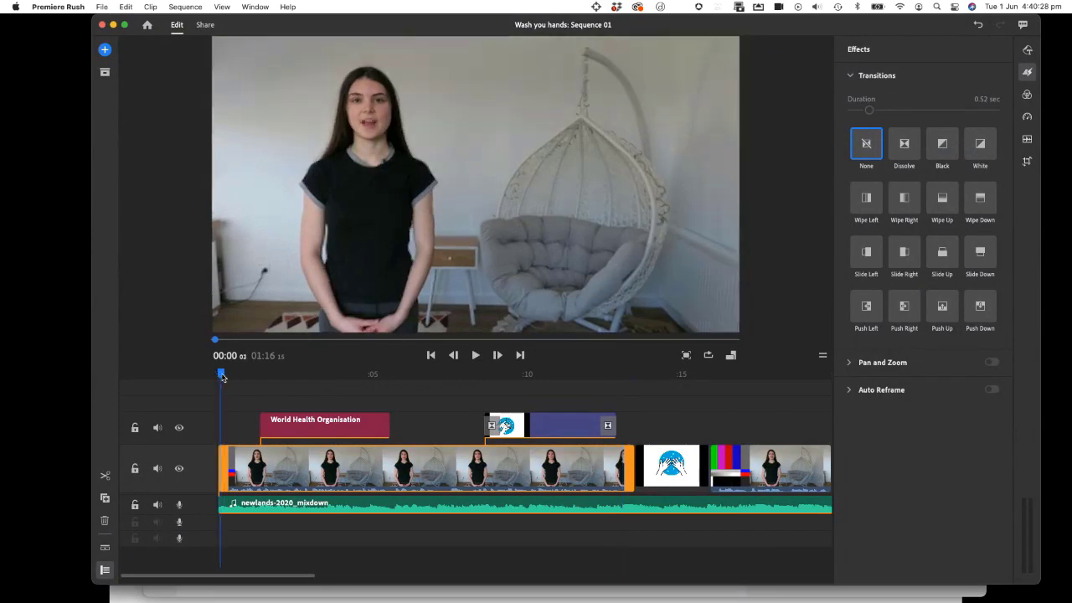
pyautogui.press('space')
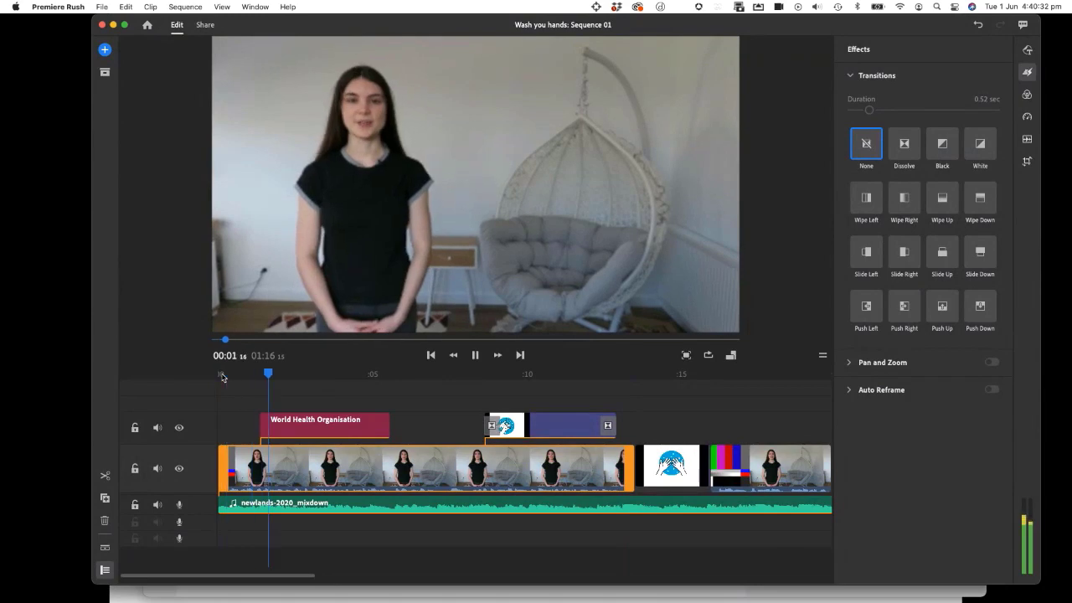
pyautogui.press('space')
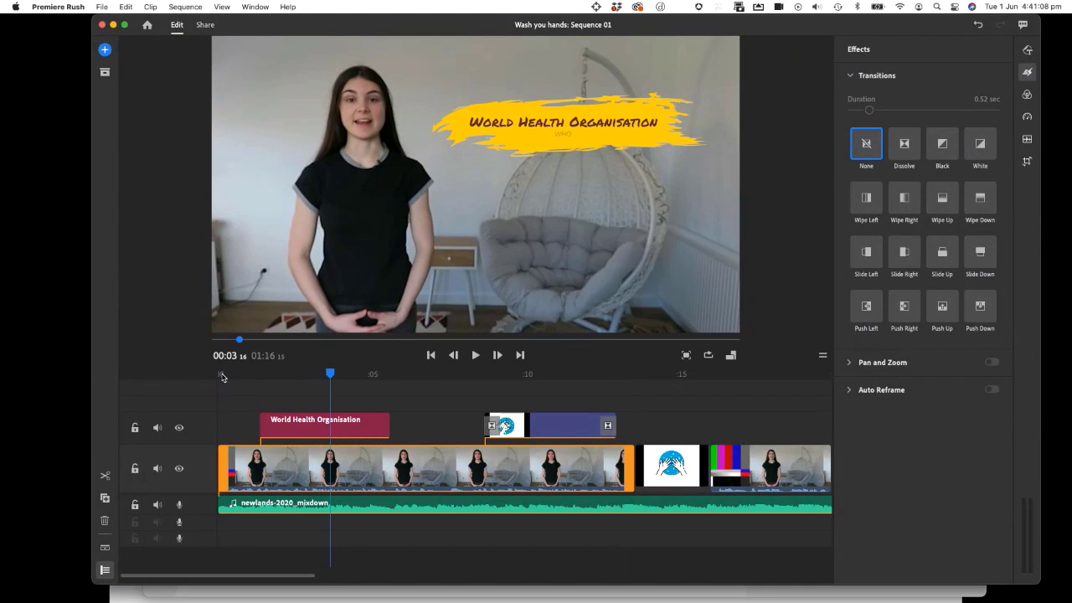
# Turn on Auto duck for the newlands-2020_mixdown music and set its Reduce by amount to 24
pyautogui.click(301, 507)
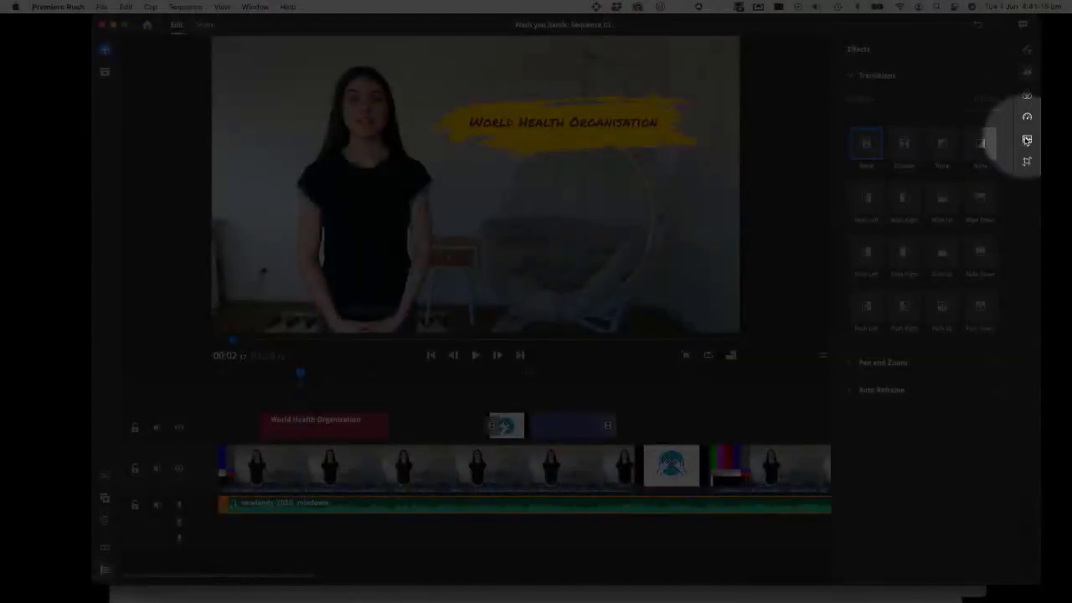
pyautogui.click(1027, 140)
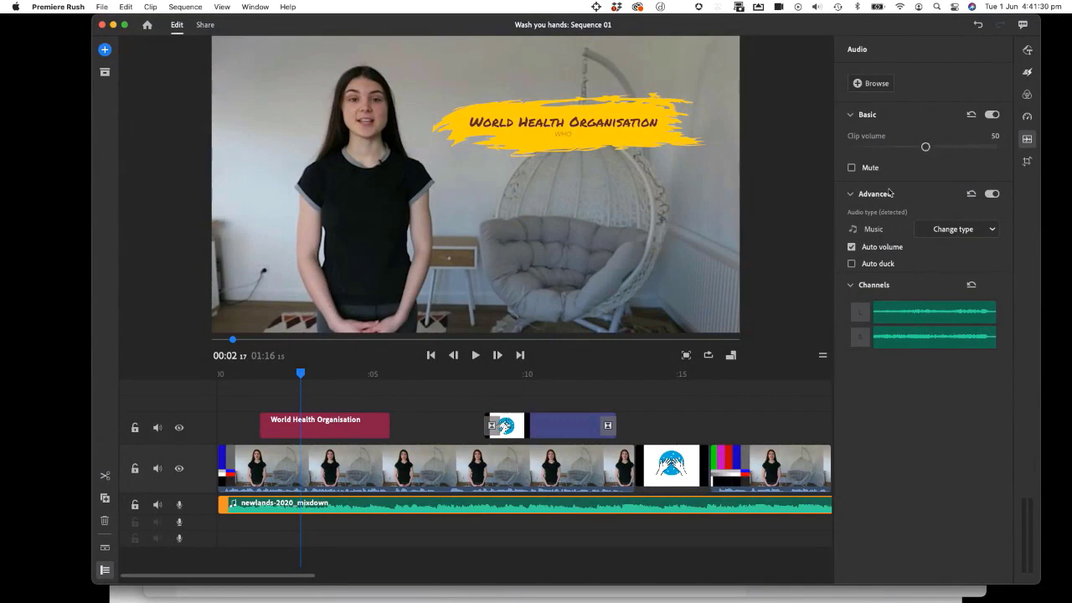
pyautogui.click(855, 199)
pyautogui.click(856, 200)
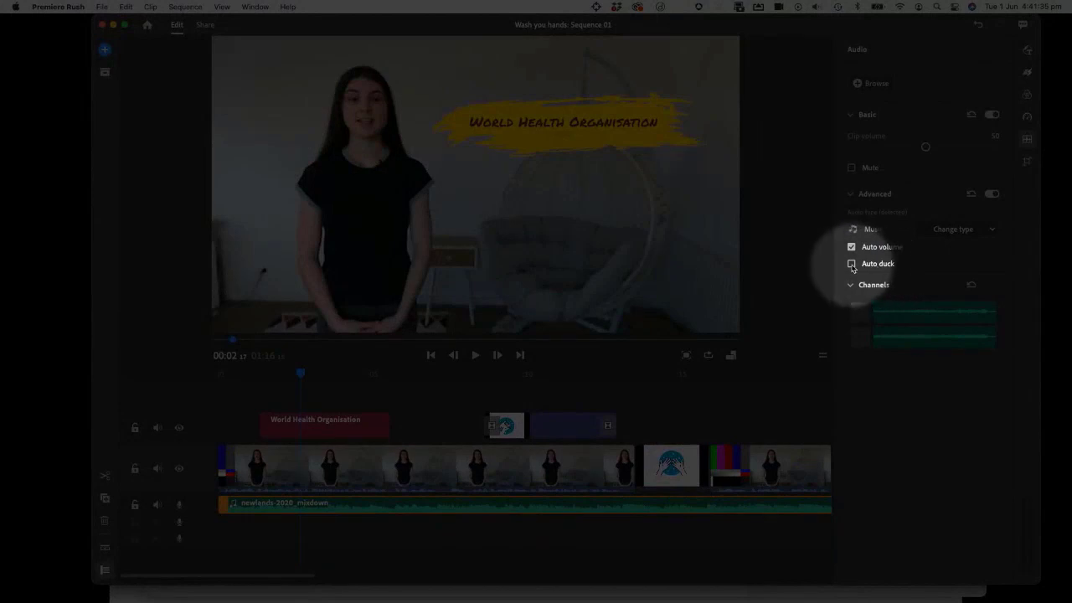
pyautogui.click(852, 265)
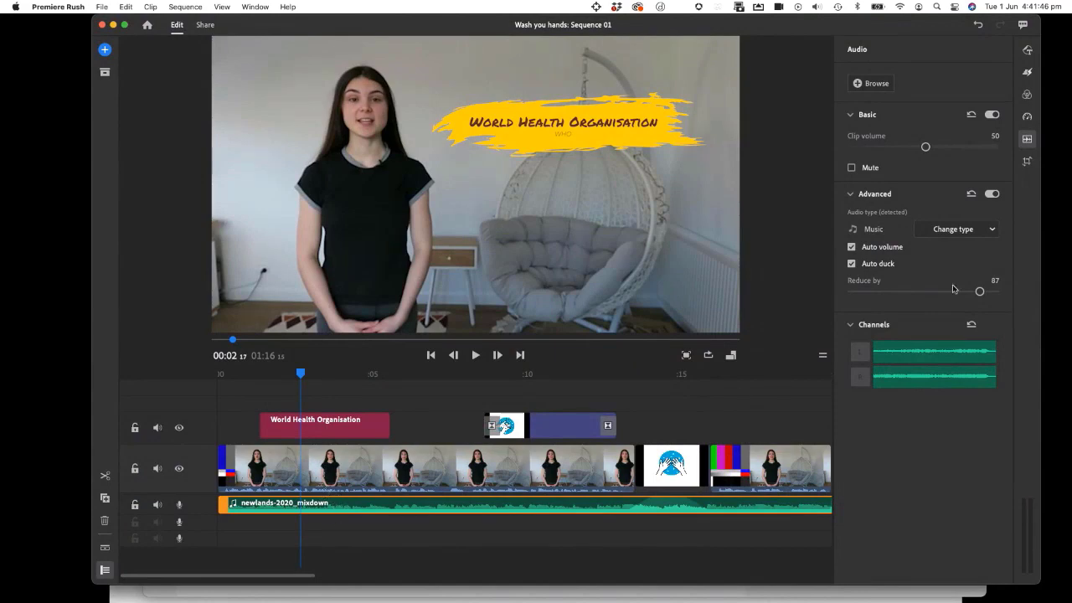
pyautogui.moveTo(980, 292); pyautogui.dragTo(886, 290)
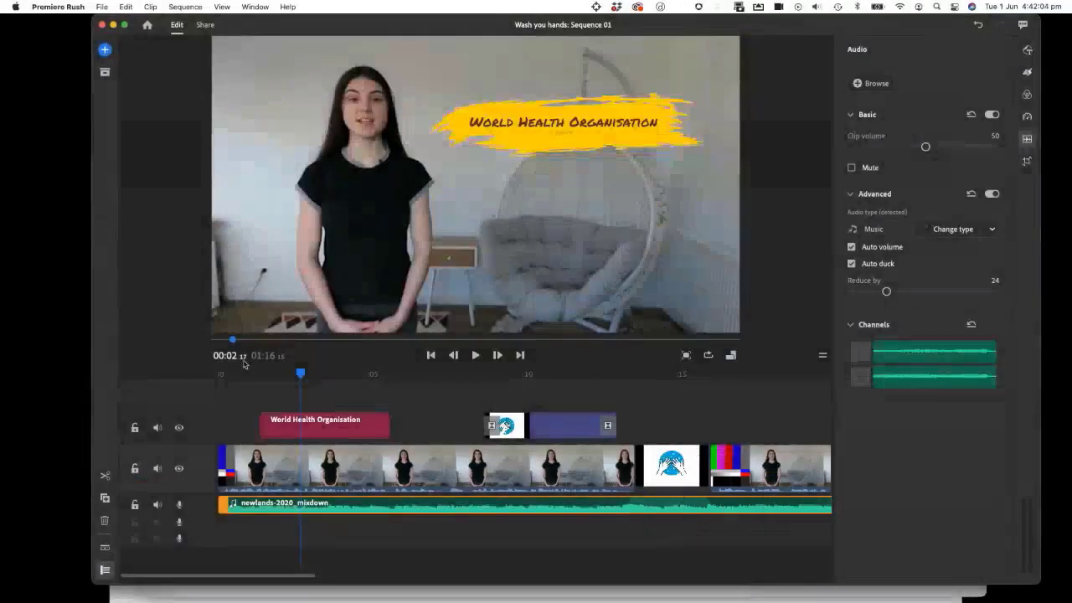
# Play from the end of the first presenter clip into the second to hear how the music ducks under speech
pyautogui.click(248, 374)
pyautogui.click(603, 374)
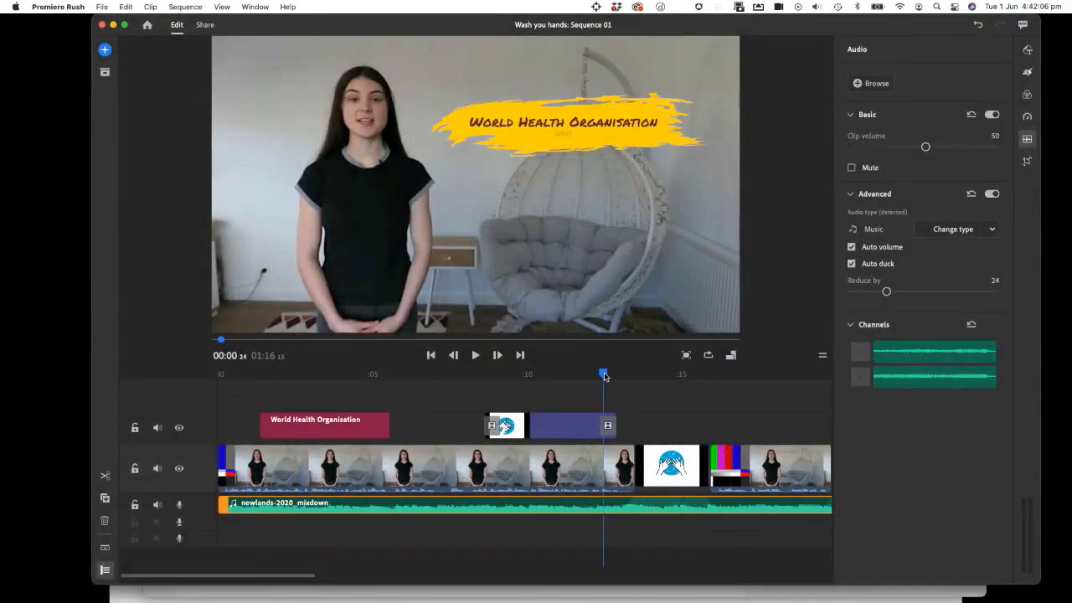
pyautogui.press('space')
pyautogui.click(509, 375)
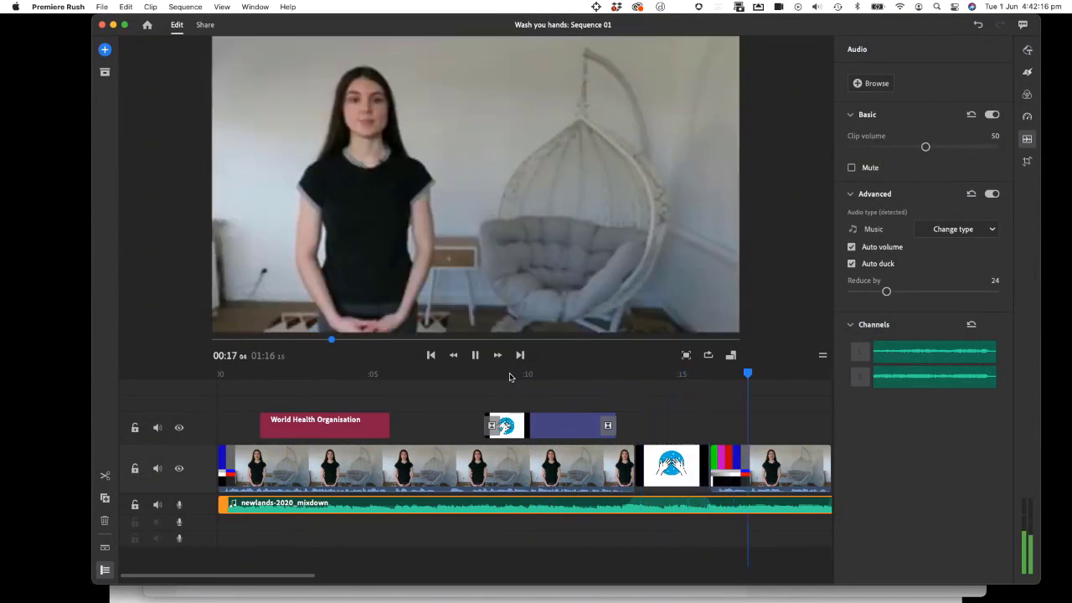
pyautogui.press('space')
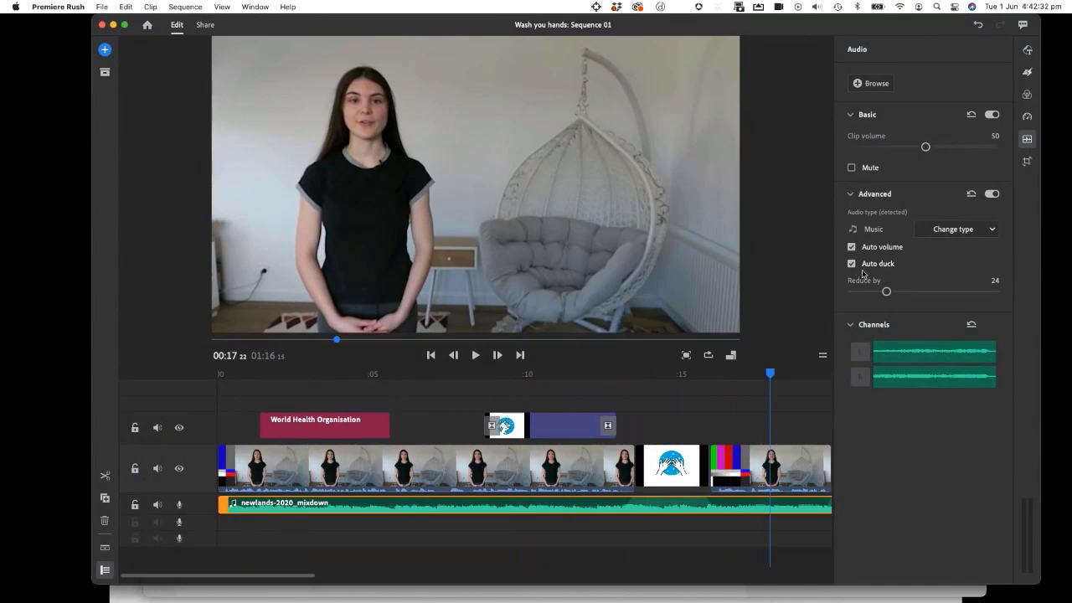
# Select the first presenter clip with the playhead at 00:06 19 and open its built-in color presets
pyautogui.click(1026, 97)
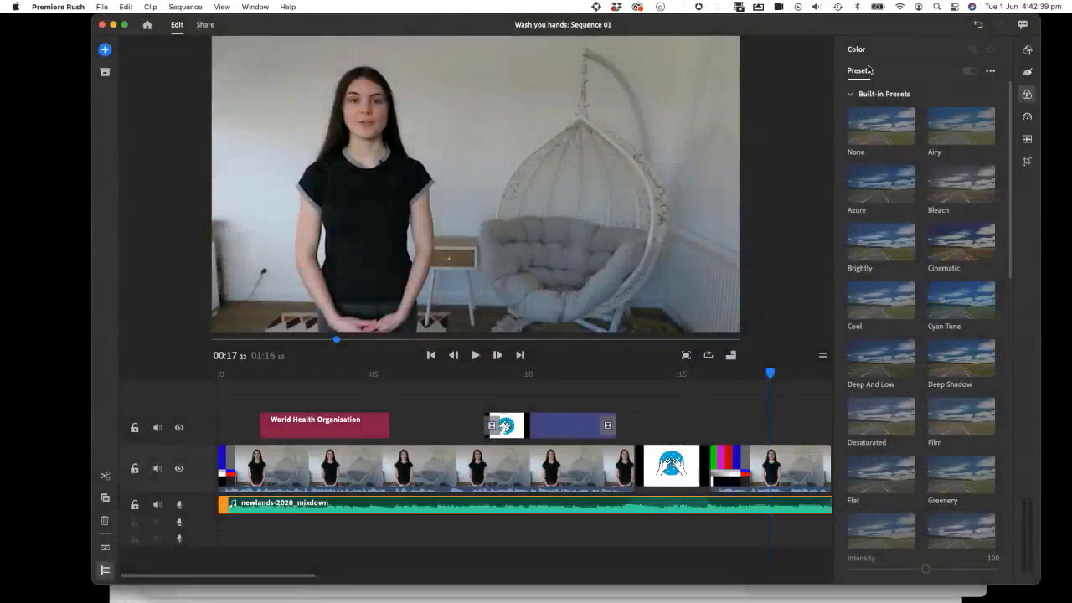
pyautogui.click(655, 423)
pyautogui.click(431, 371)
pyautogui.click(431, 467)
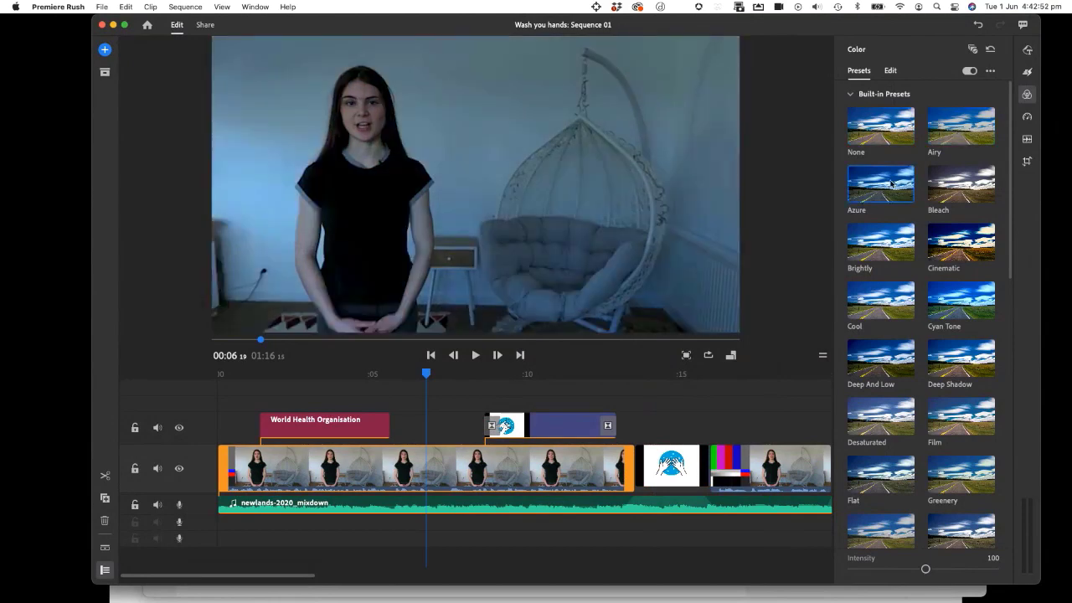
# Try built-in color presets such as Cinematic, Film, Greenery and Magenta on the first presenter clip, and return it to None
pyautogui.click(963, 185)
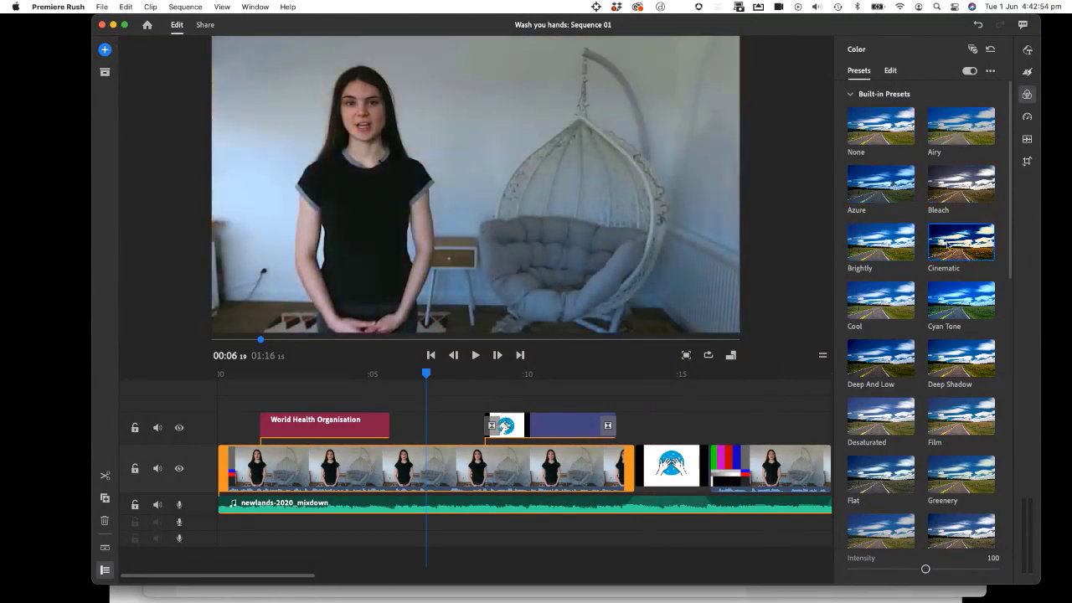
pyautogui.click(874, 297)
pyautogui.click(958, 366)
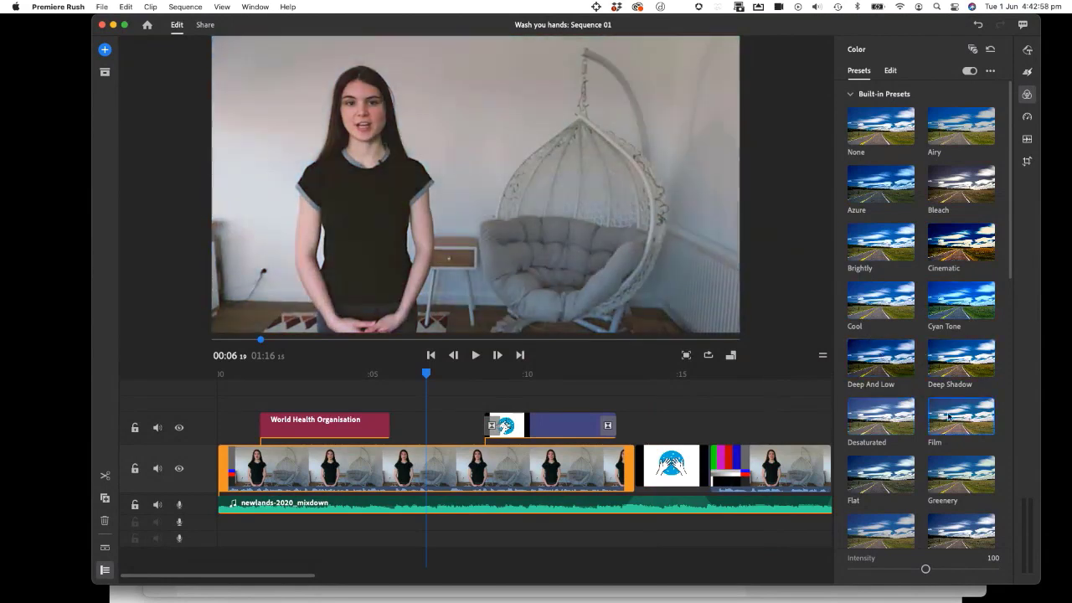
pyautogui.scroll(-3, 887, 393)
pyautogui.click(867, 352)
pyautogui.click(962, 369)
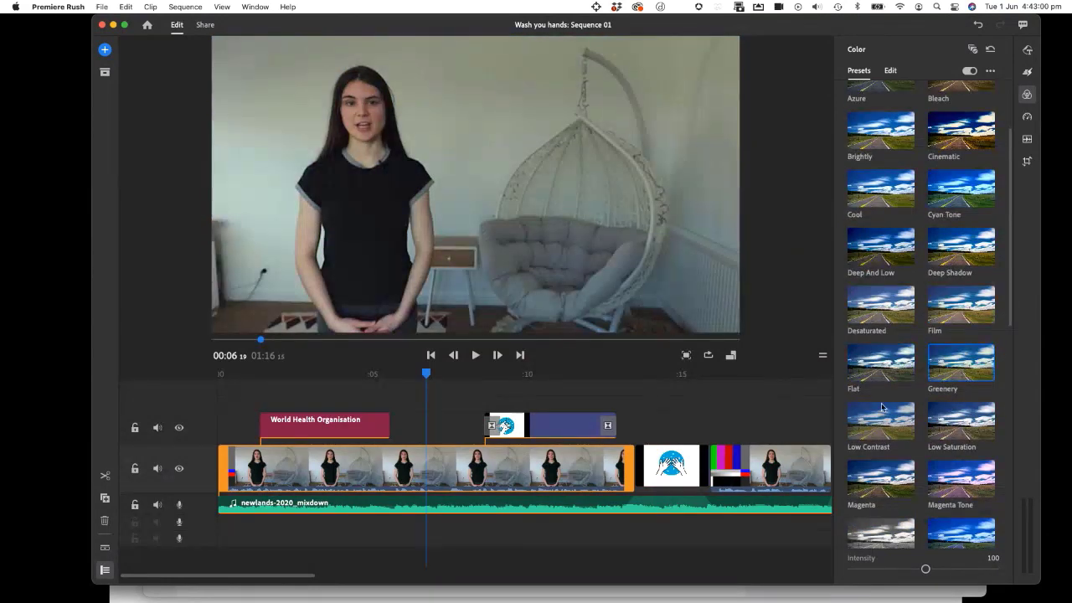
pyautogui.click(879, 419)
pyautogui.click(939, 427)
pyautogui.click(959, 484)
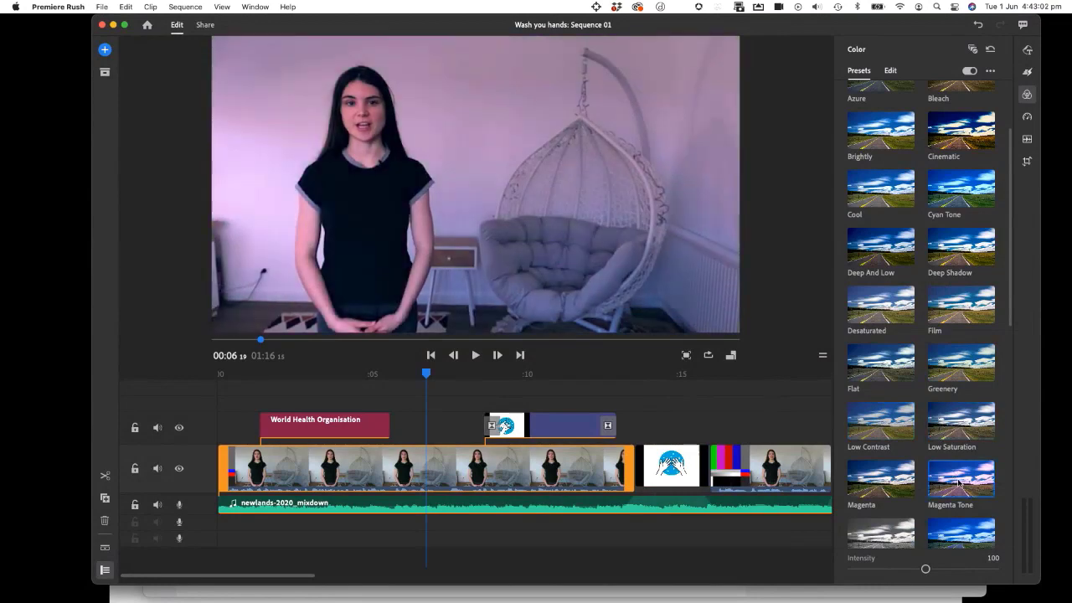
pyautogui.click(889, 500)
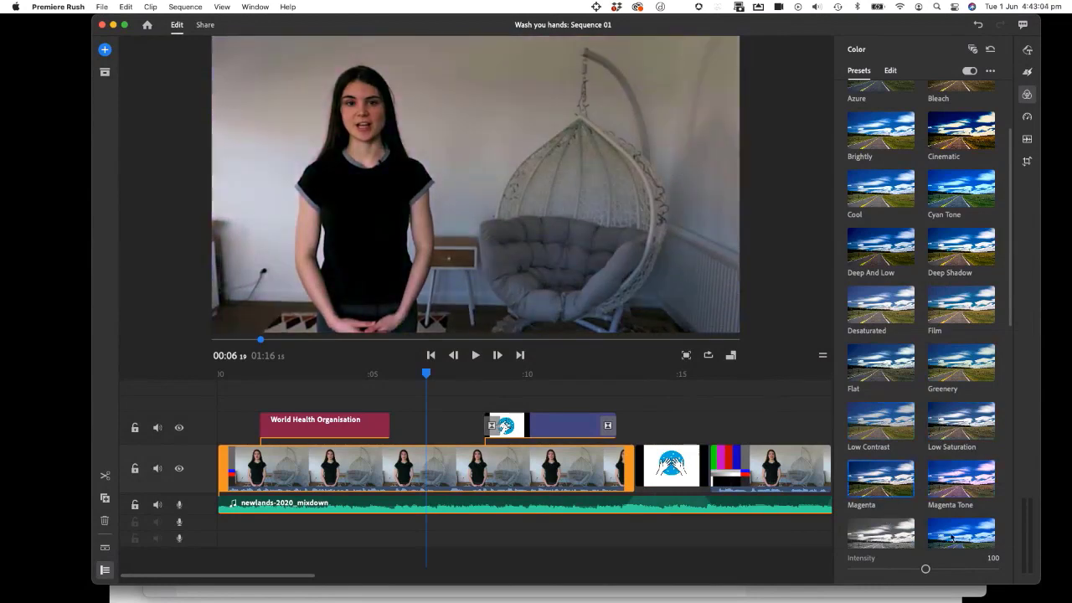
pyautogui.click(954, 535)
pyautogui.scroll(-5, 955, 494)
pyautogui.click(956, 452)
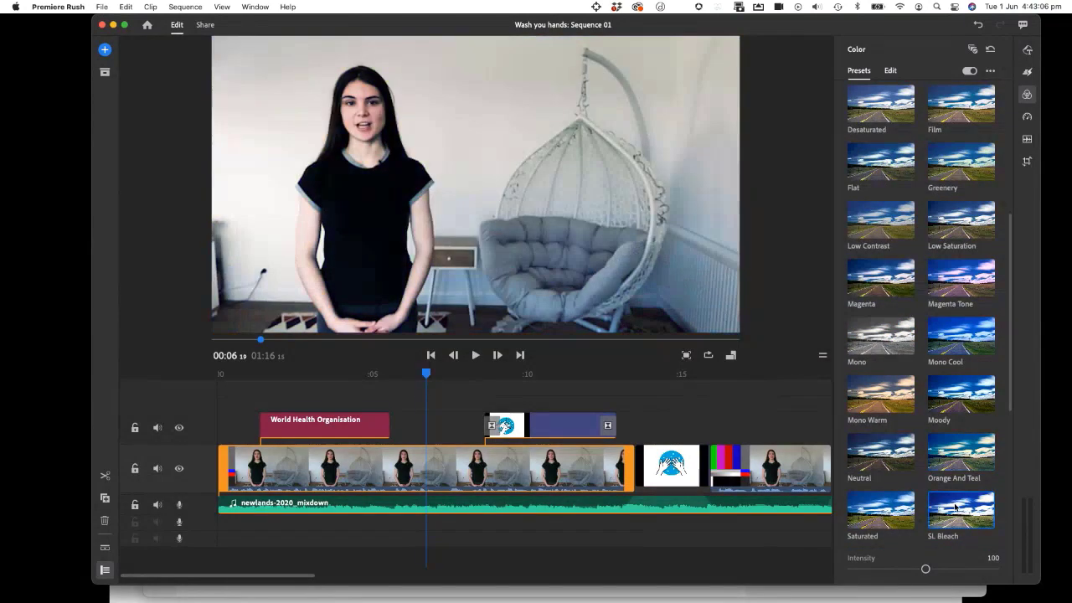
pyautogui.click(876, 518)
pyautogui.scroll(8, 921, 293)
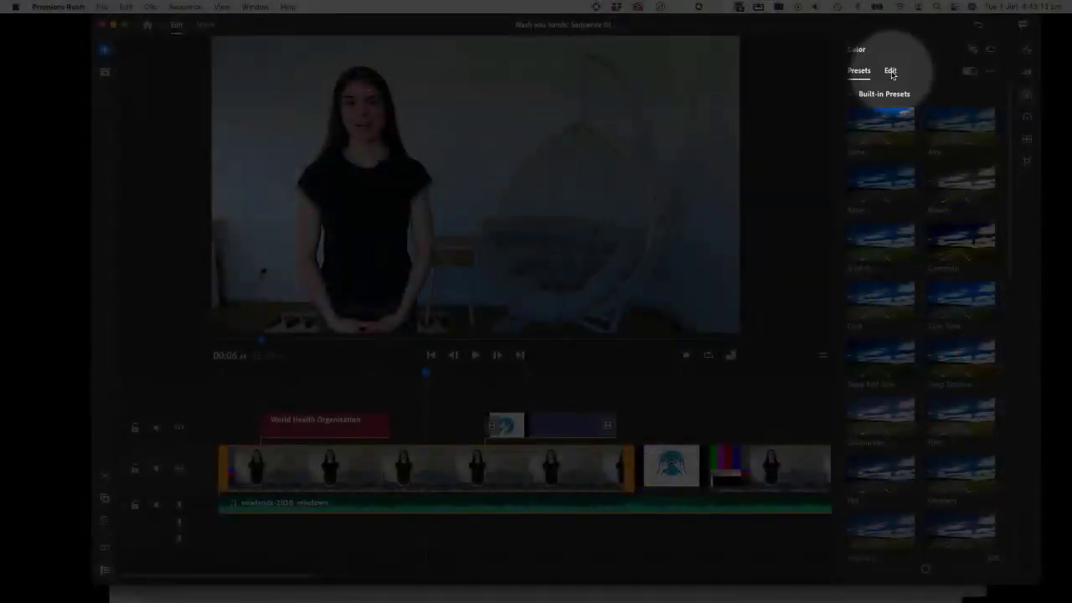
pyautogui.click(890, 71)
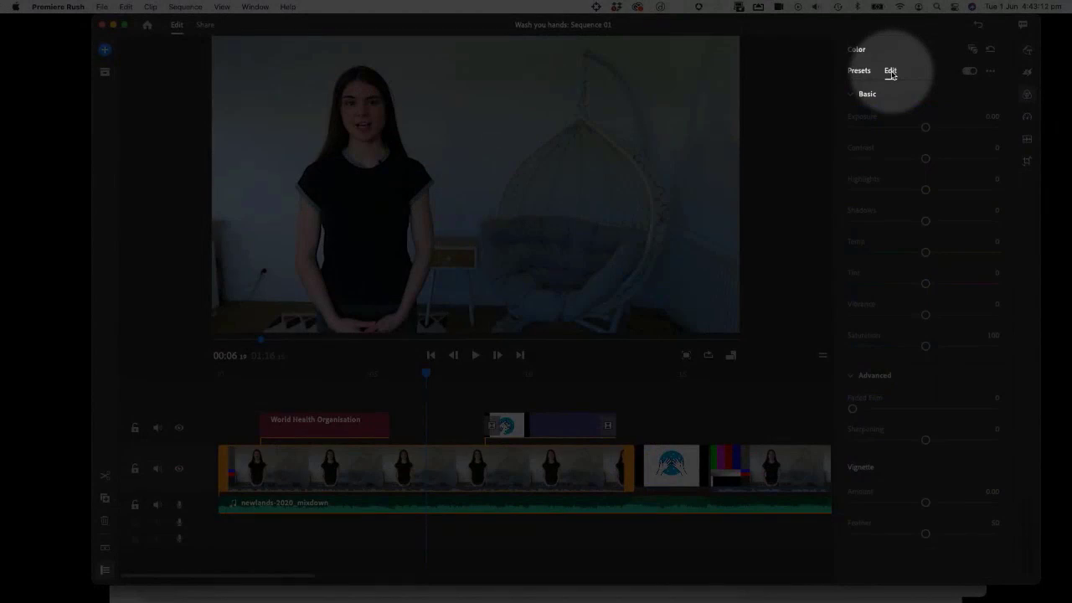
pyautogui.click(860, 72)
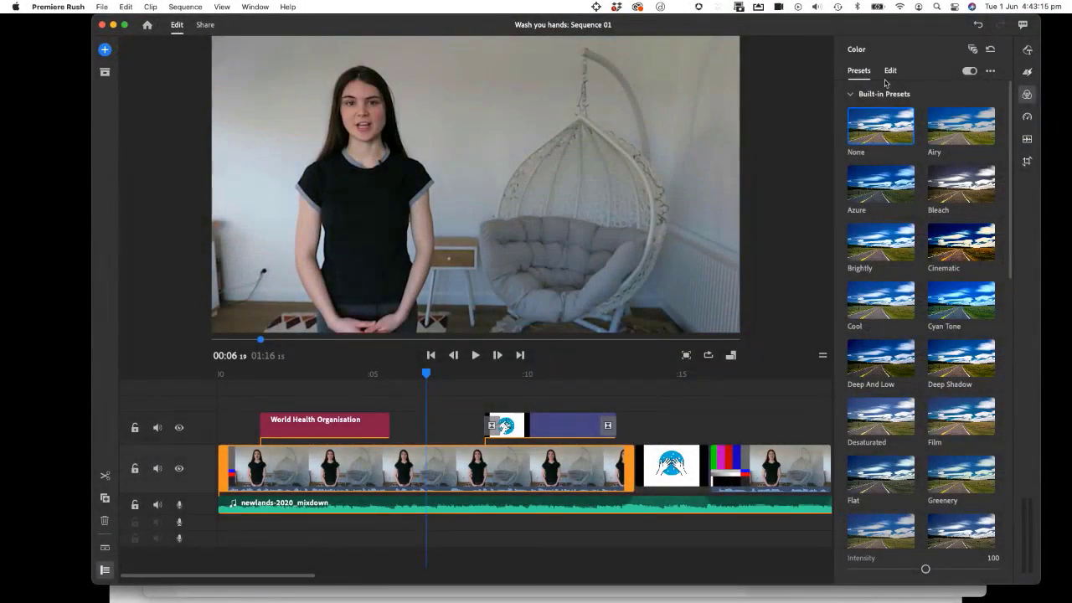
# Set the first presenter clip's exposure to 0.94, contrast to 2, temp to 25, tint to 17 and vibrance to 17, and raise its saturation
pyautogui.click(890, 71)
pyautogui.moveTo(925, 126); pyautogui.dragTo(924, 158)
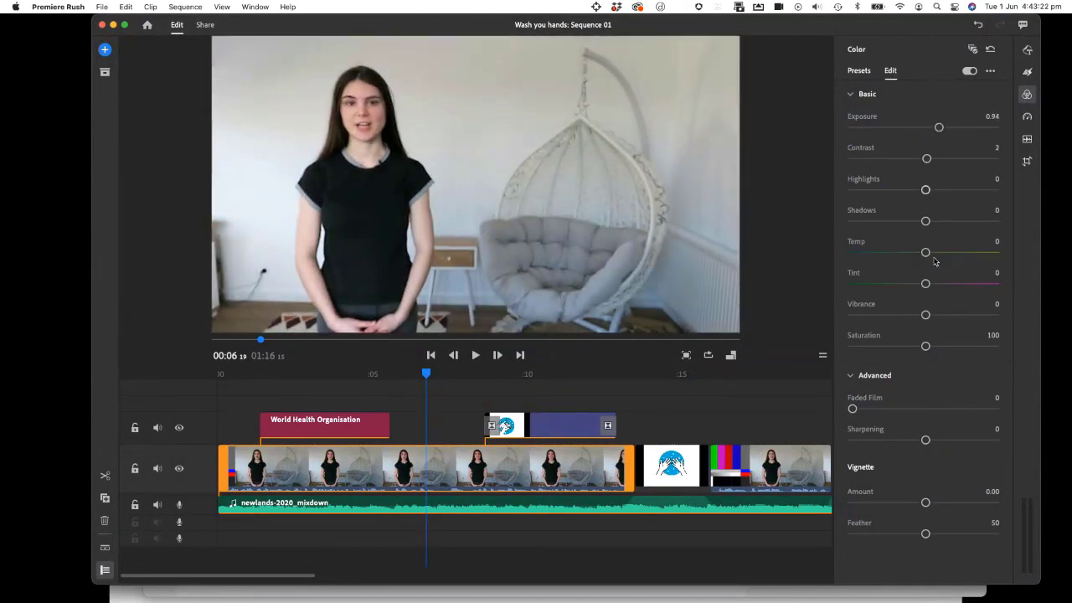
pyautogui.moveTo(925, 252); pyautogui.dragTo(936, 317)
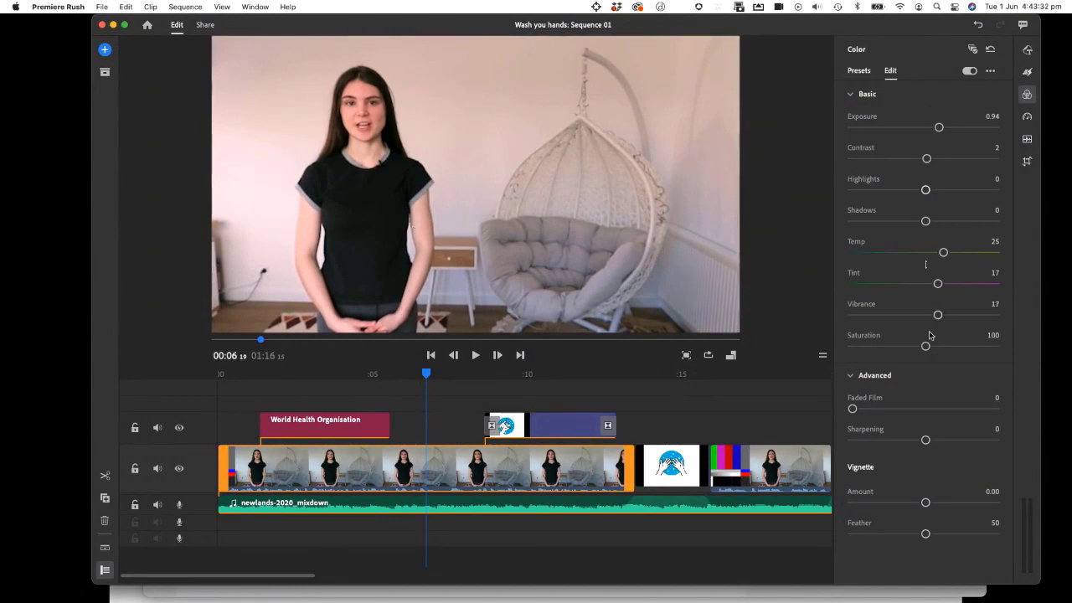
pyautogui.moveTo(925, 346); pyautogui.dragTo(946, 352)
# Review the speed, audio and transform settings available for the first presenter clip, including its basic and crop options
pyautogui.click(1026, 118)
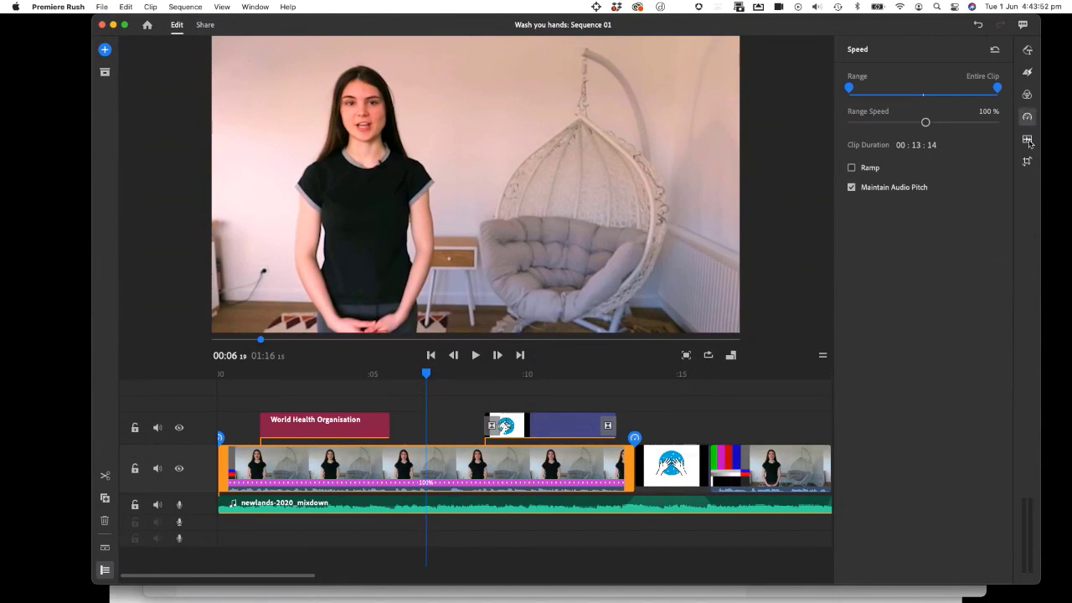
pyautogui.click(1029, 143)
pyautogui.click(1027, 162)
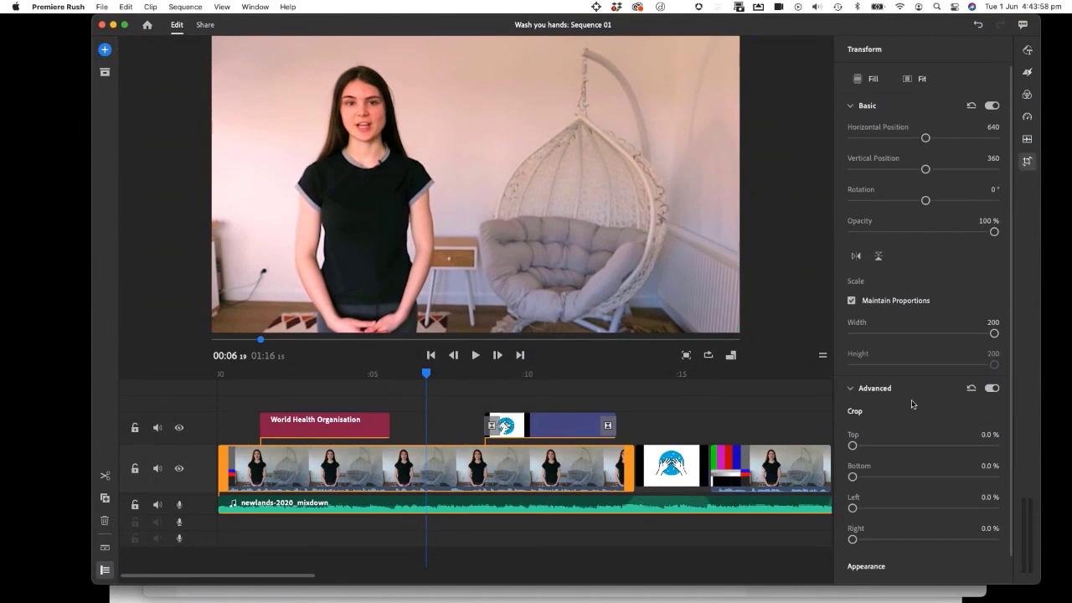
pyautogui.click(850, 108)
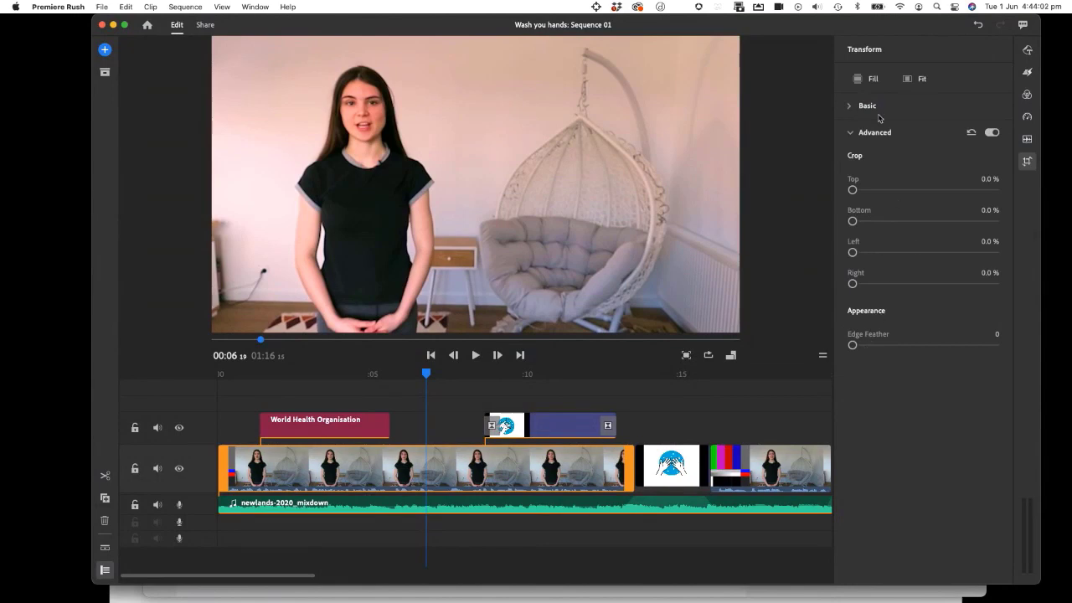
pyautogui.click(850, 111)
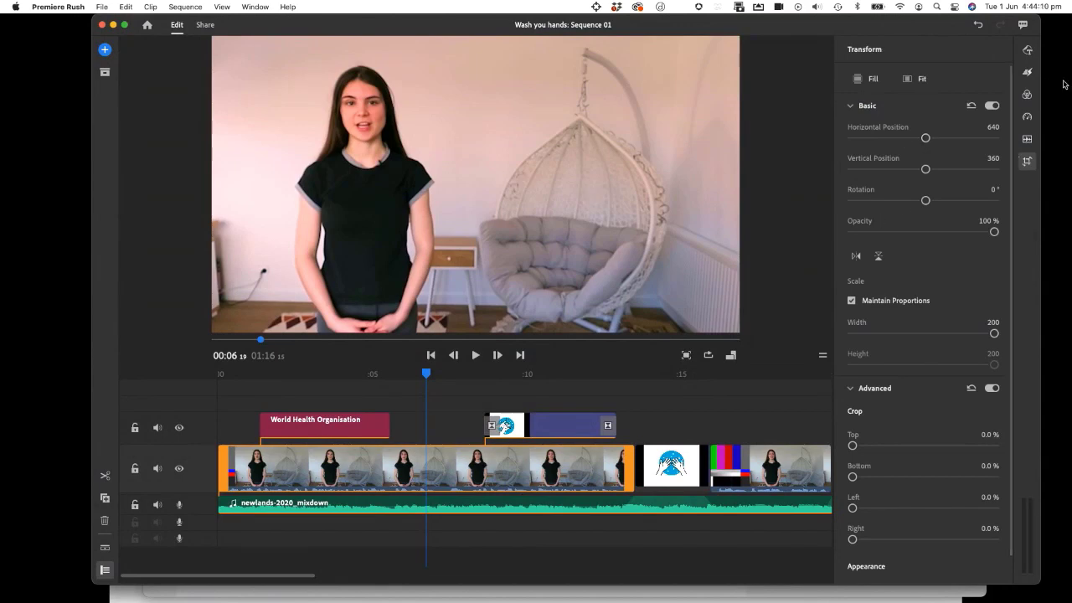
# Try the Pan and Zoom effect on the wet-hands image overlay with the playhead at 00:10 00
pyautogui.click(1027, 73)
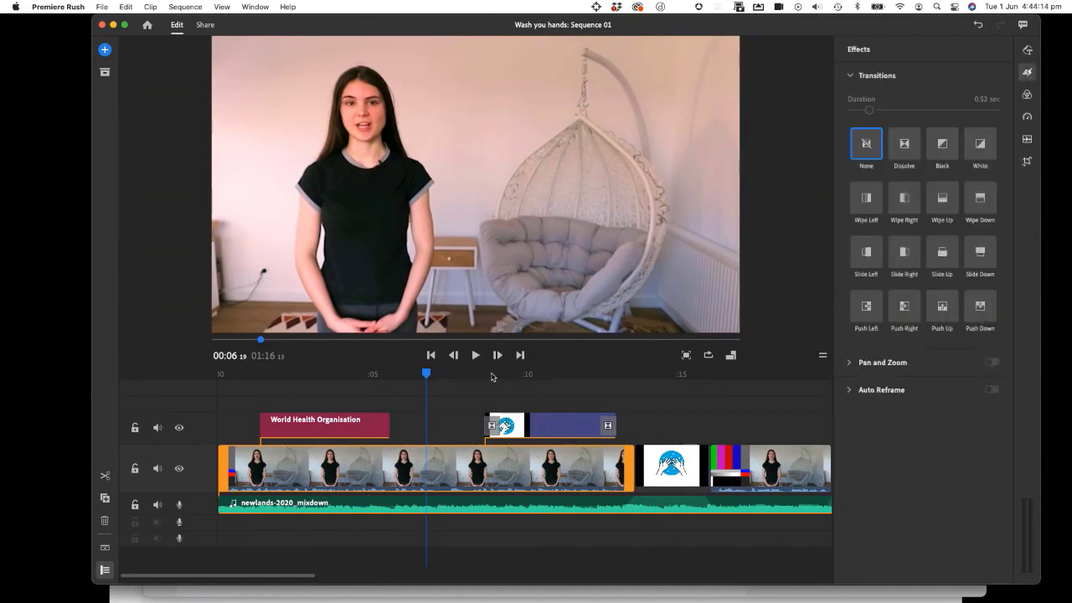
pyautogui.moveTo(493, 374); pyautogui.dragTo(503, 374)
pyautogui.click(528, 424)
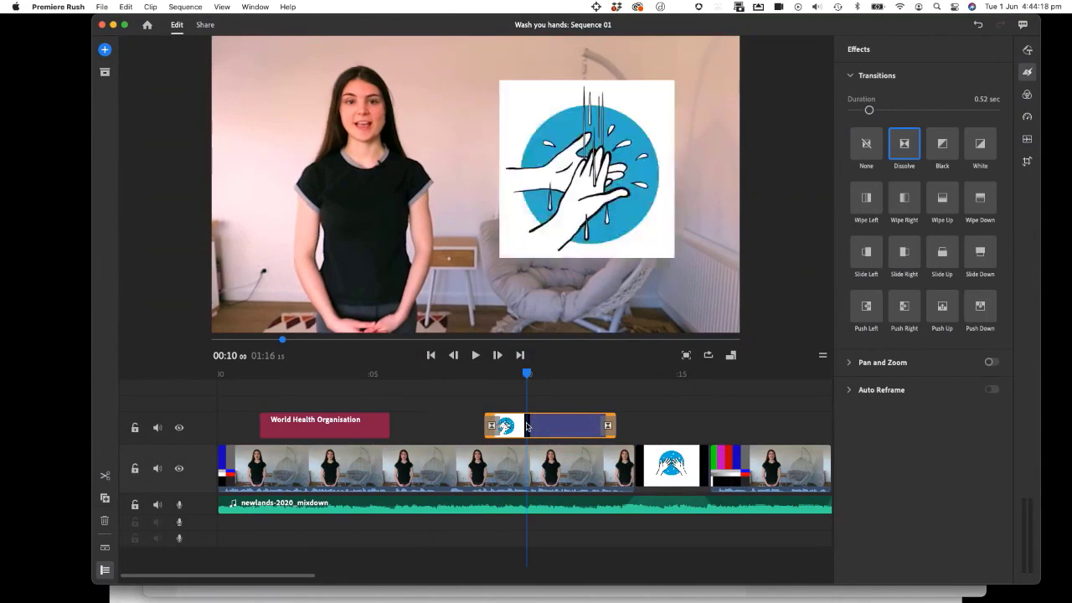
pyautogui.click(849, 366)
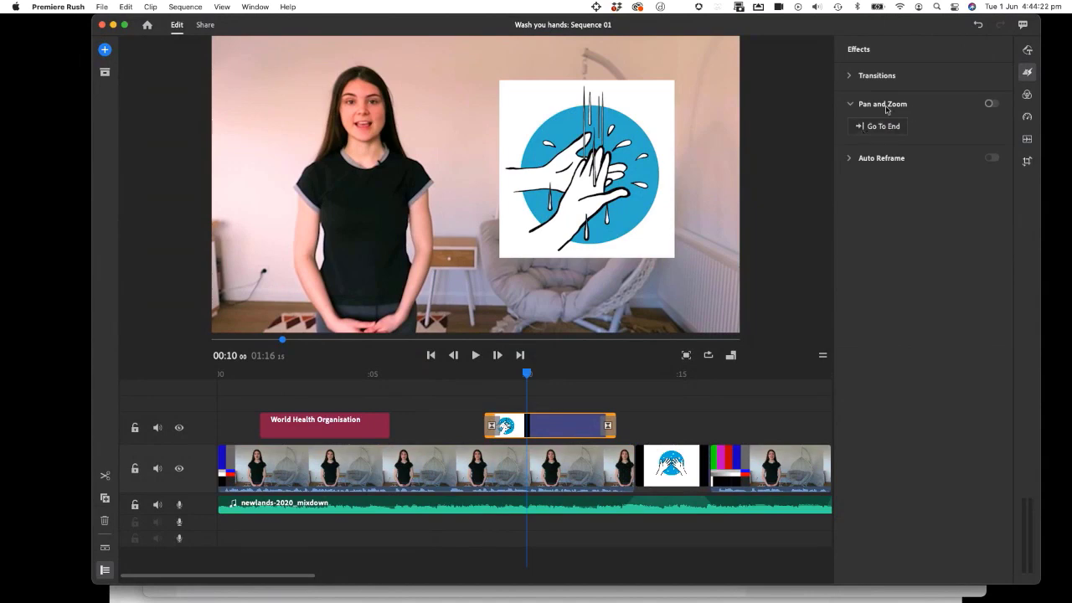
pyautogui.click(991, 103)
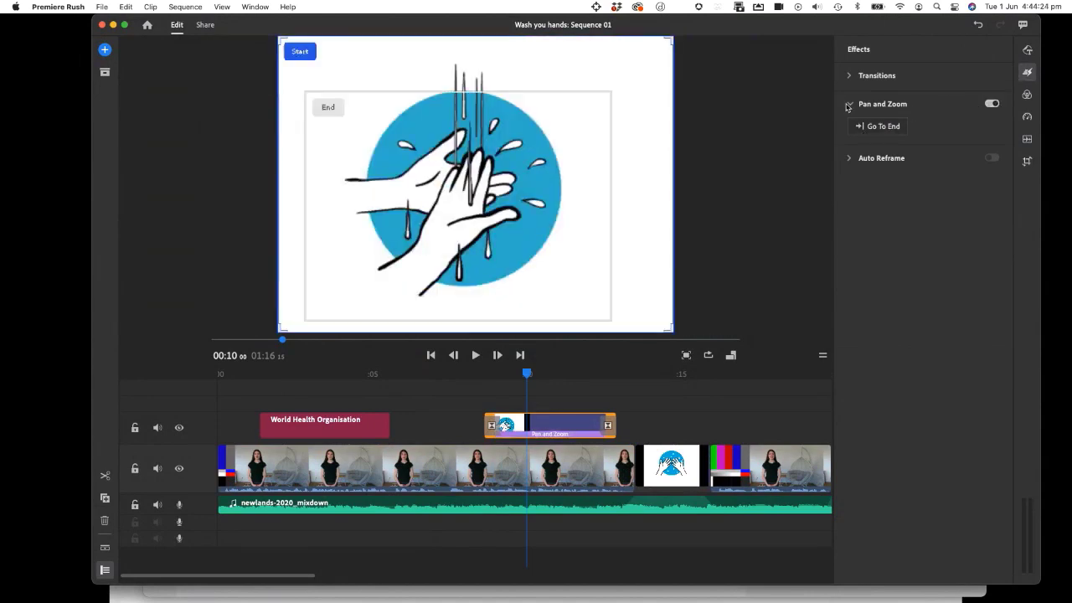
# Play the sequence from 00:08 11 and scrub through the wet-hands overlay to review its motion
pyautogui.click(477, 374)
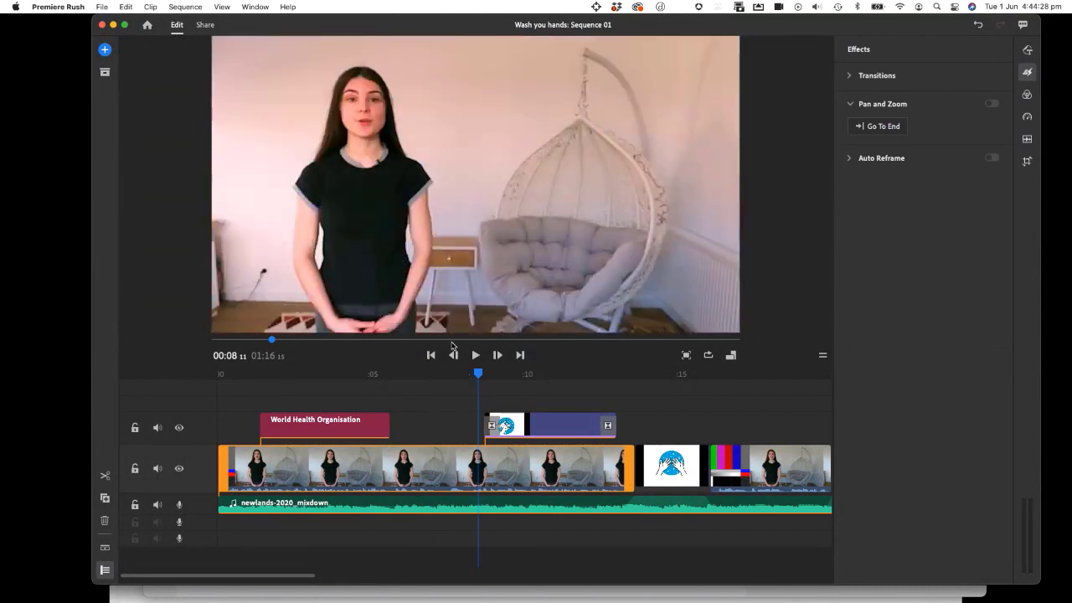
pyautogui.press('space')
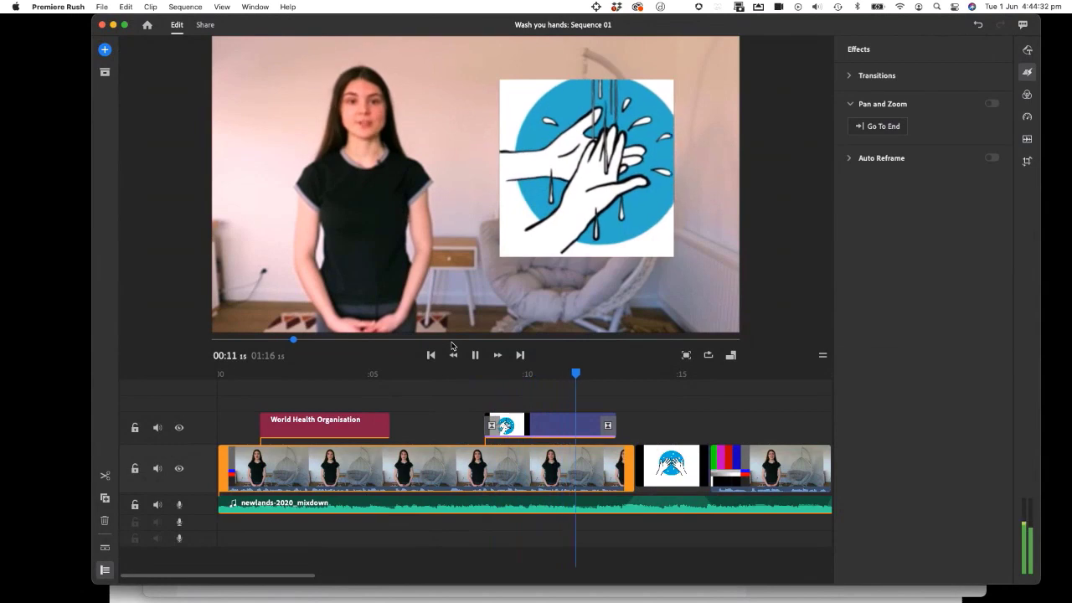
pyautogui.press('space')
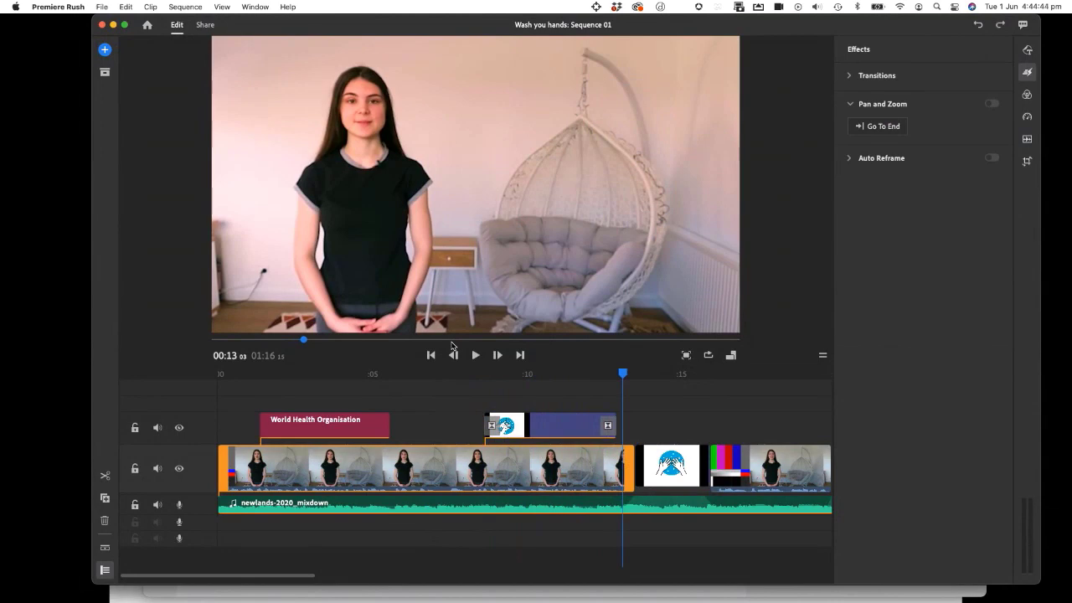
pyautogui.click(532, 375)
pyautogui.moveTo(538, 376); pyautogui.dragTo(555, 375)
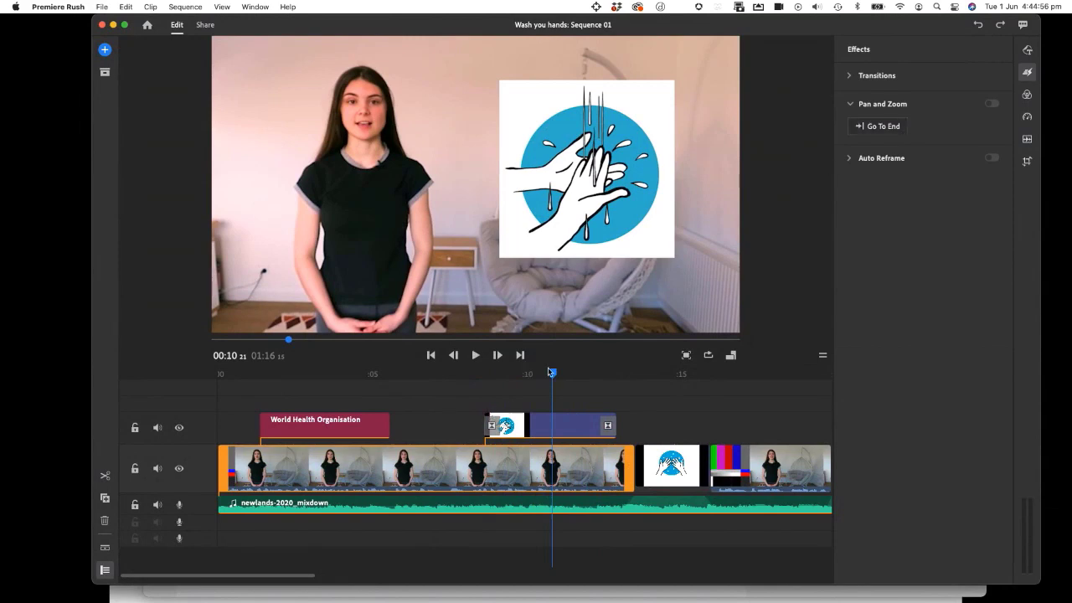
pyautogui.click(629, 376)
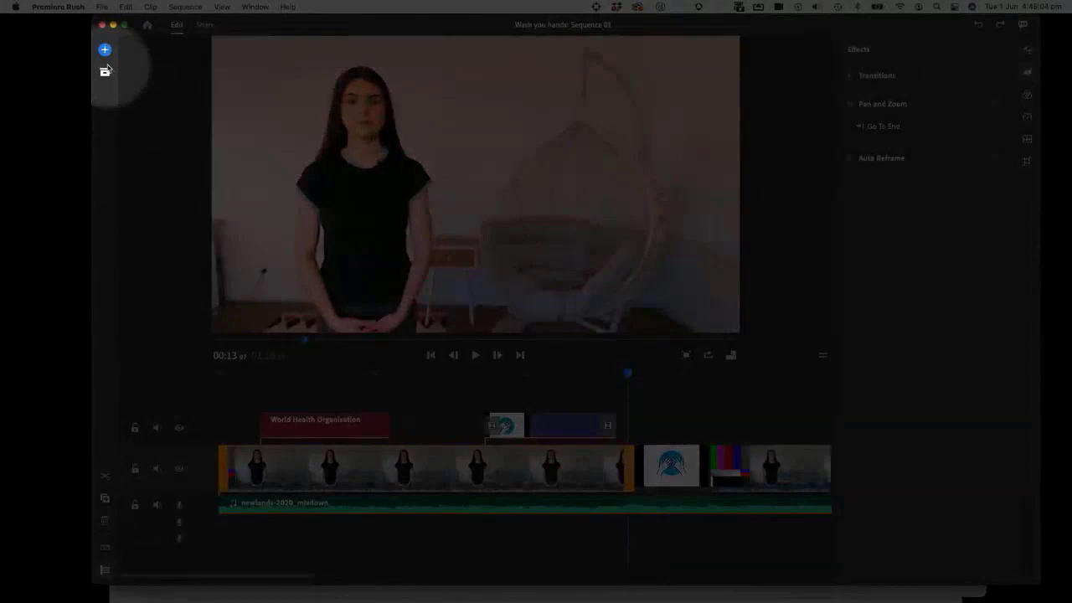
# Open the media browser and go up from the Rush-SA folder to the list of local, cloud and favorite locations
pyautogui.click(105, 49)
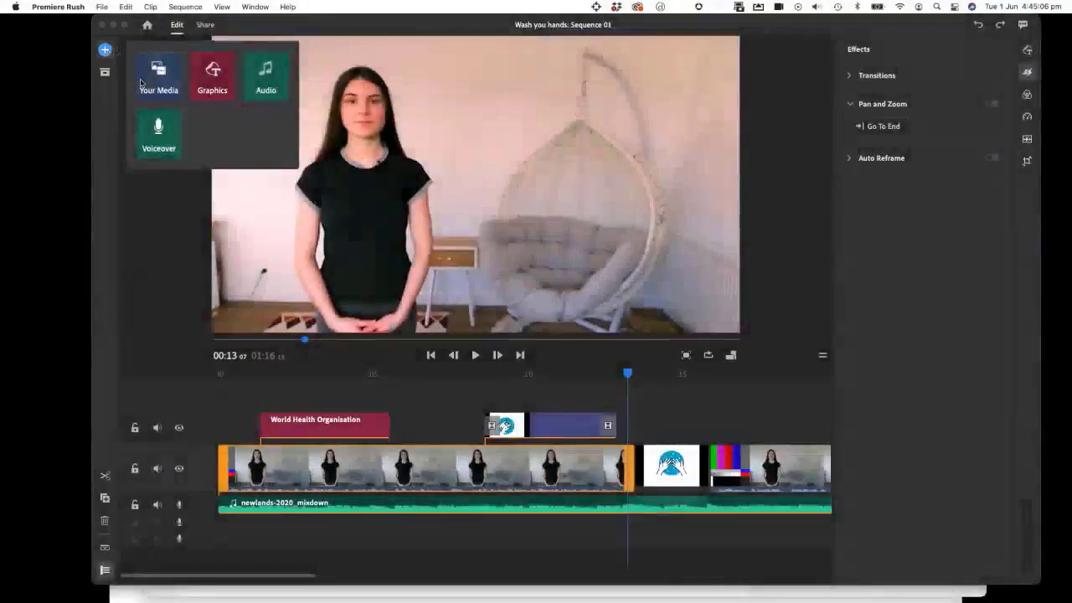
pyautogui.click(156, 70)
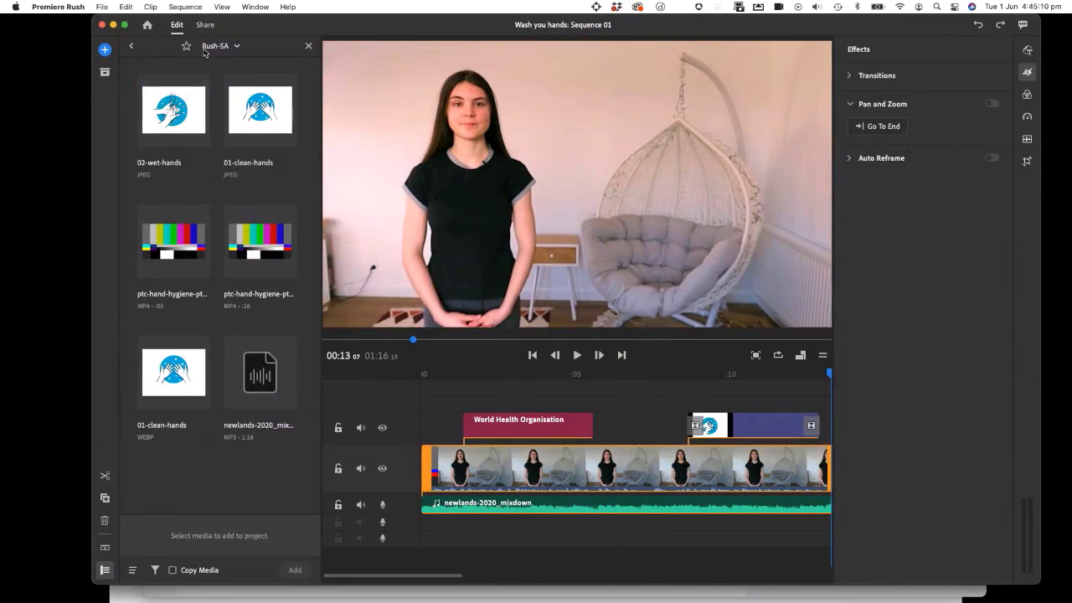
pyautogui.click(132, 46)
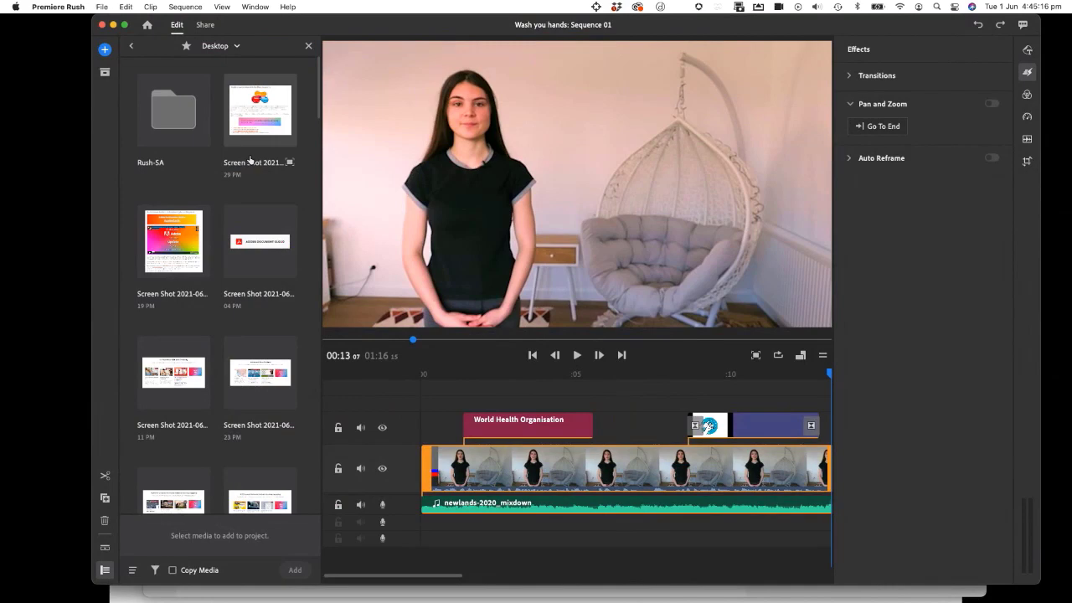
pyautogui.click(132, 46)
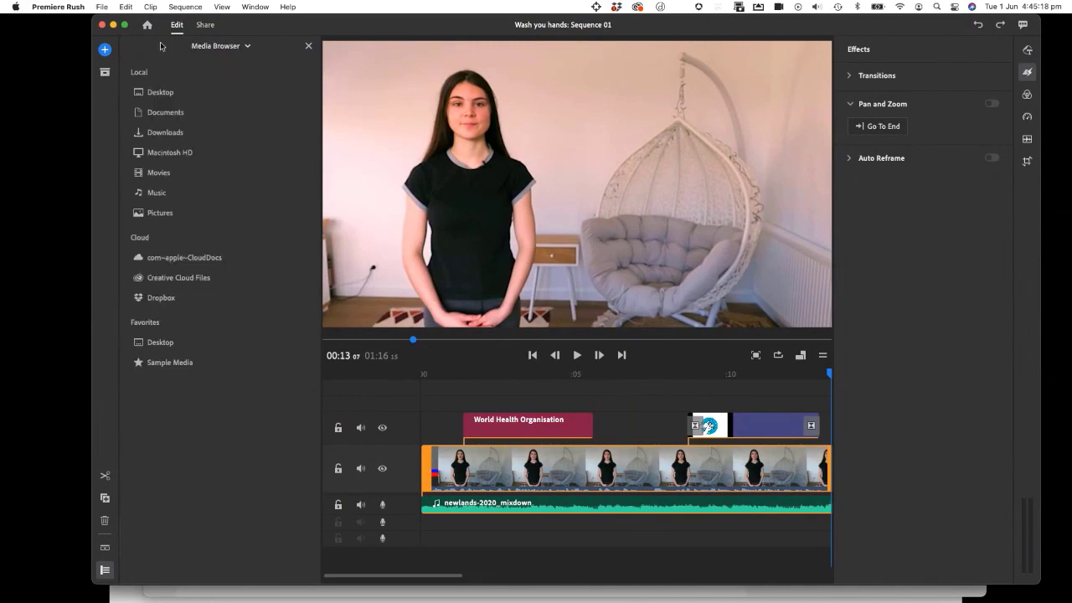
# Try a voiceover recording on the empty audio track directly below the music, with the playhead at 00:00 23, and stop it
pyautogui.click(105, 51)
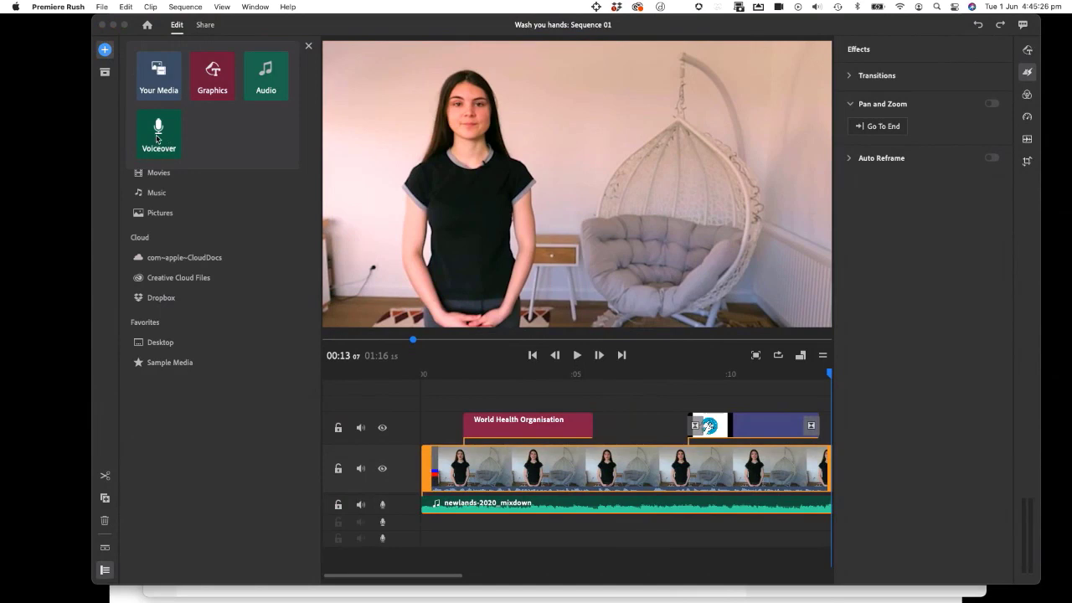
pyautogui.click(449, 432)
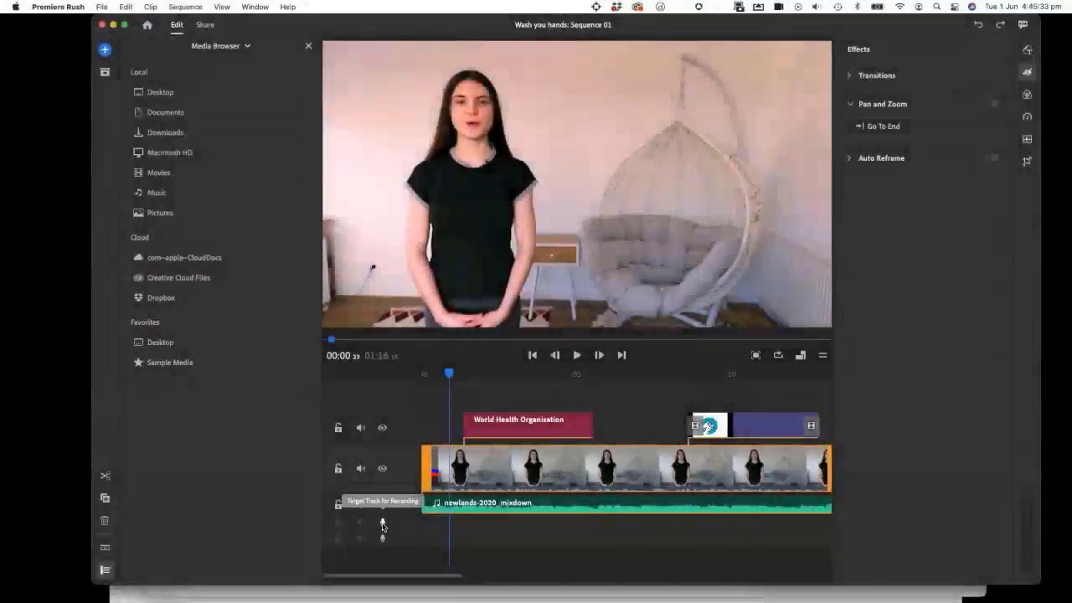
pyautogui.click(383, 525)
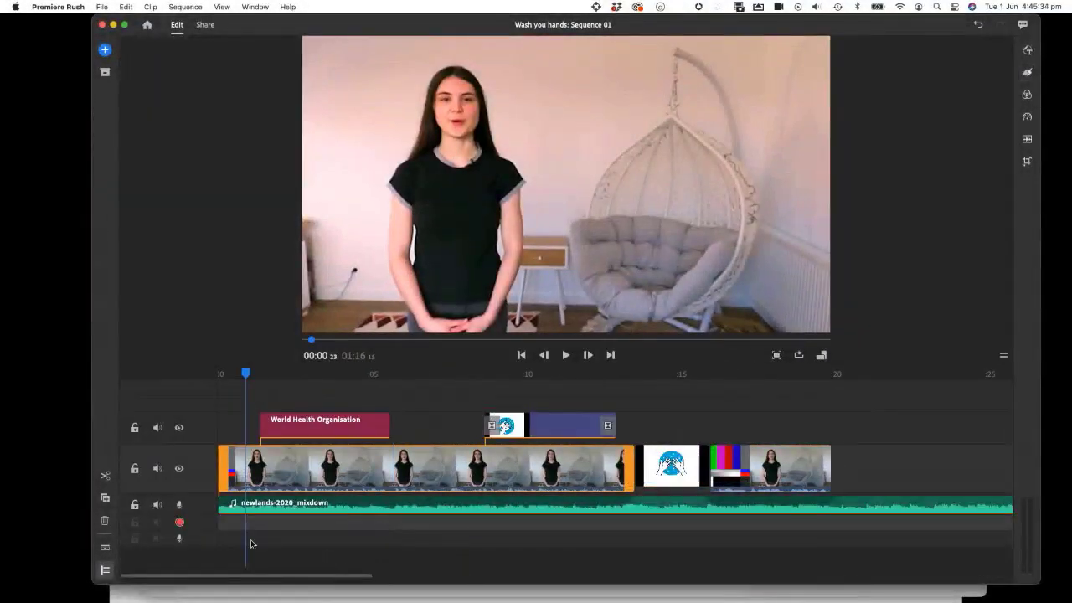
pyautogui.click(179, 523)
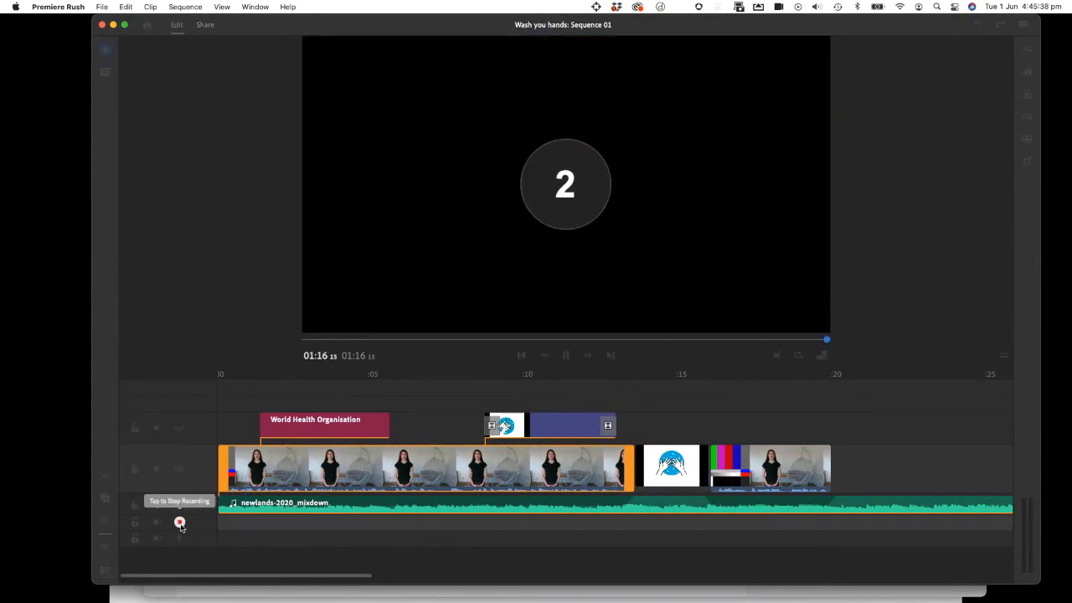
pyautogui.click(179, 523)
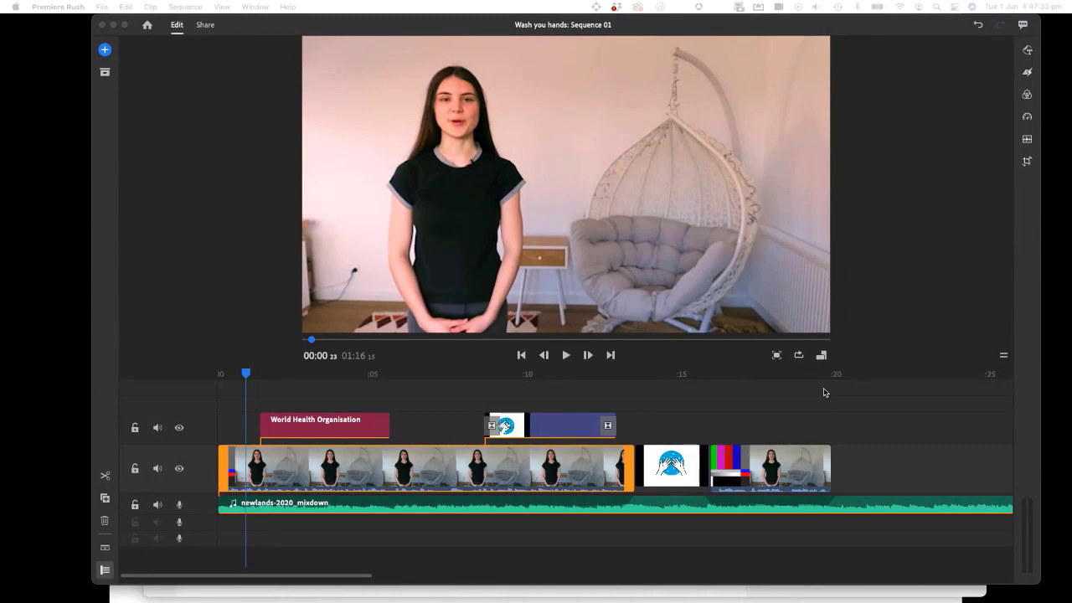
# Play past the last presenter clip to 00:22 04, split the newlands-2020_mixdown music there and delete the remaining part
pyautogui.click(793, 374)
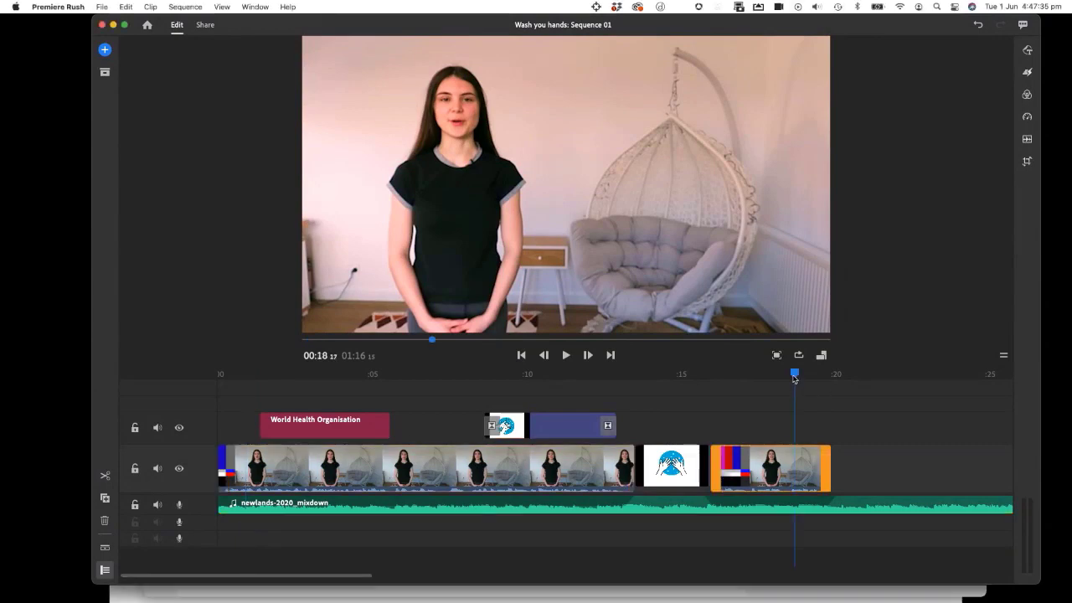
pyautogui.press('space')
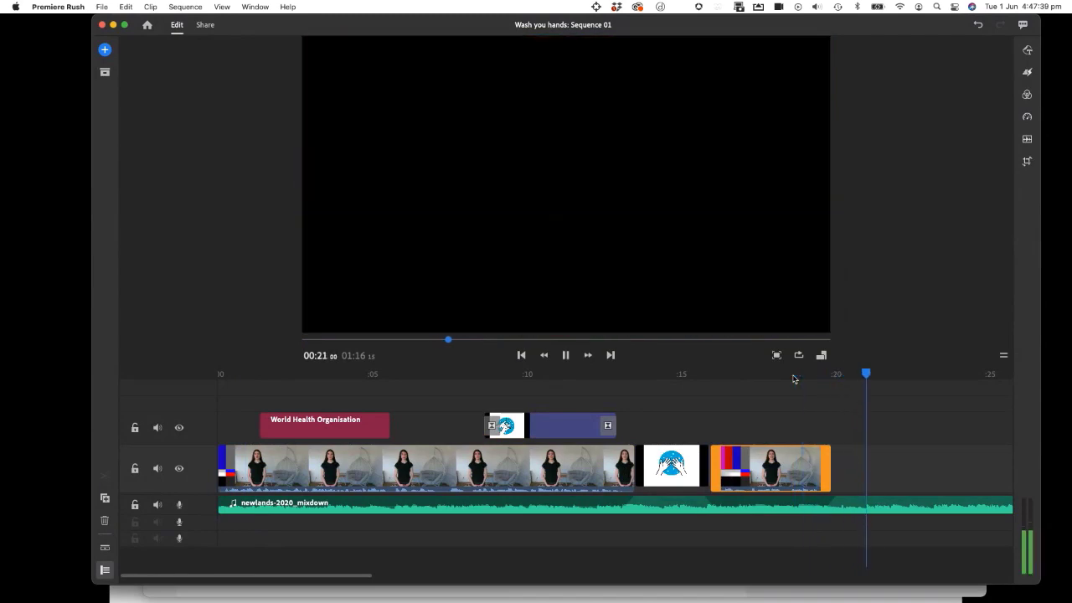
pyautogui.press('space')
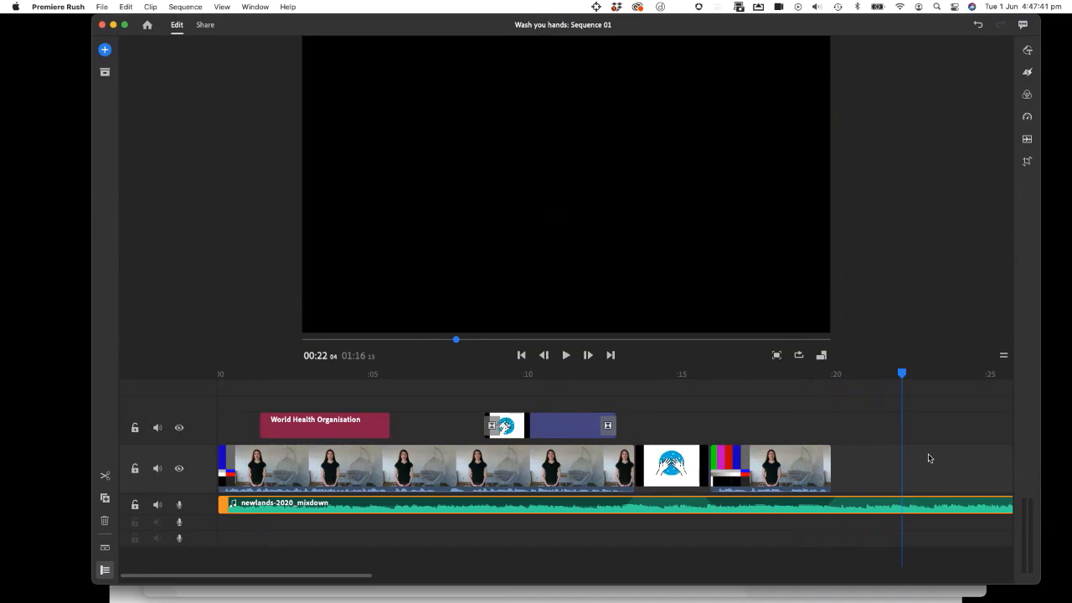
pyautogui.hscroll(10, 932, 458)
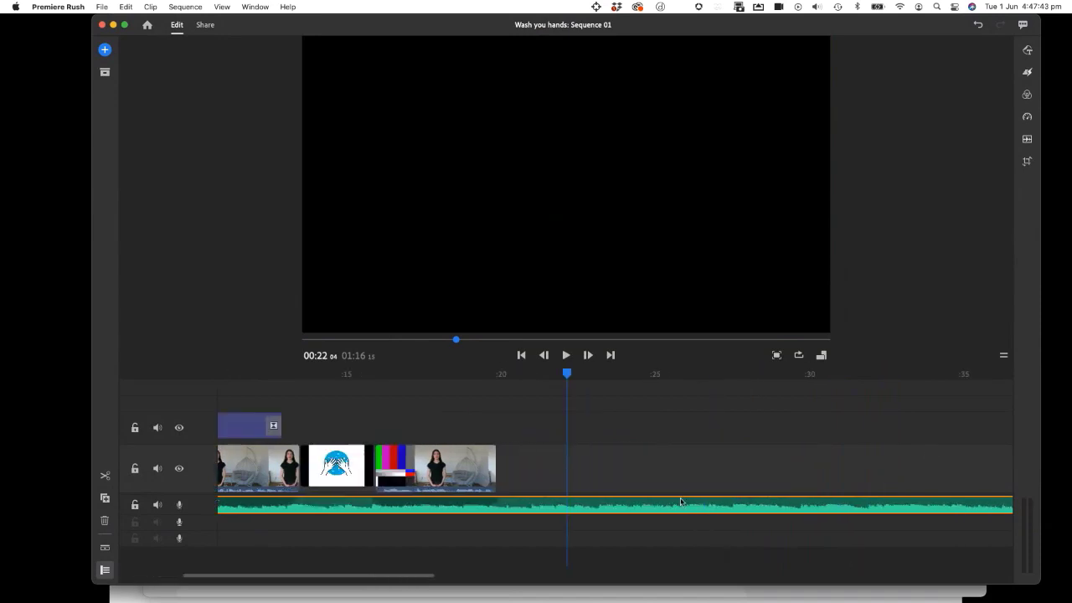
pyautogui.hscroll(-2, 789, 483)
pyautogui.hscroll(-1, 788, 483)
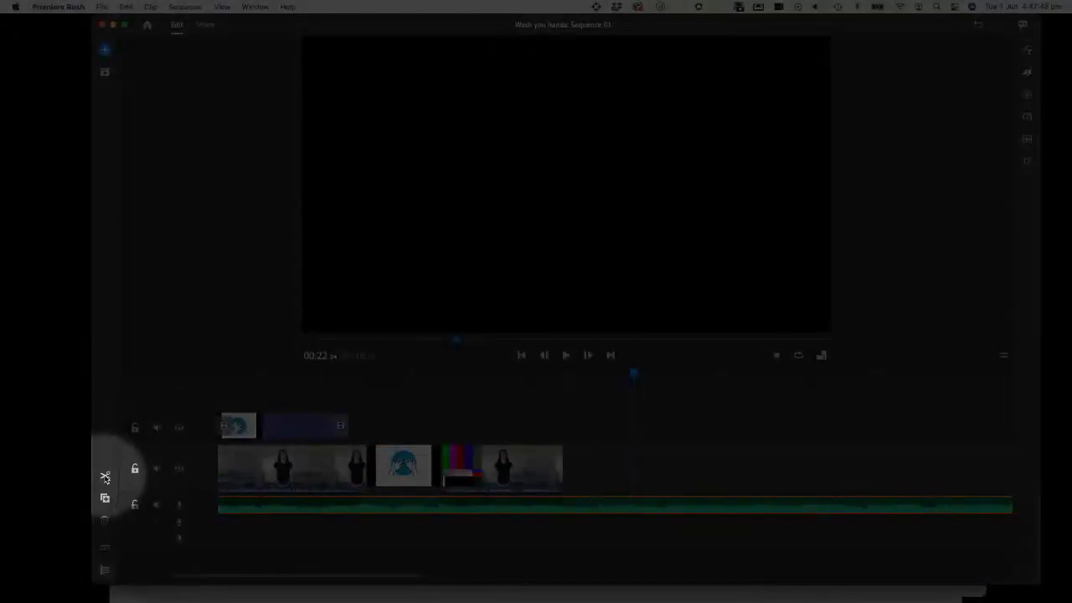
pyautogui.click(105, 478)
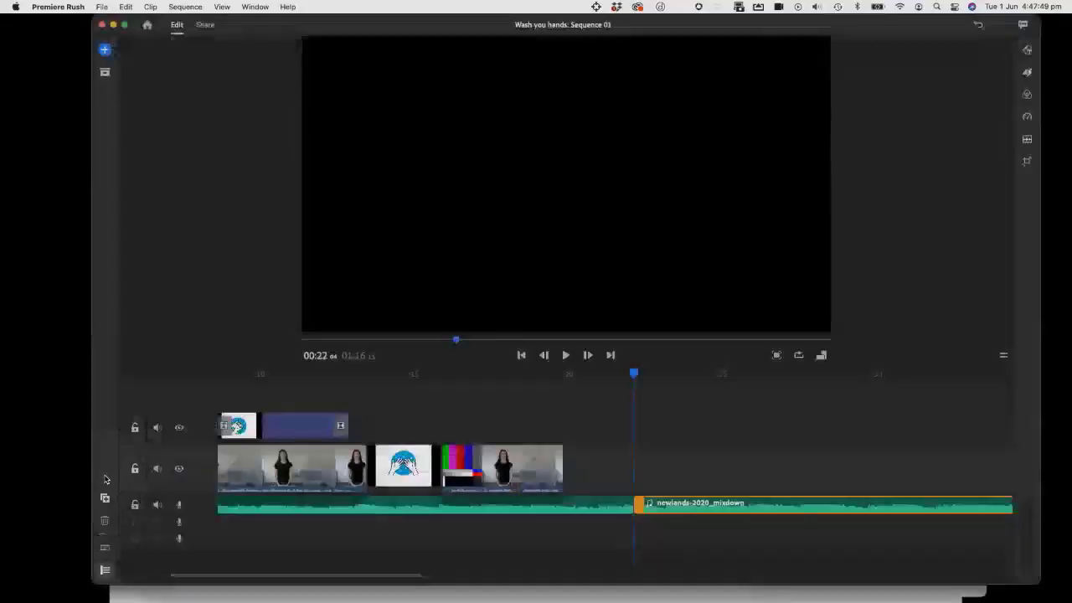
pyautogui.click(680, 504)
pyautogui.press('Delete')
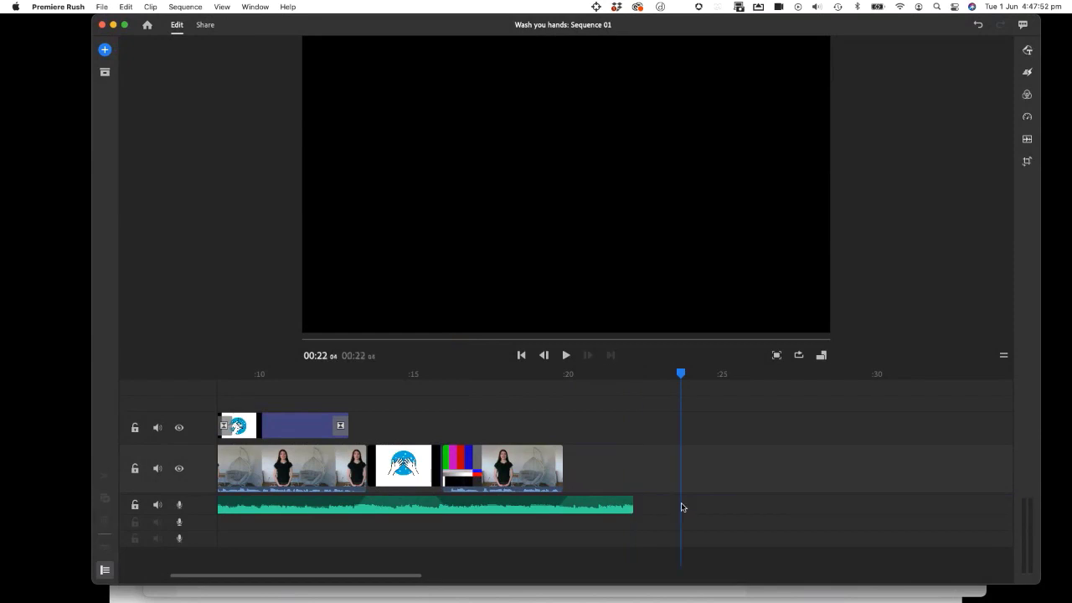
# Extend the end of the music clip to 00:23 07
pyautogui.click(630, 503)
pyautogui.moveTo(633, 504)
pyautogui.mouseDown()
pyautogui.moveTo(791, 504)
pyautogui.moveTo(609, 506)
pyautogui.moveTo(782, 504)
pyautogui.moveTo(636, 503)
pyautogui.mouseUp()
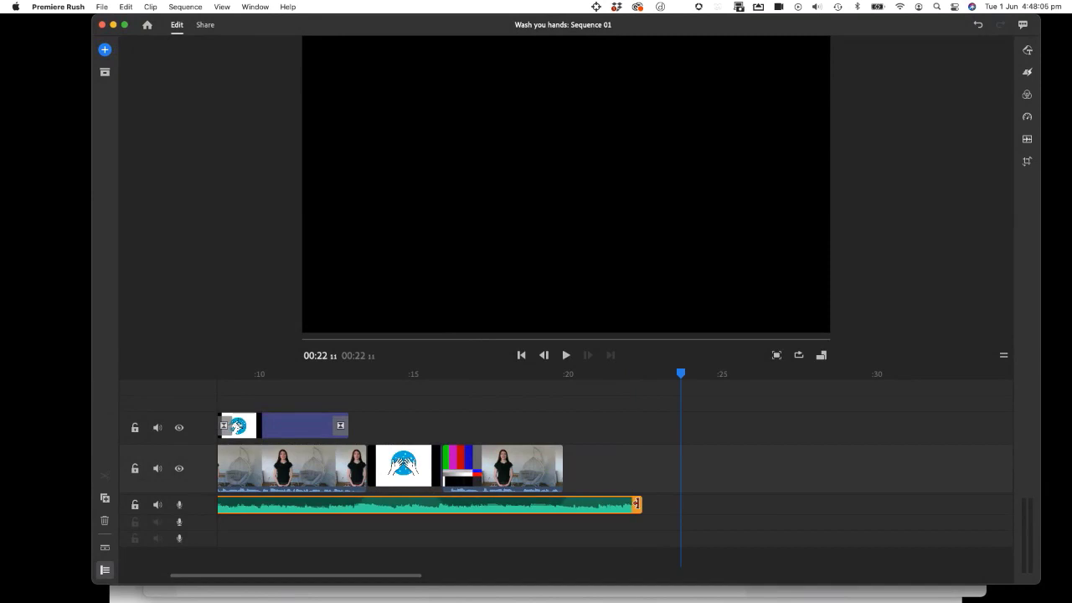
pyautogui.moveTo(636, 503); pyautogui.dragTo(665, 506)
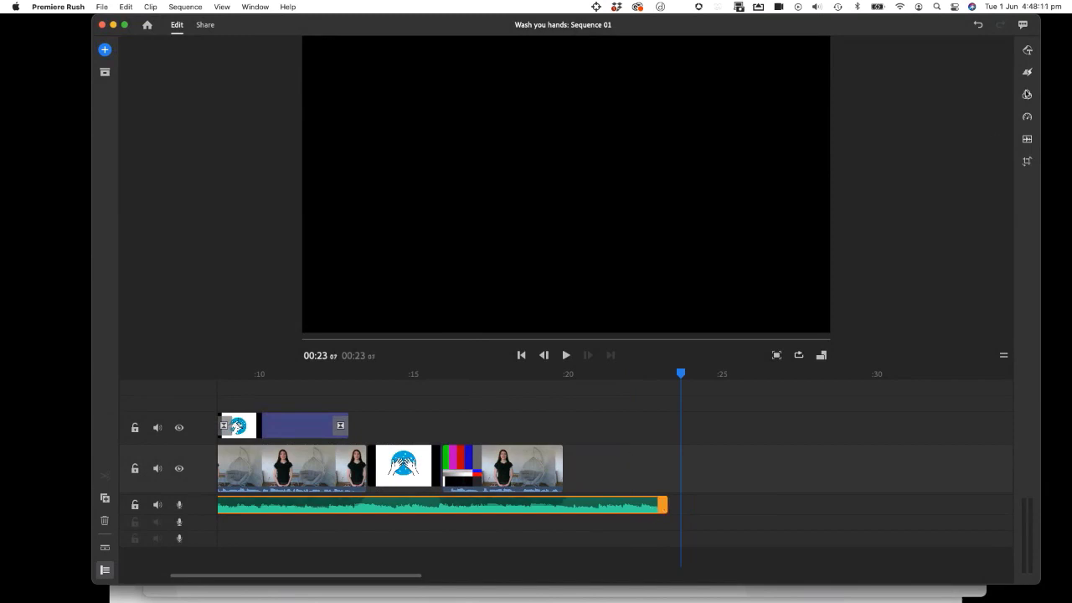
# Add a Dissolve transition with a duration of 1.16 sec to the end of the music and play back the fade-out
pyautogui.click(1027, 74)
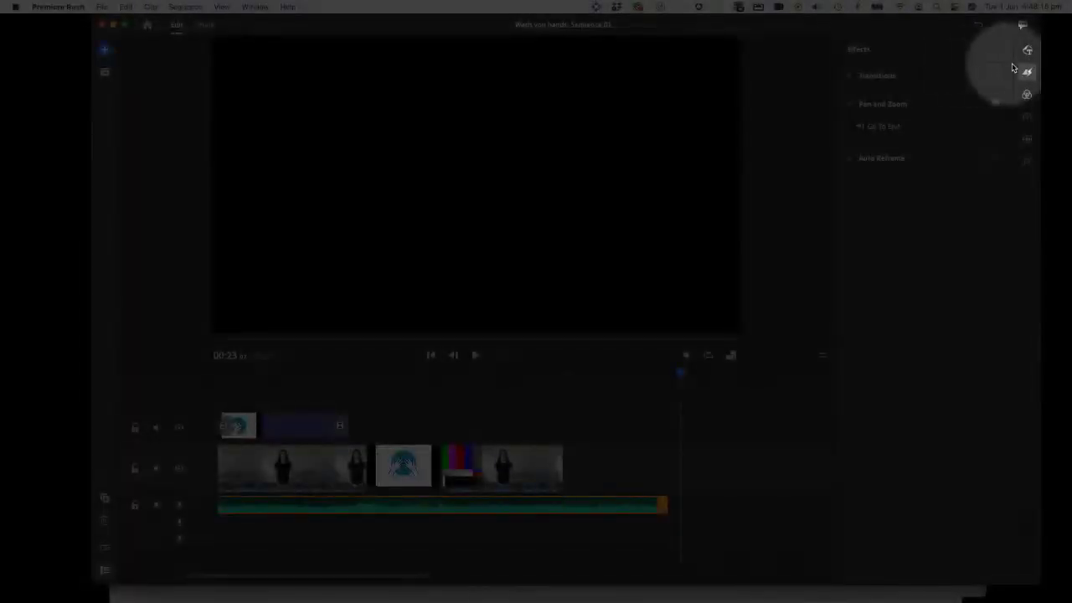
pyautogui.click(850, 76)
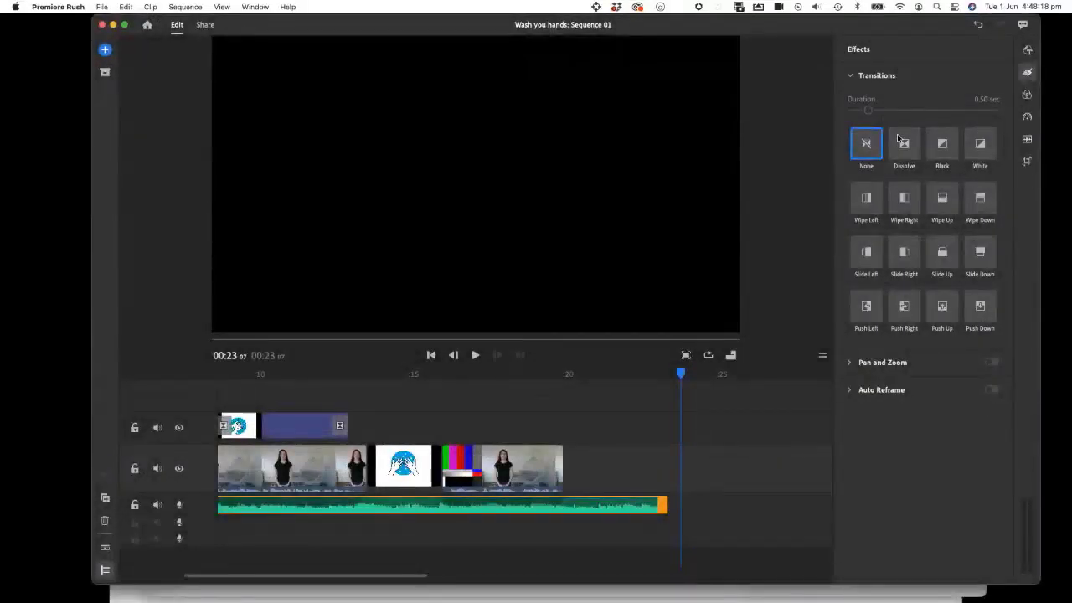
pyautogui.moveTo(905, 143); pyautogui.dragTo(632, 504)
pyautogui.click(601, 374)
pyautogui.press('space')
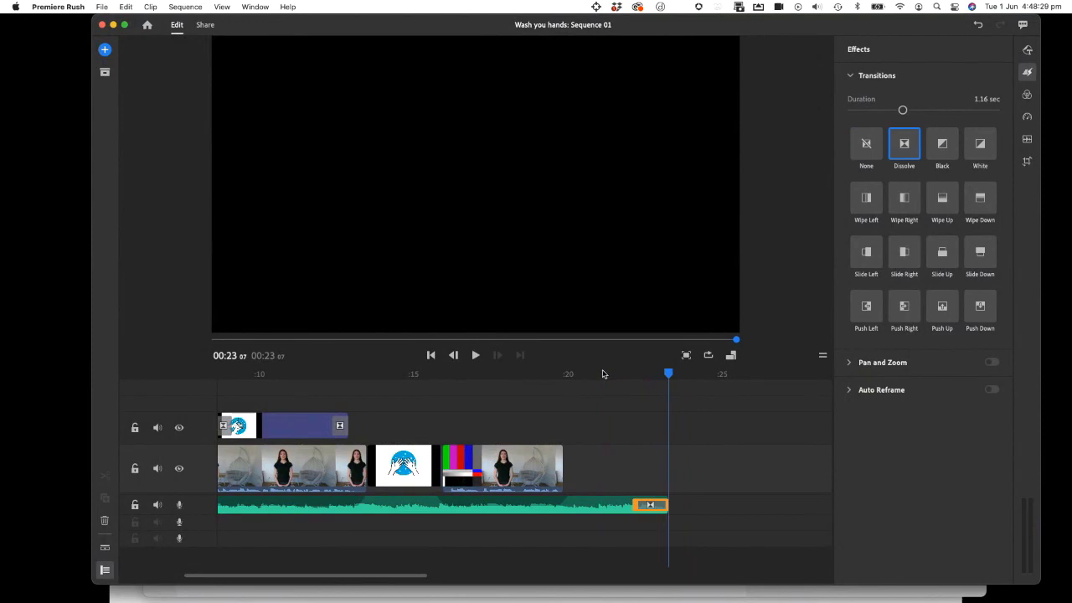
# Browse the title templates and add the Colorful Paragraph title to the main video track directly after the last presenter clip
pyautogui.click(599, 375)
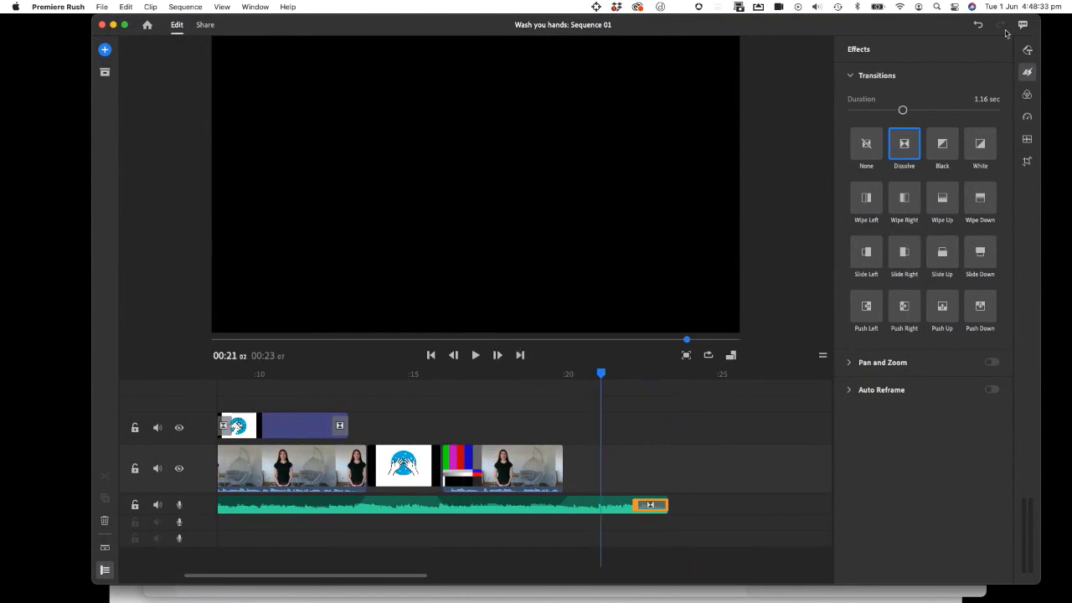
pyautogui.click(1027, 51)
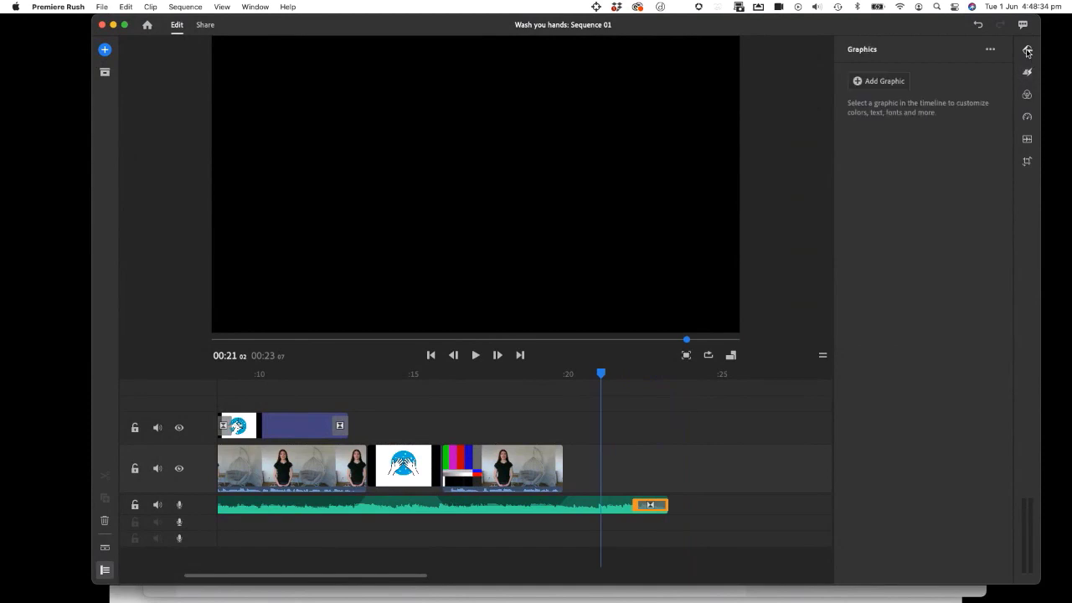
pyautogui.click(871, 83)
pyautogui.scroll(1, 247, 208)
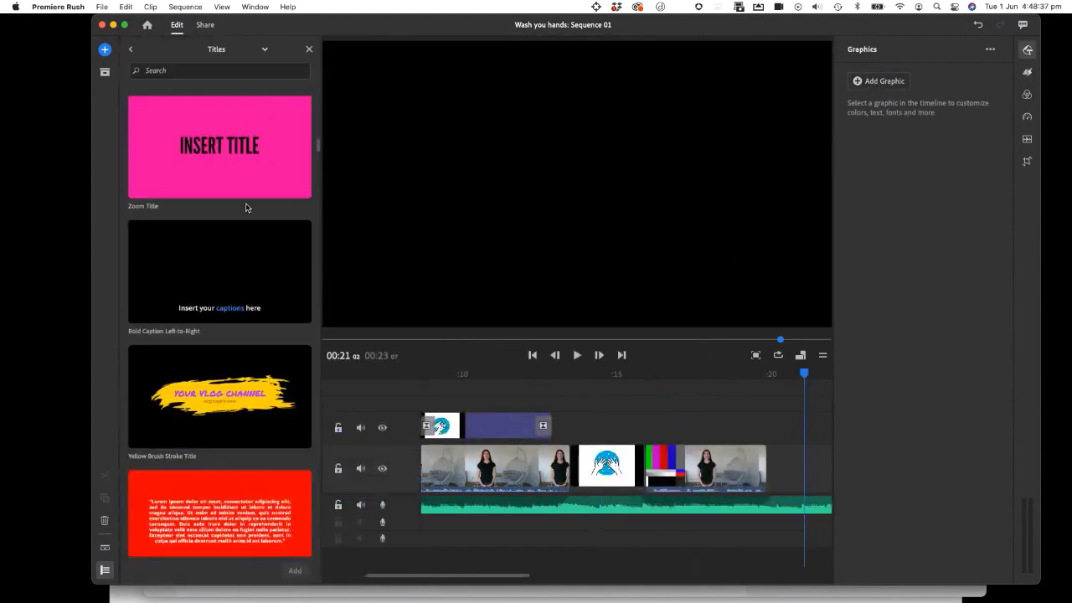
pyautogui.scroll(-15, 246, 207)
pyautogui.scroll(15, 246, 208)
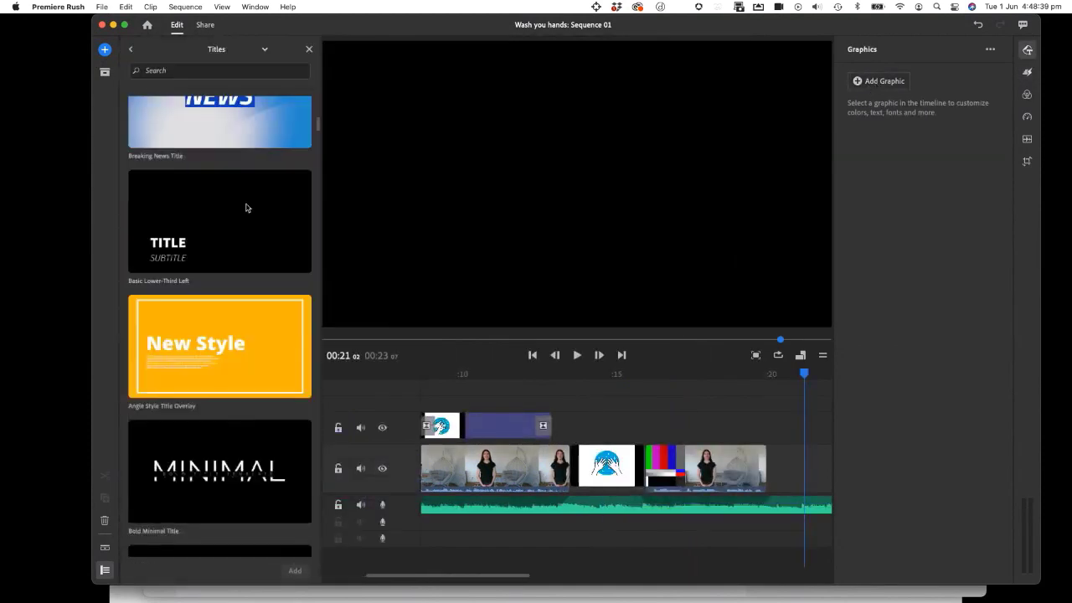
pyautogui.scroll(8, 246, 208)
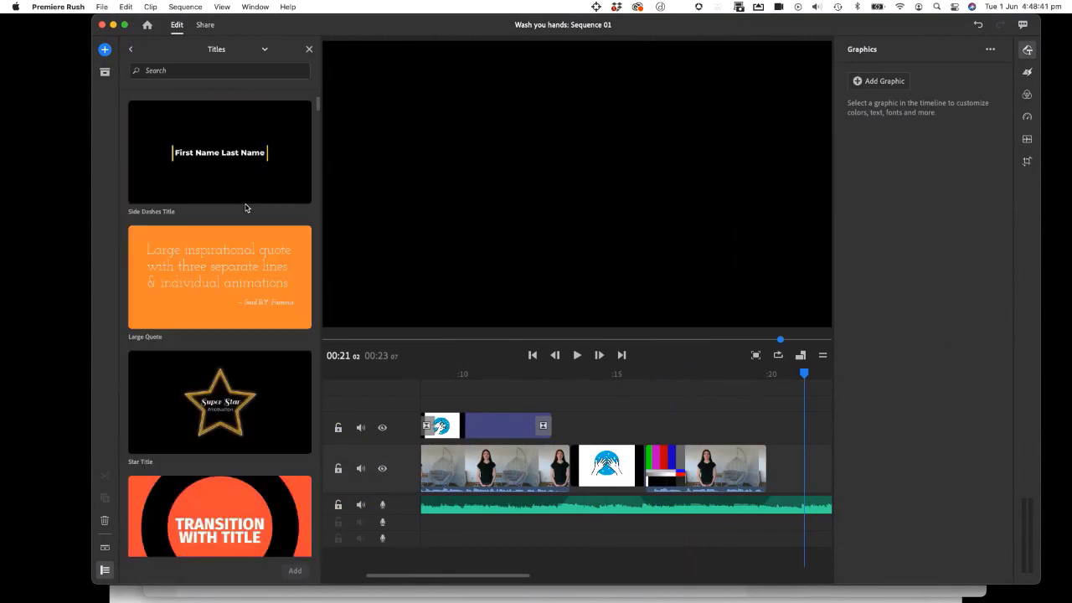
pyautogui.scroll(-15, 246, 208)
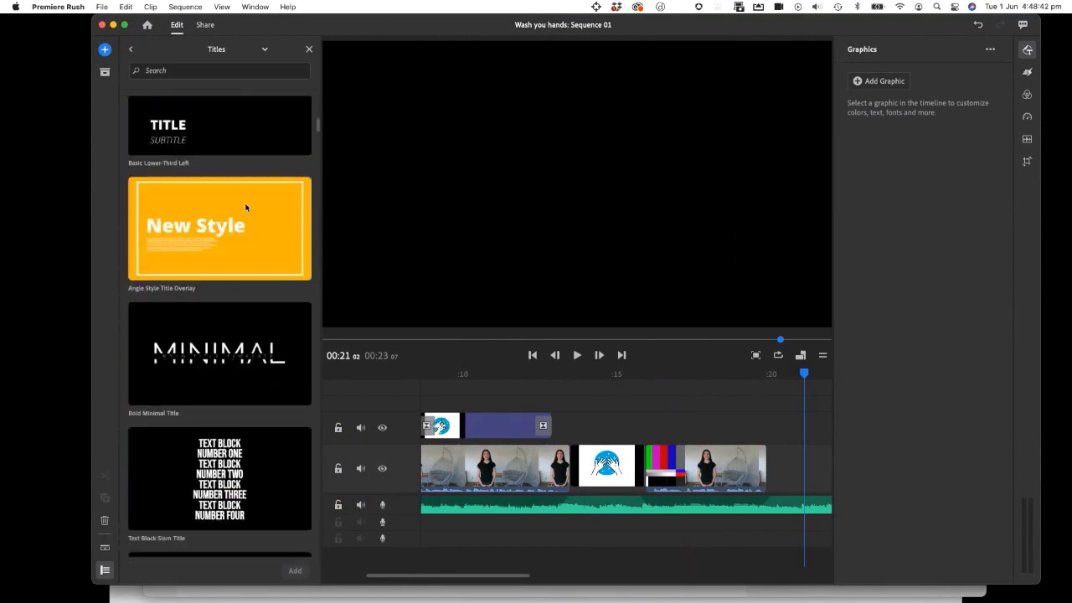
pyautogui.scroll(-3, 246, 208)
pyautogui.scroll(-3, 246, 207)
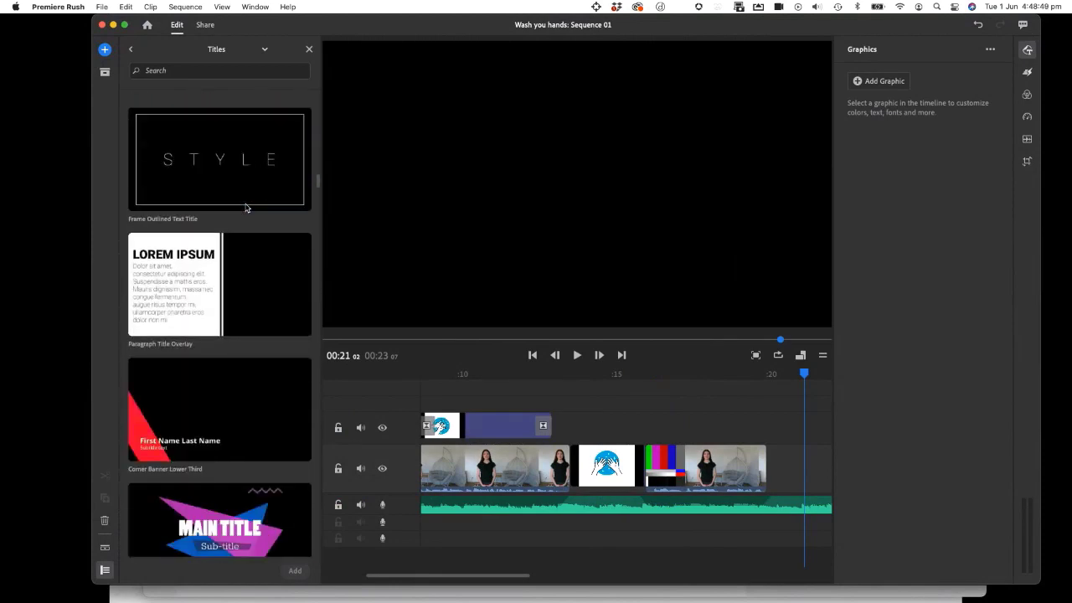
pyautogui.scroll(-15, 246, 208)
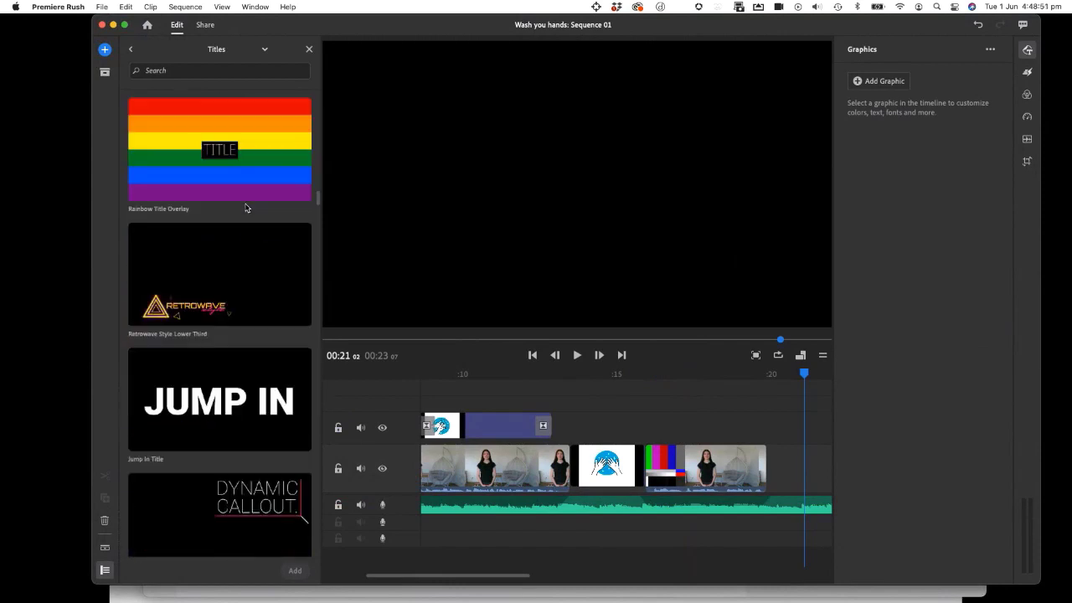
pyautogui.scroll(-15, 246, 208)
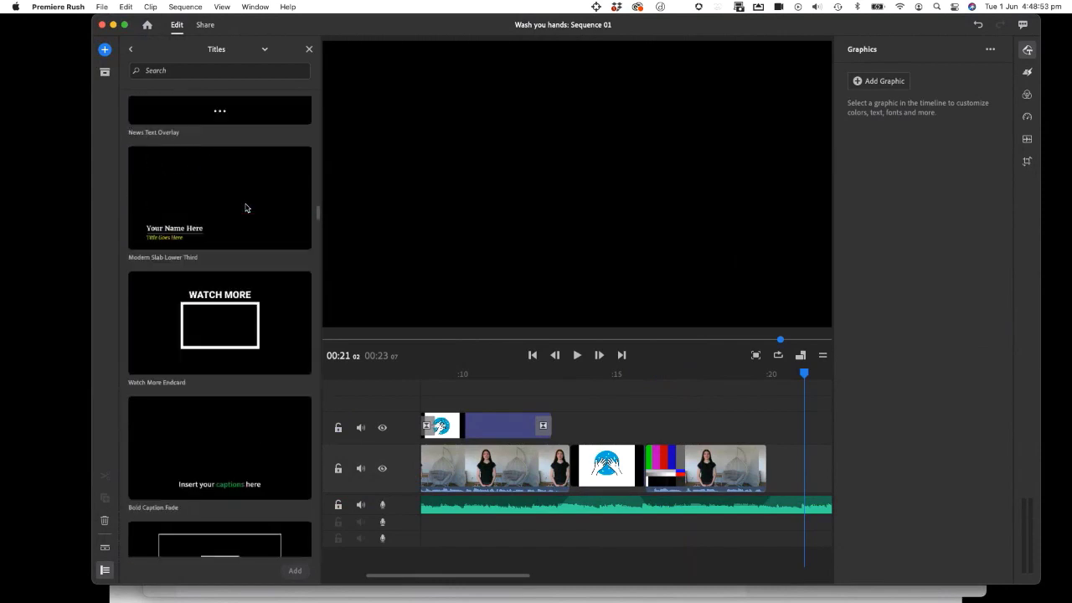
pyautogui.scroll(-15, 246, 208)
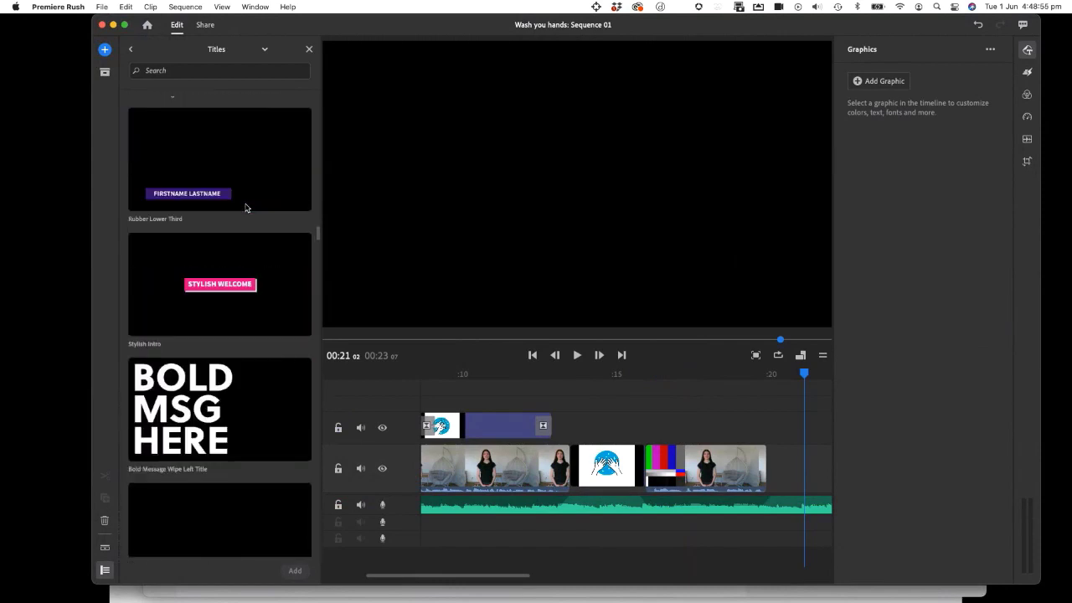
pyautogui.scroll(-15, 246, 207)
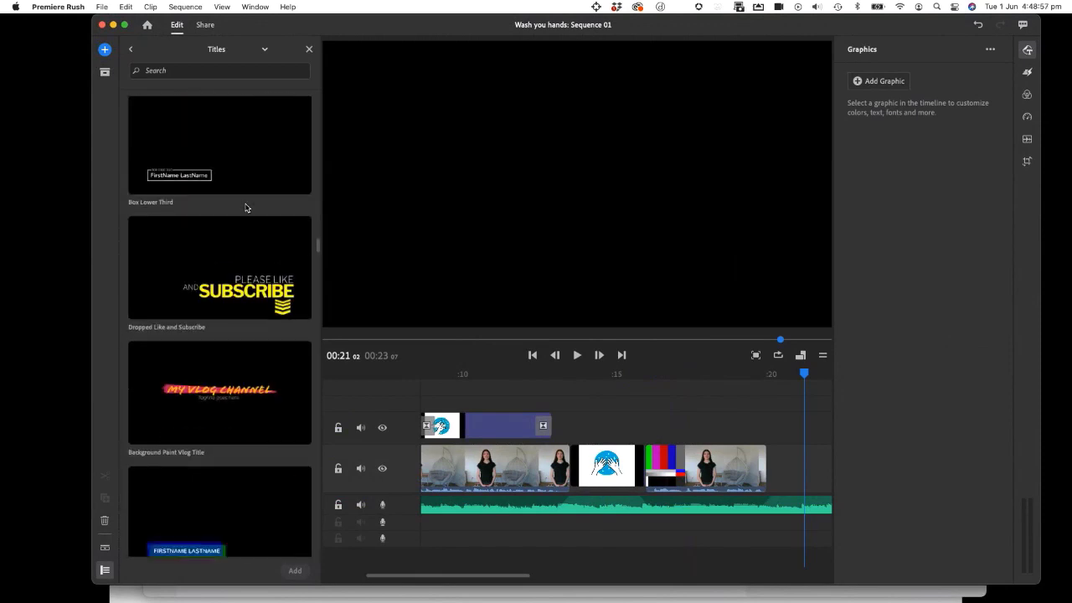
pyautogui.scroll(-15, 246, 208)
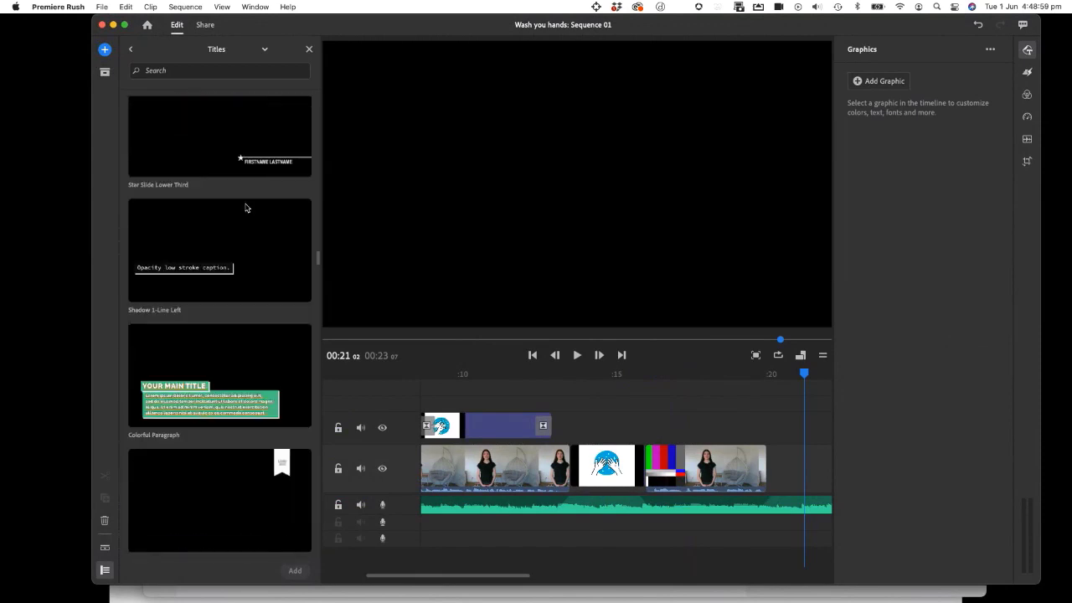
pyautogui.scroll(-5, 246, 207)
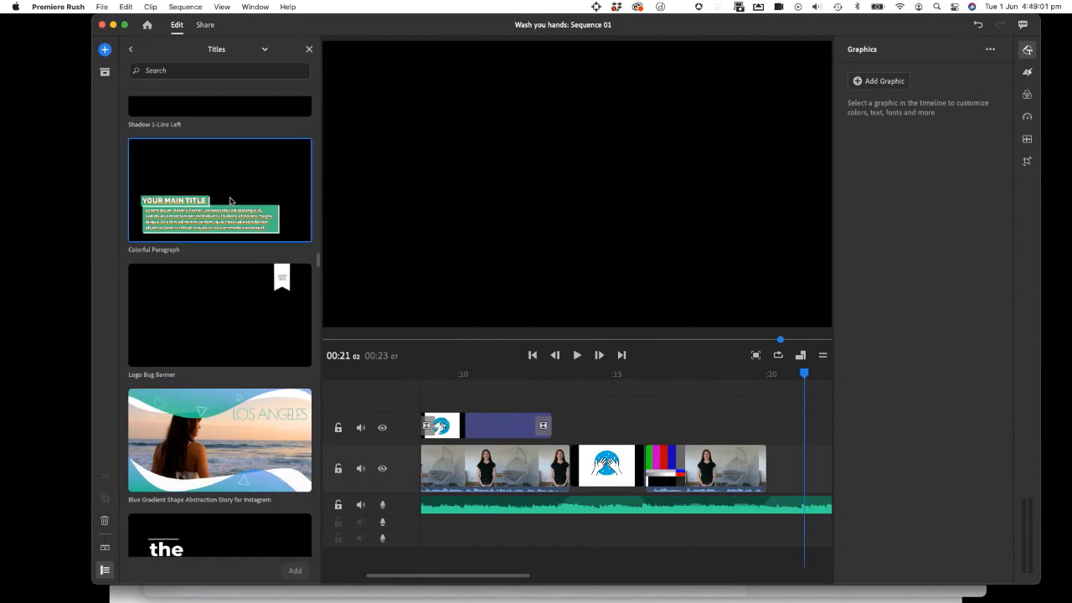
pyautogui.moveTo(198, 179); pyautogui.dragTo(771, 466)
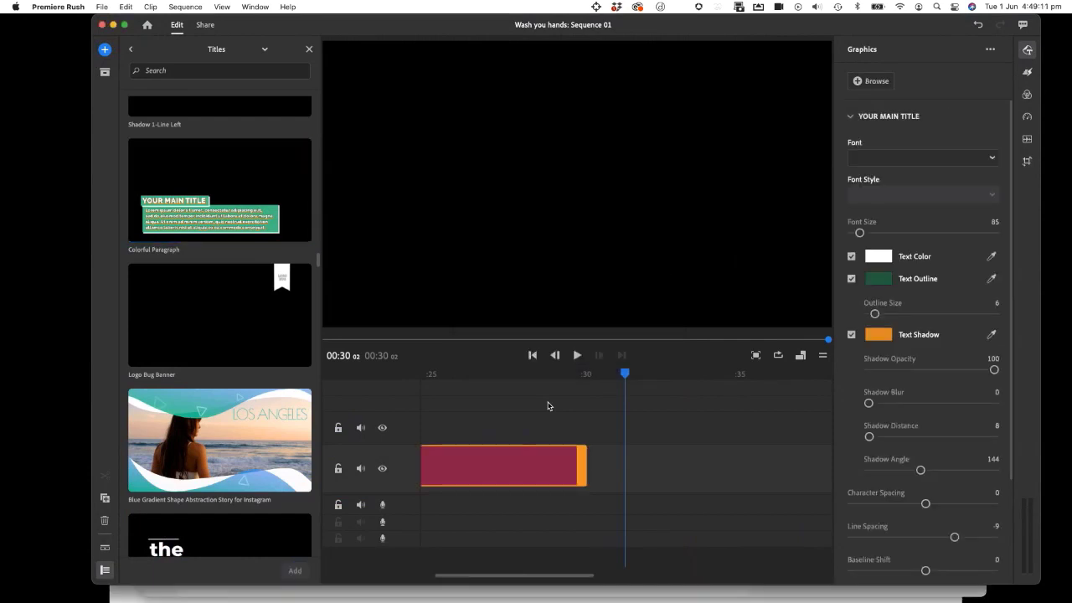
# Replace the main heading of the new end title with "Thanks for watching"
pyautogui.click(503, 376)
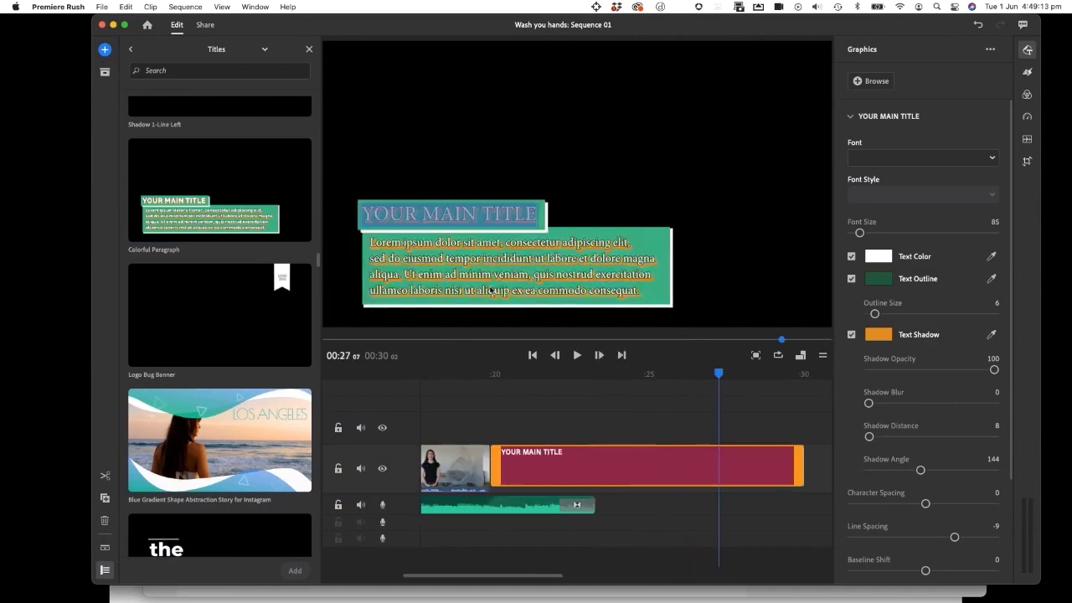
pyautogui.doubleClick(442, 215)
pyautogui.tripleClick(442, 215)
pyautogui.write('Thanks')
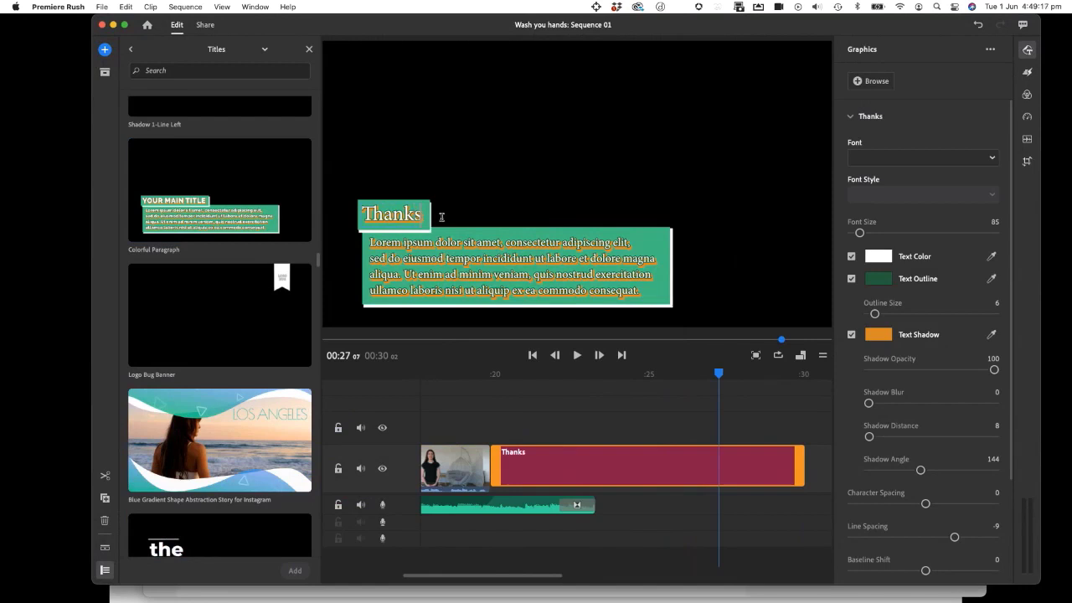
pyautogui.write(' for watching')
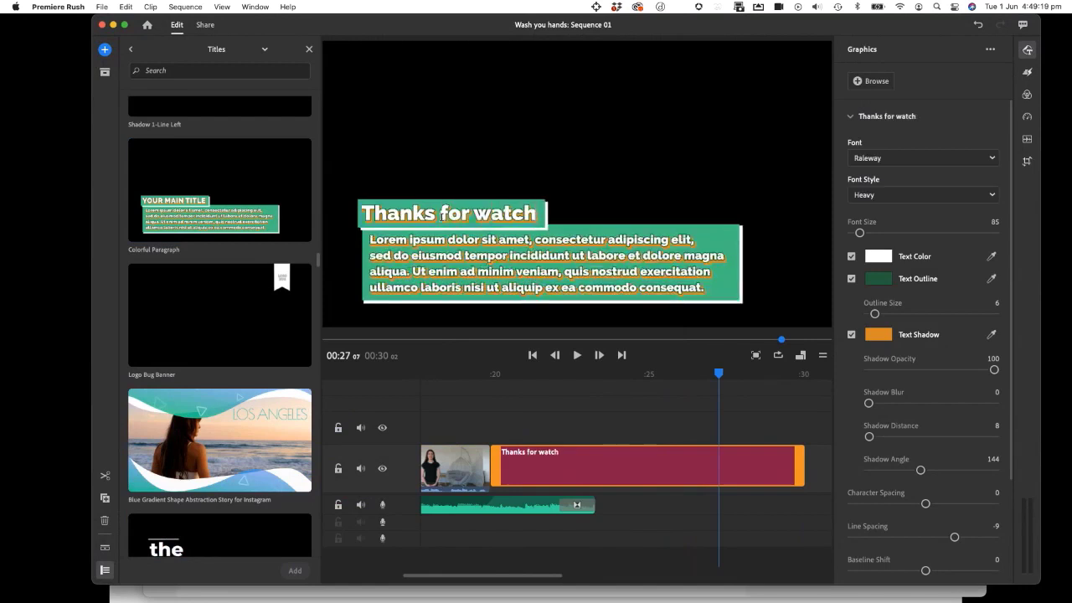
# Replace the placeholder paragraph below the end title's heading with "Wash your hands"
pyautogui.click(377, 244)
pyautogui.moveTo(387, 245); pyautogui.dragTo(774, 294)
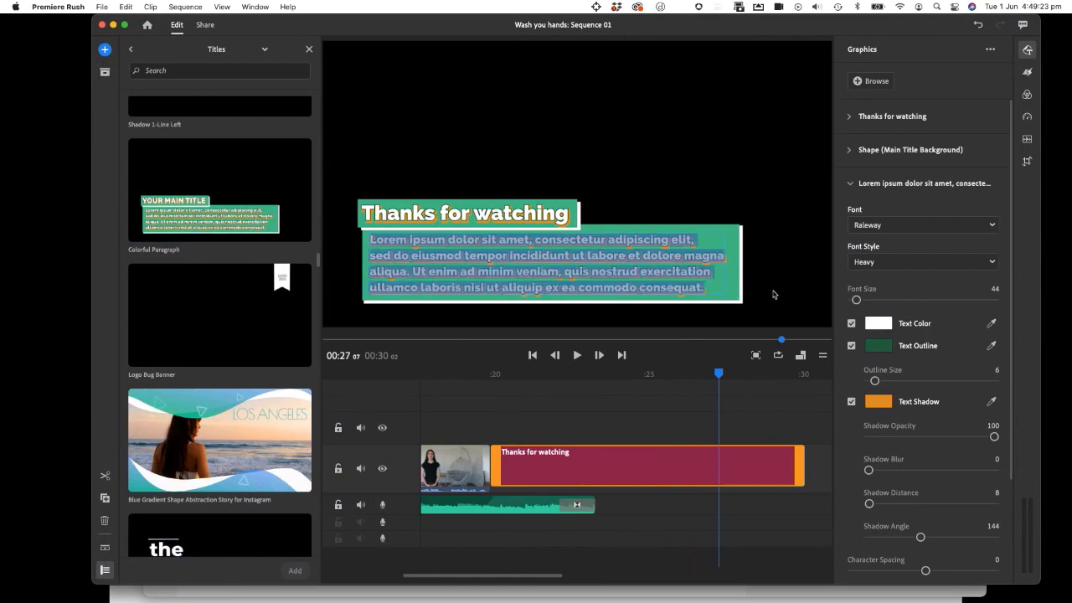
pyautogui.write('Wash your hands')
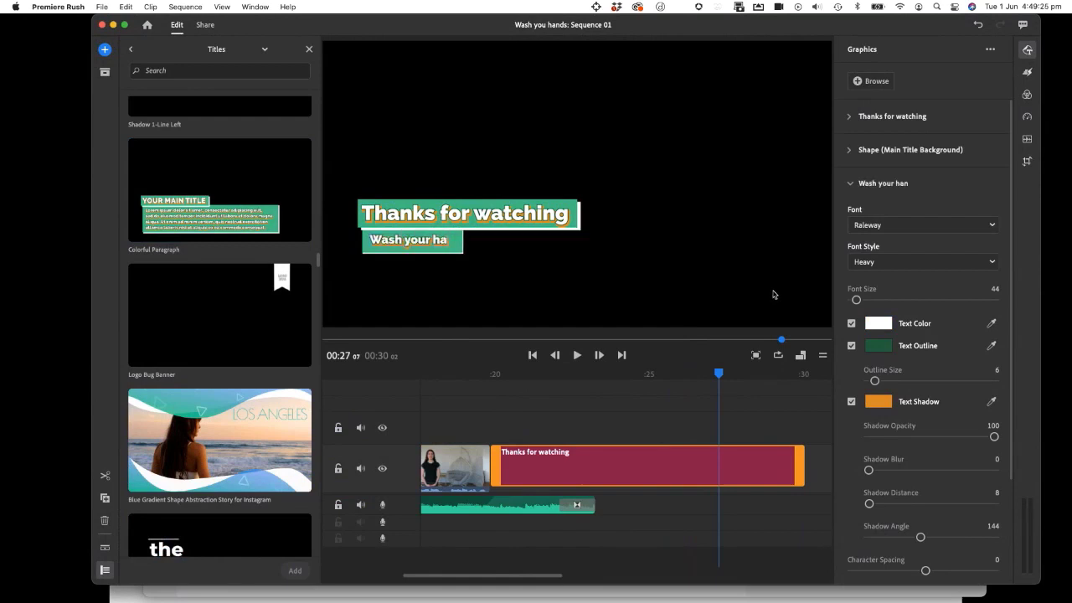
# Shorten the end title to finish at 00:23 09, near the end of the music, and play back the closing section
pyautogui.click(488, 375)
pyautogui.moveTo(802, 469); pyautogui.dragTo(596, 471)
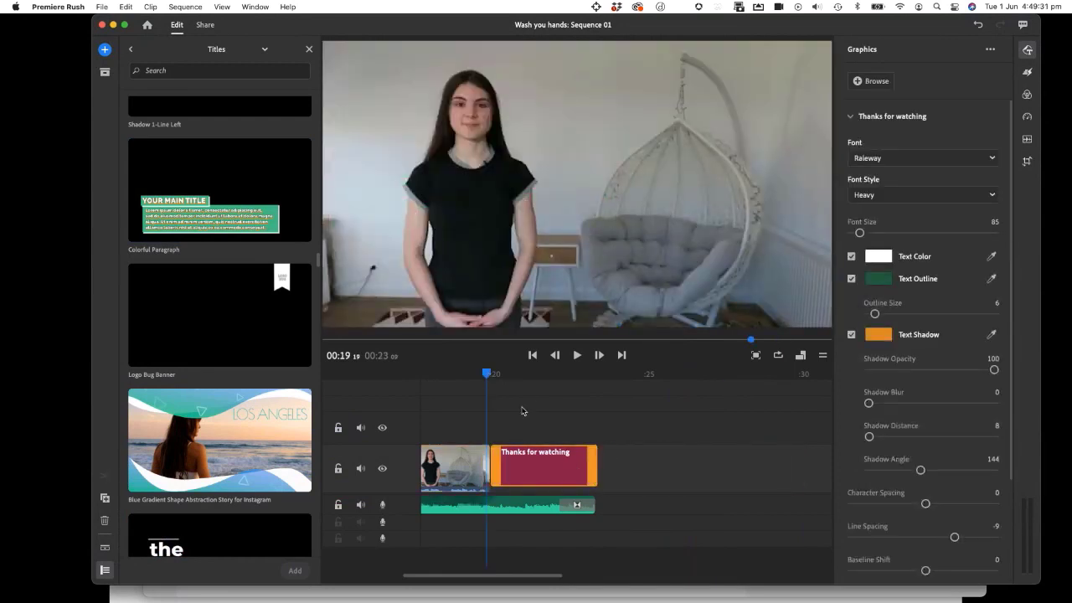
pyautogui.click(463, 374)
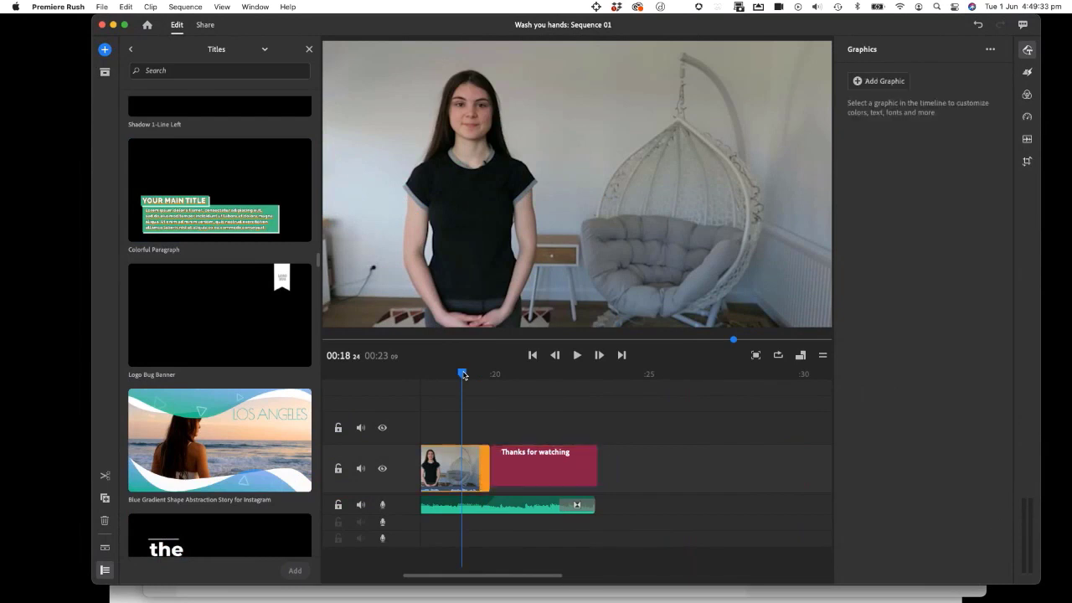
pyautogui.press('space')
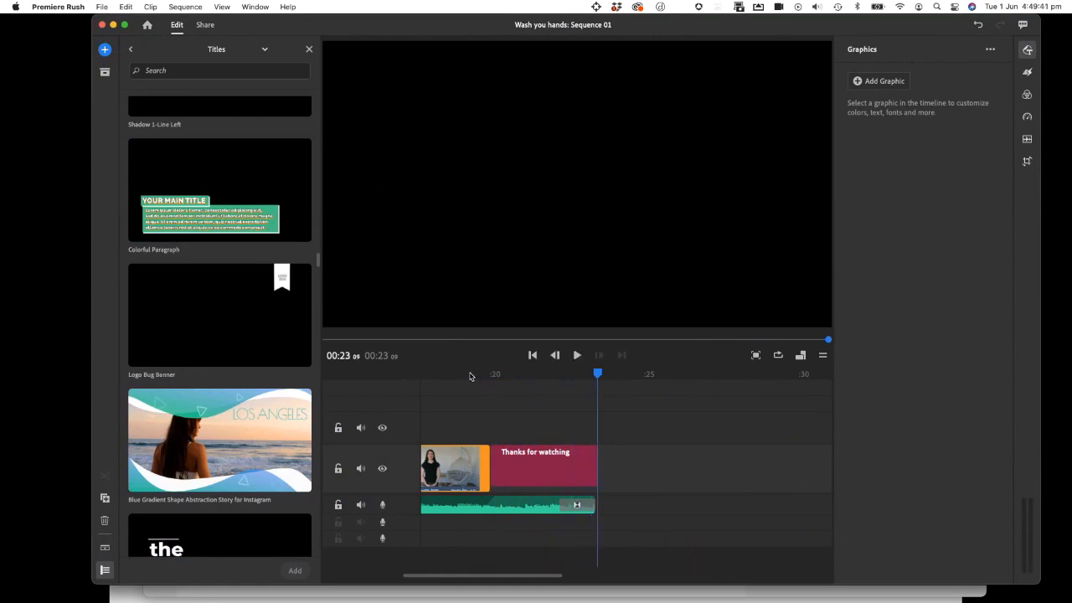
pyautogui.click(468, 374)
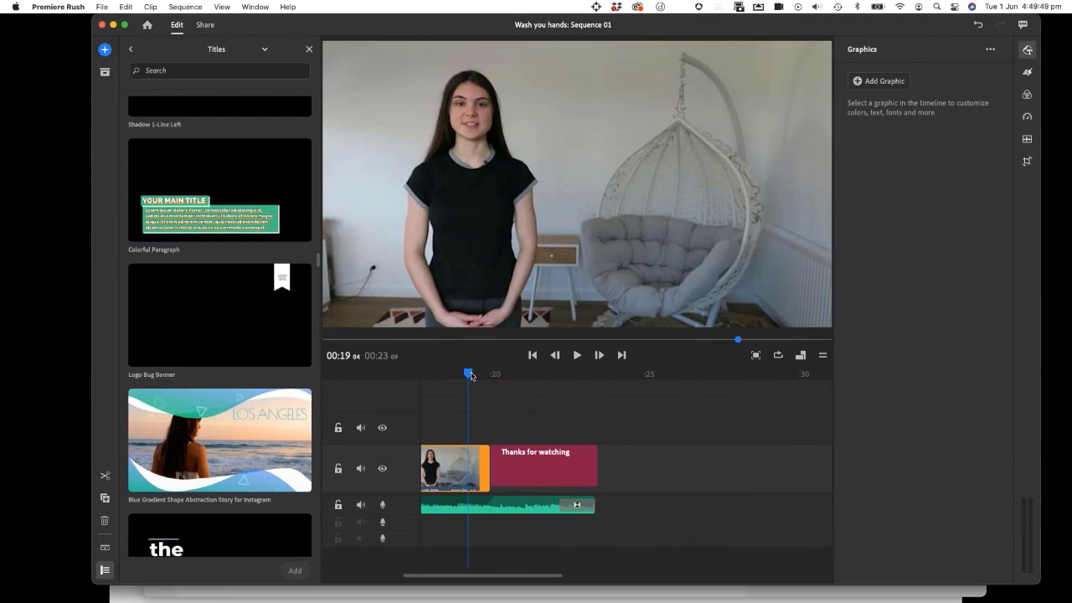
pyautogui.moveTo(470, 375); pyautogui.dragTo(600, 380)
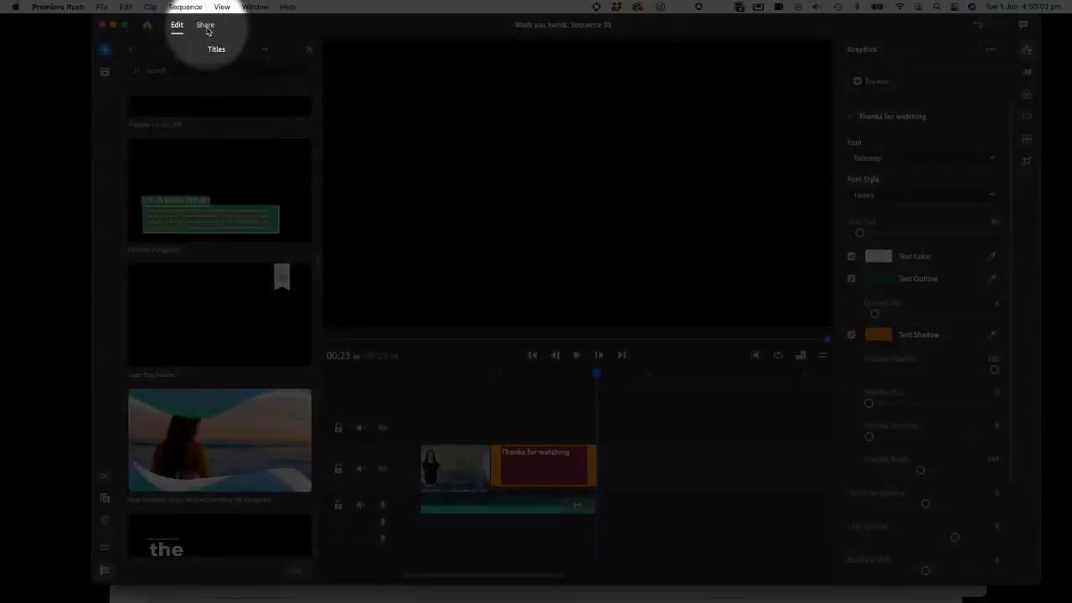
# Open the sharing settings for a local export and name the output file "Wash hands"
pyautogui.click(205, 26)
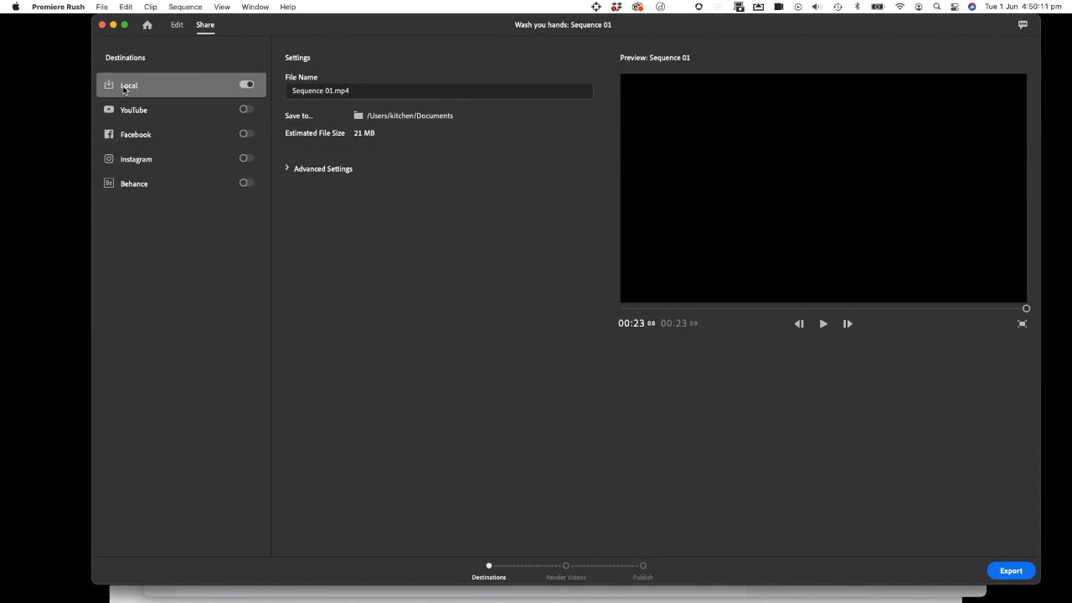
pyautogui.click(293, 90)
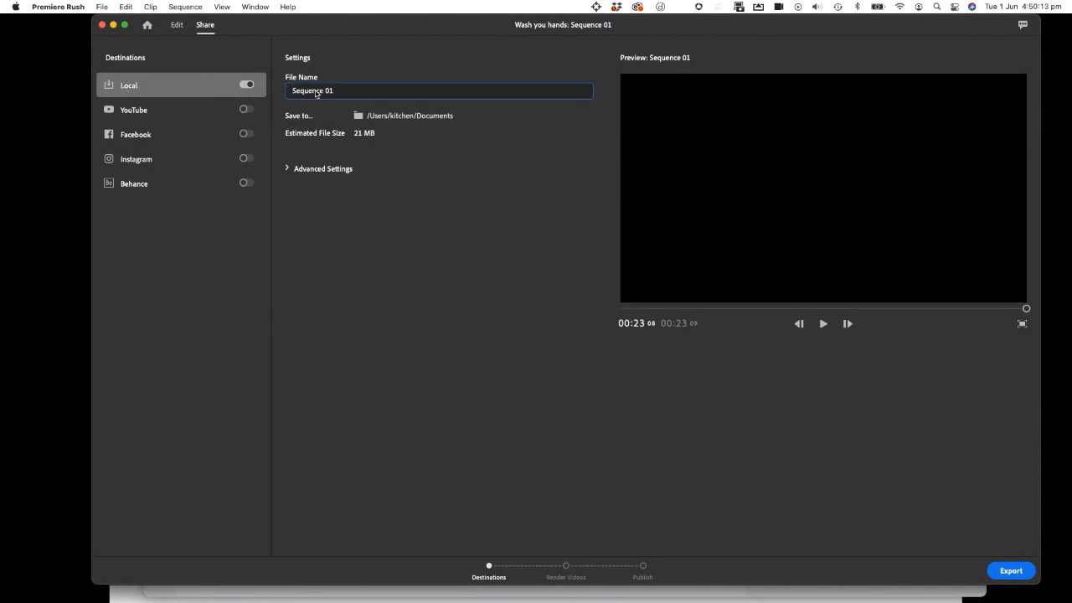
pyautogui.moveTo(335, 90); pyautogui.dragTo(256, 91)
pyautogui.write('Wash hands')
pyautogui.press('Return')
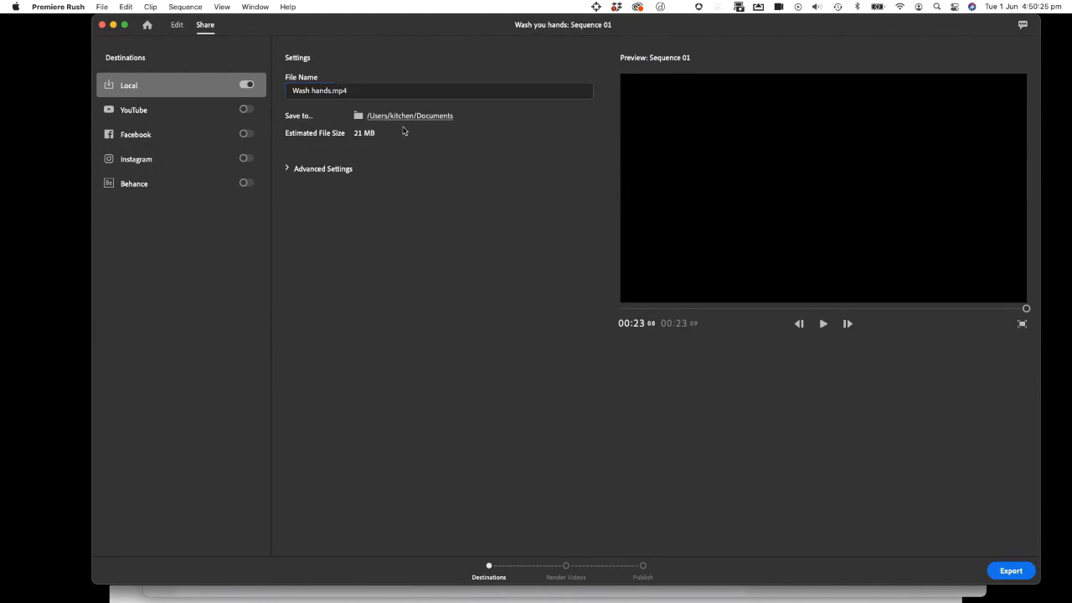
# Set the export's save location to the Rush-SA folder on the Desktop
pyautogui.click(402, 126)
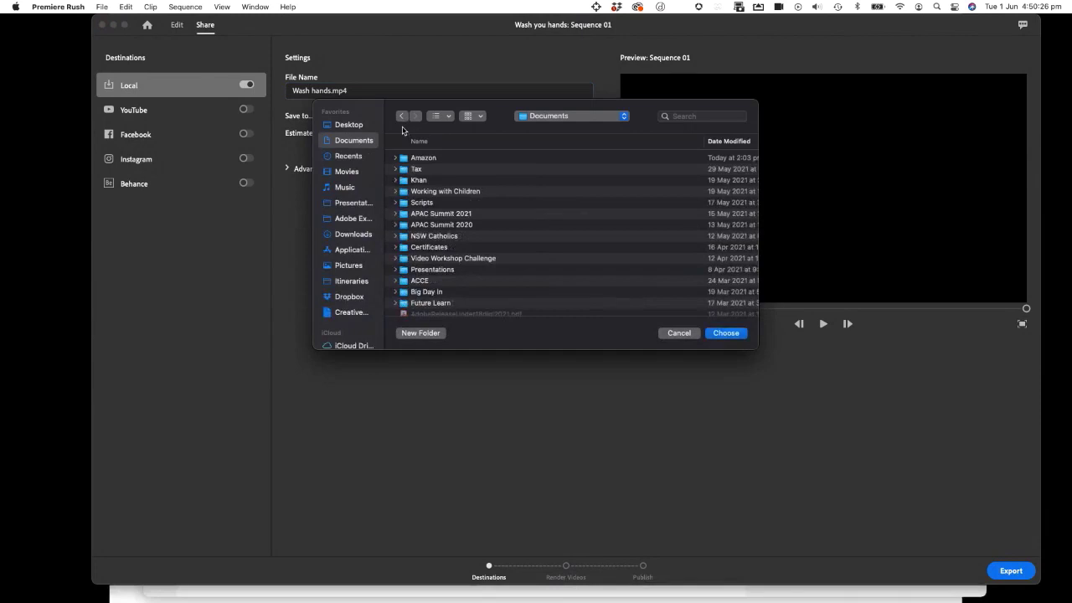
pyautogui.click(351, 127)
pyautogui.doubleClick(424, 159)
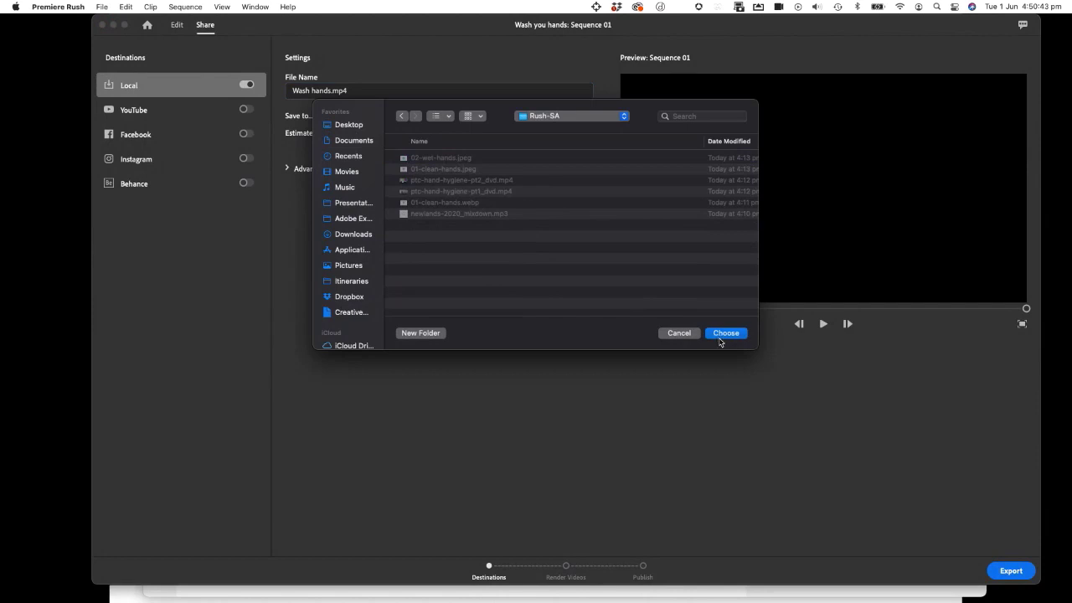
pyautogui.click(722, 335)
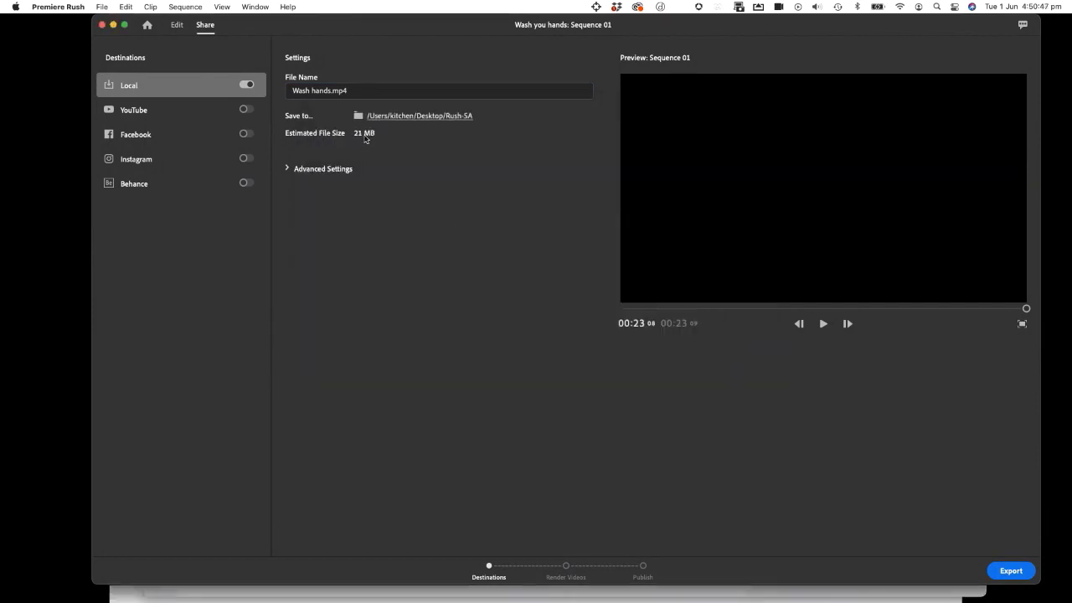
# Review the resolution options in the advanced export settings, keep 720p HD, and export the video locally
pyautogui.click(288, 169)
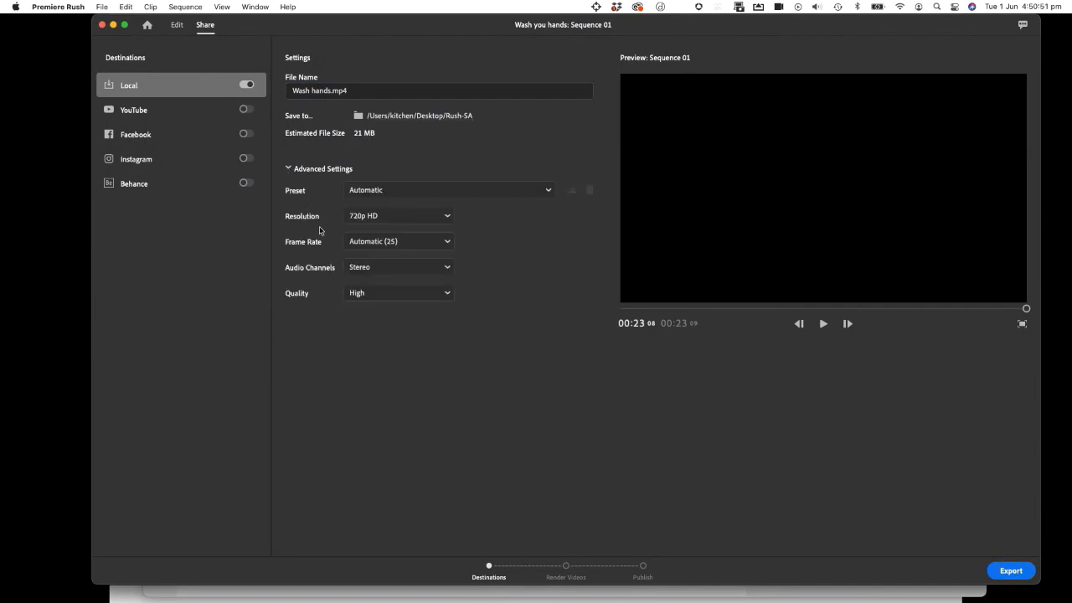
pyautogui.click(392, 218)
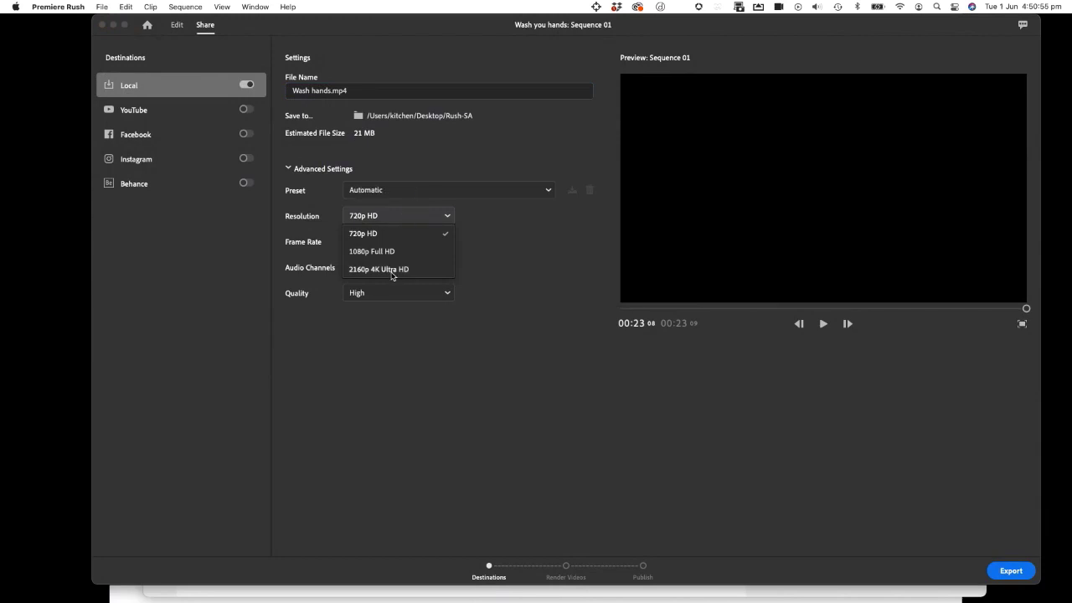
pyautogui.click(500, 252)
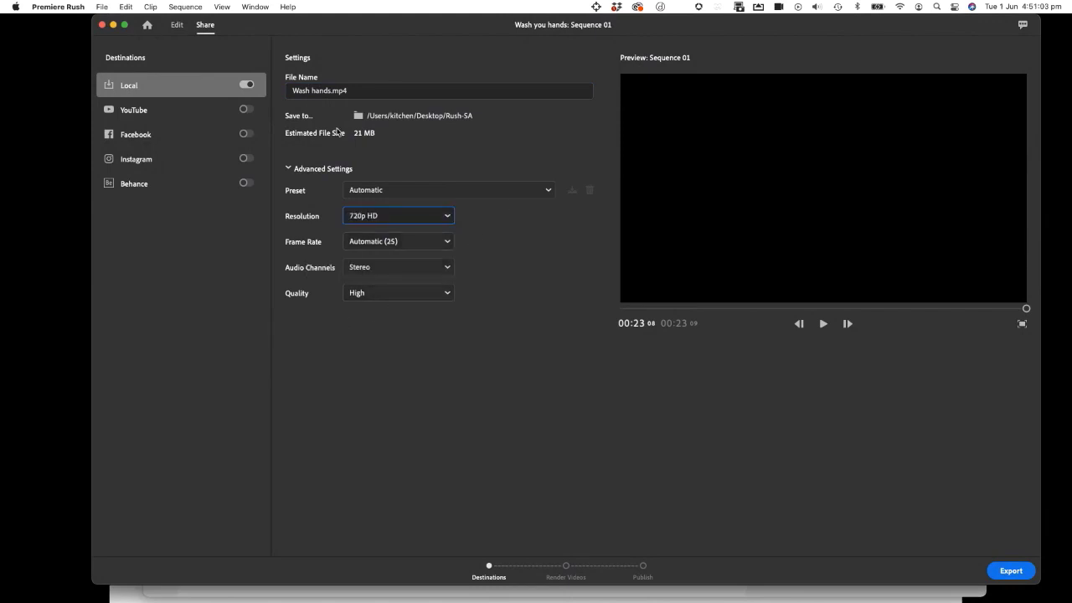
pyautogui.click(1009, 571)
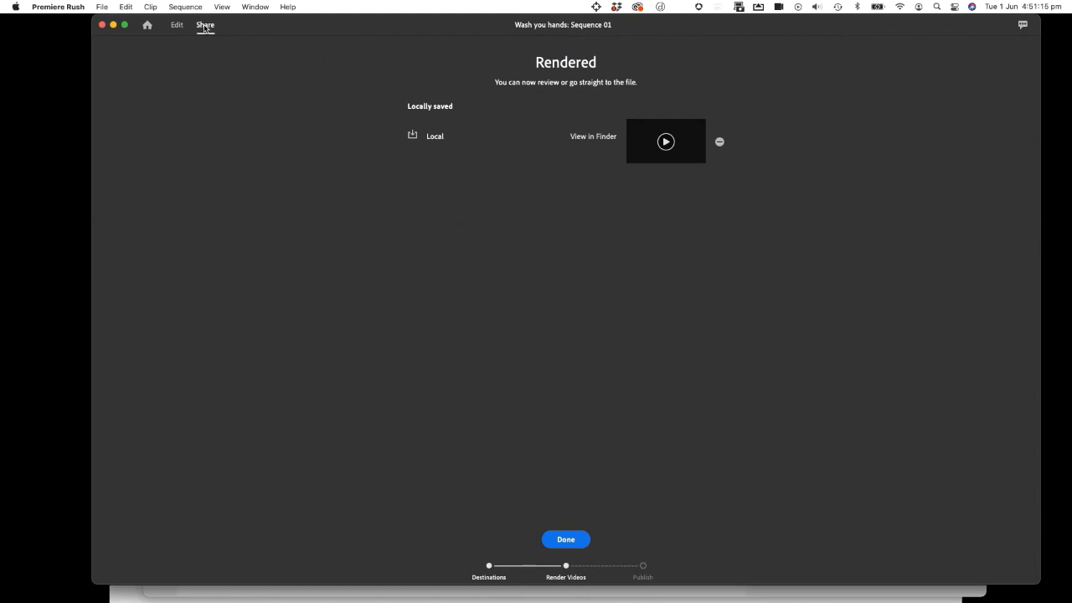
pyautogui.click(566, 540)
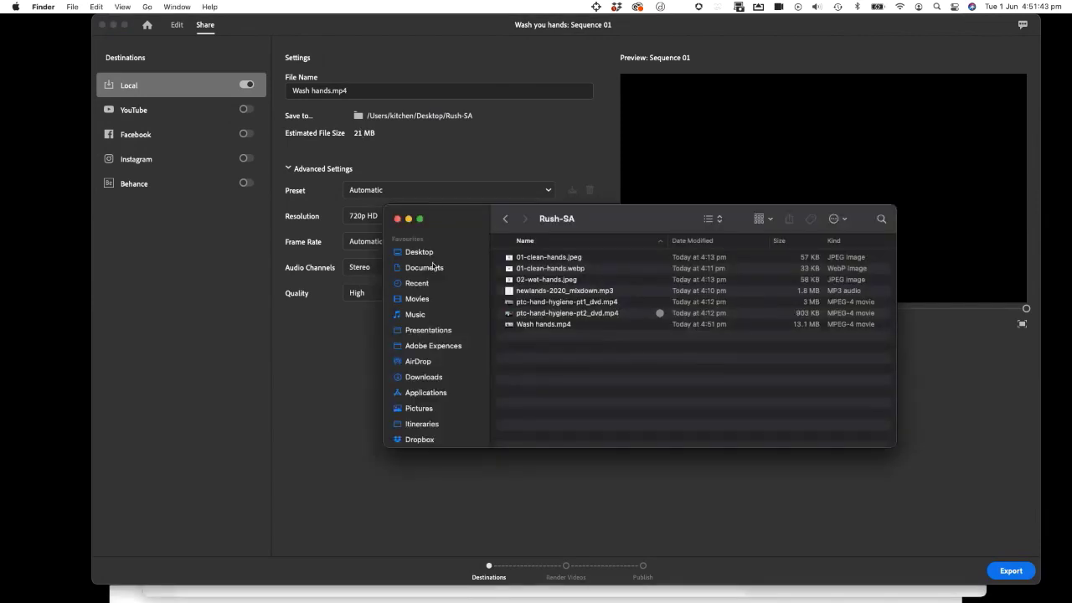
# Switch to Finder, open Wash hands.mp4 from the Desktop's Rush-SA folder, play it through in QuickTime Player and close it
pyautogui.click(419, 252)
pyautogui.doubleClick(507, 258)
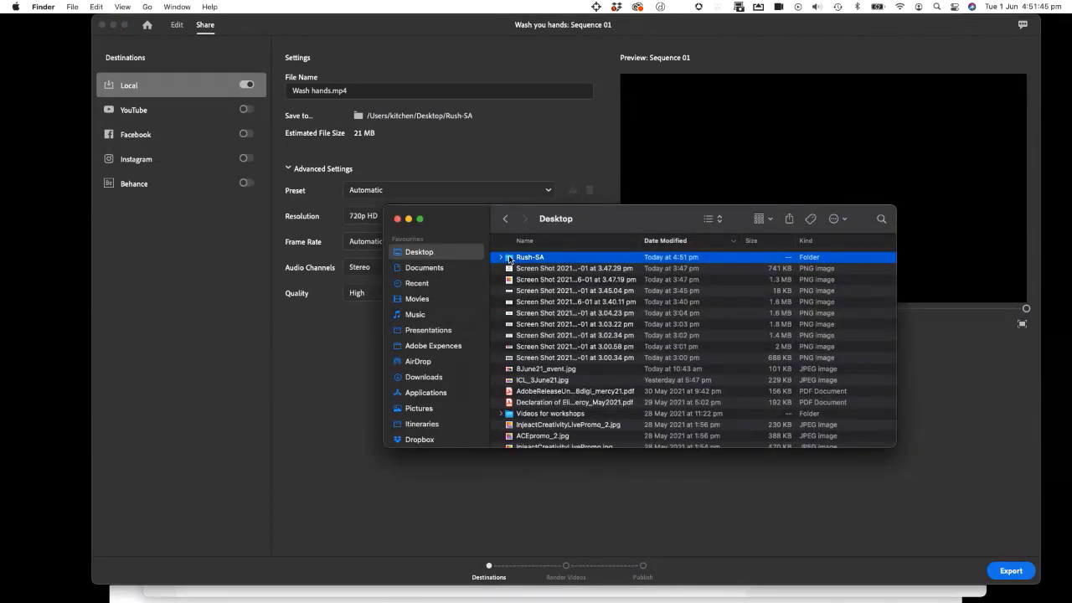
pyautogui.click(627, 326)
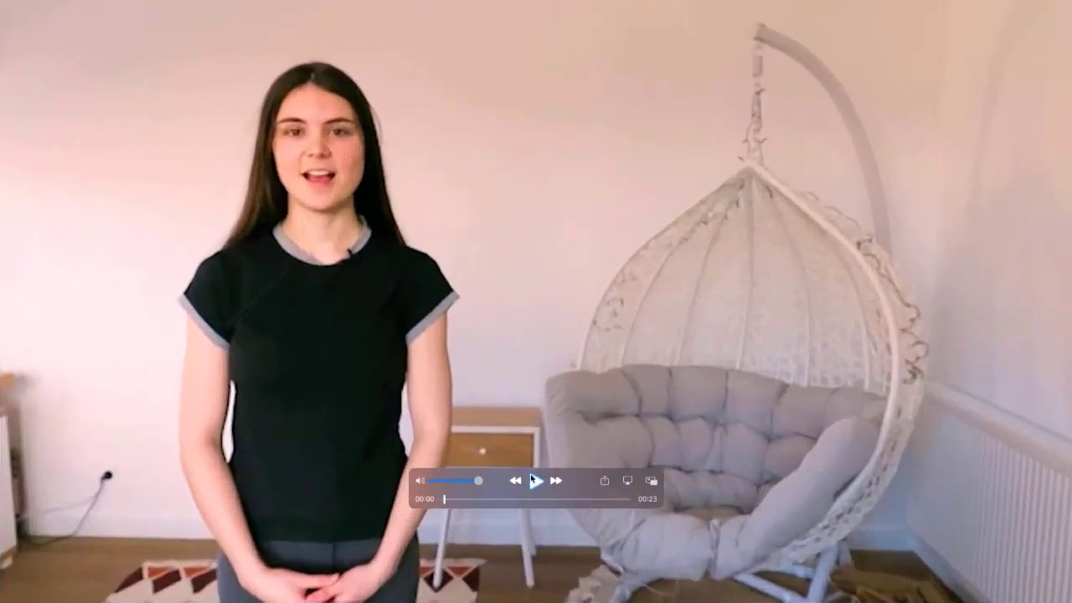
pyautogui.click(533, 479)
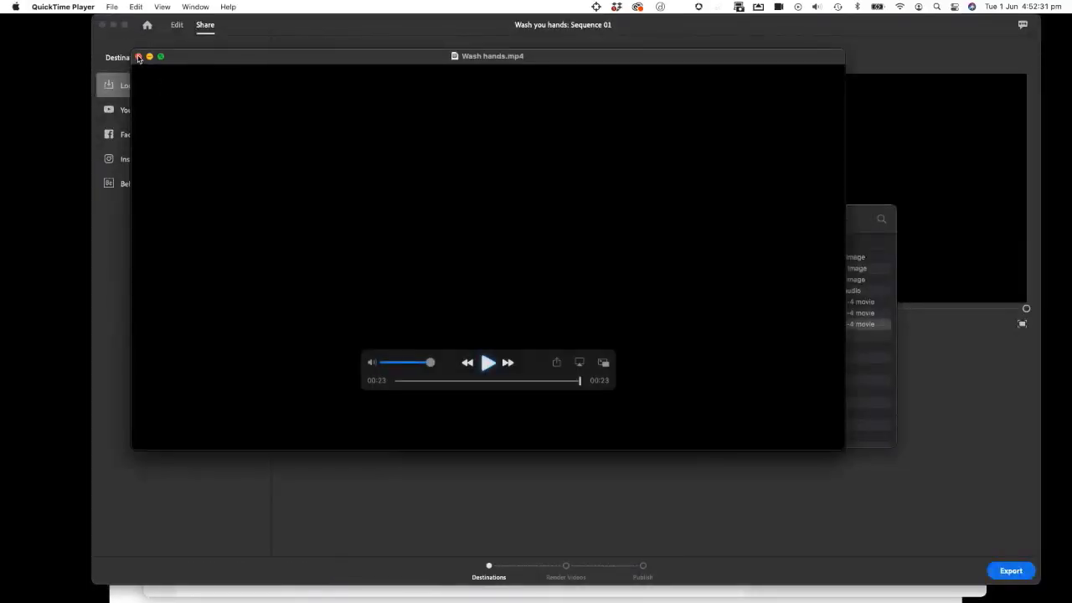
pyautogui.click(138, 57)
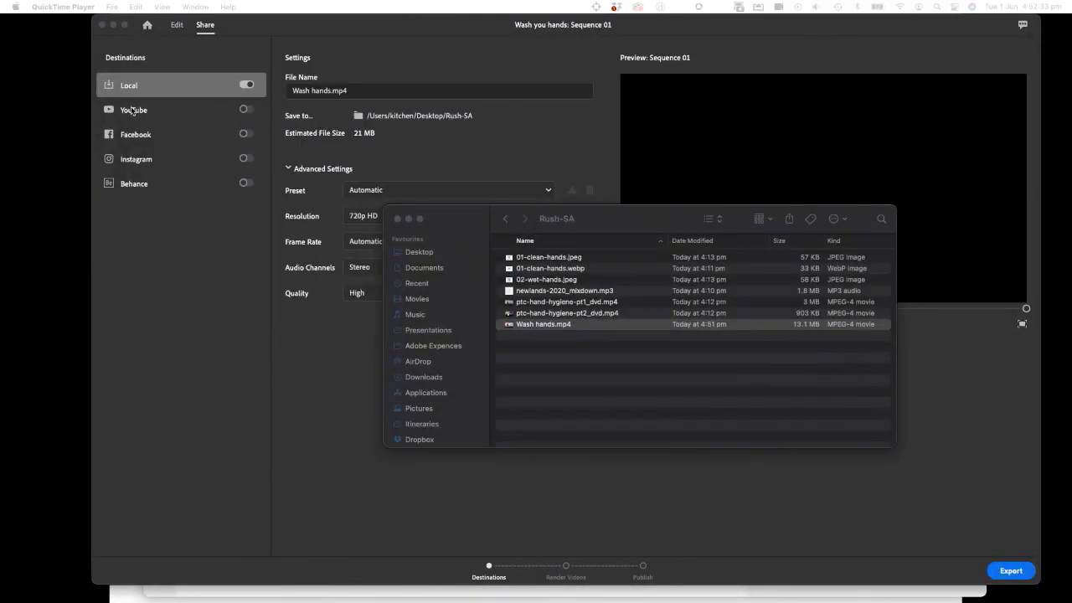